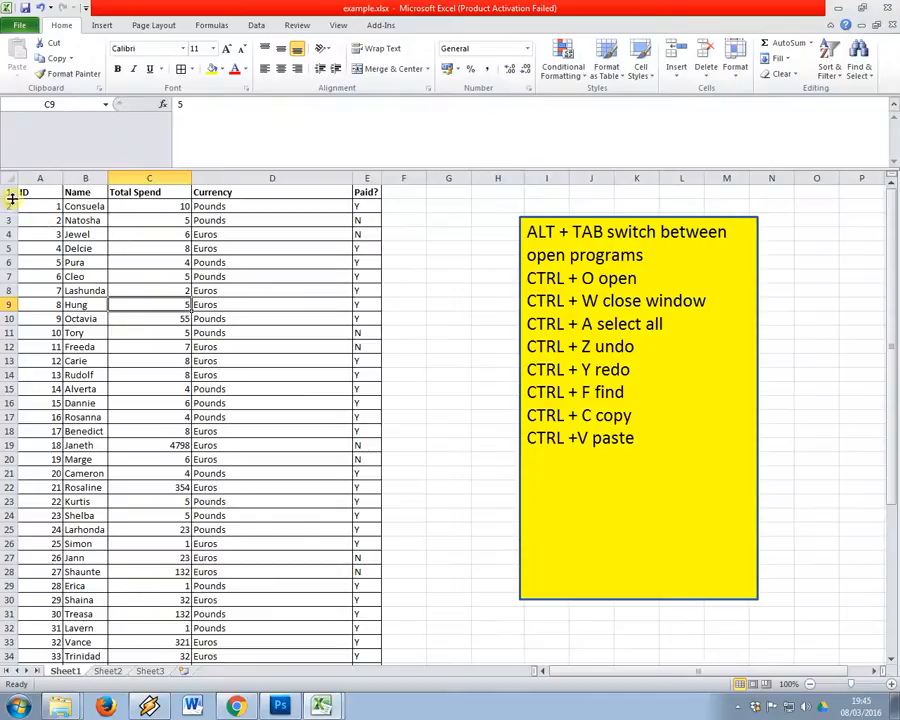
Freeze the top row of Sheet1 so the column headings stay in view
click(9, 192)
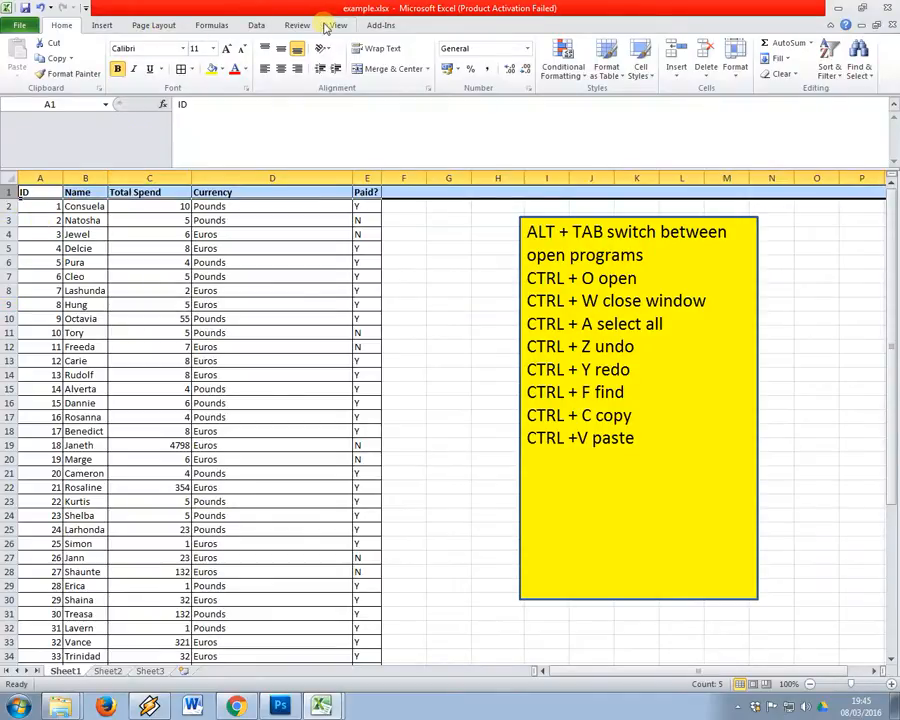
click(336, 26)
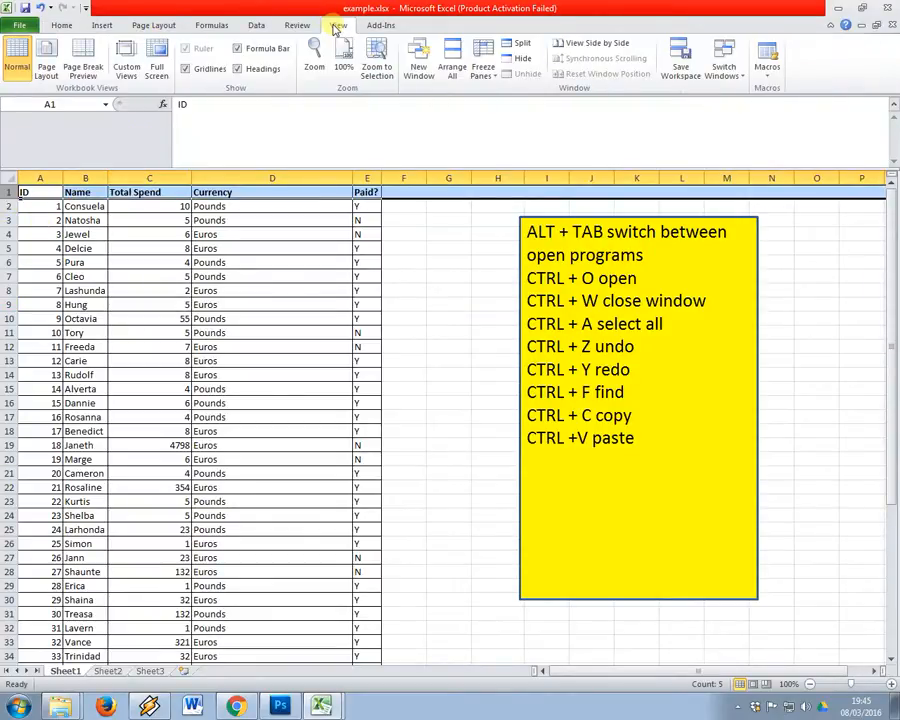
click(248, 26)
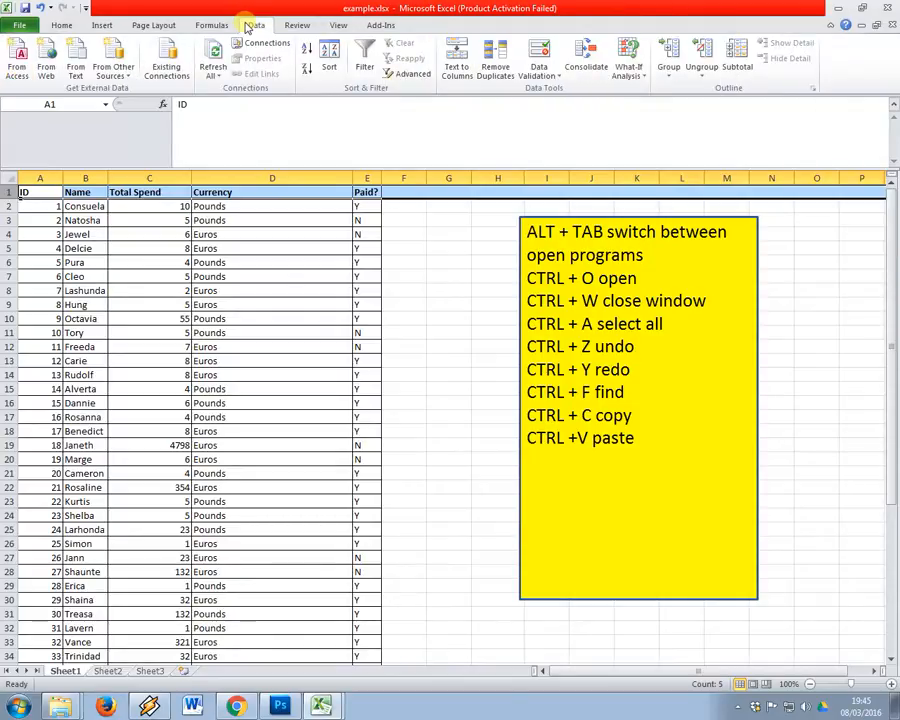
click(64, 25)
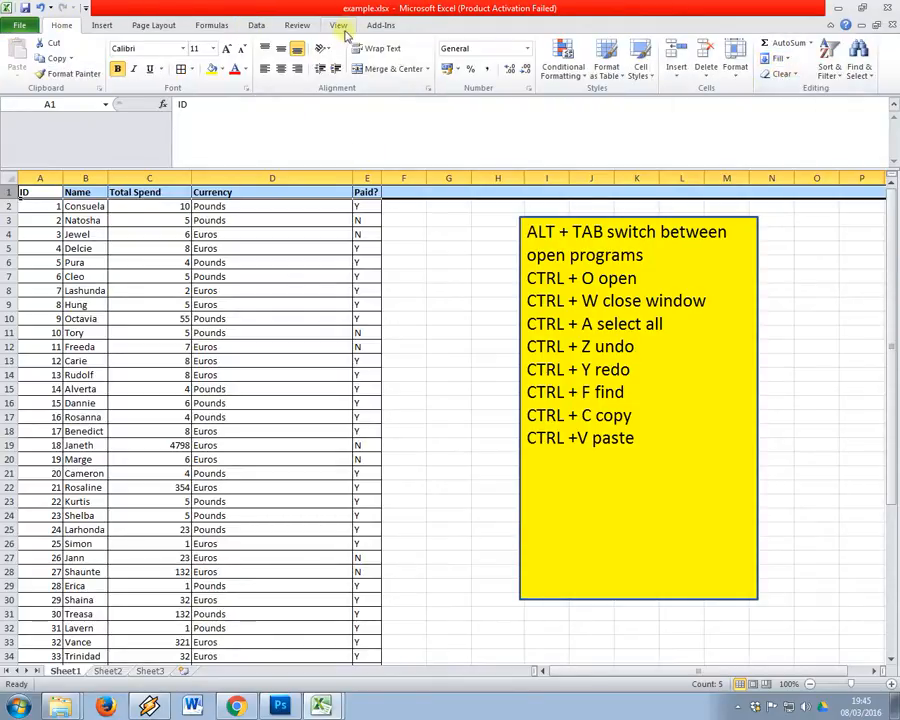
click(340, 27)
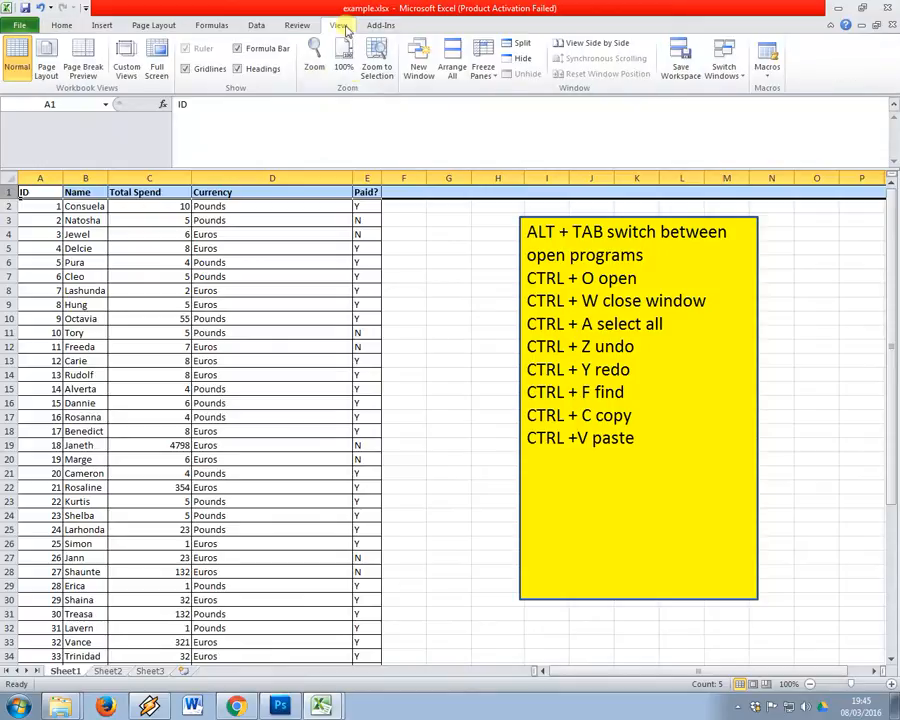
click(490, 70)
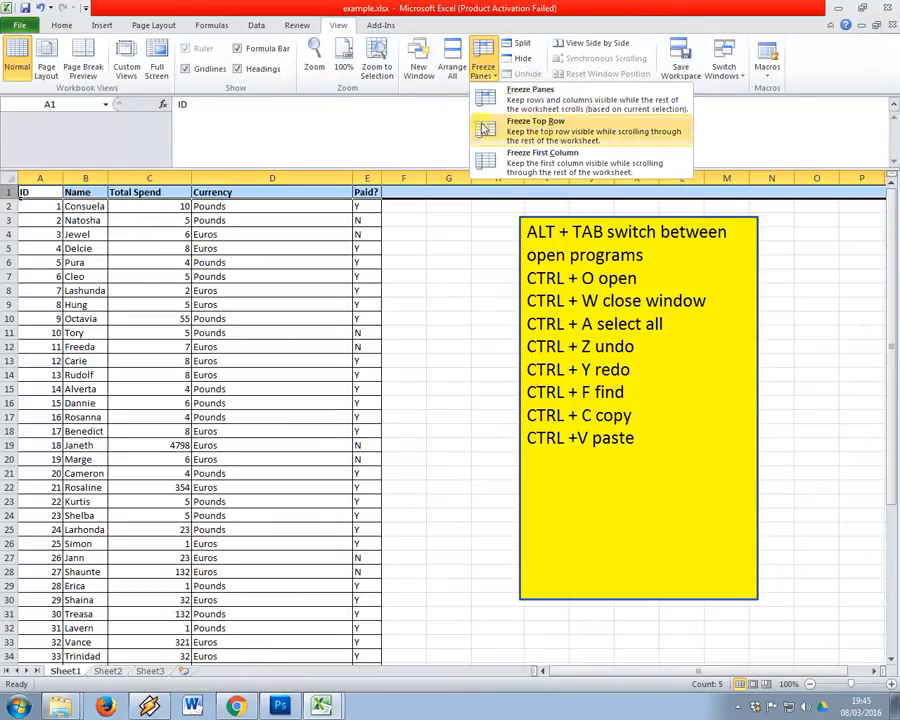
click(542, 125)
click(198, 275)
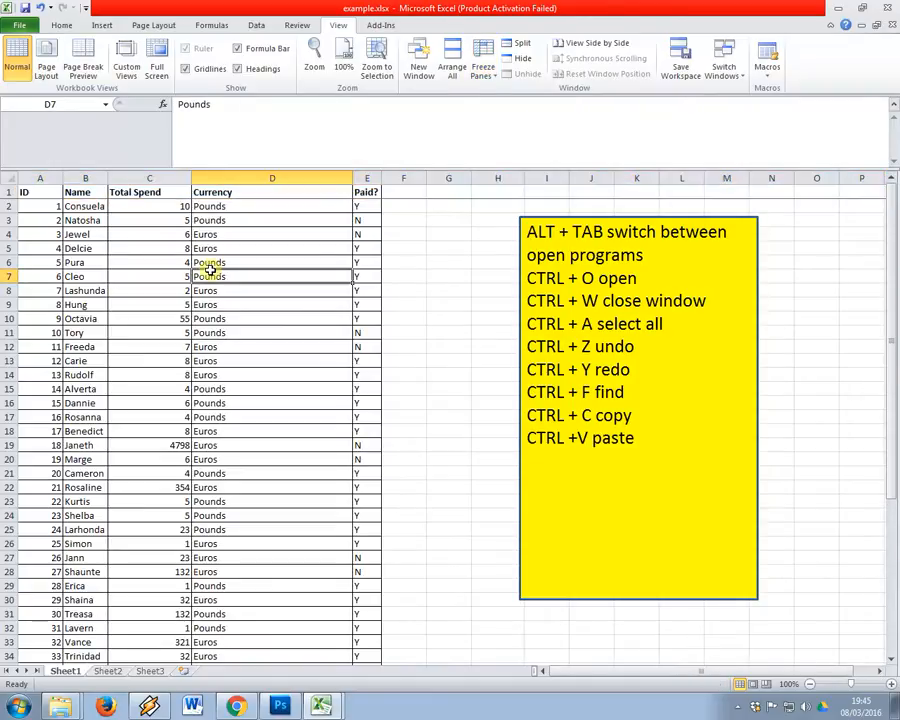
Examine how the heading row behaves while moving through the records down to the TOTAL row and back
scroll(210, 273, down, 7)
scroll(210, 300, up, 7)
scroll(207, 340, down, 10)
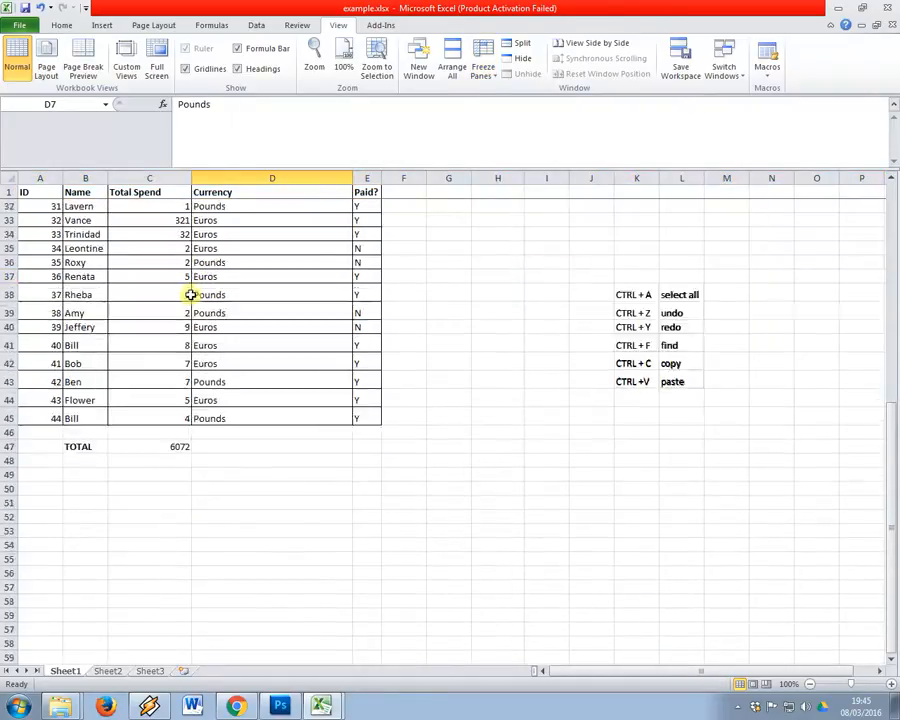
scroll(192, 292, up, 10)
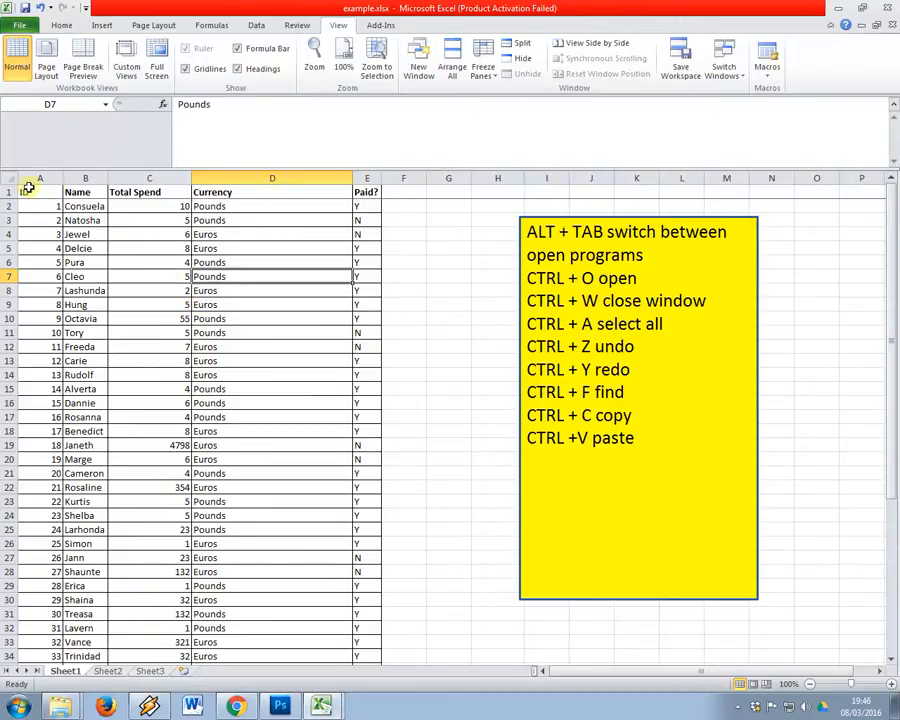
scroll(177, 317, down, 7)
scroll(205, 329, up, 1)
scroll(201, 333, down, 7)
scroll(202, 332, up, 5)
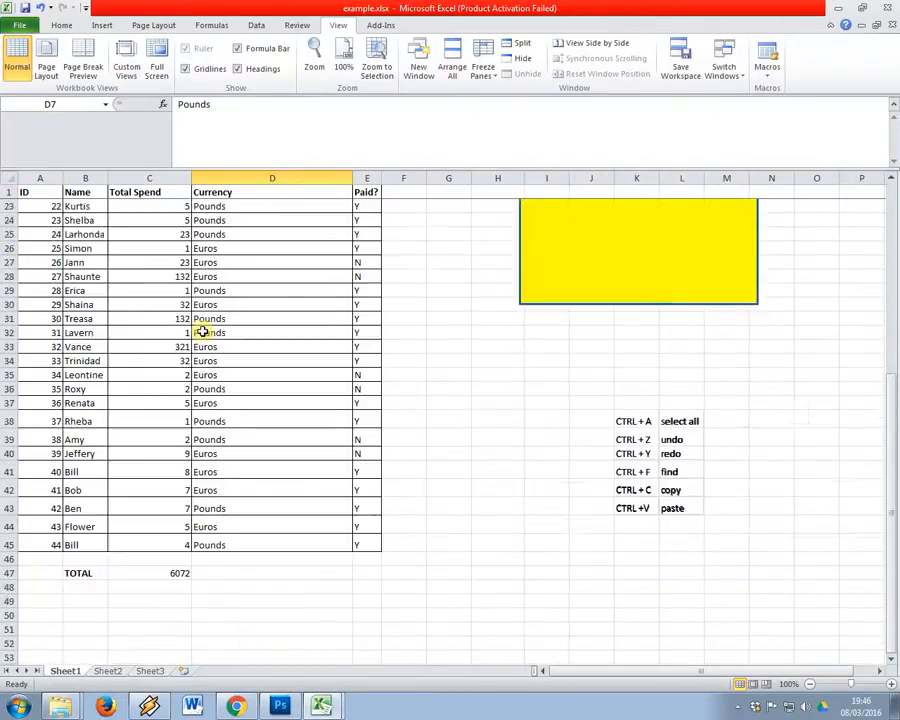
scroll(203, 331, up, 7)
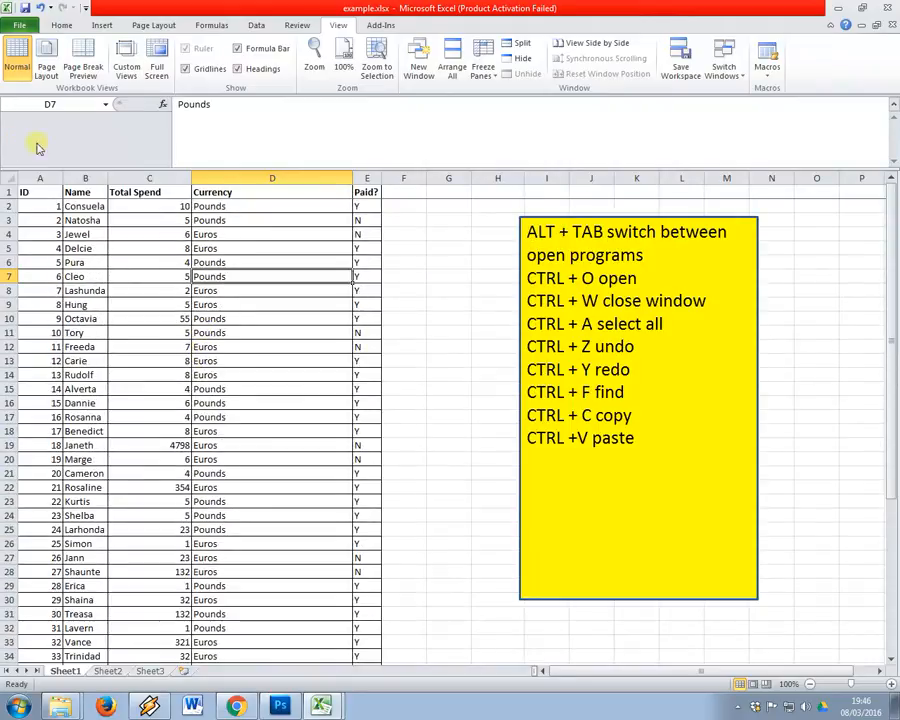
Freeze the first column of Sheet1 and check it against sideways movement of the sheet
click(83, 177)
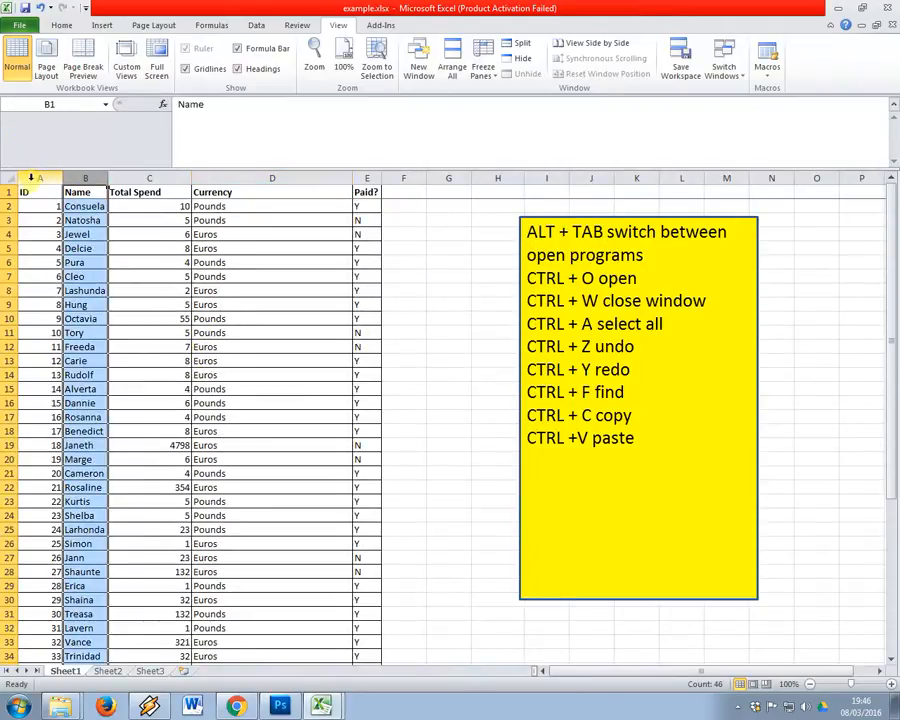
shift+click(31, 178)
click(484, 60)
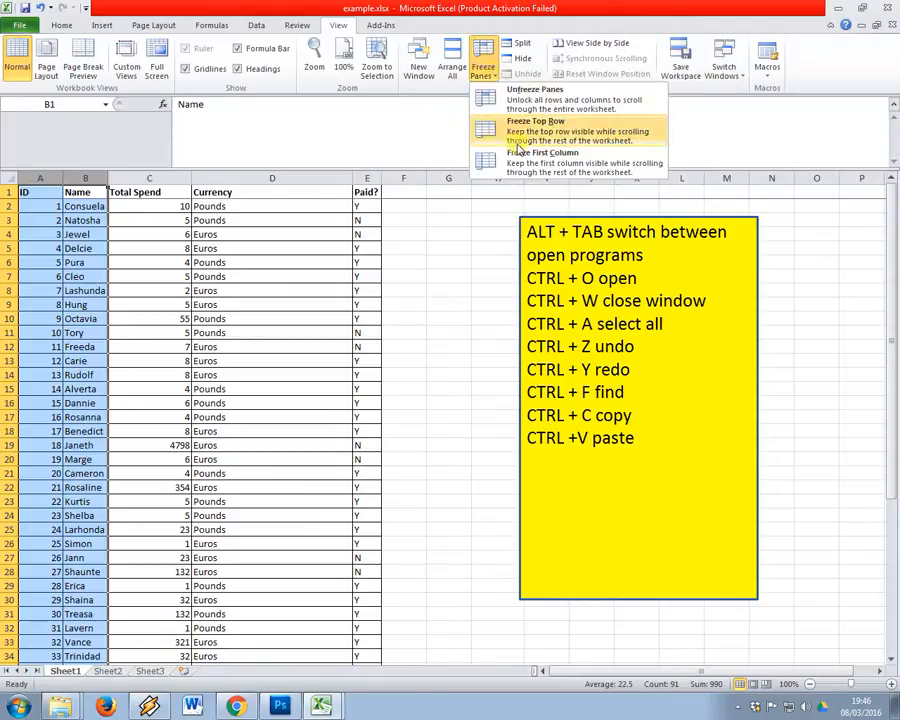
click(540, 160)
click(228, 302)
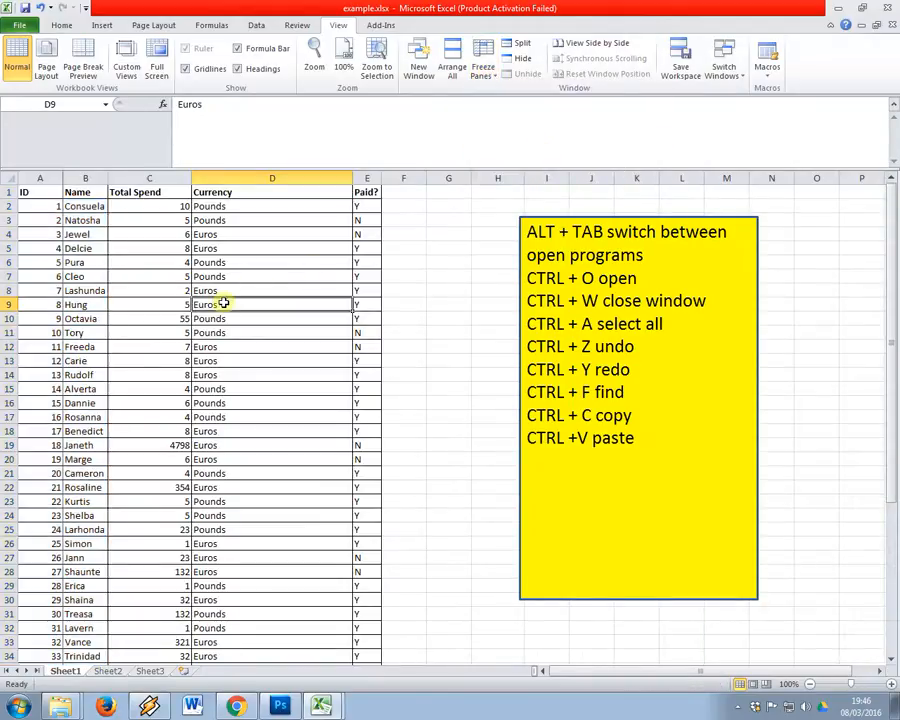
drag(580, 670, 470, 658)
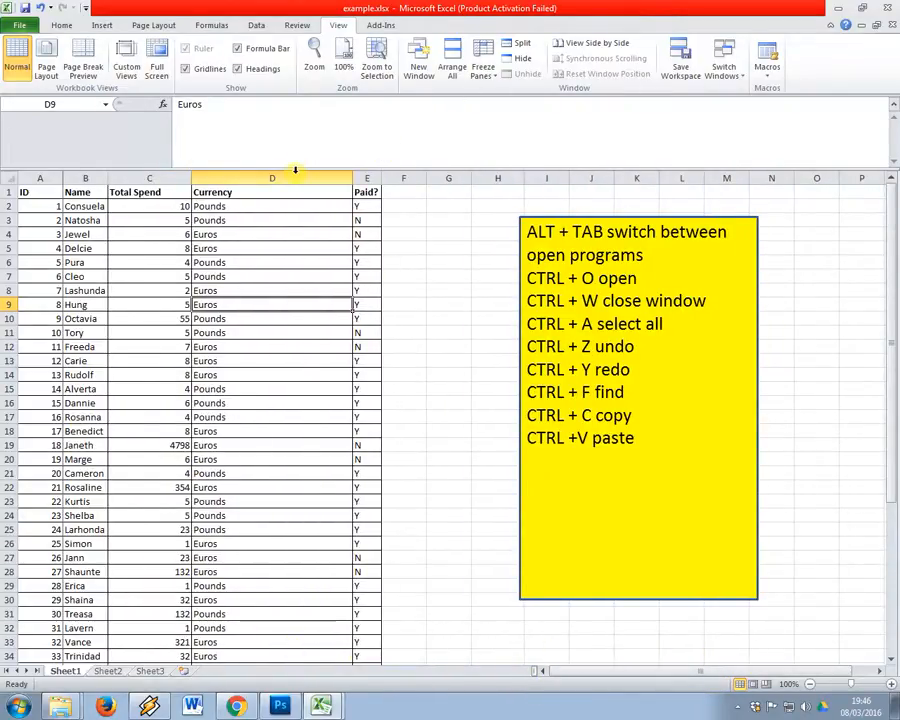
Undo the last edit, and unfreeze the panes on Sheet1
key(ctrl+z)
scroll(160, 421, up, 5)
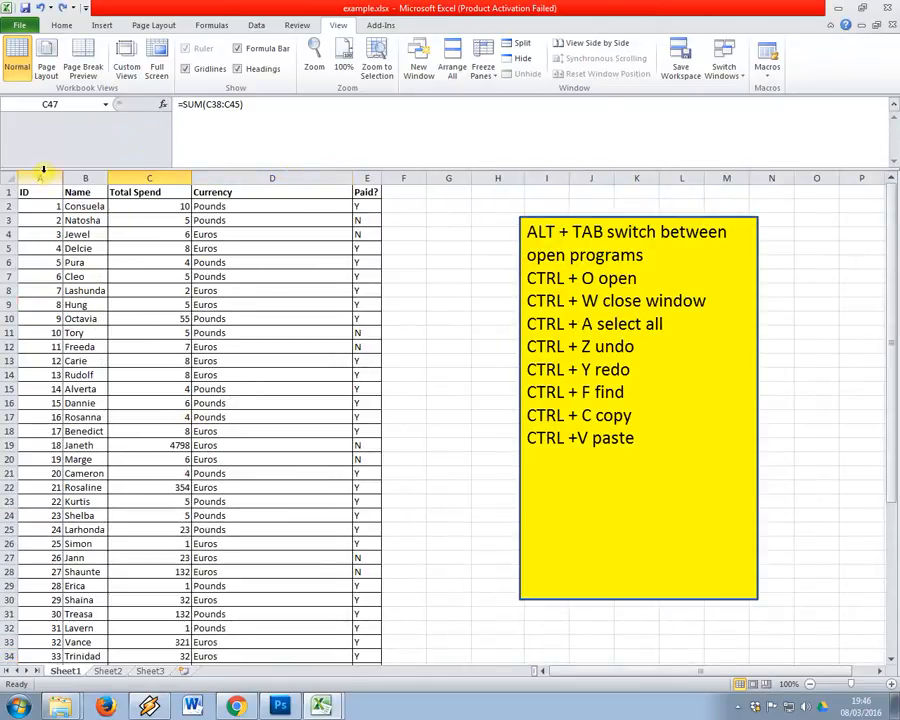
click(478, 210)
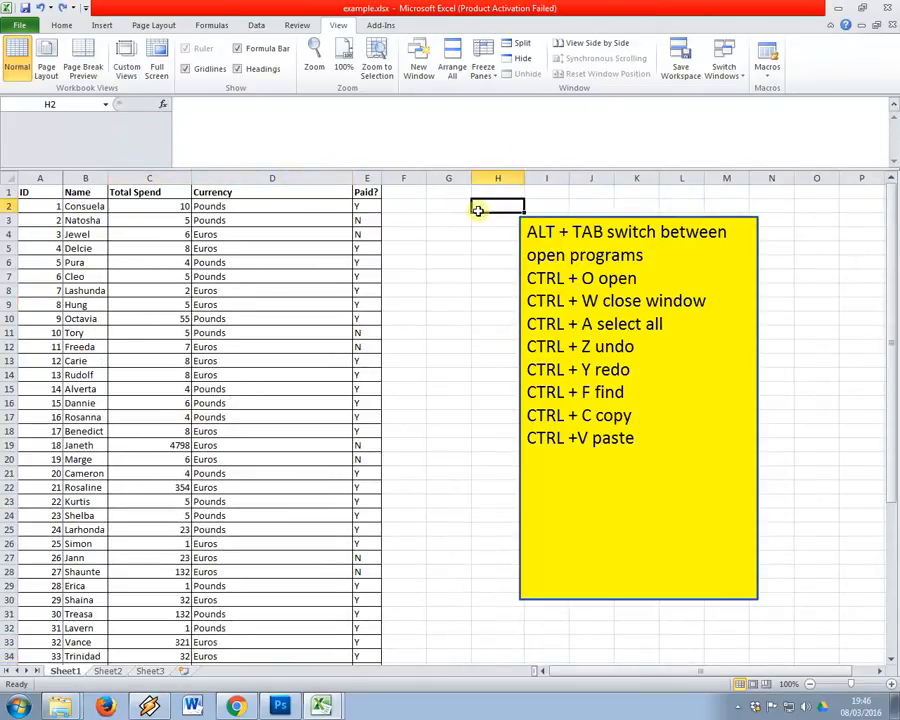
click(8, 191)
click(483, 60)
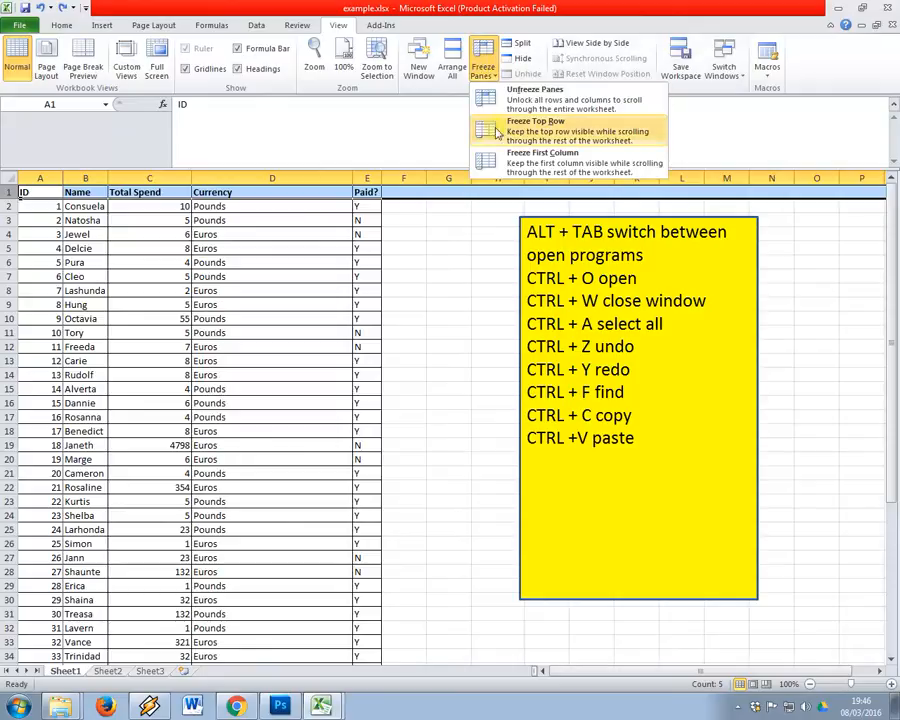
click(488, 95)
click(440, 233)
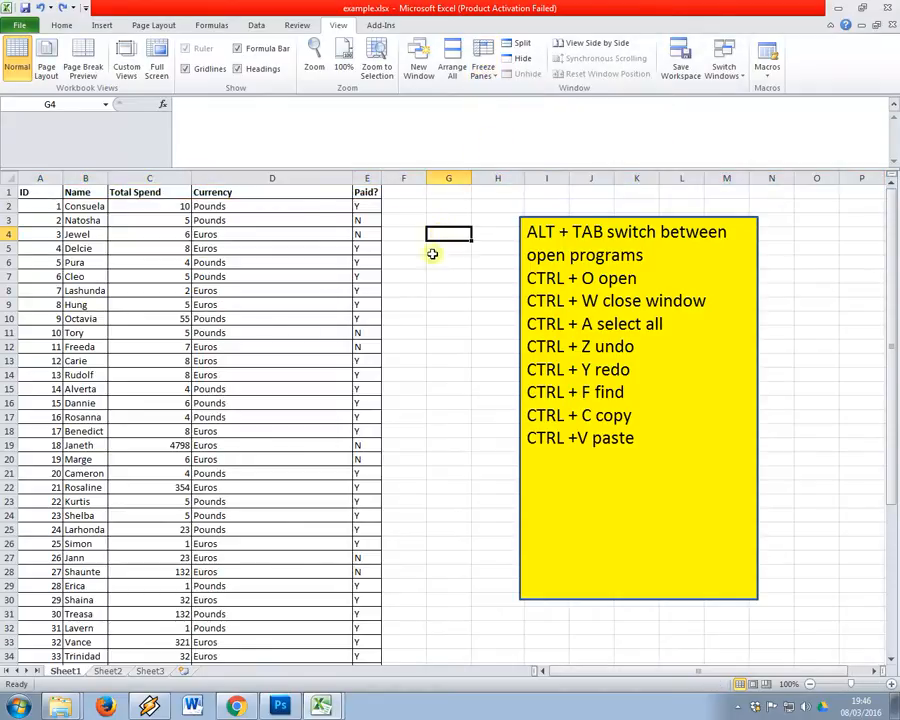
Switch to the Spreadsheet Skills Workbook in Google Slides, view the slide on switching between worksheets, and return to Excel
key(alt+Tab)
click(92, 219)
click(77, 286)
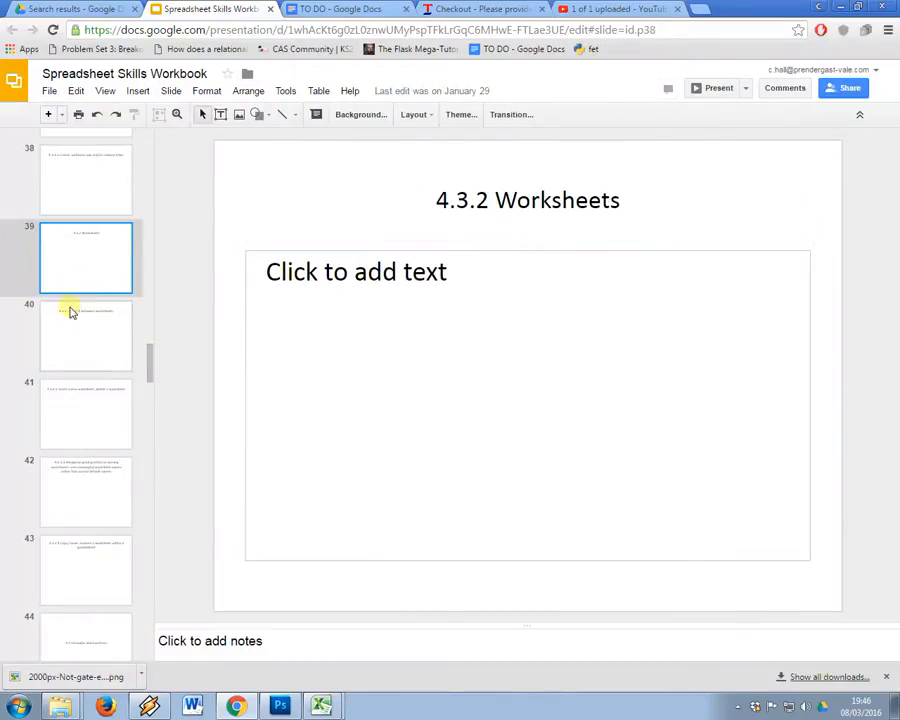
click(72, 318)
key(alt+Tab)
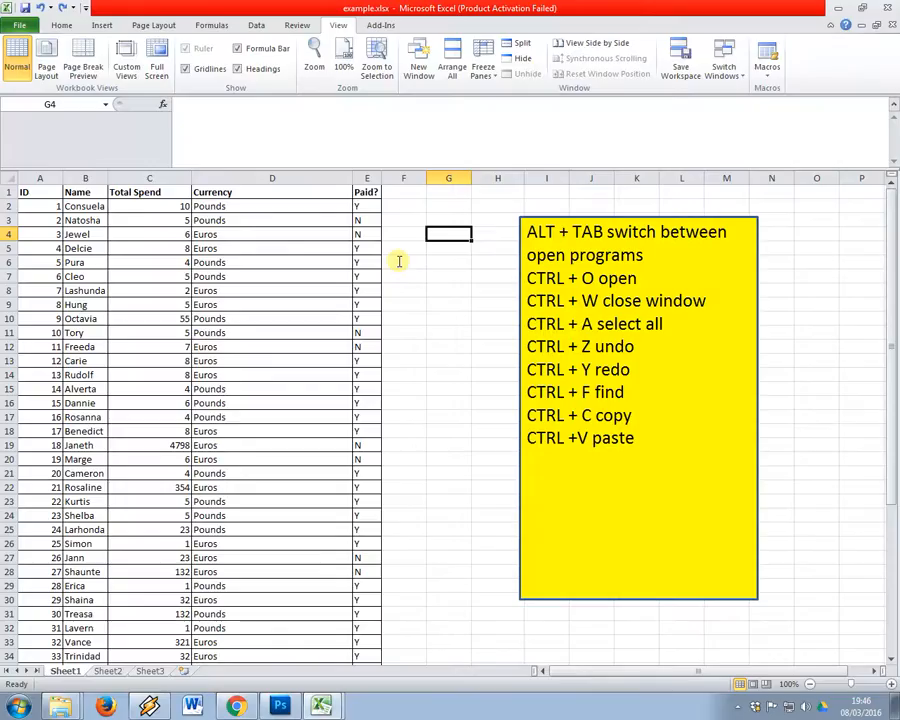
Switch between Sheet1, Sheet2 and Sheet3 to view each worksheet, ending on Sheet1
click(111, 673)
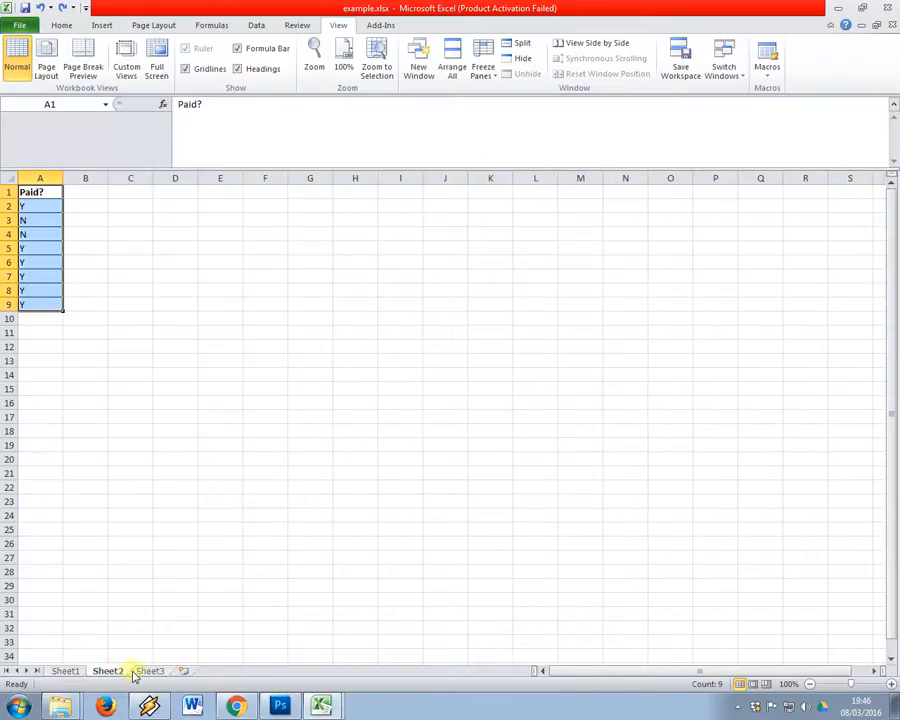
click(146, 673)
click(112, 674)
click(68, 672)
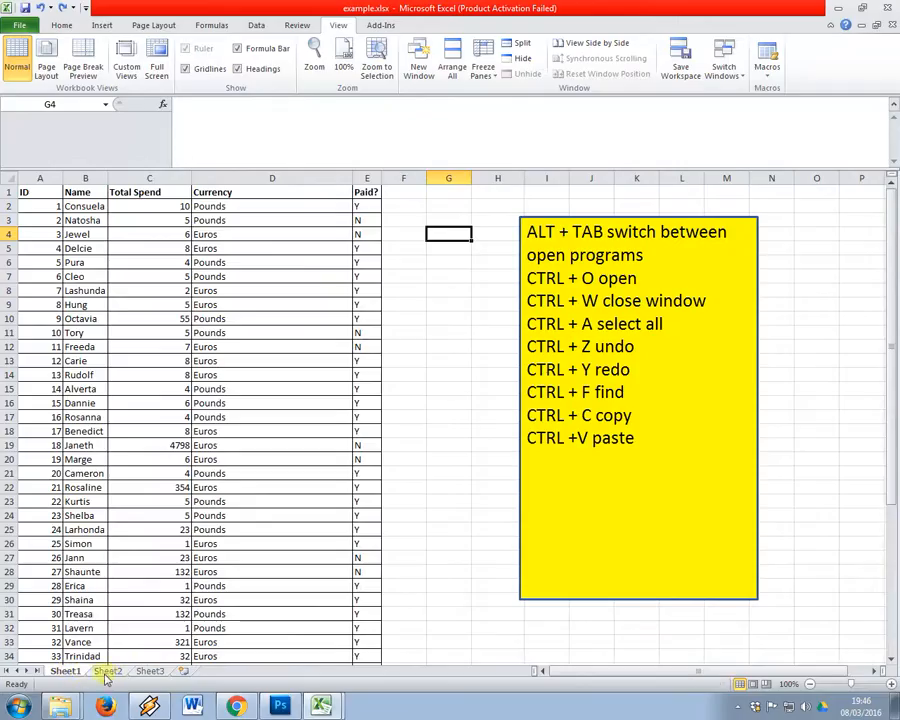
click(109, 673)
click(148, 671)
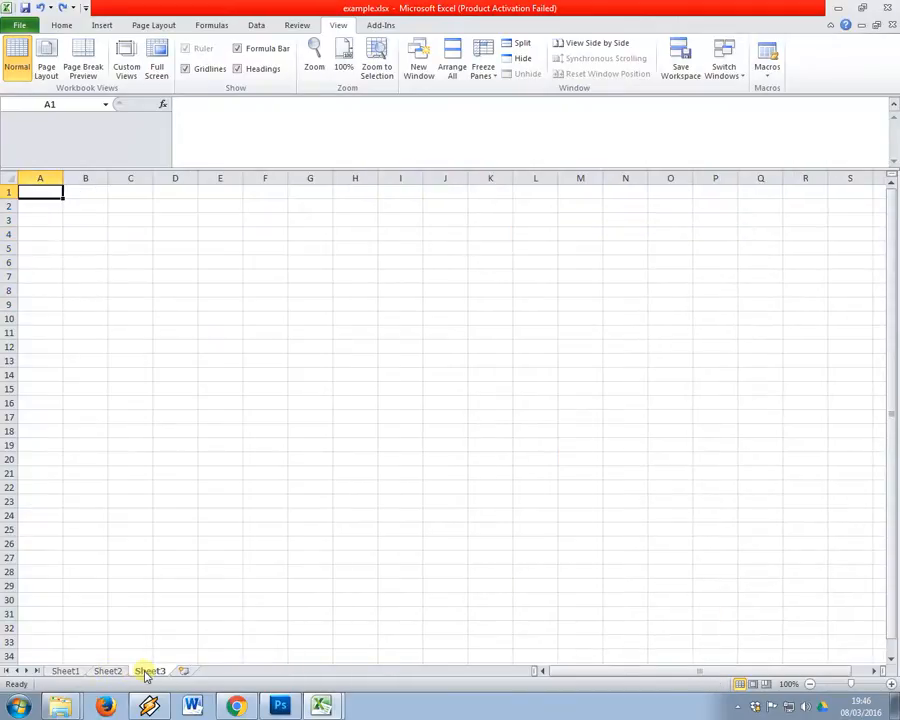
click(62, 672)
Switch to Google Slides, view the slide on inserting and deleting a worksheet, and return to Excel
key(alt+Tab)
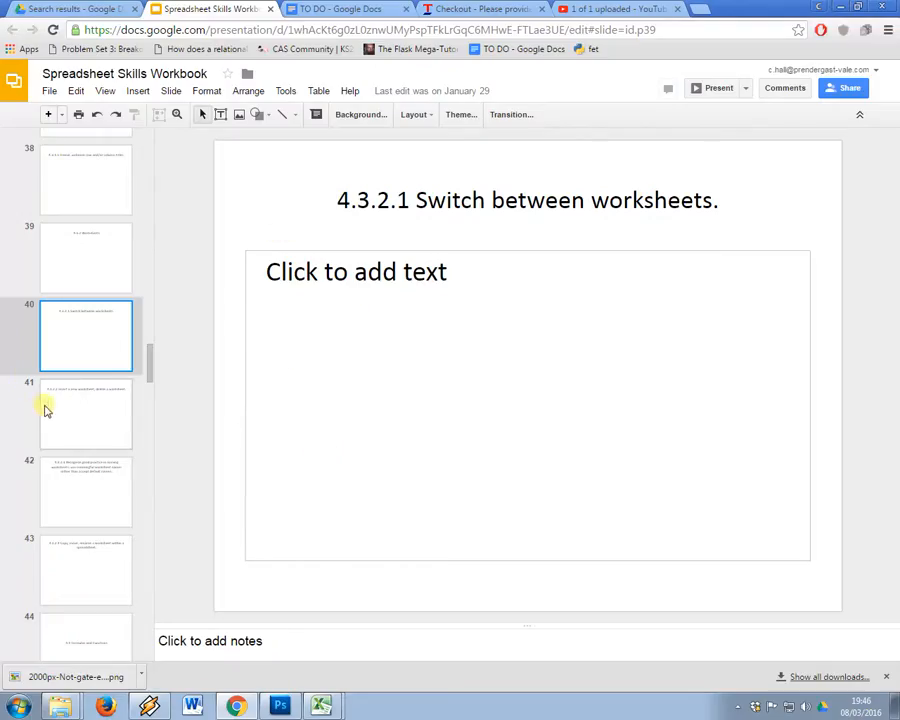
click(72, 401)
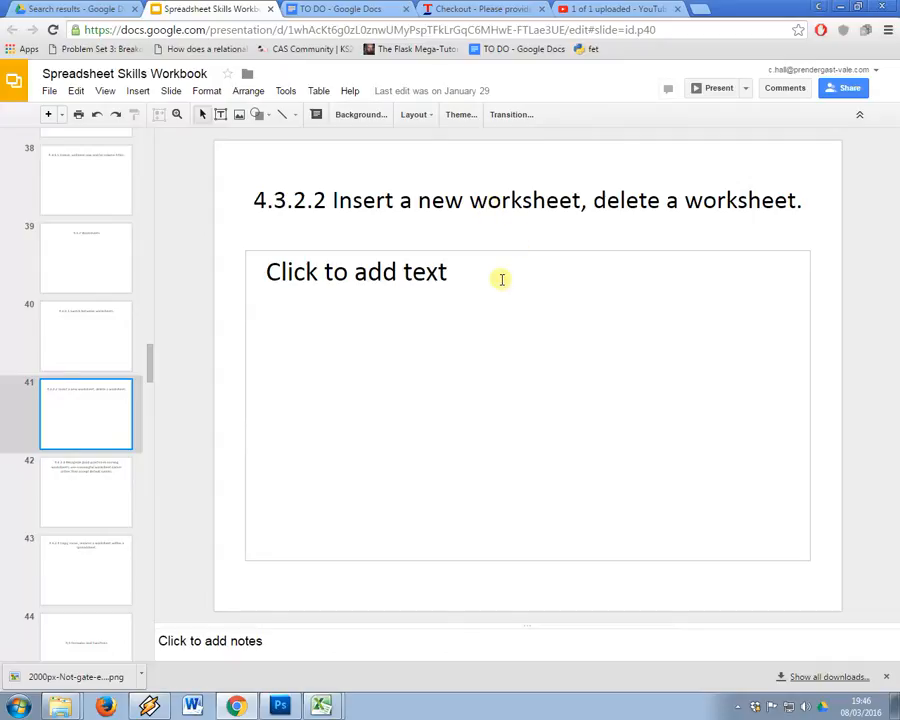
key(alt+Tab)
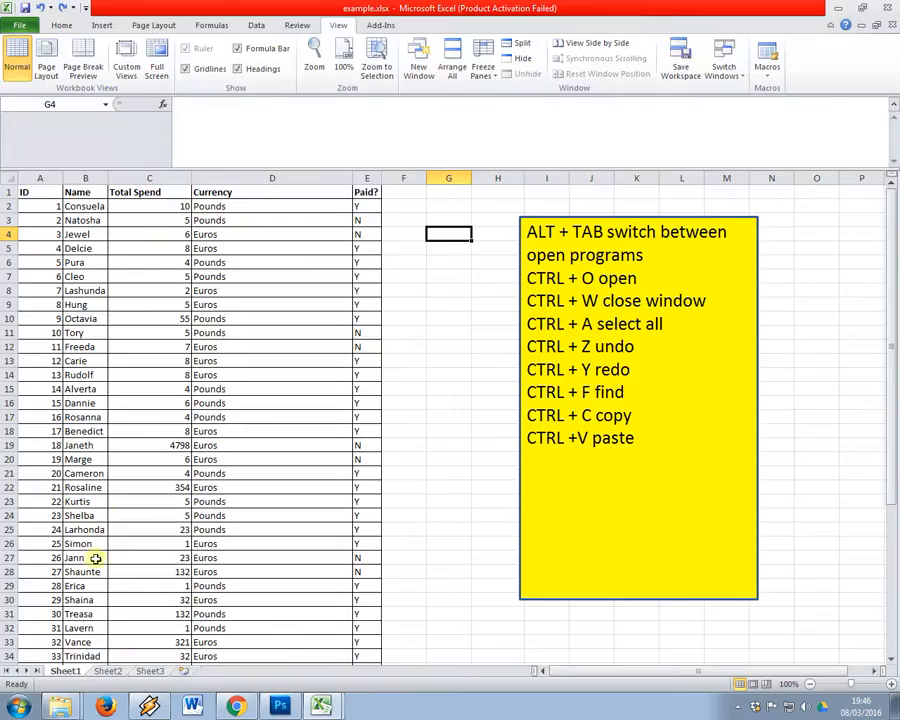
Insert a new worksheet after Sheet3 and delete it again
click(188, 671)
right_click(193, 672)
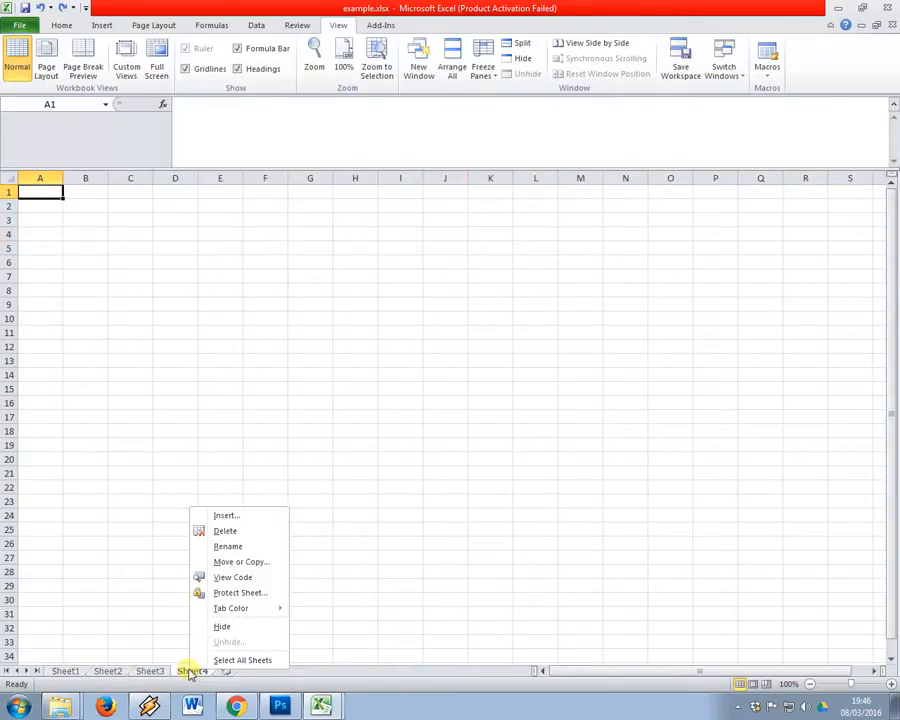
click(217, 531)
Switch to Google Slides, view the slide on good practice in naming worksheets, and return to Excel
key(alt+Tab)
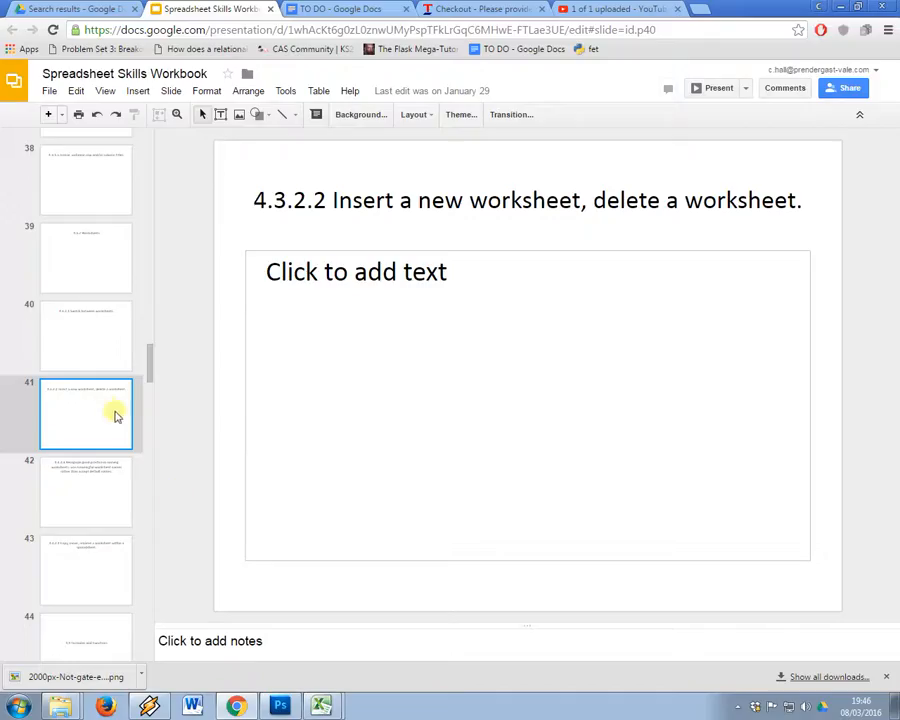
click(98, 482)
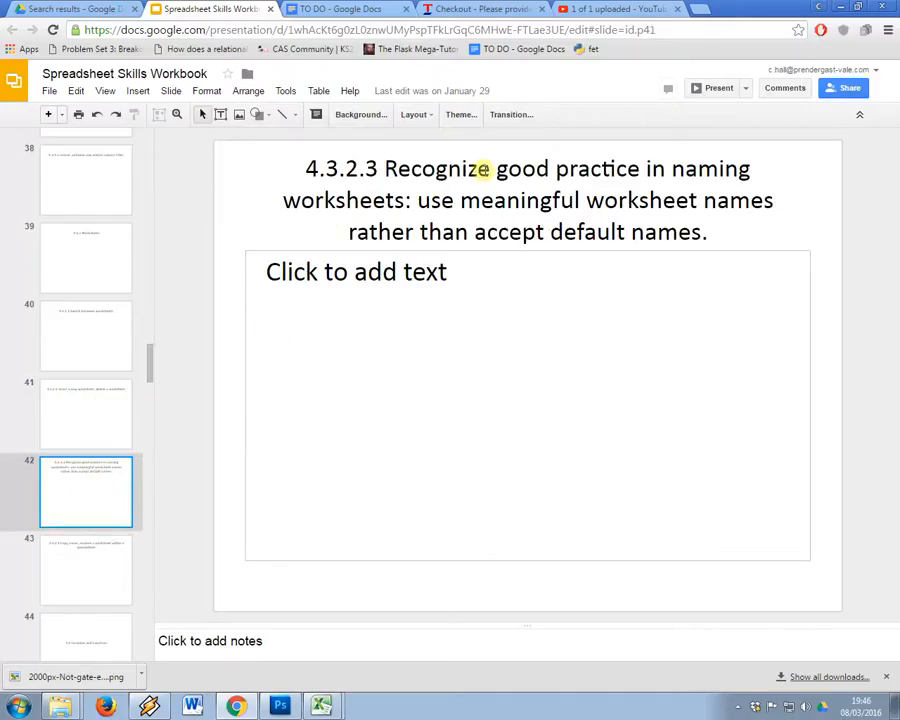
key(alt+Tab)
key(alt+Tab)
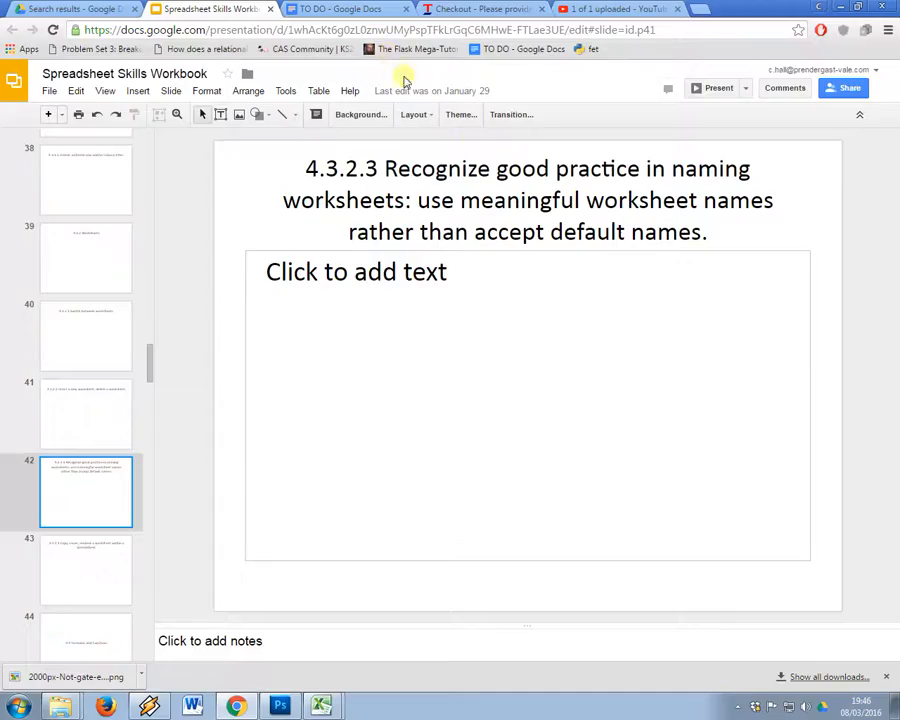
key(alt+Tab)
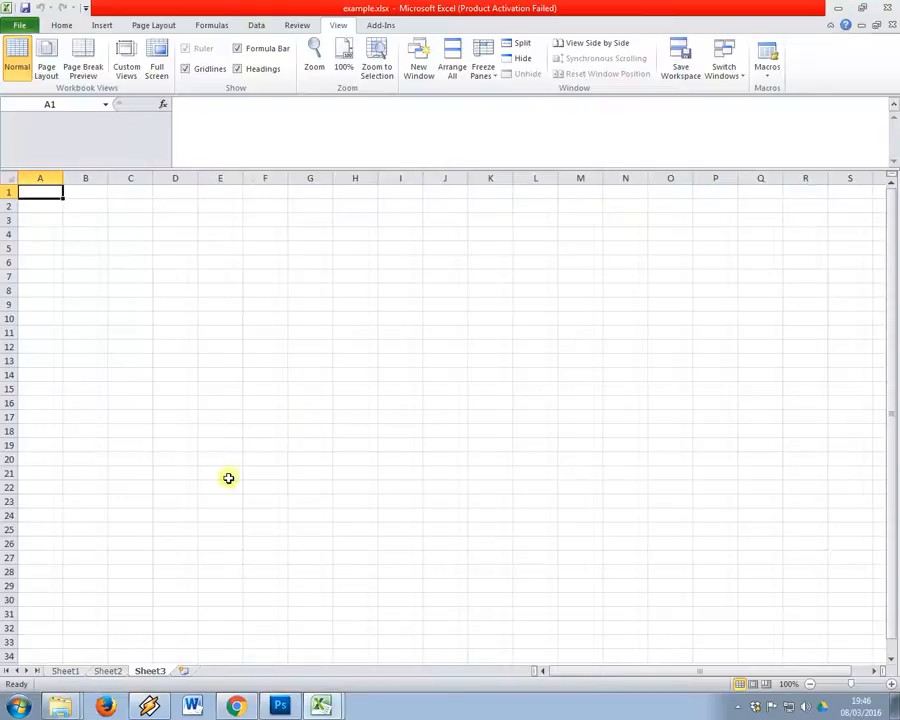
Rename Sheet1 as costings
click(70, 674)
right_click(72, 672)
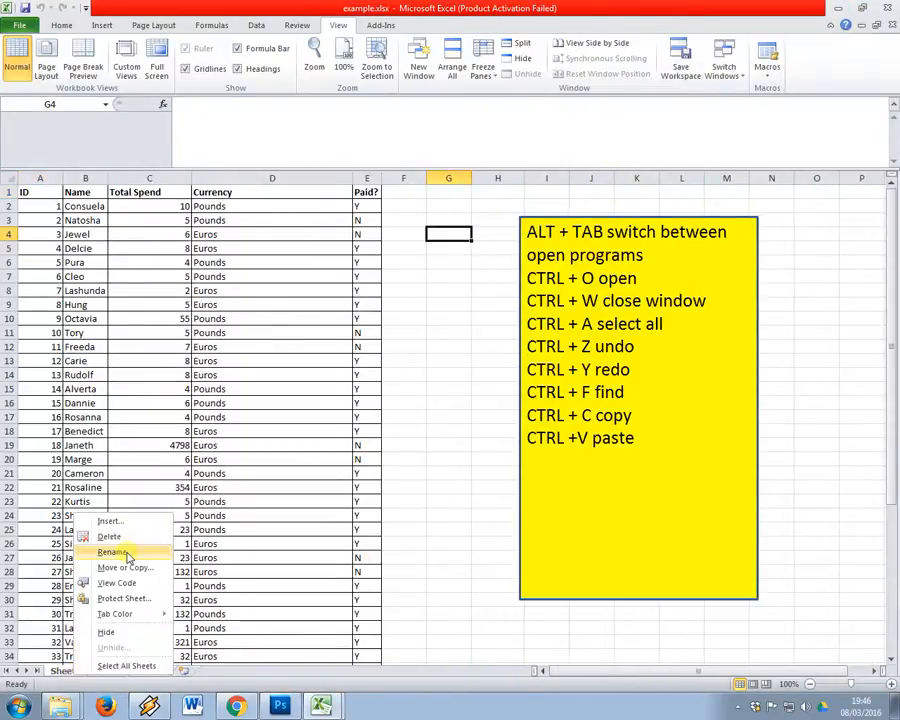
click(113, 552)
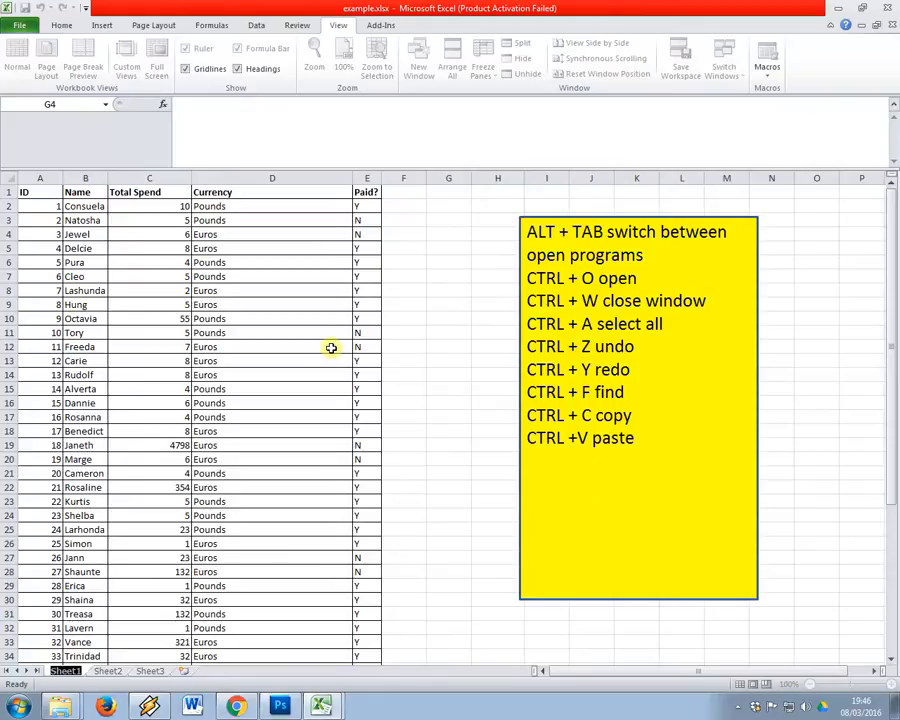
text(costings)
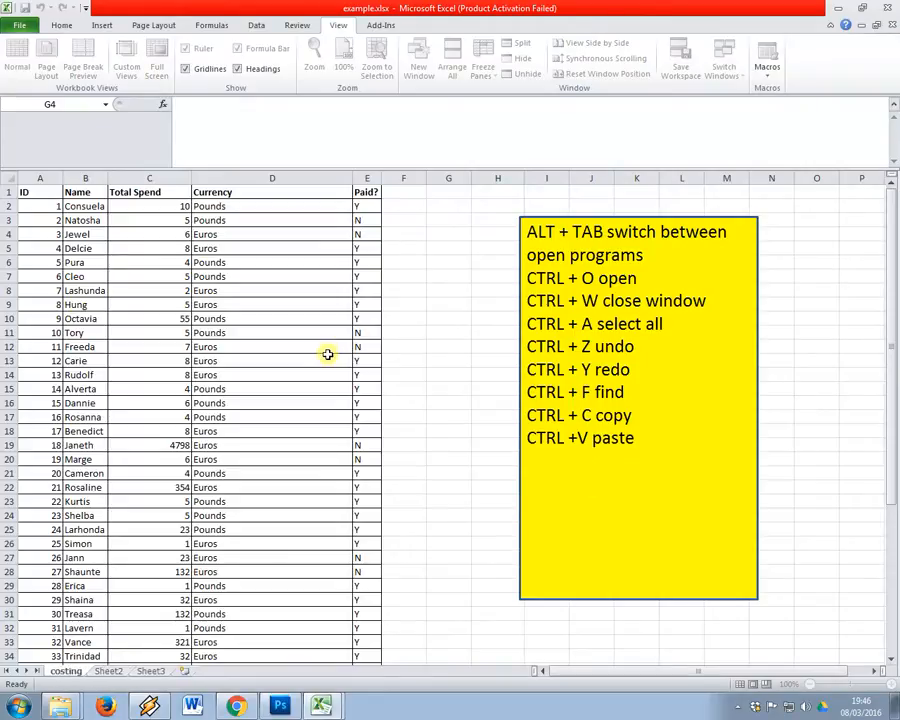
key(Return)
Rename Sheet2 as advertising
right_click(115, 671)
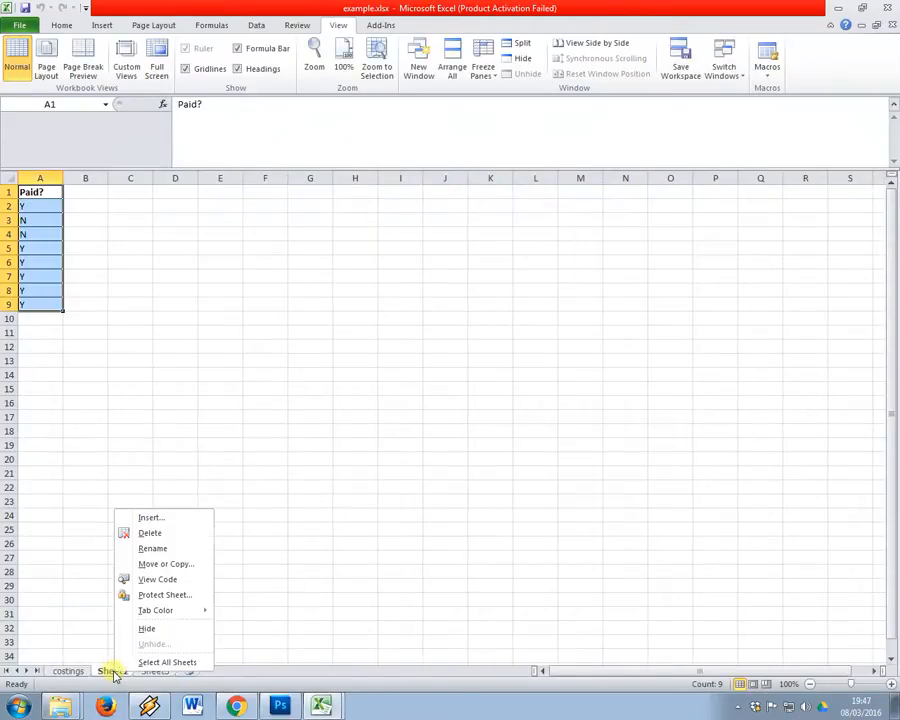
click(149, 545)
text(adverts)
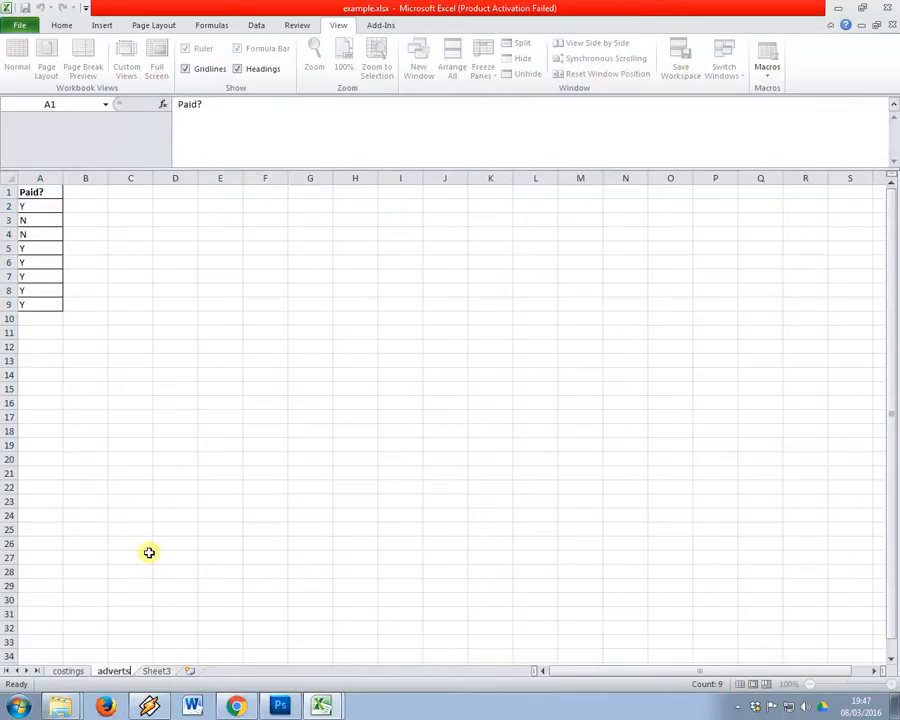
text(ing)
key(BackSpace)
key(BackSpace)
key(BackSpace)
text(ing)
key(Return)
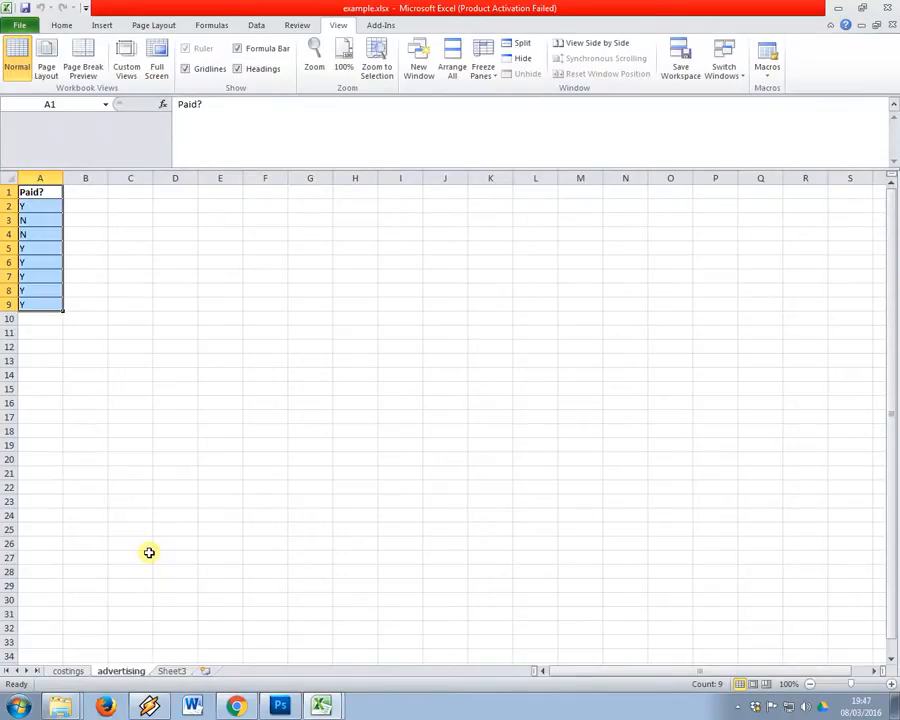
Rename Sheet3 as employees
click(172, 672)
right_click(175, 672)
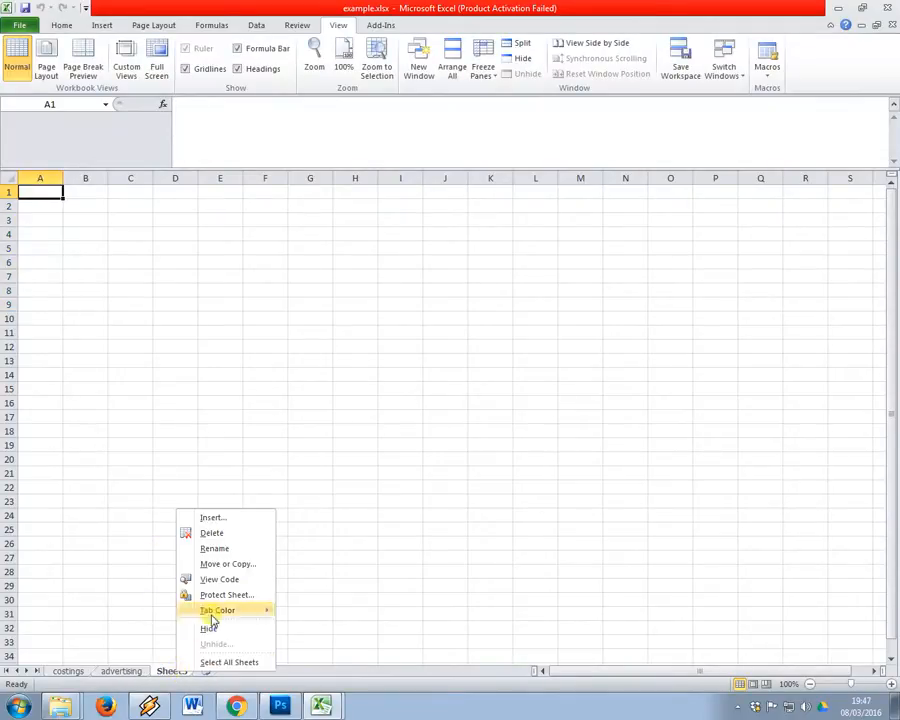
click(228, 552)
text(a)
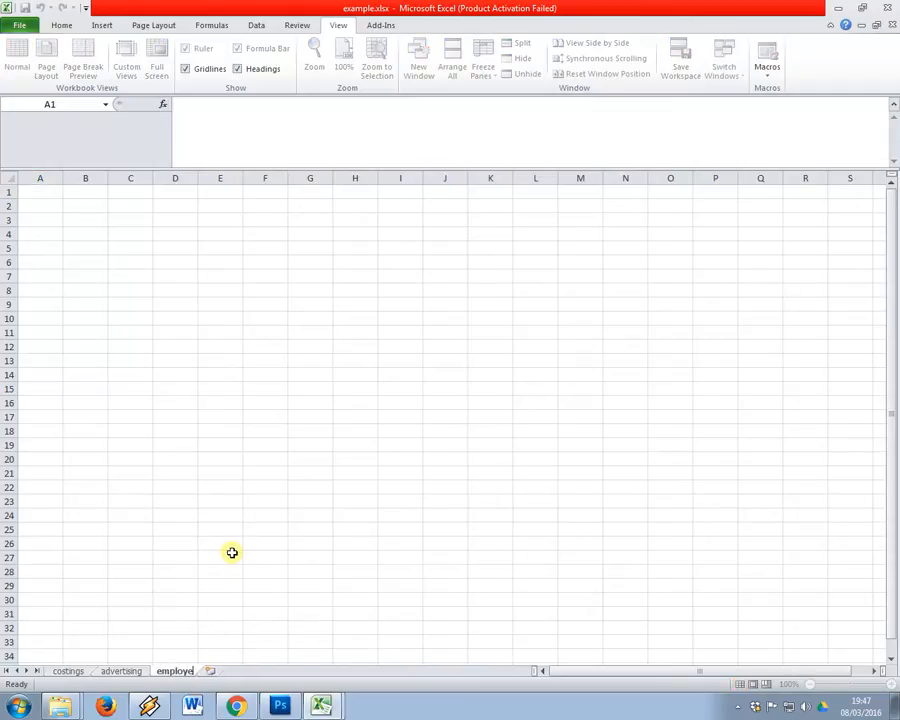
text(mployees)
key(Return)
Switch to Google Slides, view the slide on copying, moving and renaming a worksheet, and return to Excel
key(alt+Tab)
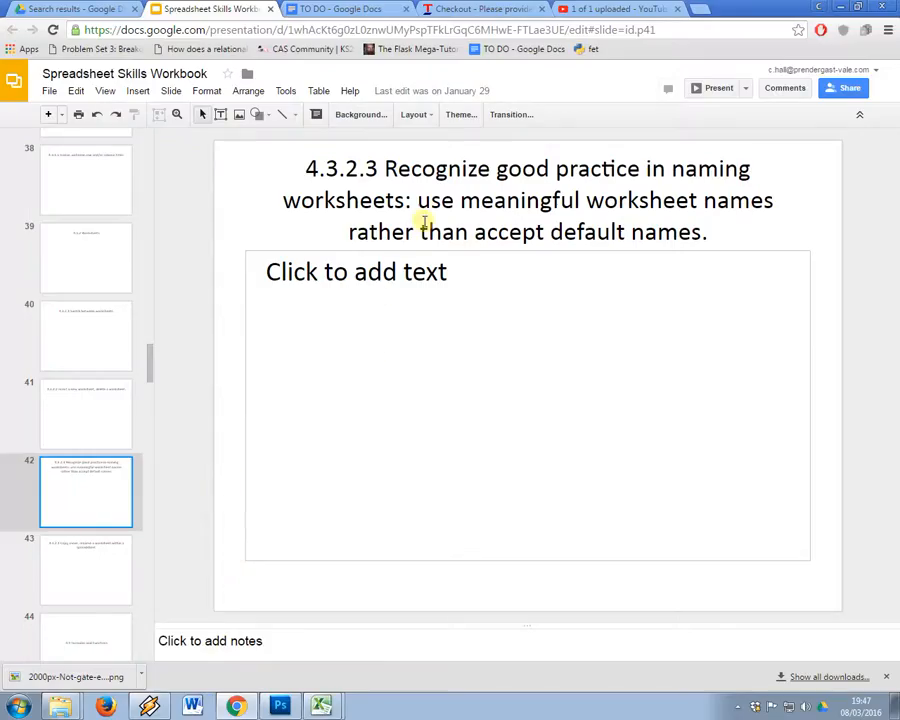
key(Down)
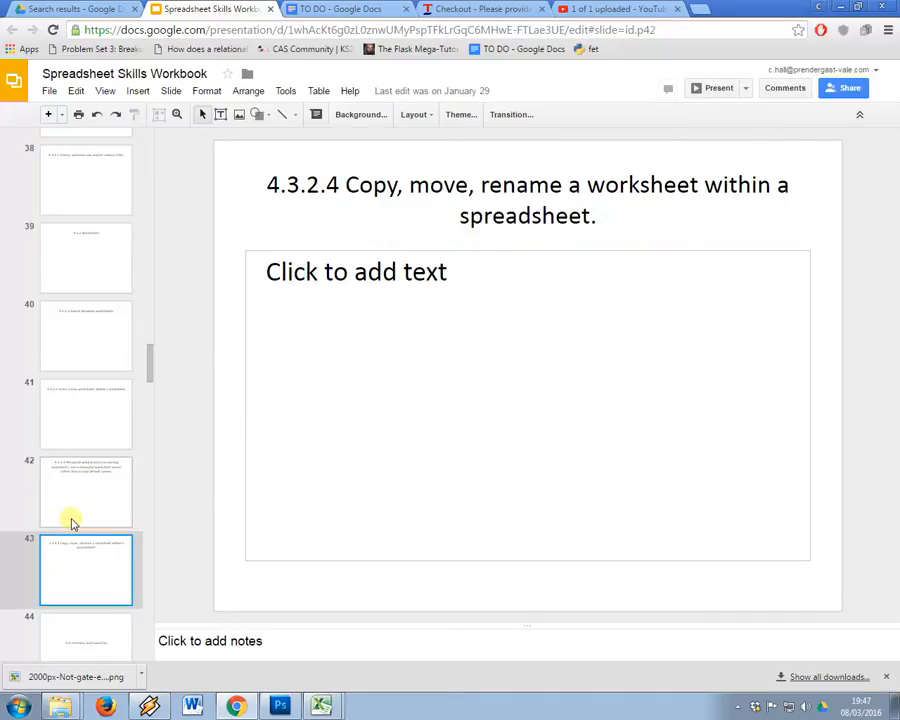
key(alt+Tab)
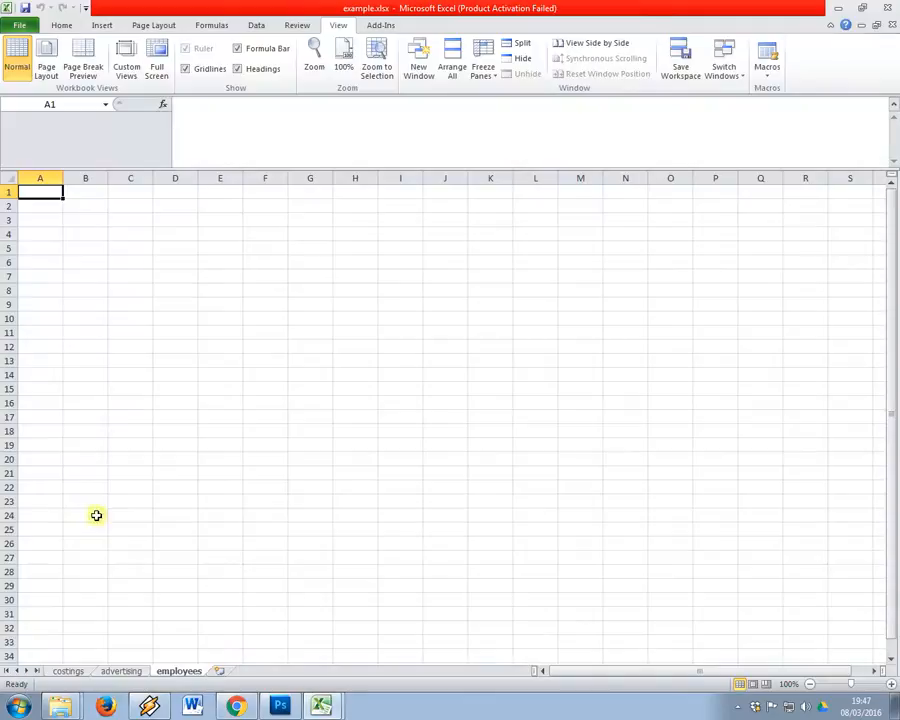
View the Move or Copy options for the employees worksheet, cancel them, and recheck the slide in Google Slides before returning to Excel
right_click(175, 673)
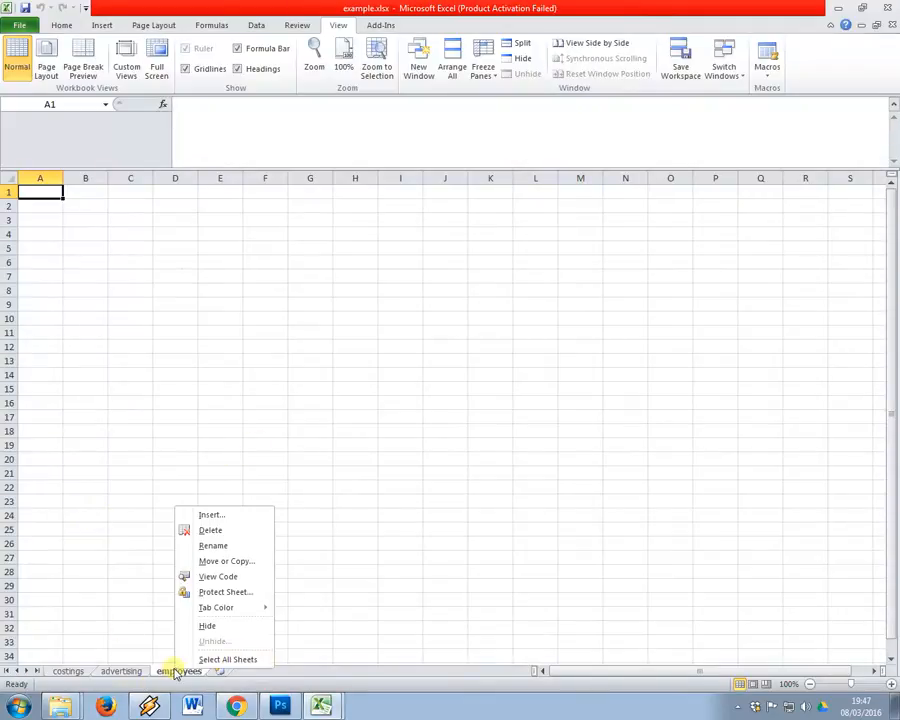
click(218, 562)
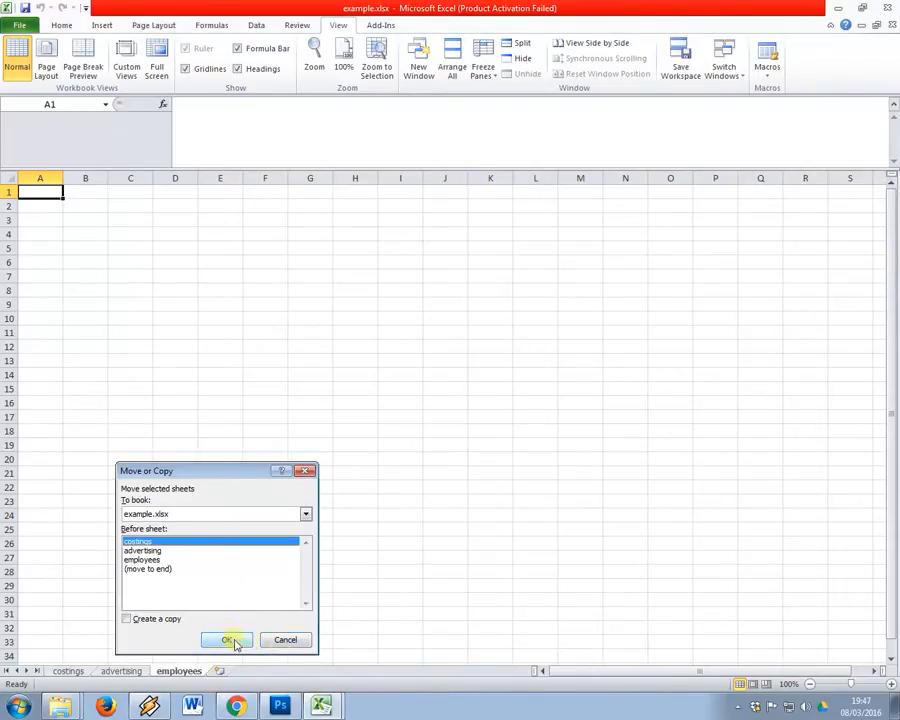
click(285, 645)
key(alt+Tab)
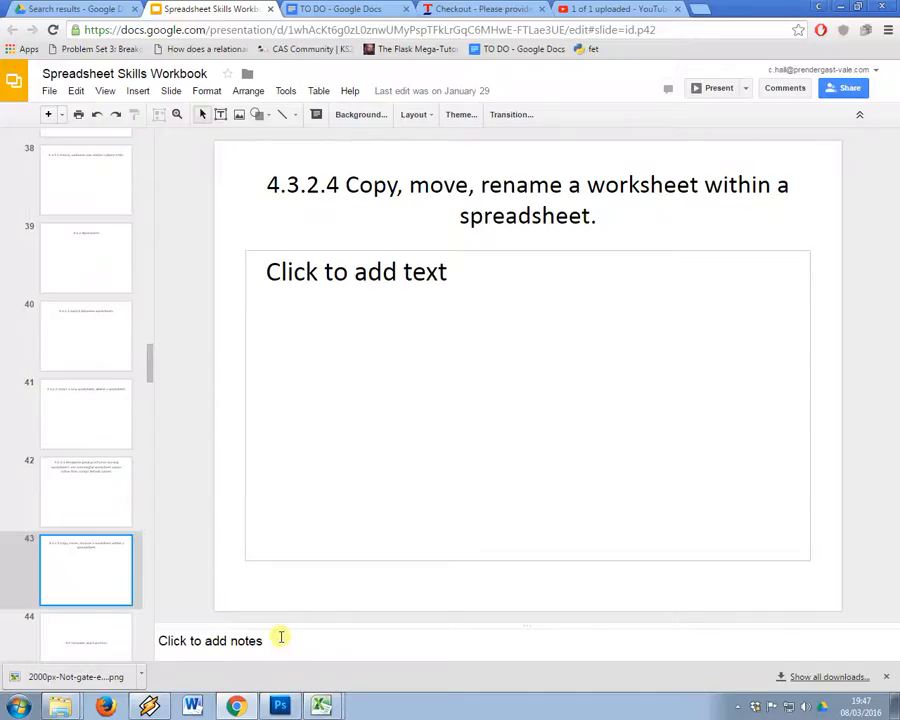
key(alt+Tab)
Try the Create a copy option for the employees worksheet in Move or Copy, and cancel the dialog
right_click(169, 672)
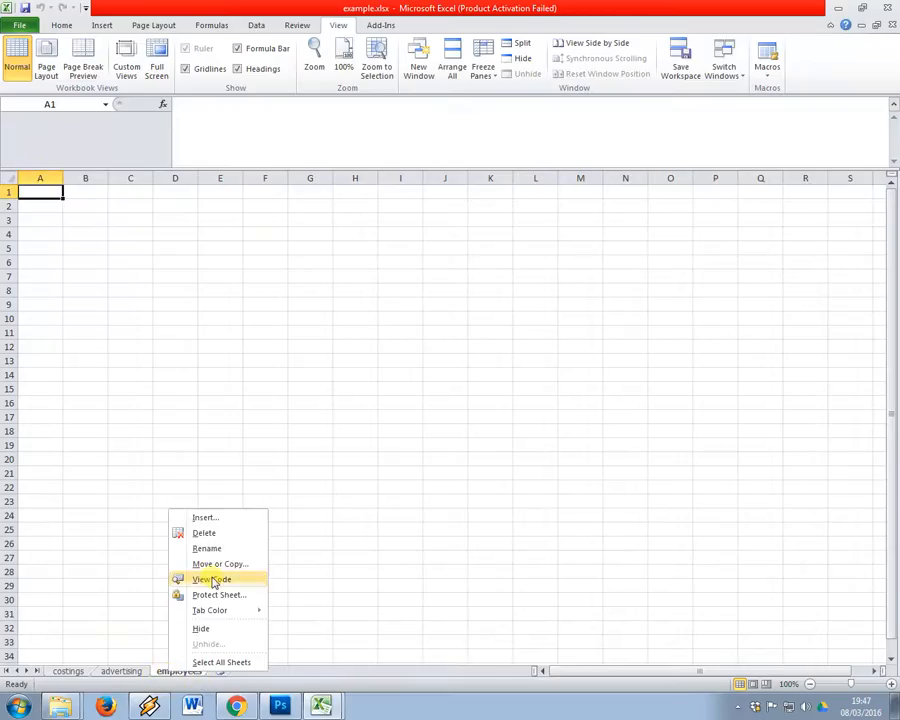
click(210, 564)
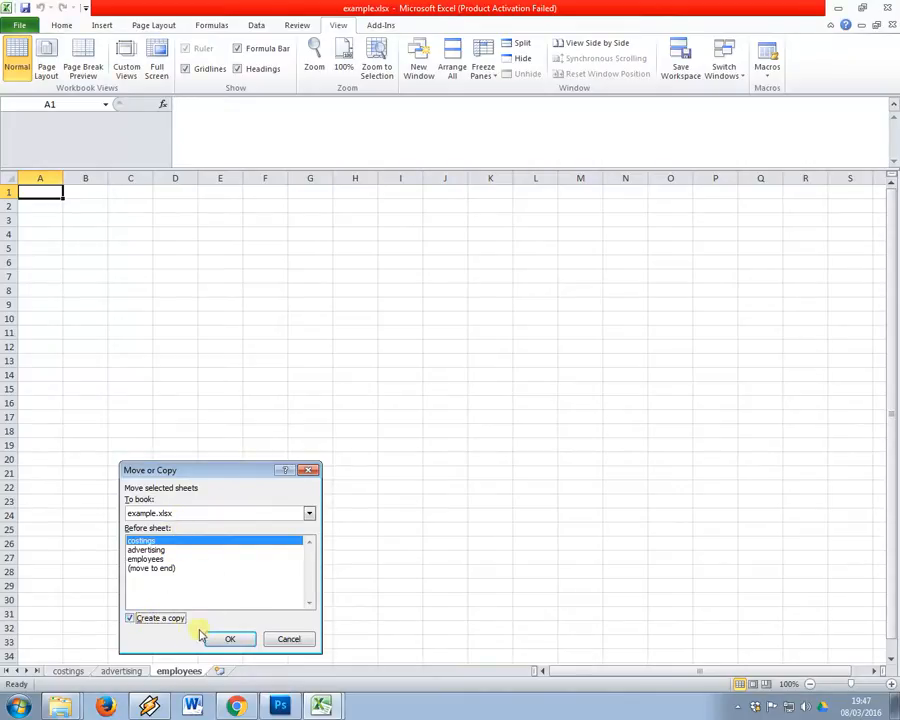
click(167, 625)
click(290, 642)
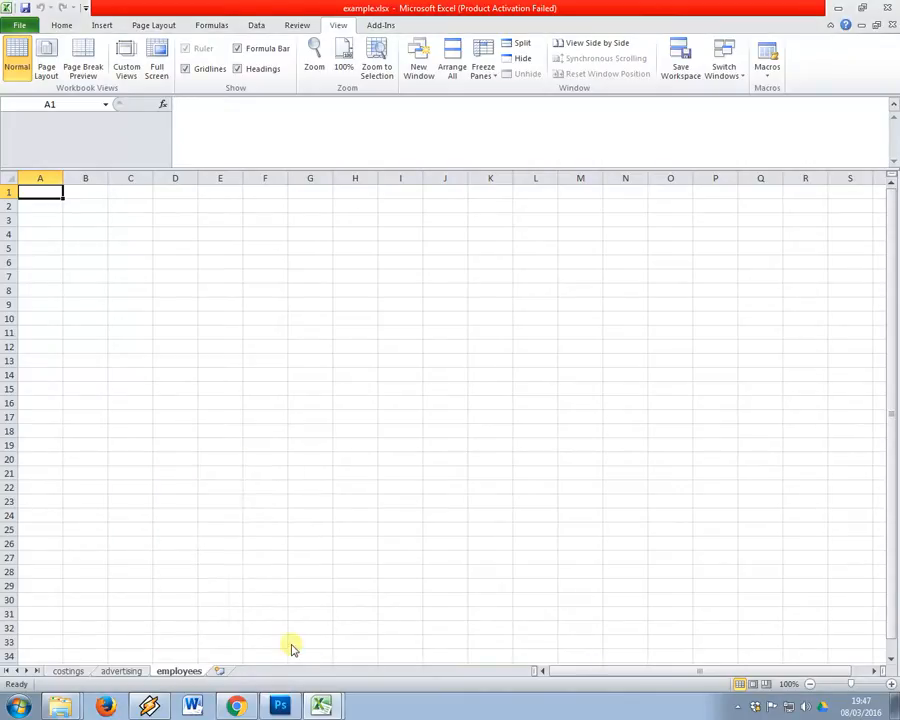
Switch to Google Slides and advance through the formulas section to the slide on good practice in formula creation
click(236, 706)
key(Down)
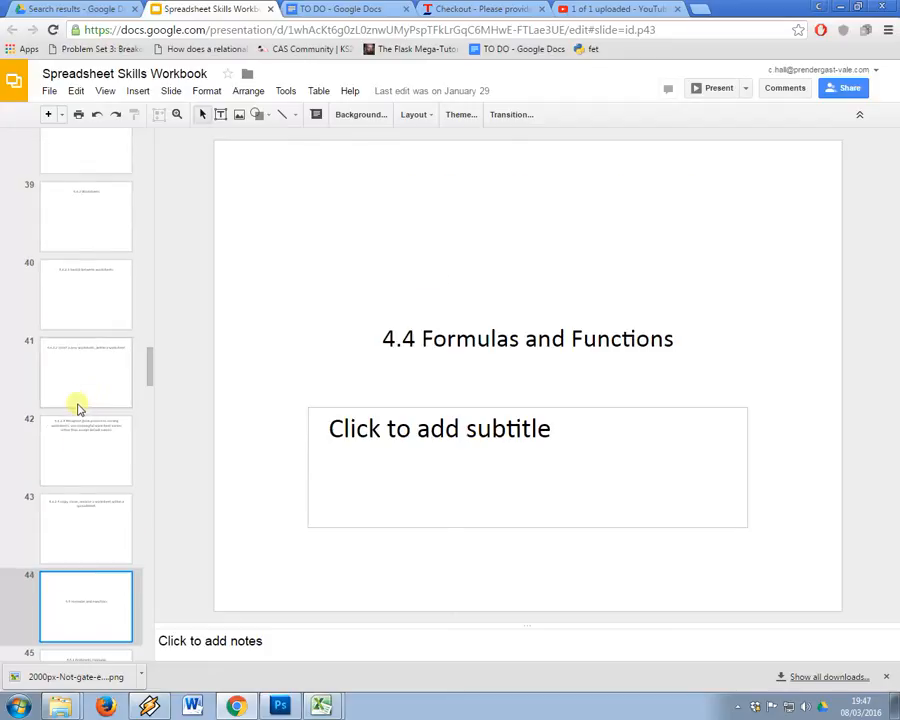
key(Down)
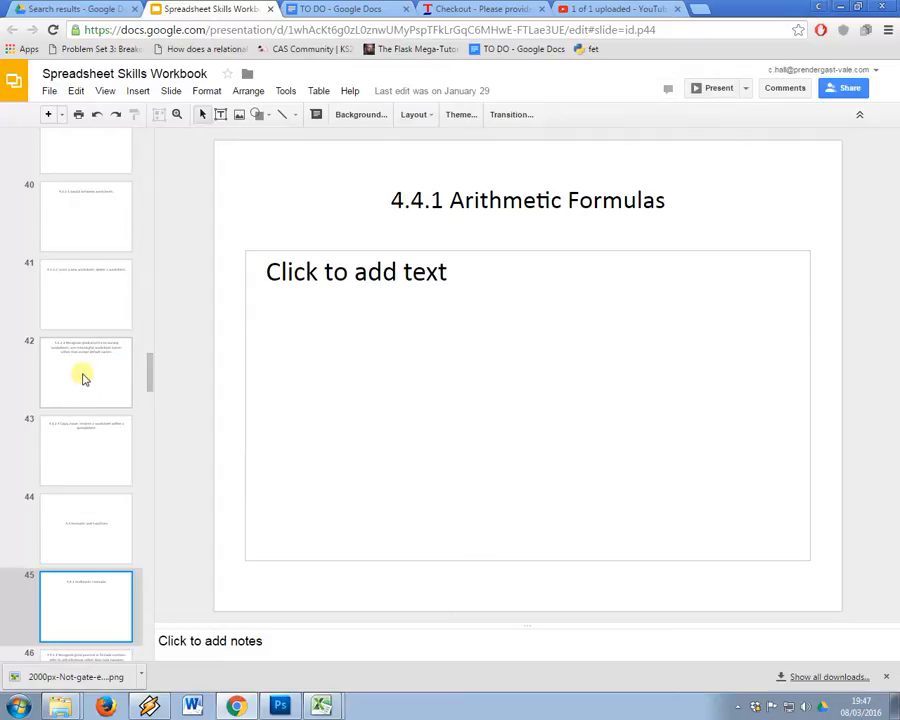
scroll(80, 372, down, 3)
key(Down)
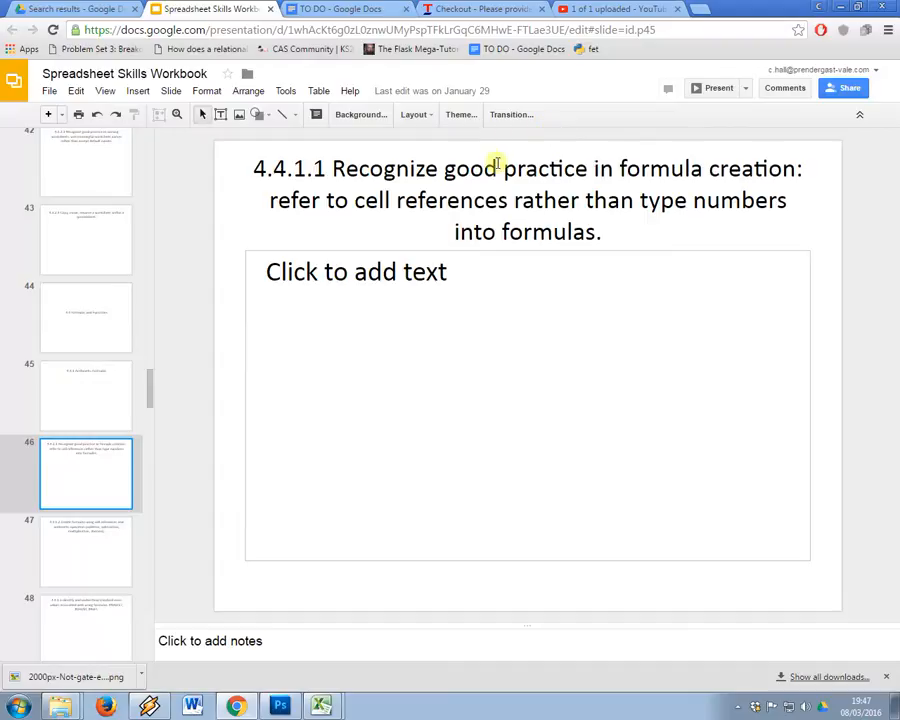
Read the slide title about using cell references instead of typed numbers in formulas, and return to Excel
click(545, 165)
double_click(664, 168)
click(372, 202)
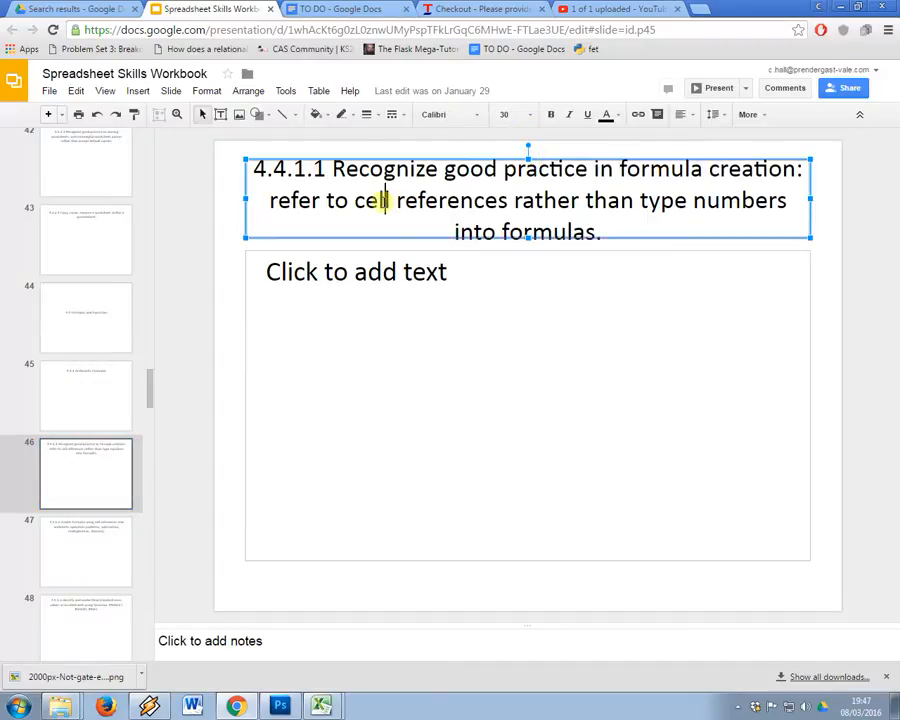
double_click(372, 202)
click(516, 202)
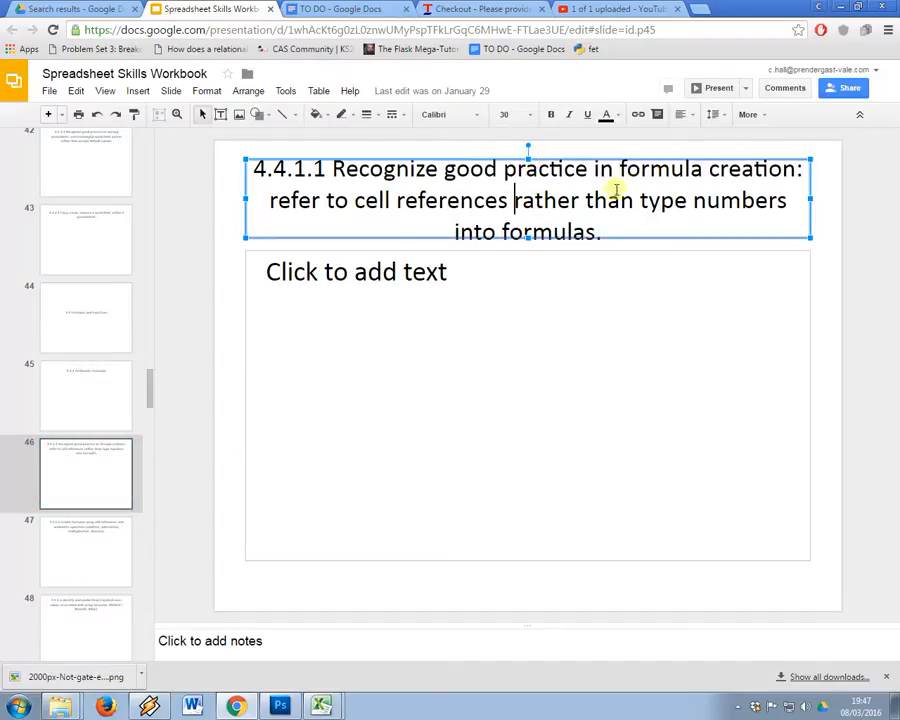
click(552, 229)
key(alt+Tab)
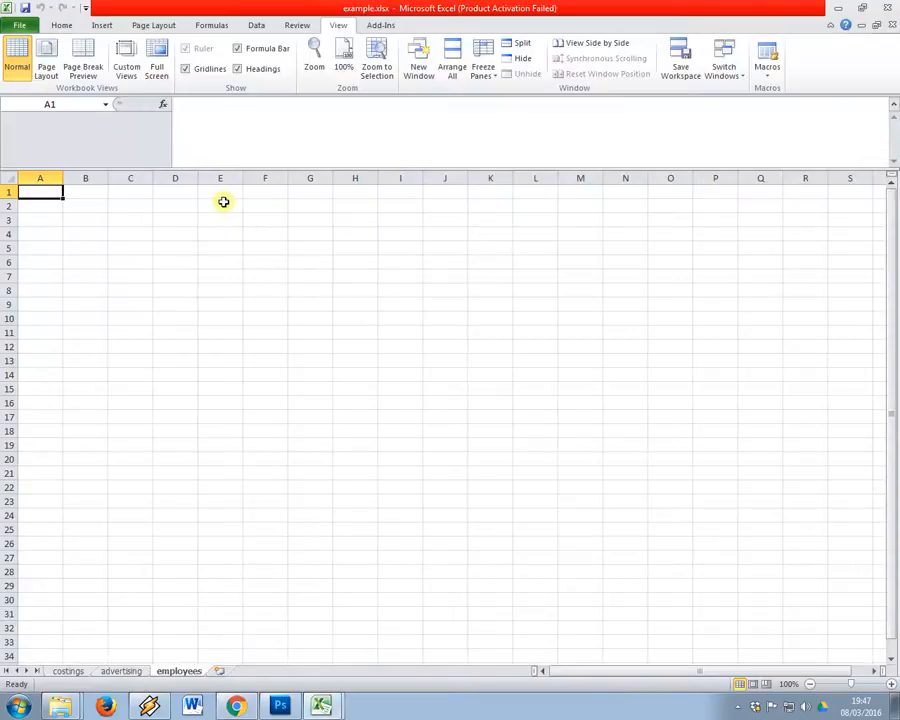
Enter the formula =10+5+6+8+4 in cell G3 of the costings worksheet to add the first five Total Spend values
click(115, 654)
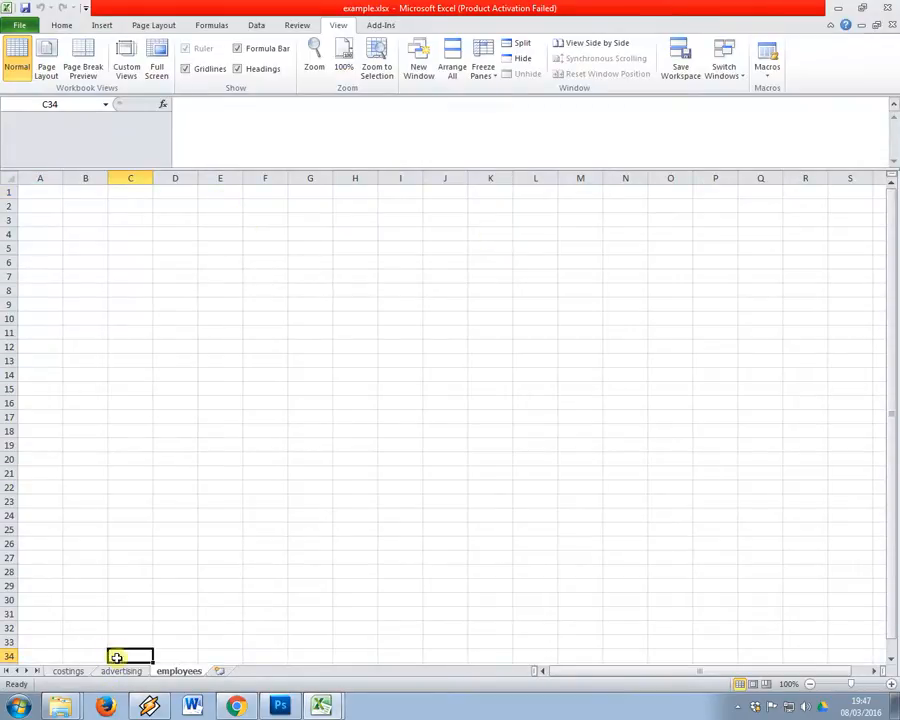
click(55, 671)
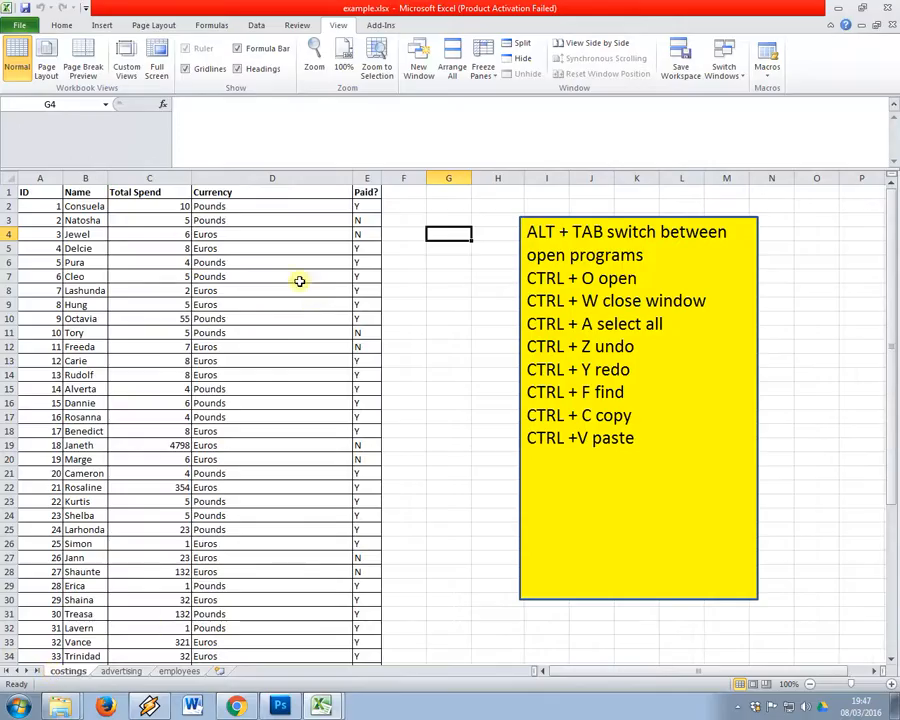
click(261, 220)
drag(150, 207, 165, 311)
click(237, 253)
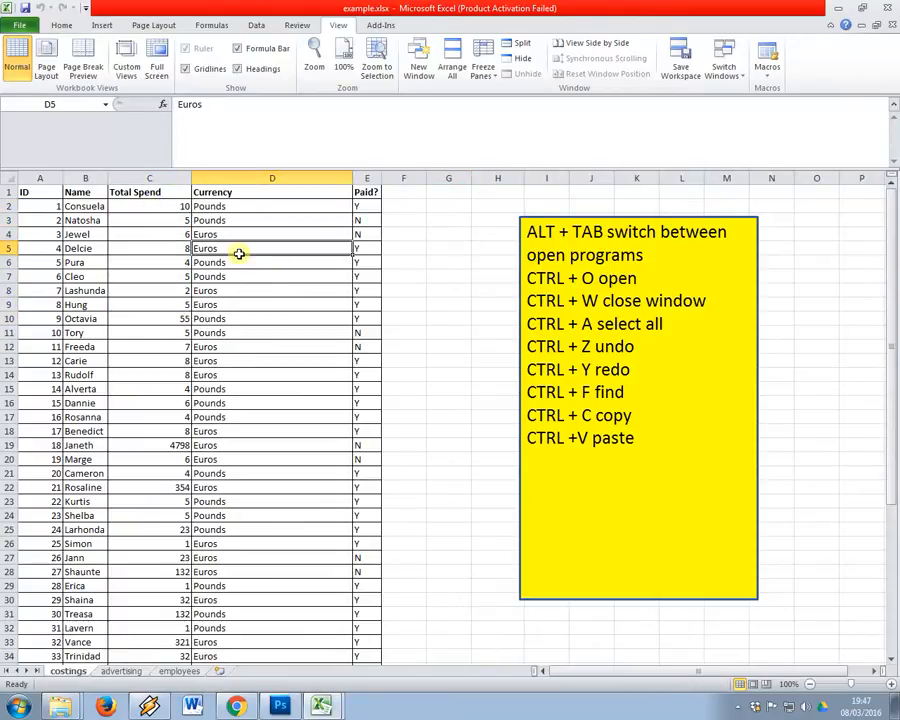
click(455, 219)
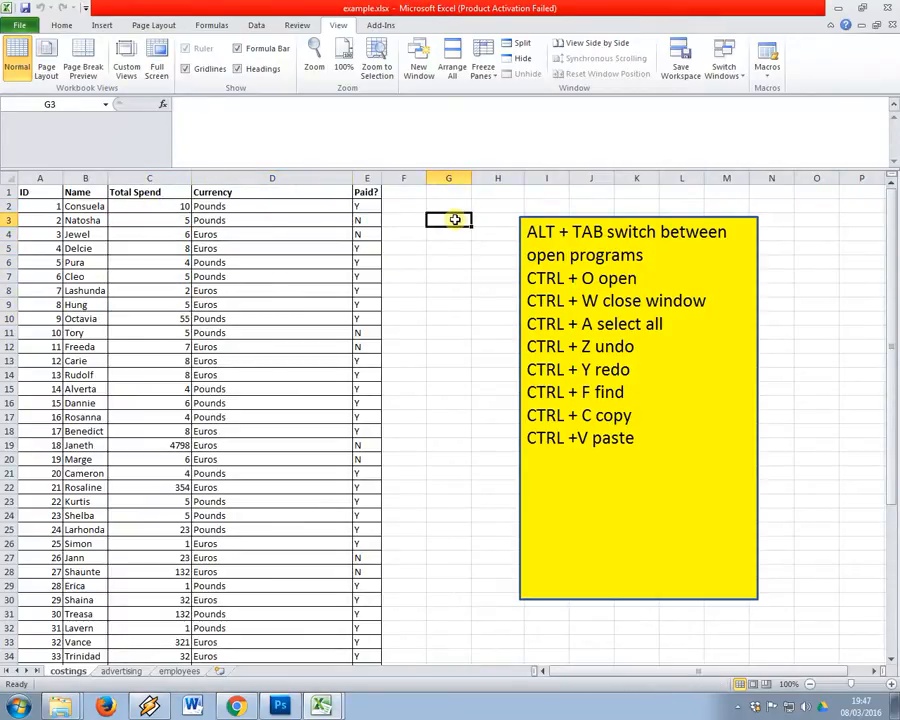
text(=10+5+6+8+4)
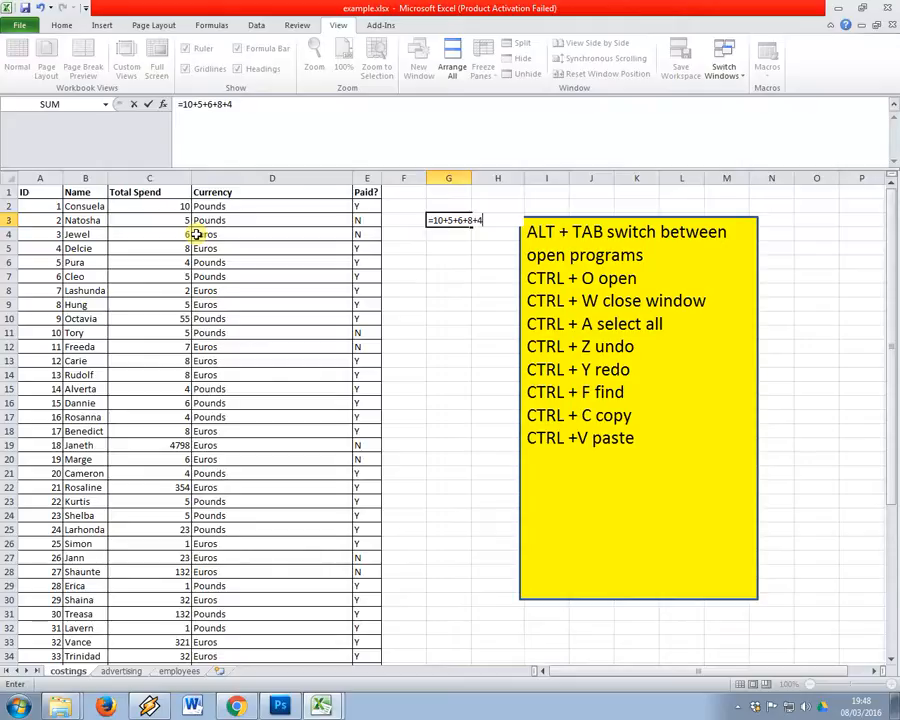
key(Return)
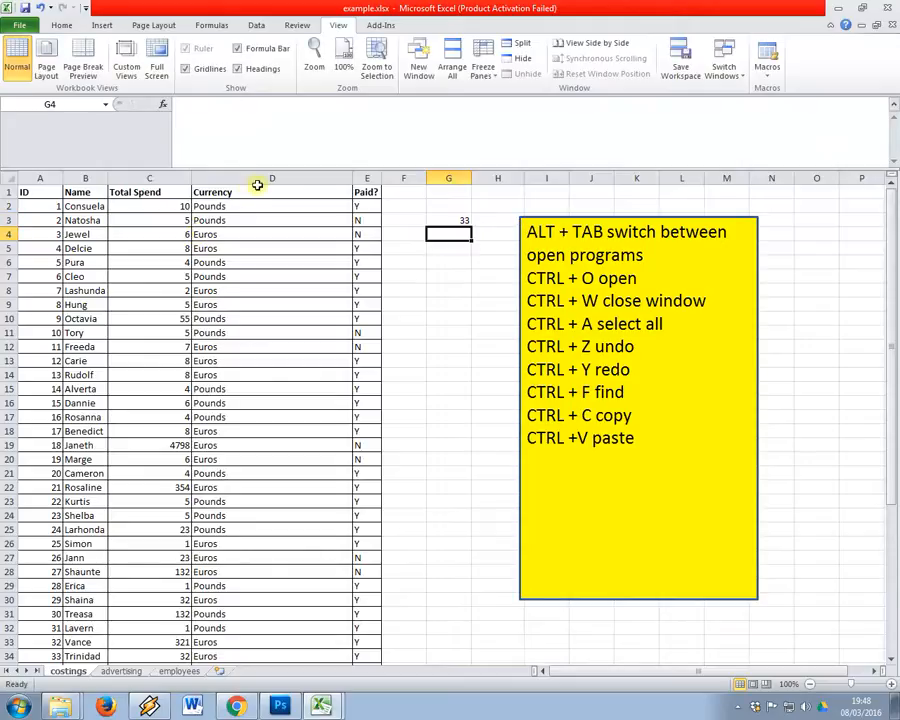
Increase the font size of cell G3 to 18
key(Up)
click(60, 25)
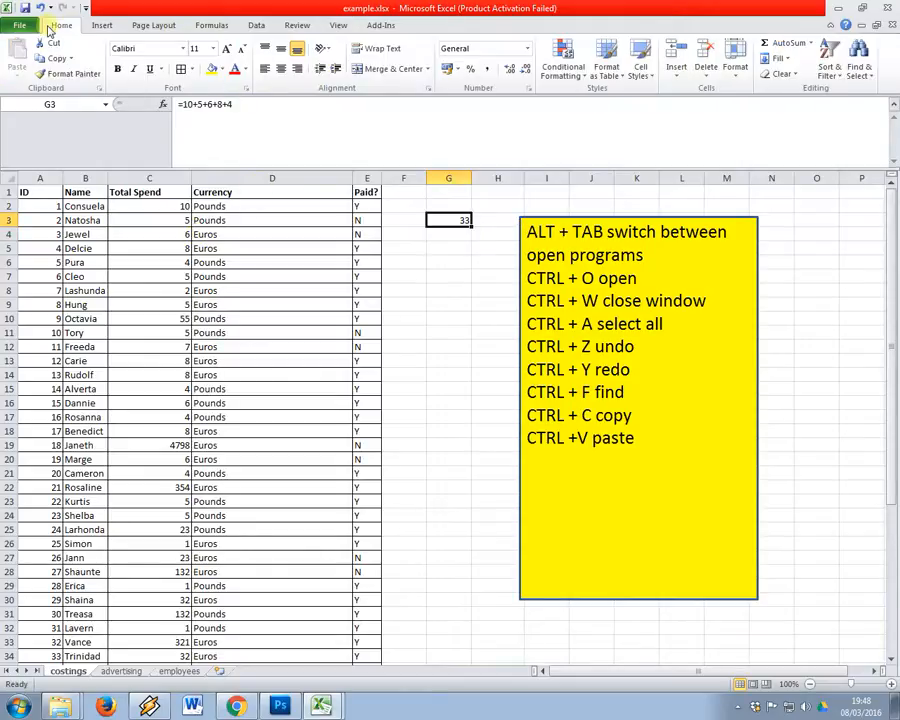
click(227, 48)
click(227, 48)
click(227, 48)
click(227, 48)
click(227, 48)
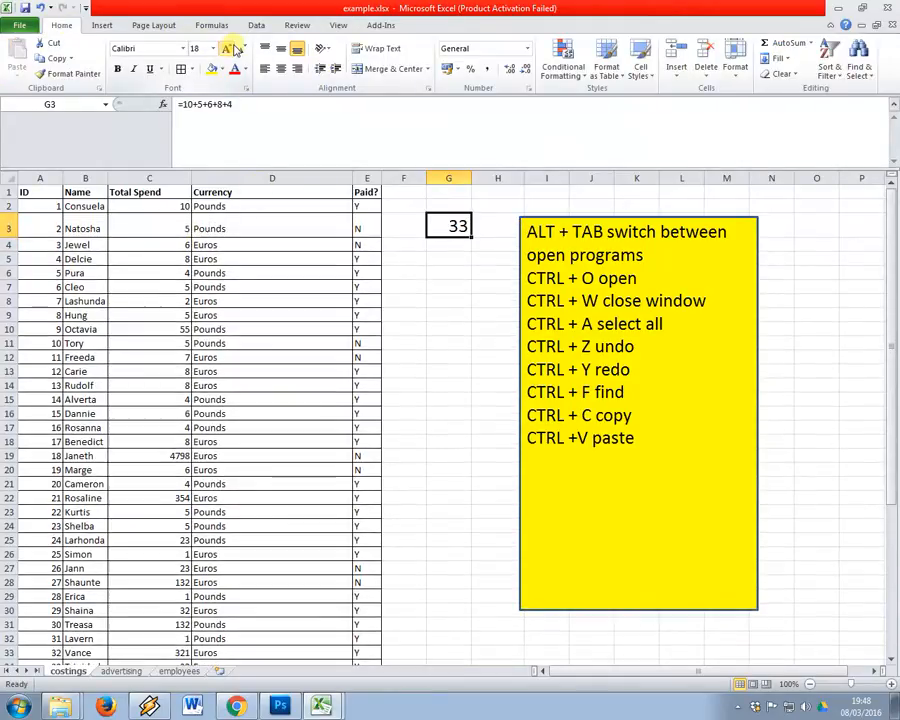
Examine the Total Spend and Currency values in the first rows of the costings table
click(167, 256)
key(Up)
key(Up)
key(Down)
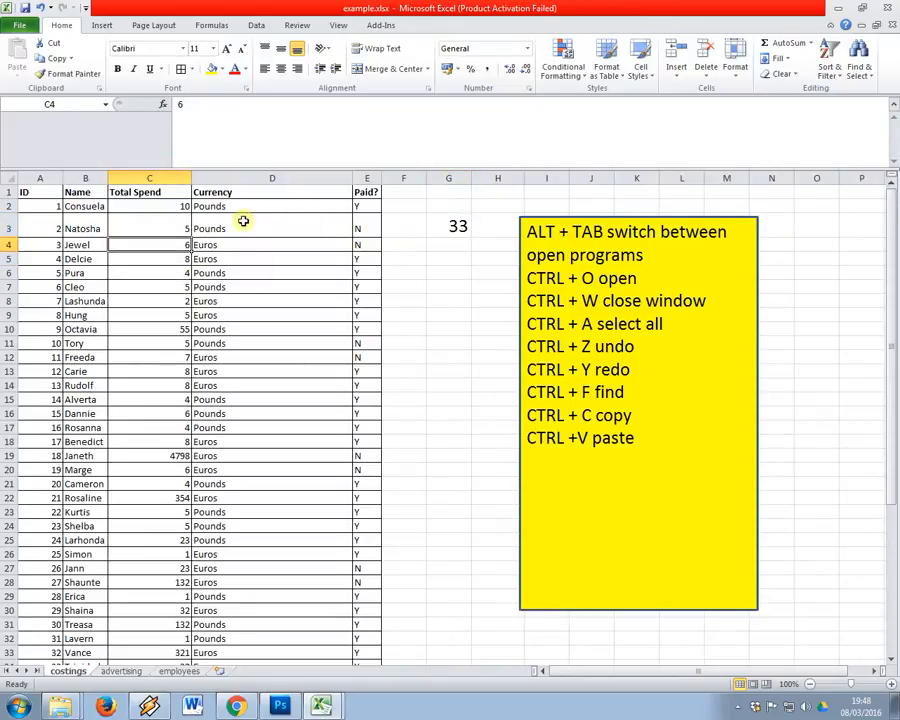
key(Right)
key(Up)
key(Up)
key(Down)
key(Down)
key(Down)
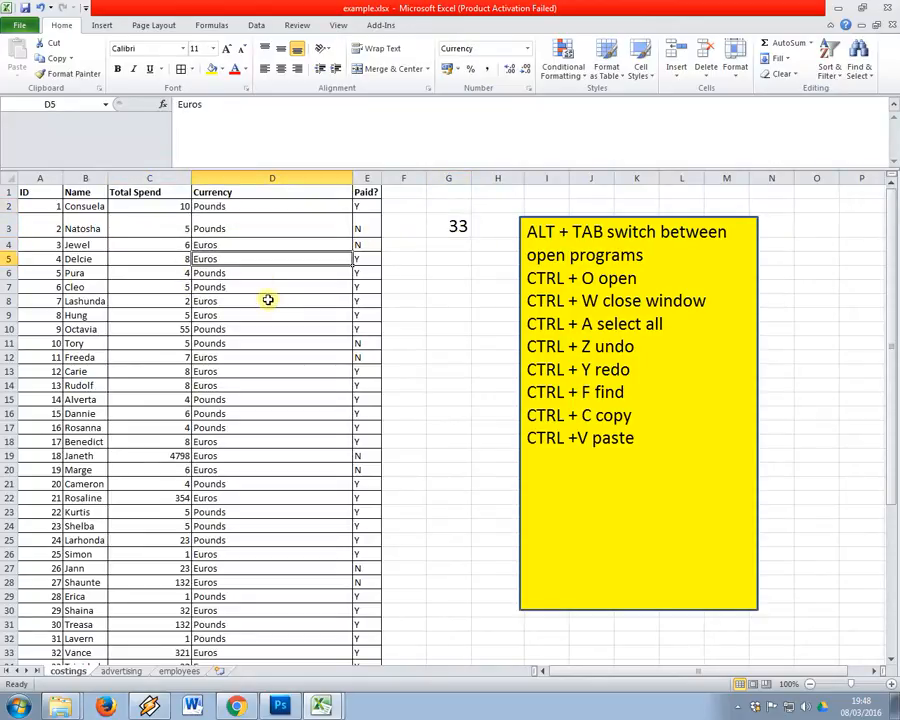
key(Up)
key(Up)
key(Up)
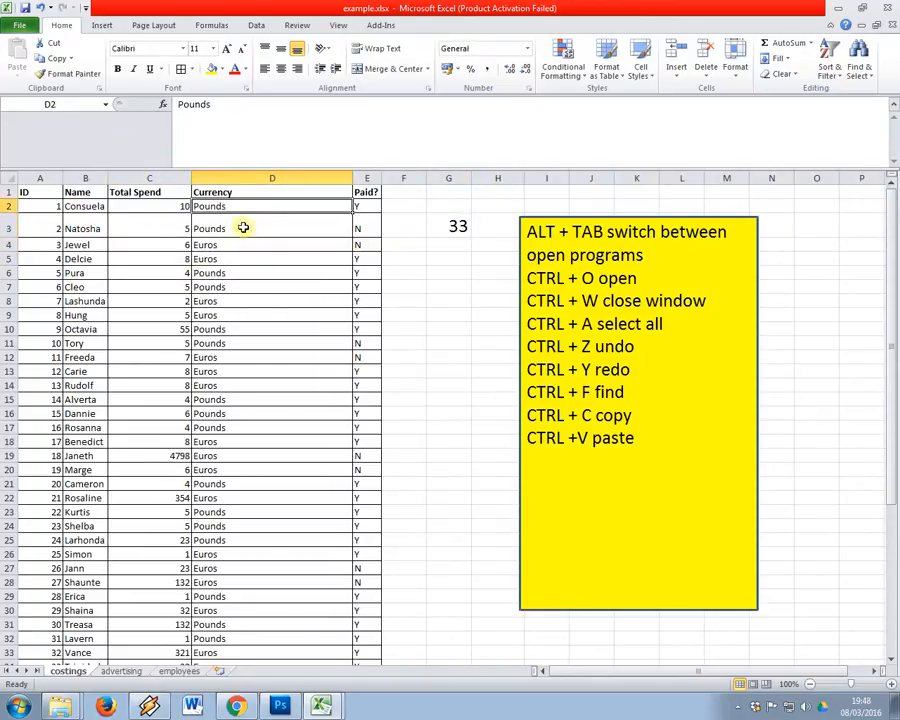
Delete the Currency column from the costings worksheet
click(272, 179)
right_click(268, 178)
click(296, 282)
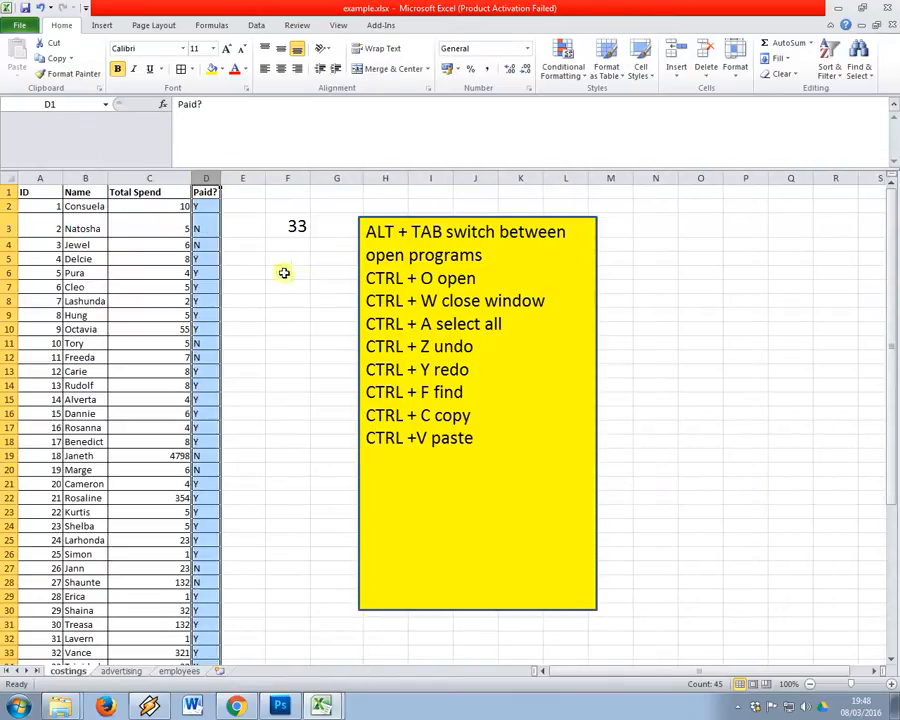
Format the Total Spend values in C2:C45 of the costings worksheet as Currency
click(167, 215)
click(167, 206)
scroll(174, 274, down, 7)
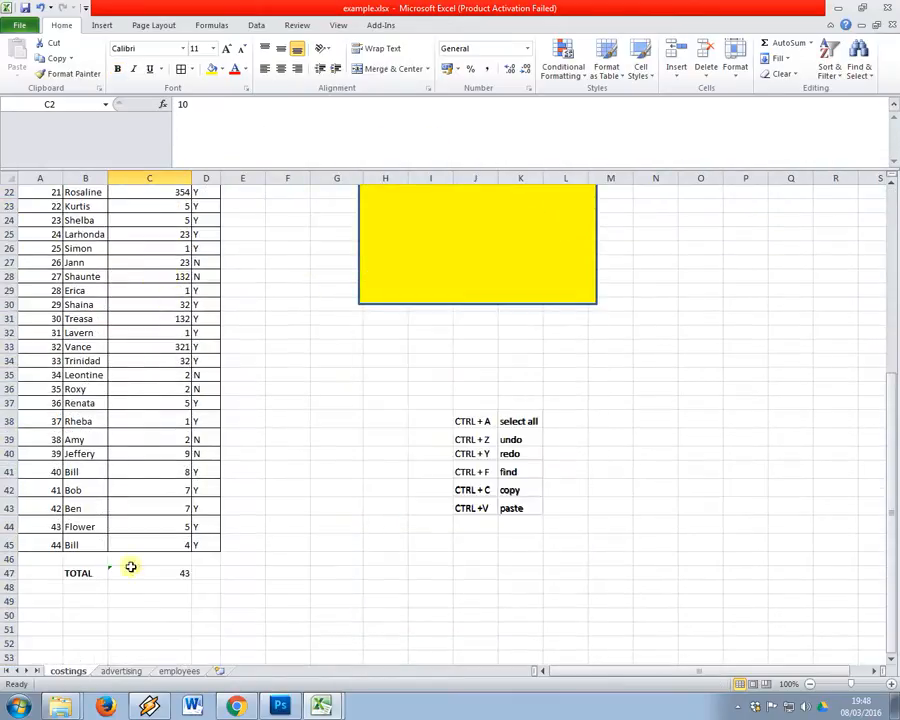
shift+click(178, 542)
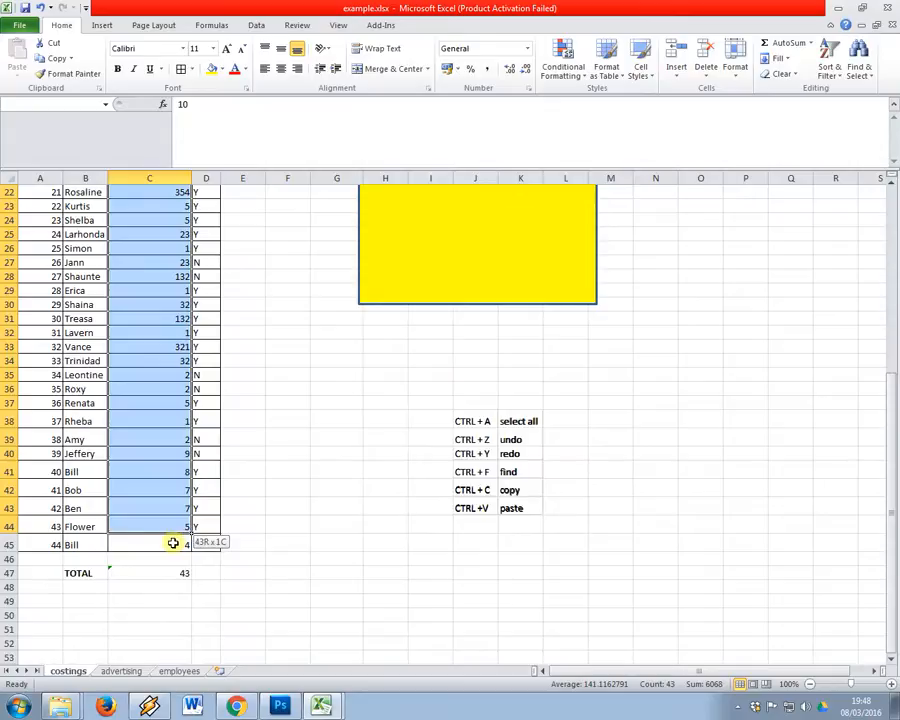
click(527, 48)
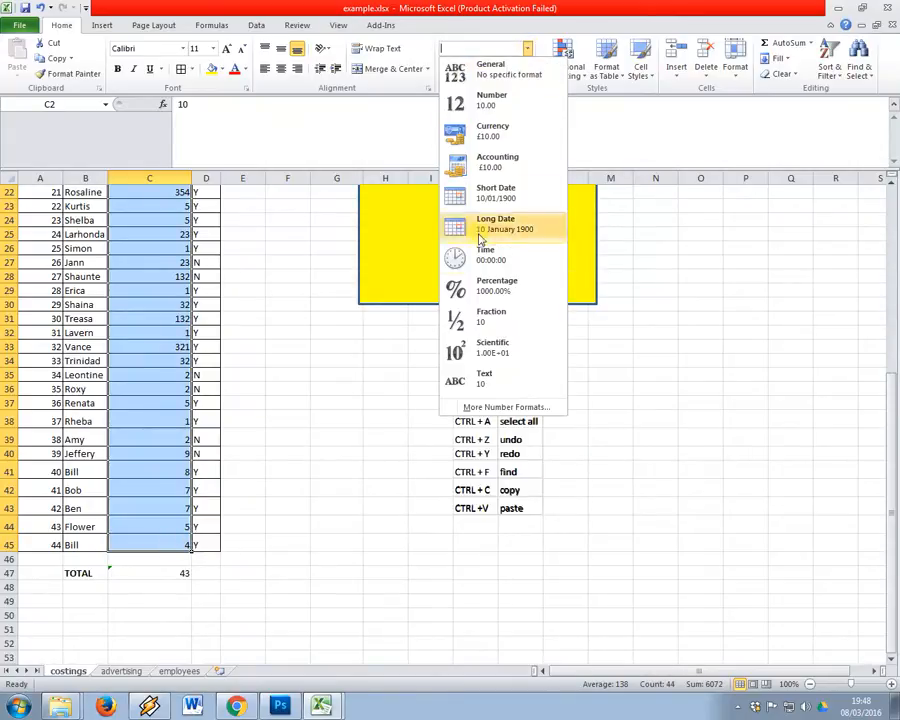
click(492, 139)
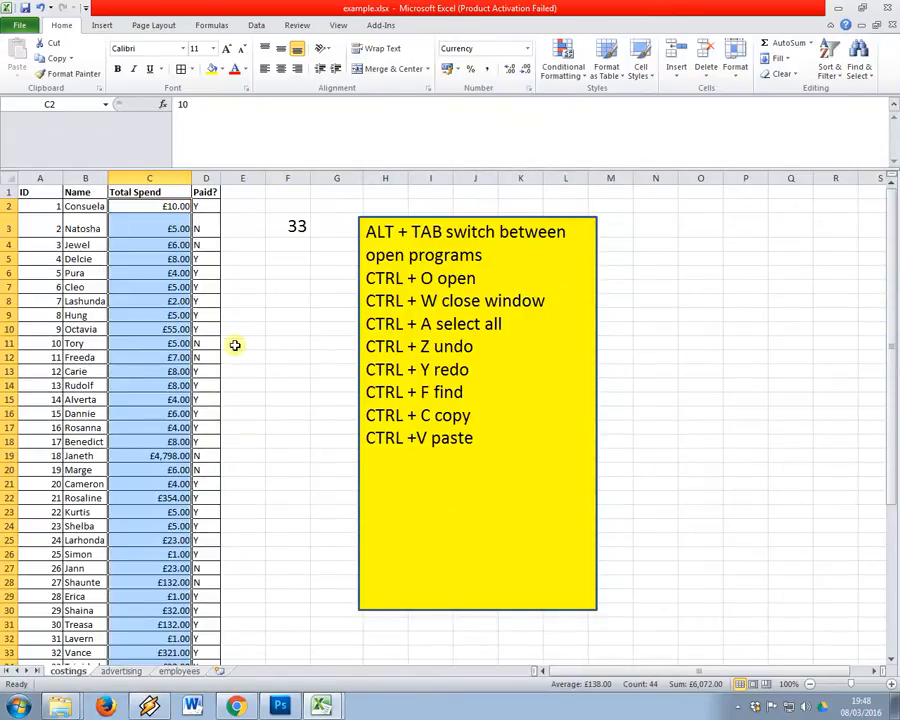
click(256, 312)
Format cell F3 as Currency
click(297, 222)
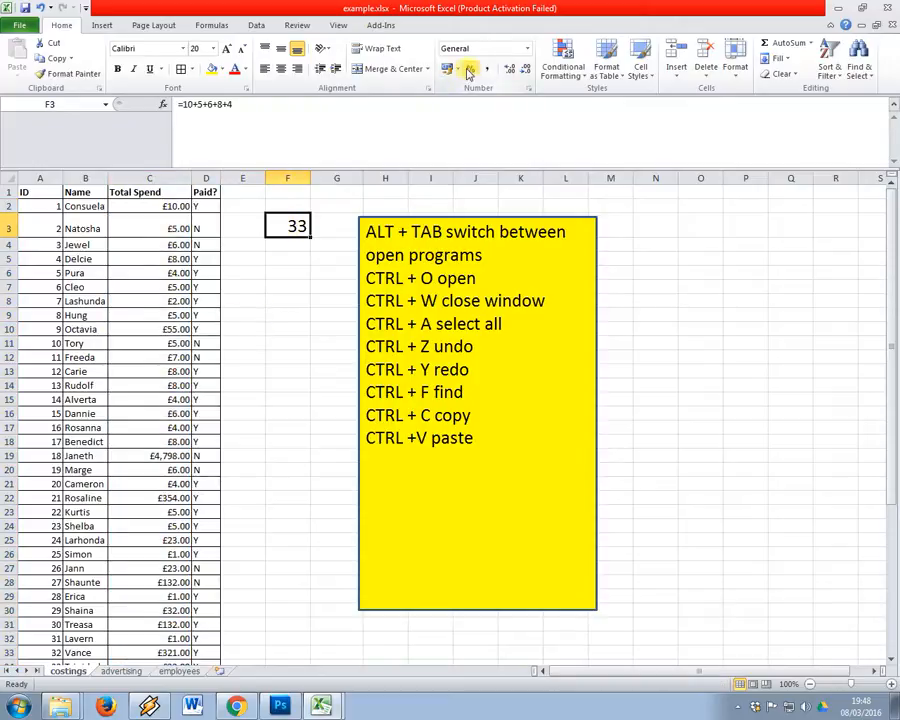
click(527, 48)
click(484, 135)
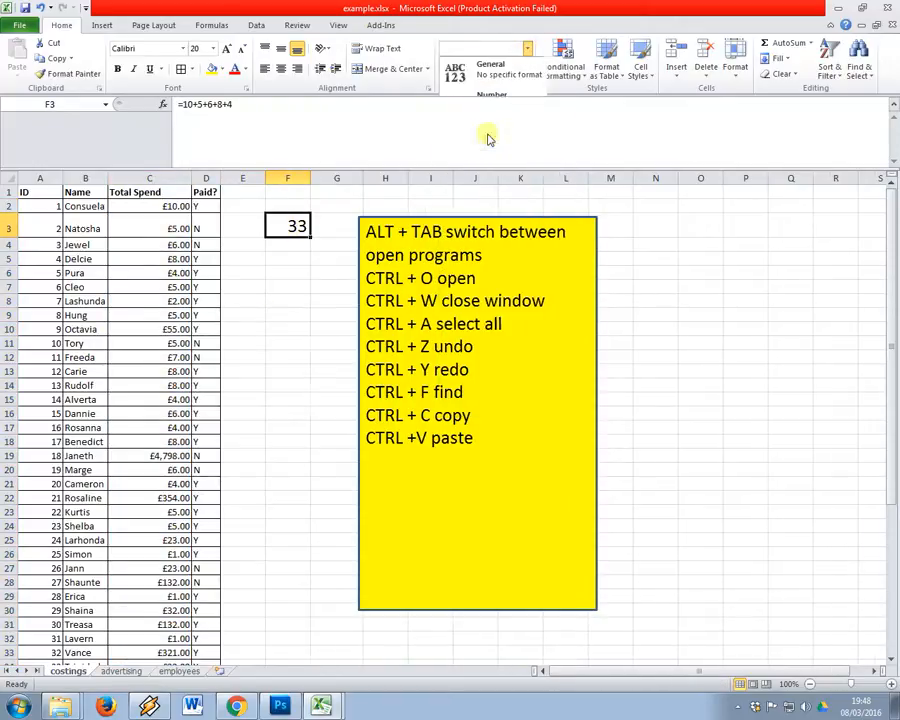
click(300, 314)
click(302, 229)
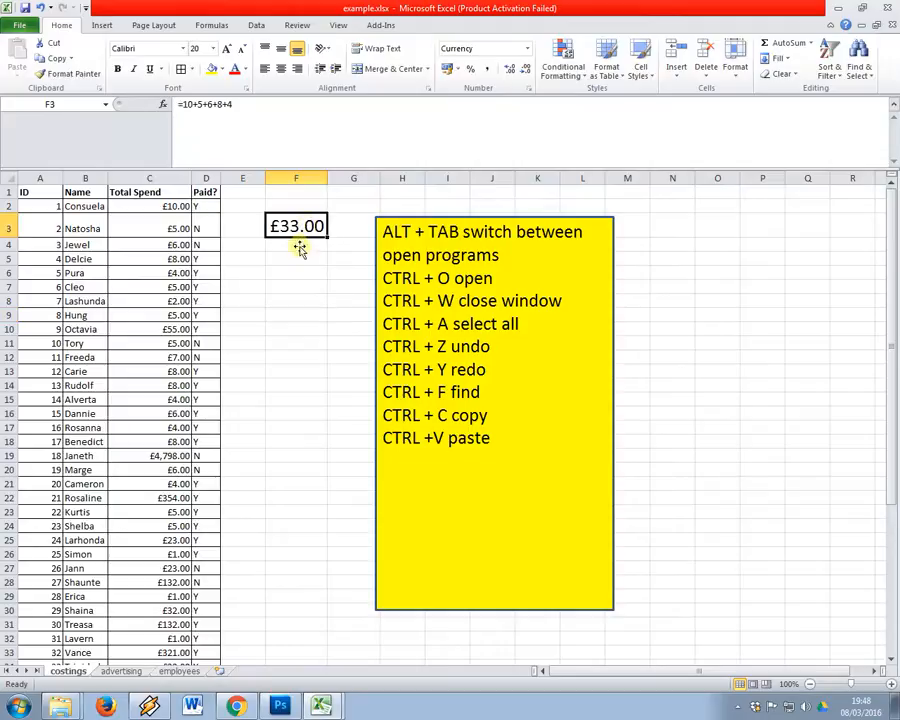
Set cell C4 to 25 to test the typed-number formula in F3, and undo the change
click(166, 229)
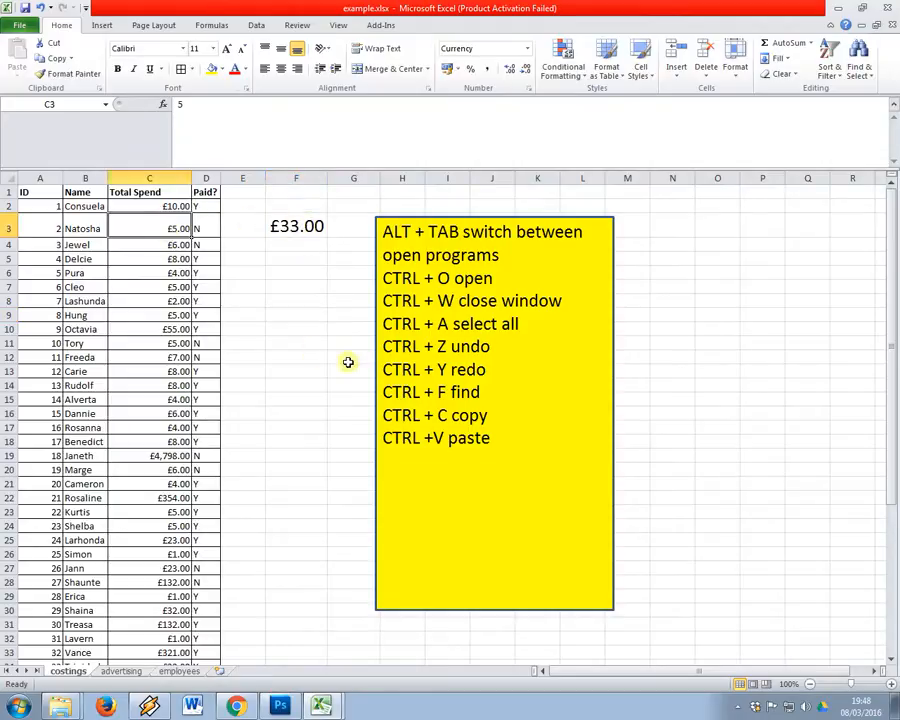
key(Down)
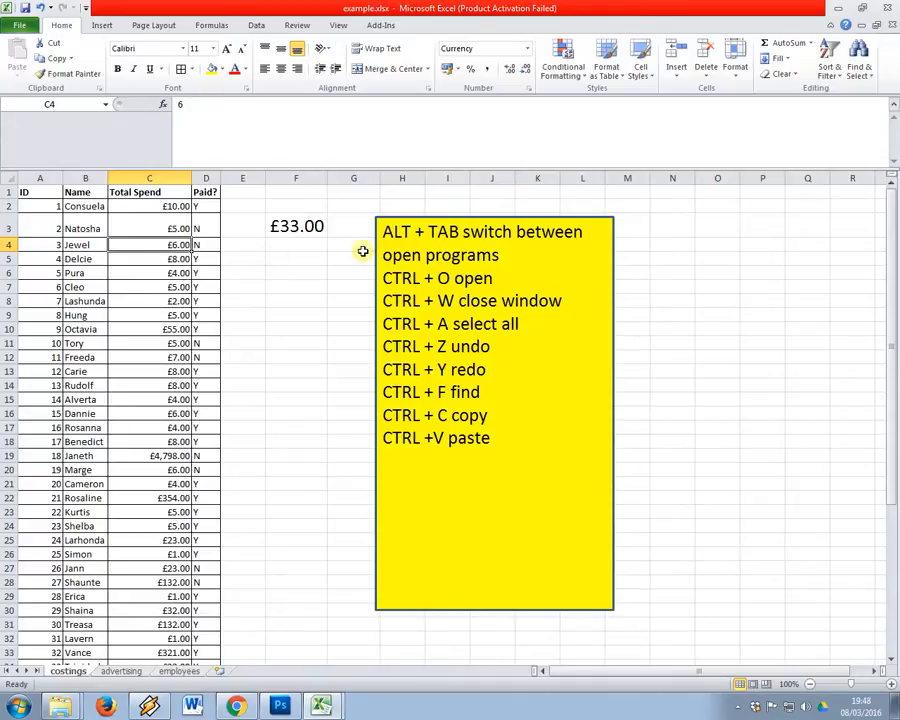
text(25)
key(Return)
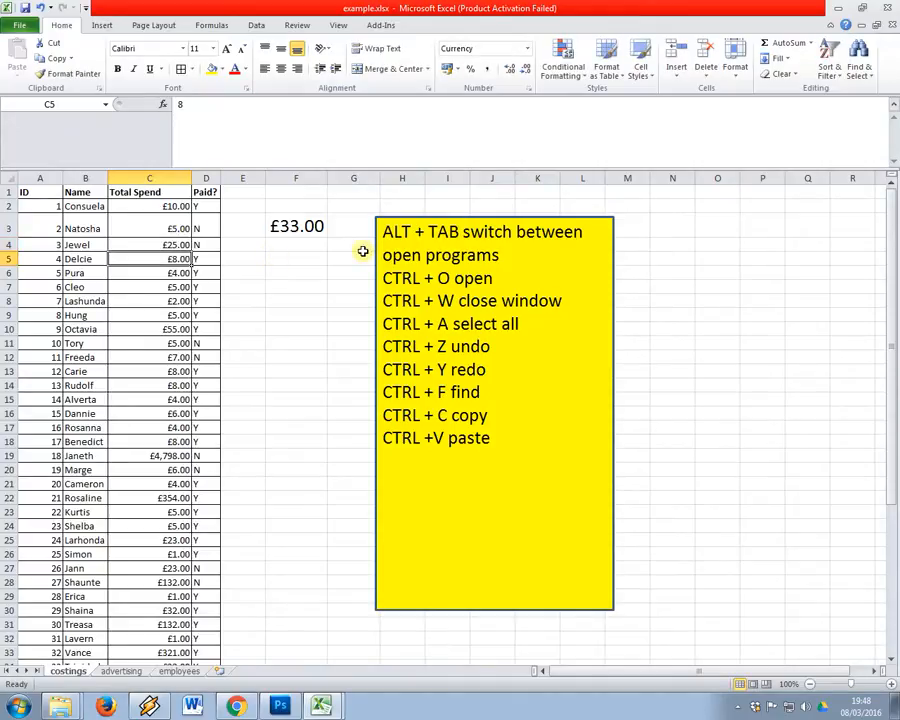
key(Up)
click(303, 228)
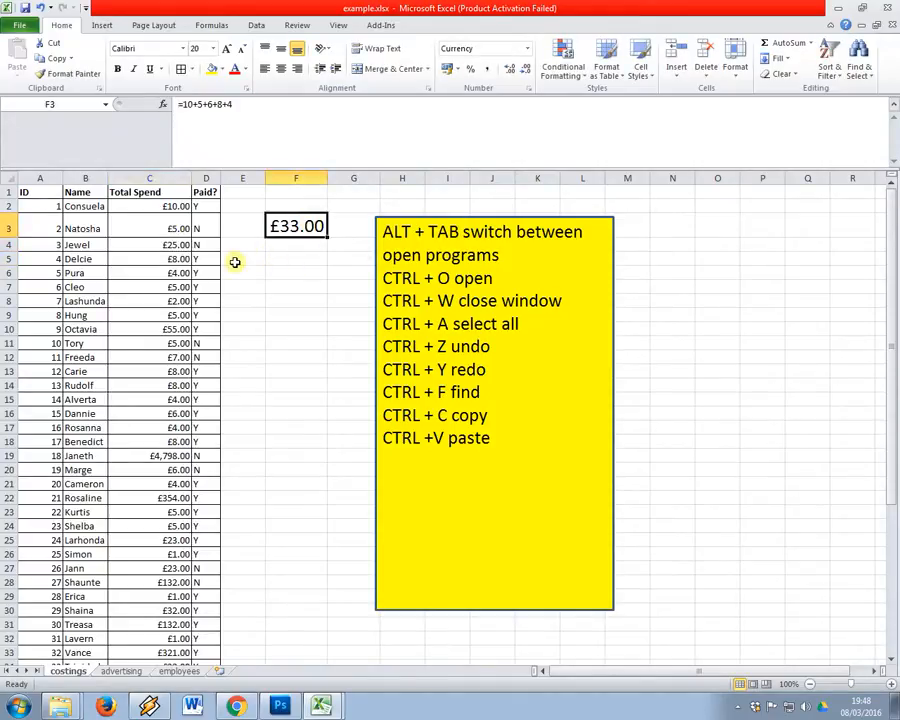
key(ctrl+z)
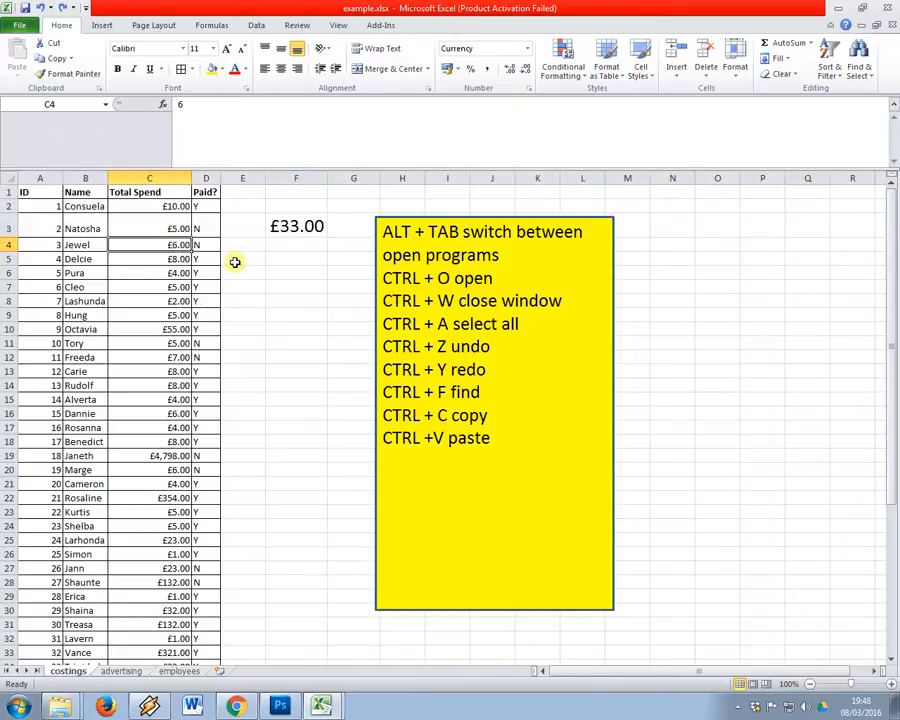
Clear the typed-number formula from cell F3 and enter the single cell reference =C3 there
click(311, 224)
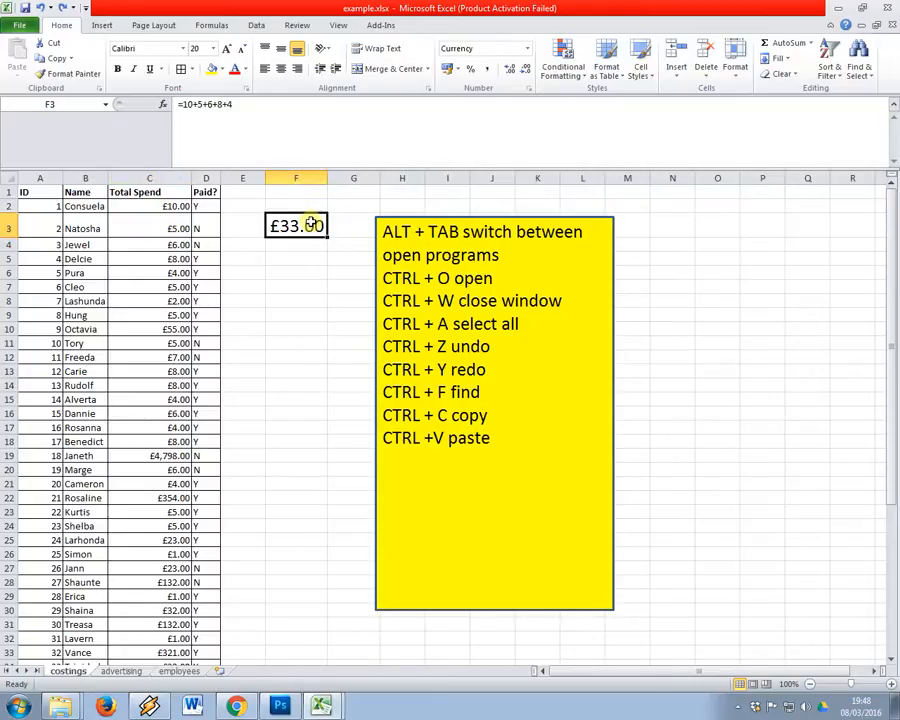
key(Delete)
click(137, 177)
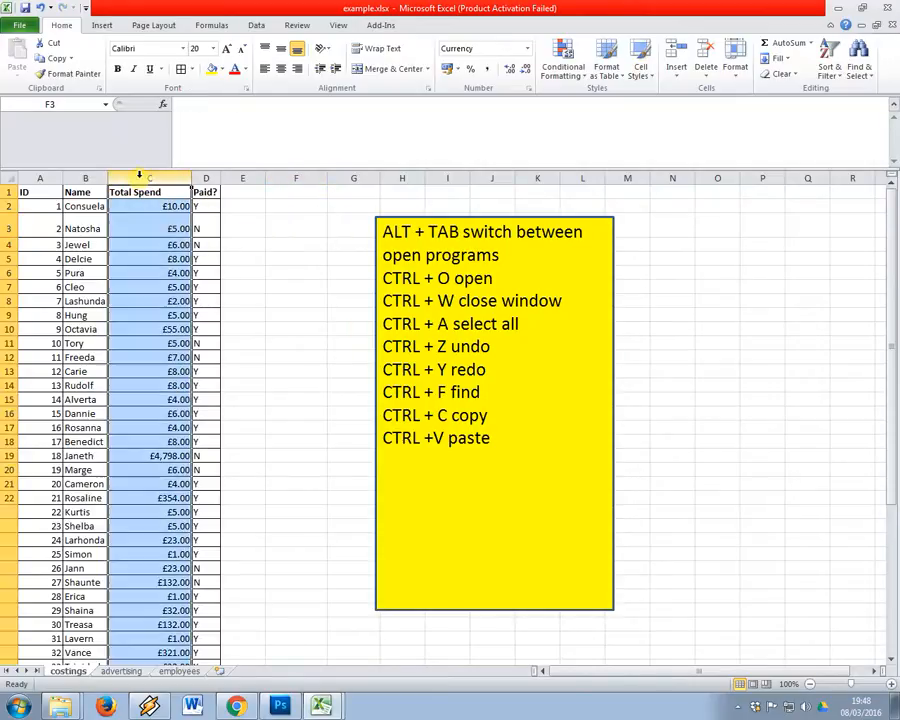
click(128, 224)
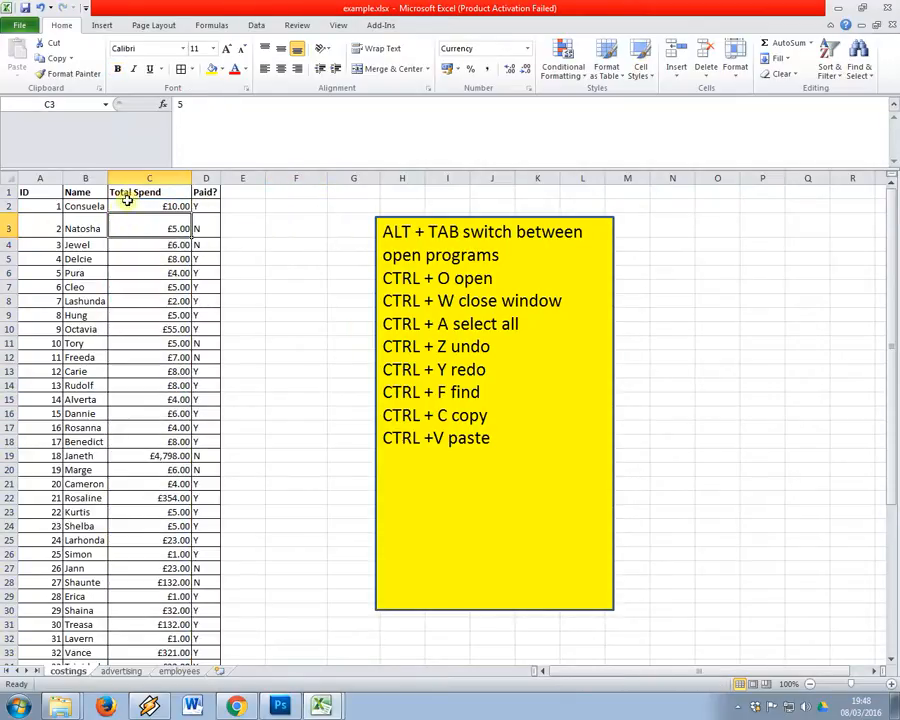
click(277, 227)
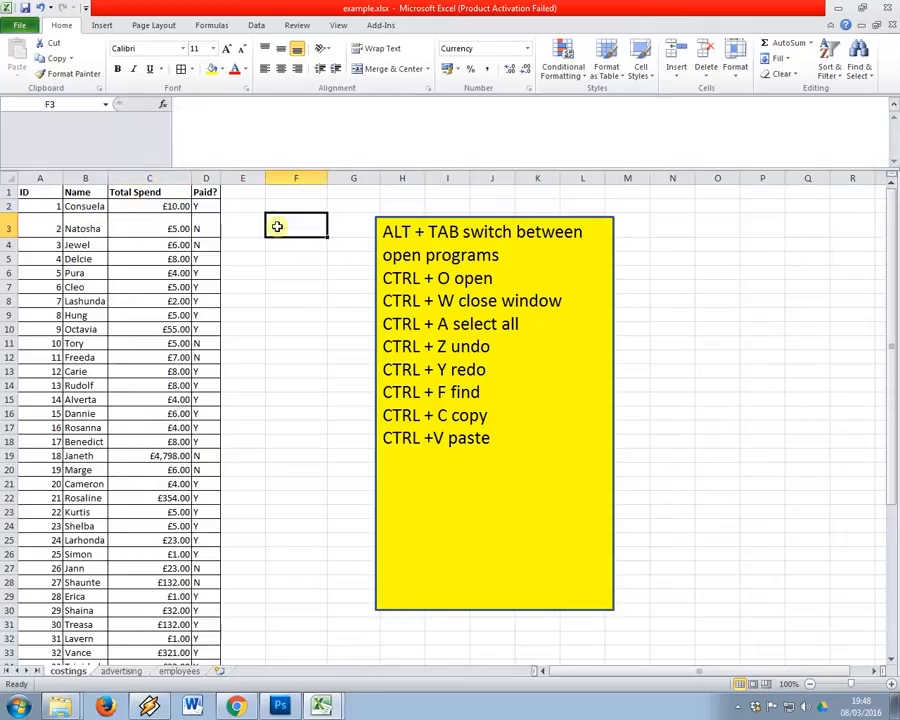
text(=c3)
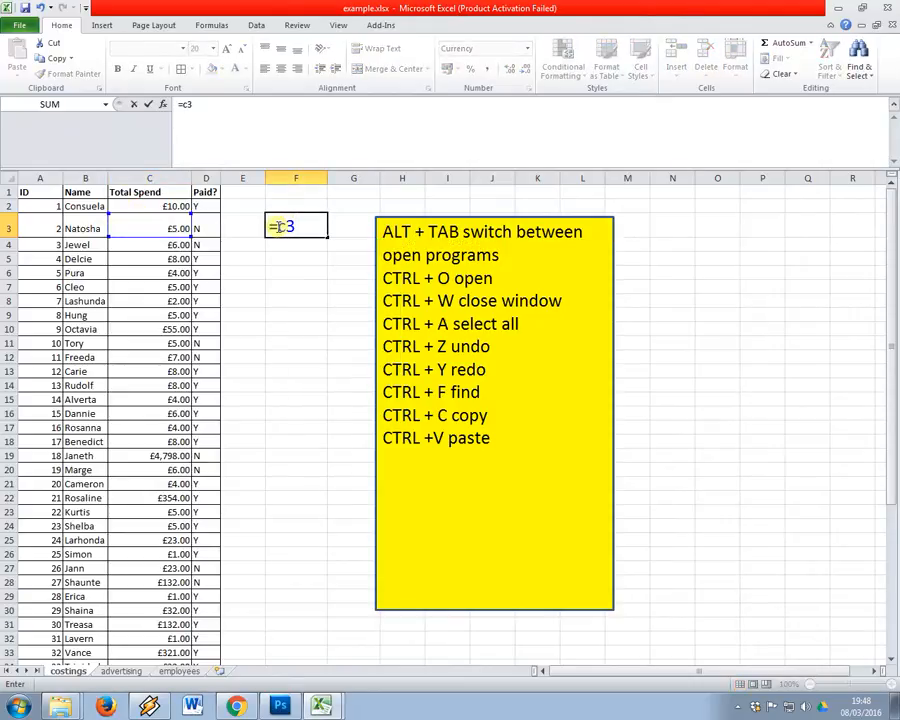
key(Return)
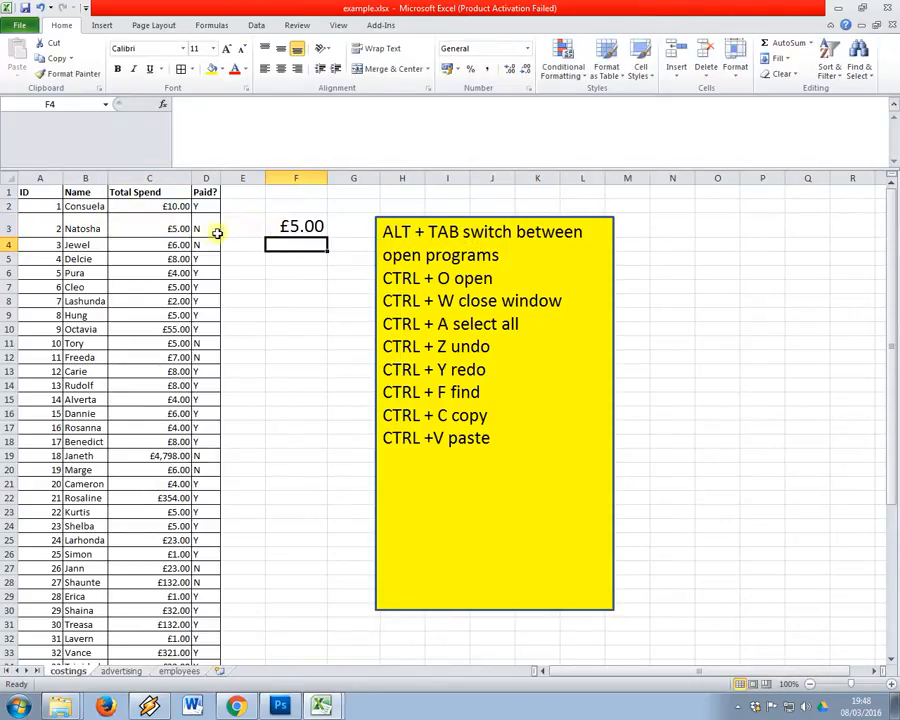
click(179, 226)
click(305, 226)
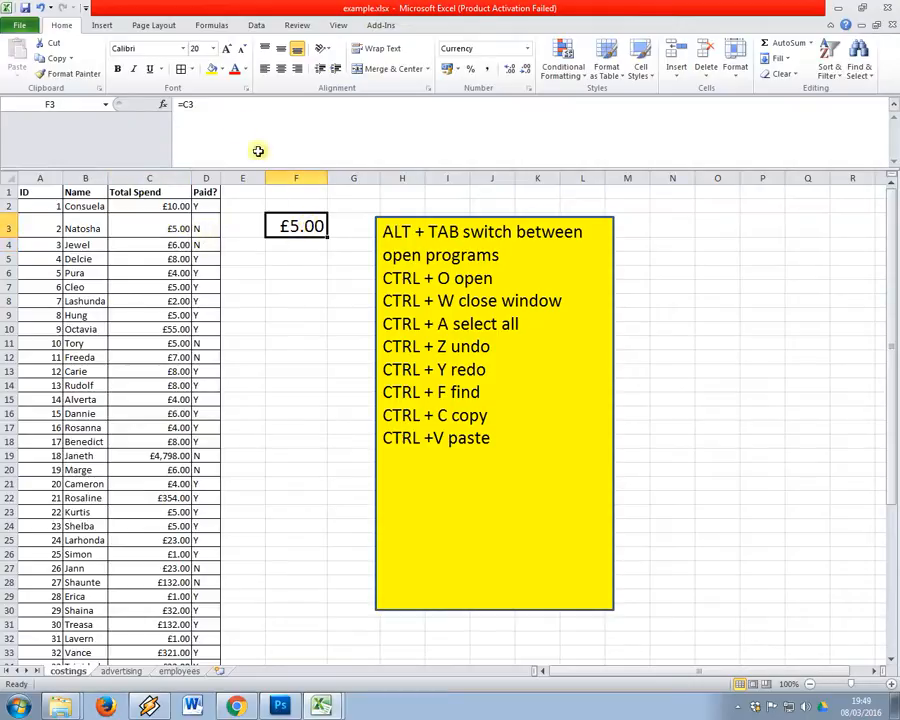
Review slides 44 to 46 on formulas in the Spreadsheet Skills Workbook in Google Slides, and return to Excel
key(alt+Tab)
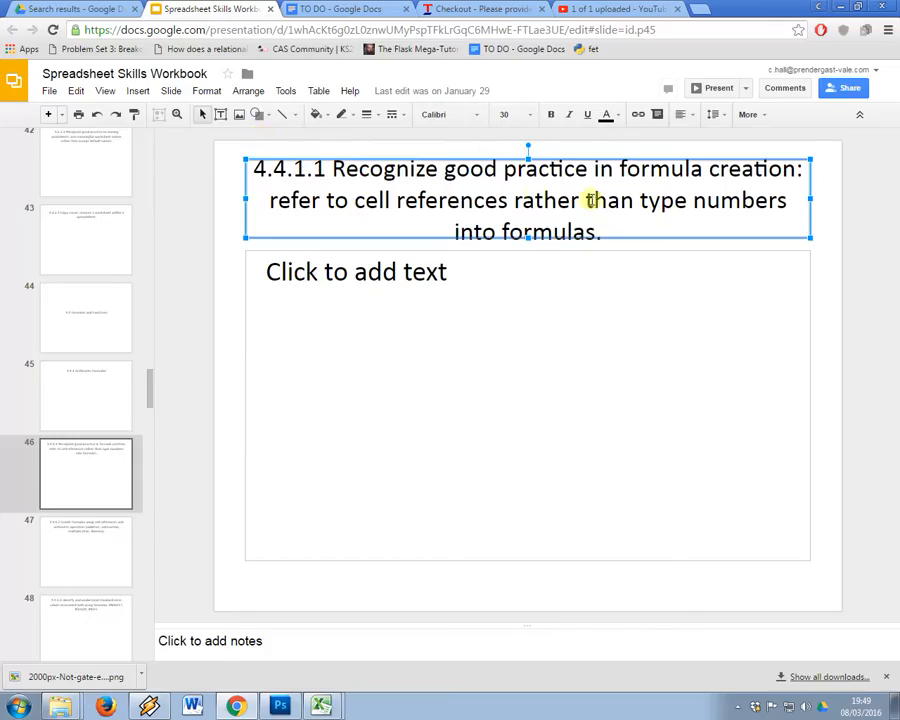
click(100, 392)
click(108, 320)
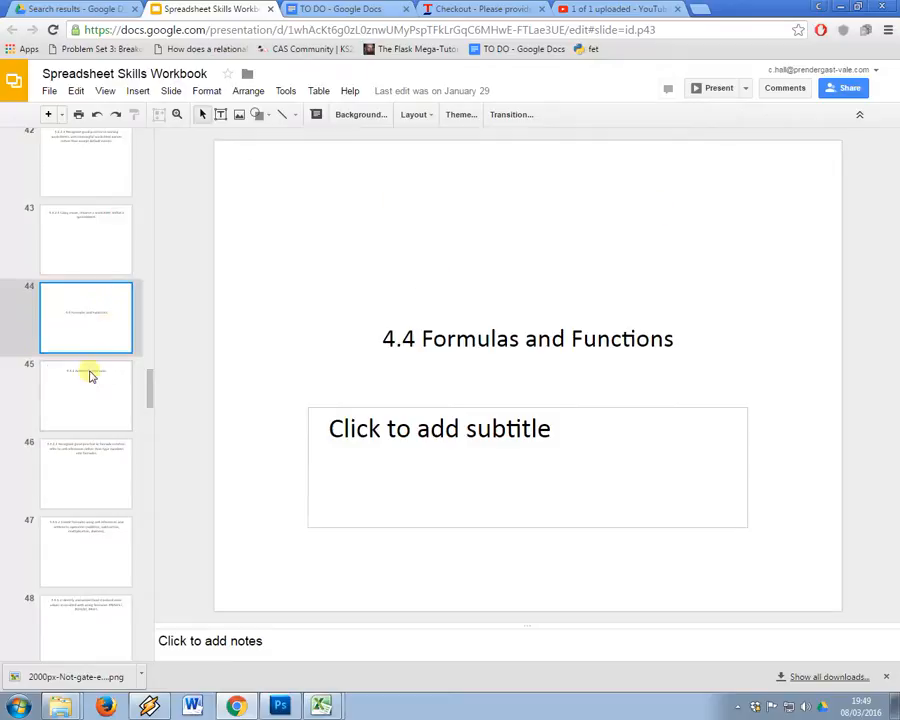
click(90, 370)
click(88, 456)
key(alt+Tab)
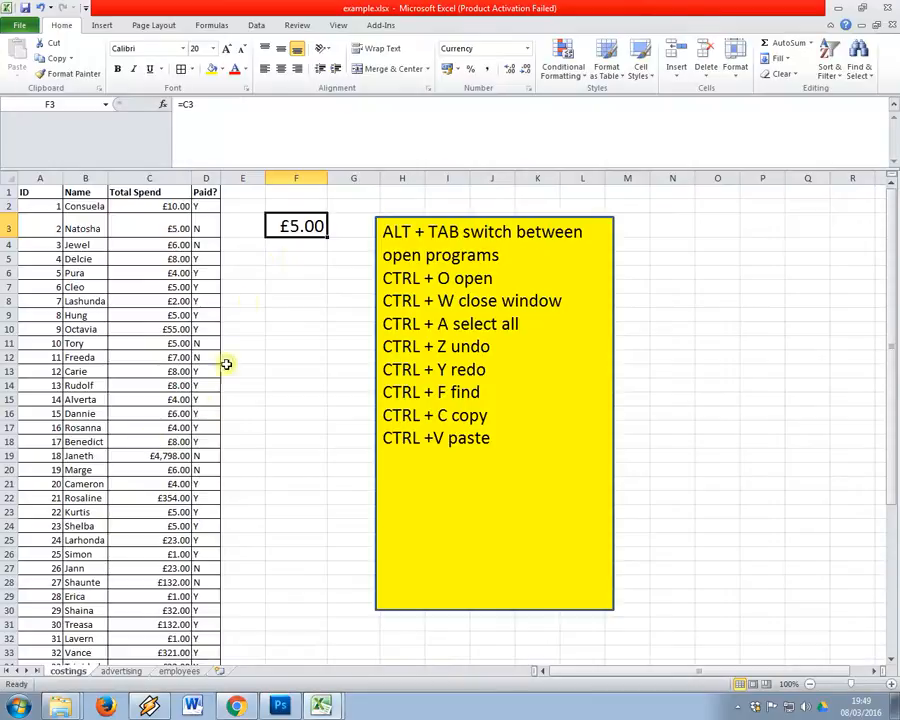
Replace the formula in F3 with =C2+C3+C4+C5+C6 to add the first five Total Spend cells by reference
click(241, 100)
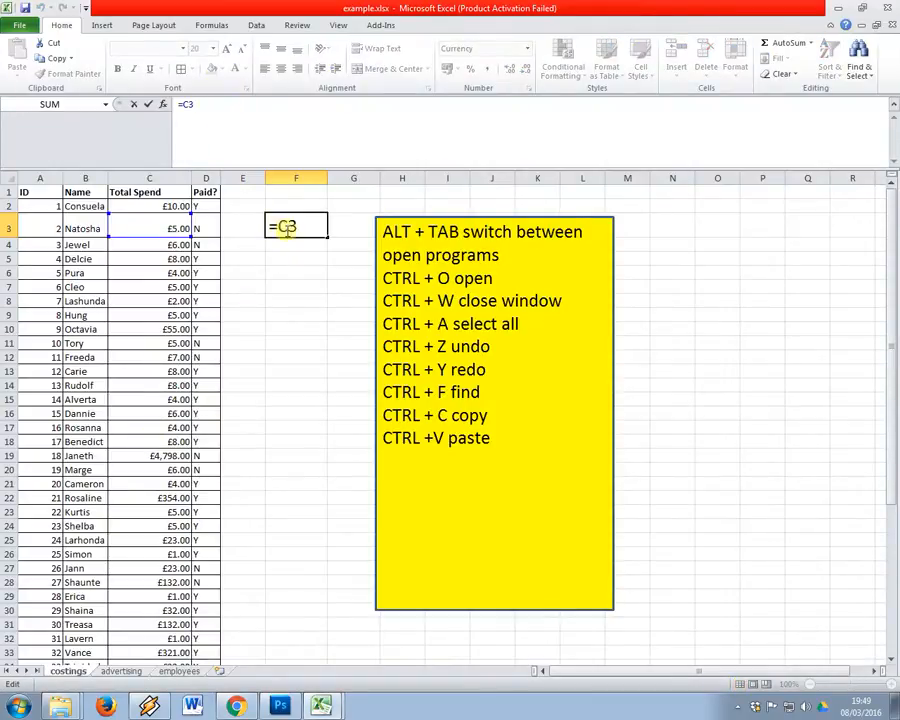
drag(291, 226, 269, 223)
key(BackSpace)
text(=)
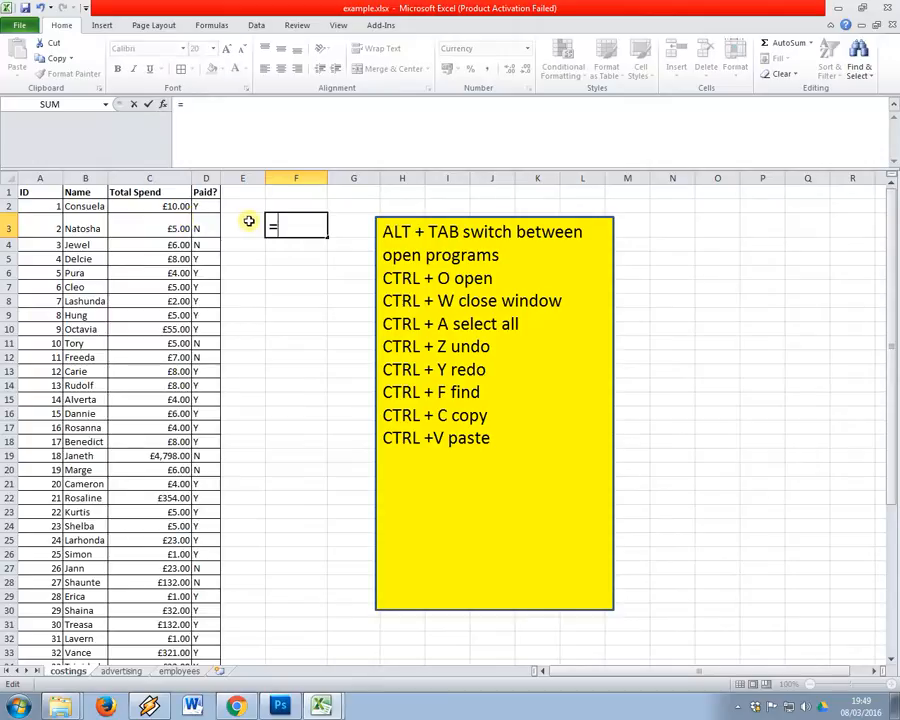
click(182, 206)
text(+)
click(178, 228)
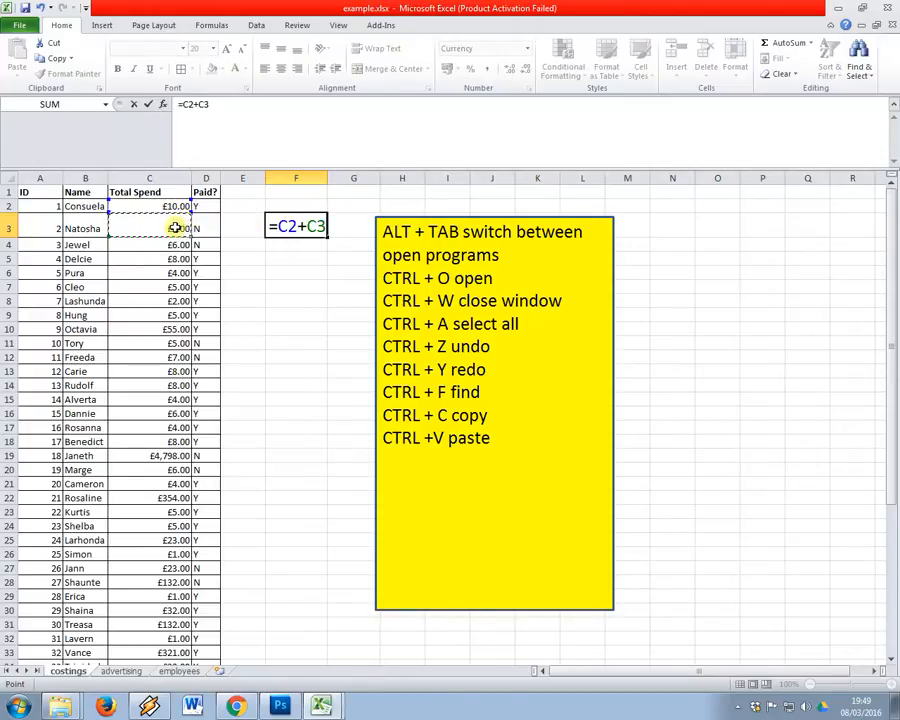
text(~+)
click(172, 244)
text(+)
click(170, 258)
text(+)
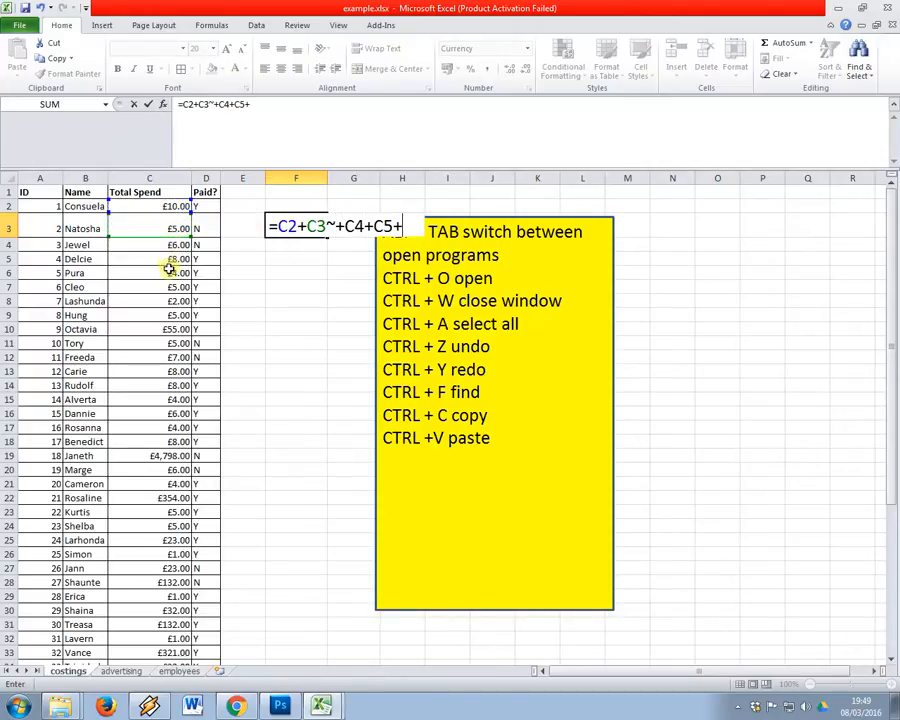
click(170, 273)
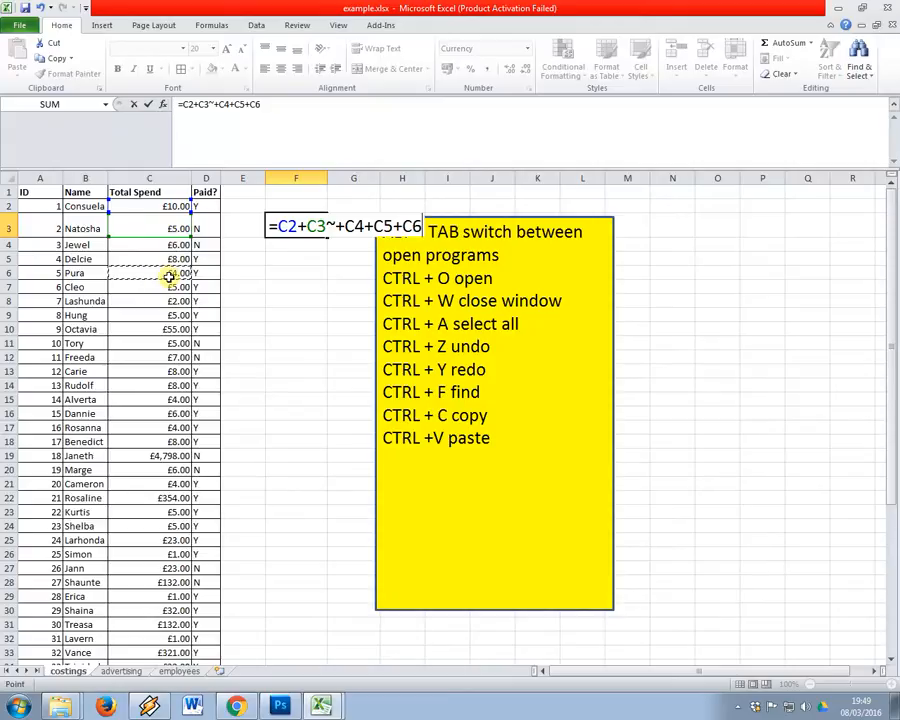
click(332, 226)
key(BackSpace)
key(Return)
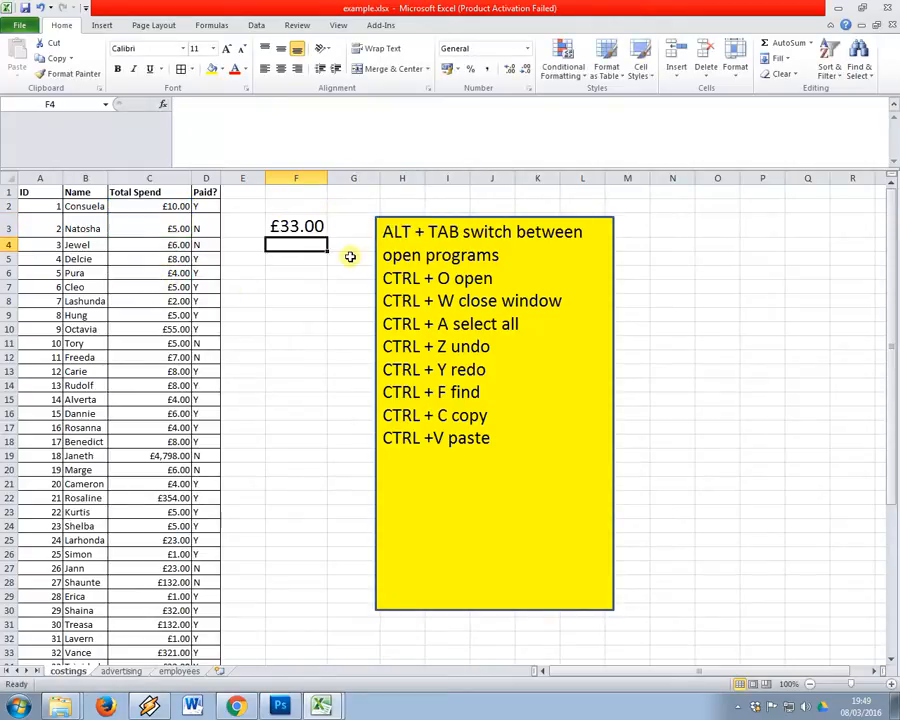
Set cell C4 to 27 to test the cell-reference formula in F3, and undo the change
key(Up)
key(Left)
key(Left)
key(Left)
key(Down)
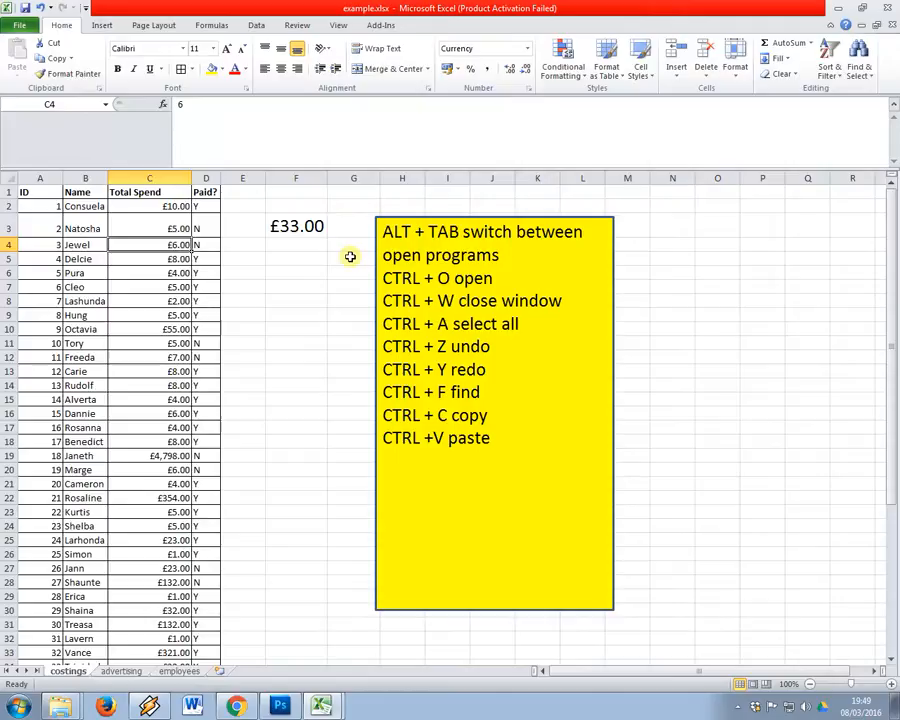
text(2)
key(Return)
key(Right)
key(Right)
key(Right)
key(Up)
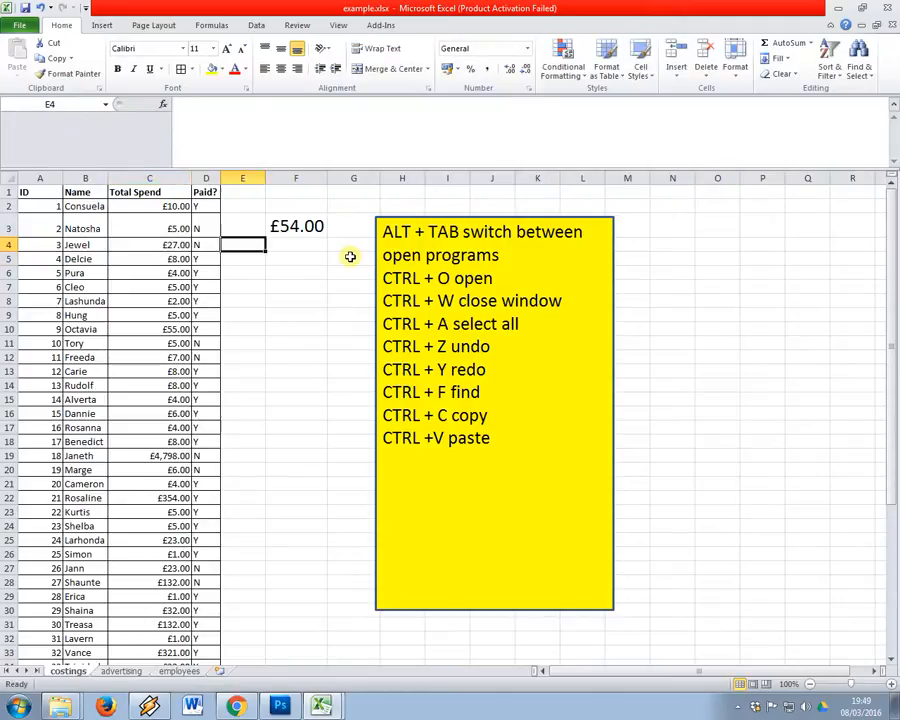
key(Up)
key(Down)
key(Left)
key(ctrl+z)
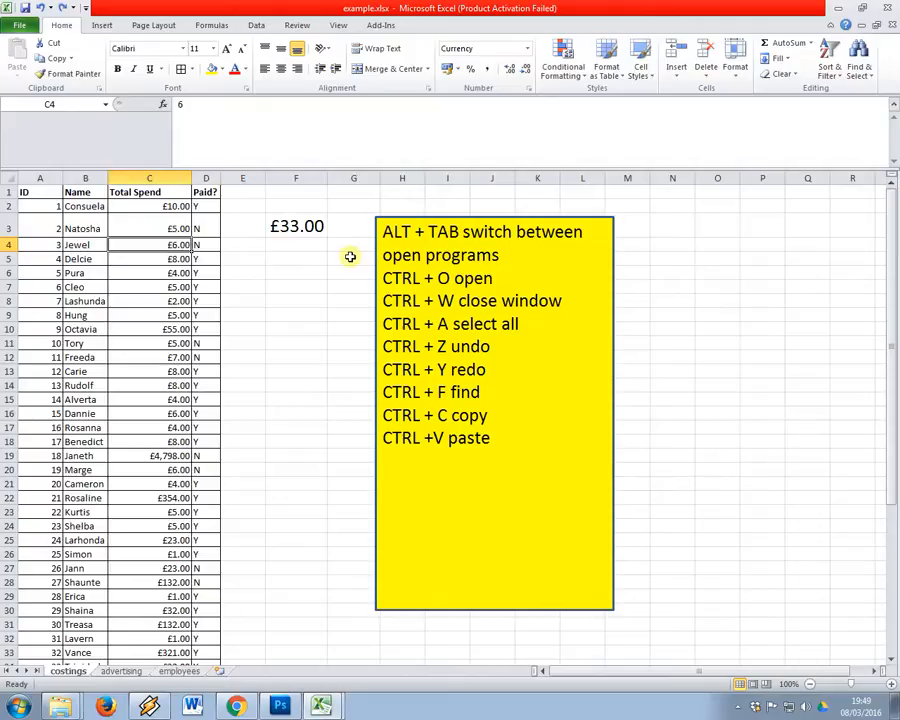
click(291, 226)
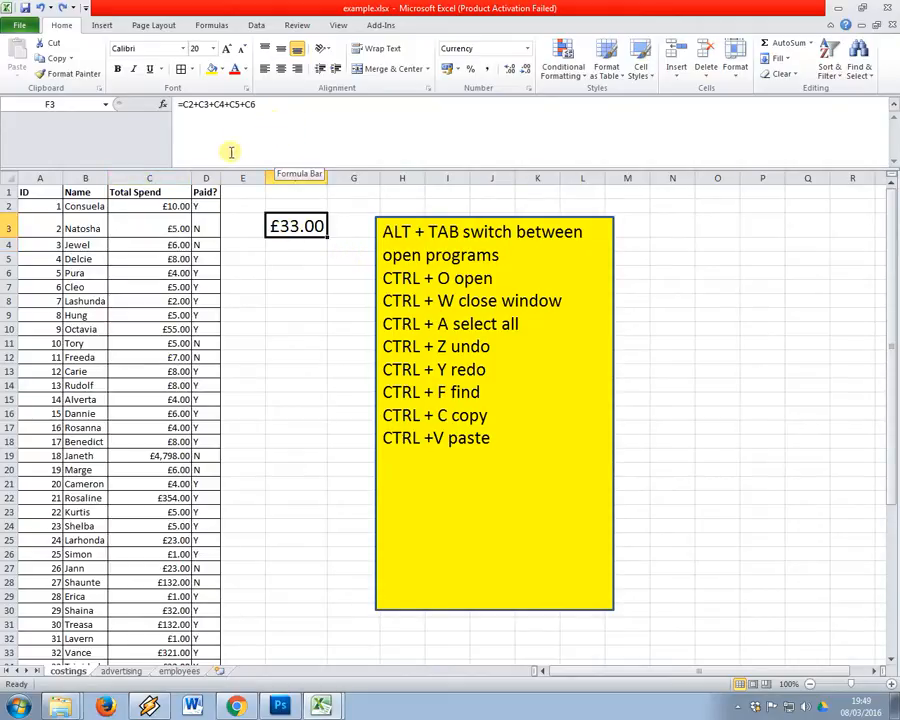
Read slide 47 on formulas with arithmetic operators in the Google Slides workbook, and return to Excel
key(alt+Tab)
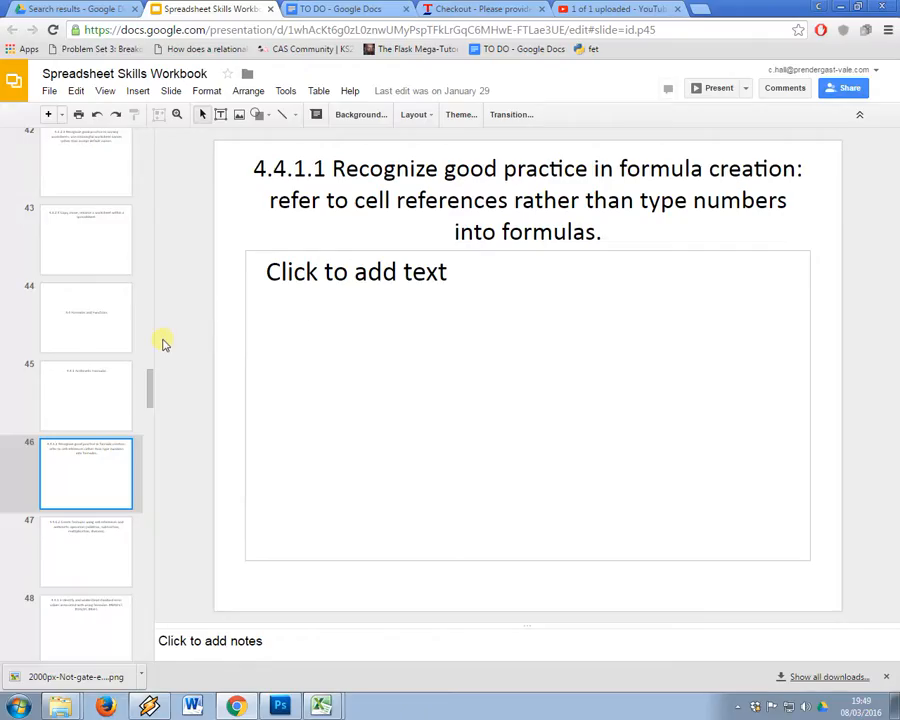
key(Up)
key(Down)
key(Down)
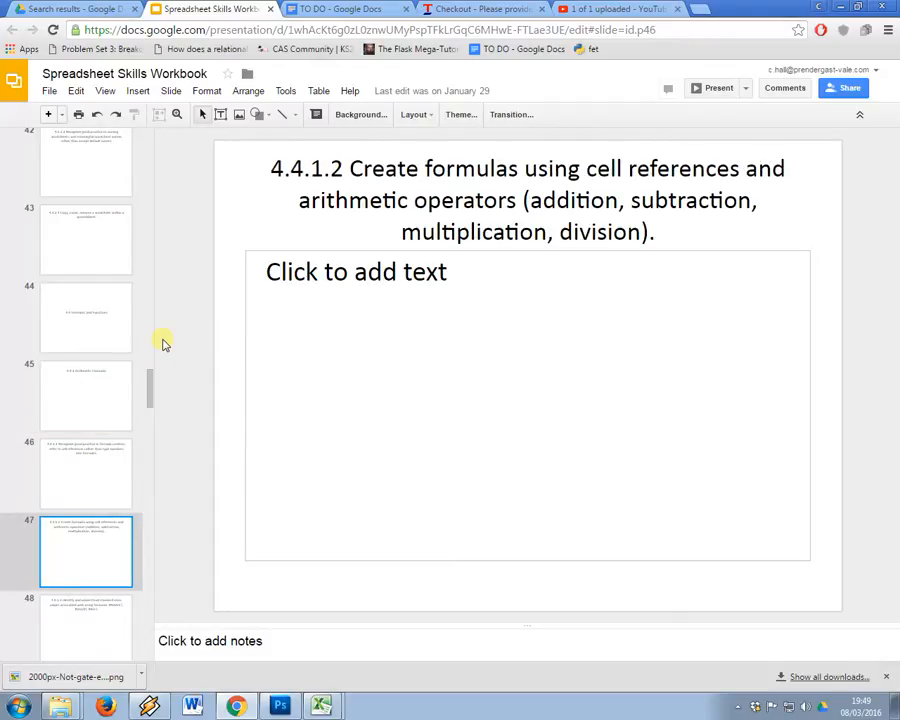
key(alt+Tab)
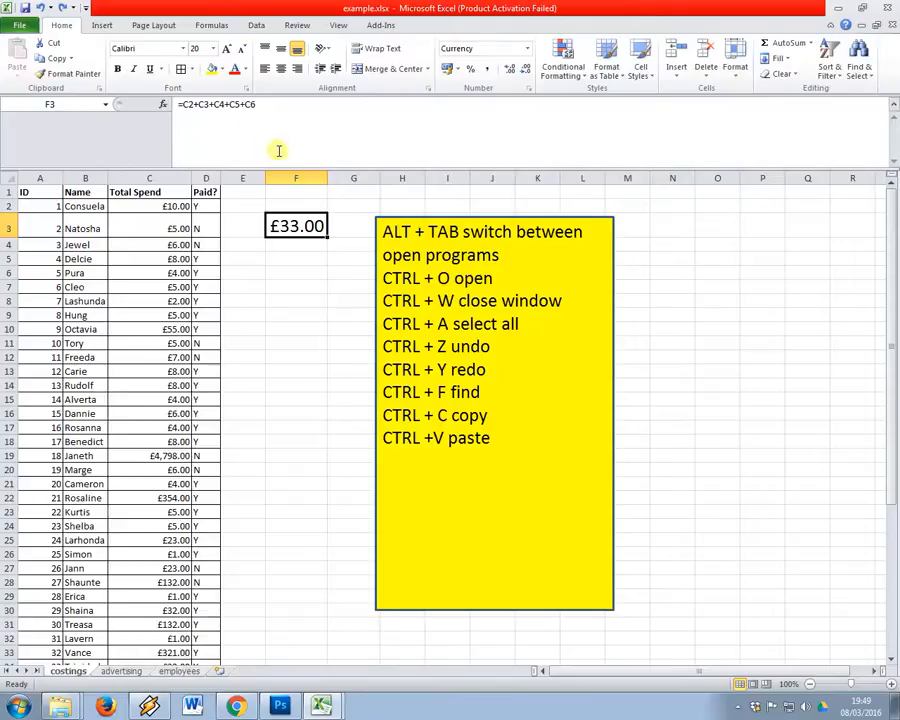
click(315, 301)
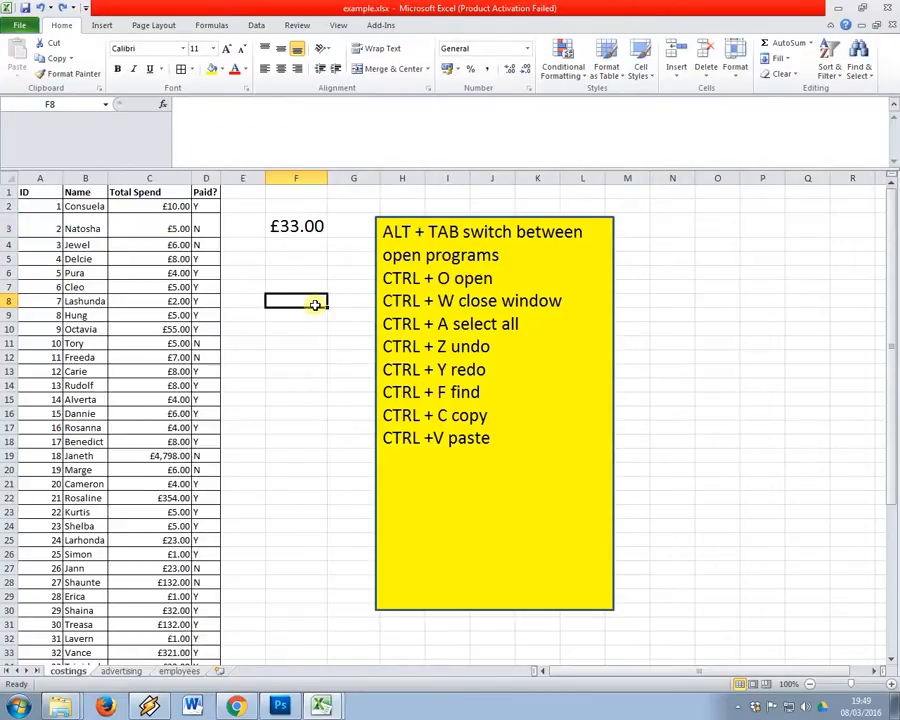
key(Left)
key(Left)
key(Left)
key(Left)
key(Down)
key(Down)
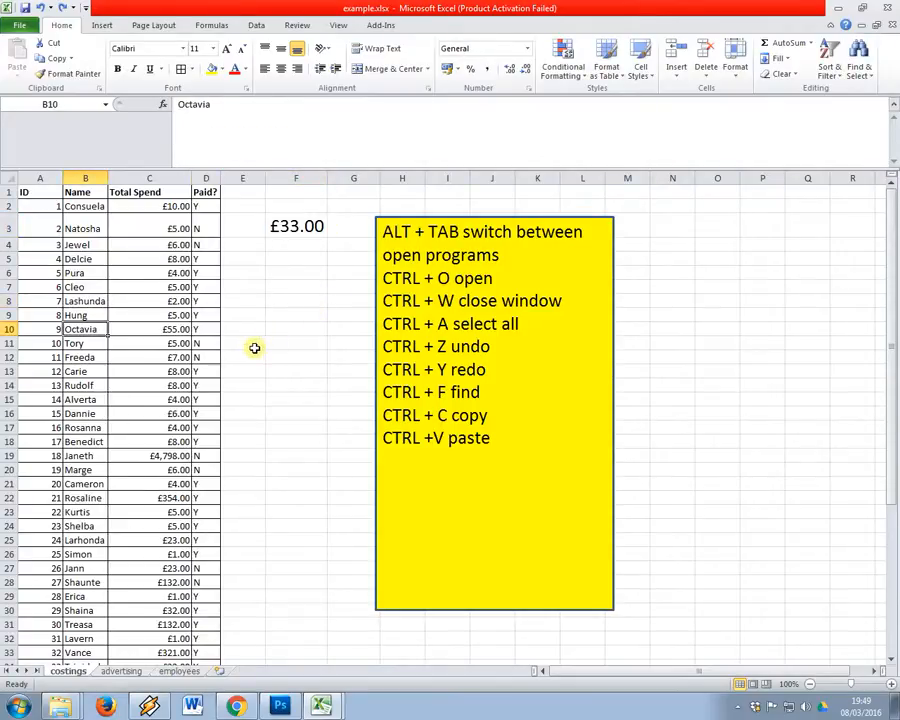
key(Down)
key(Right)
key(Down)
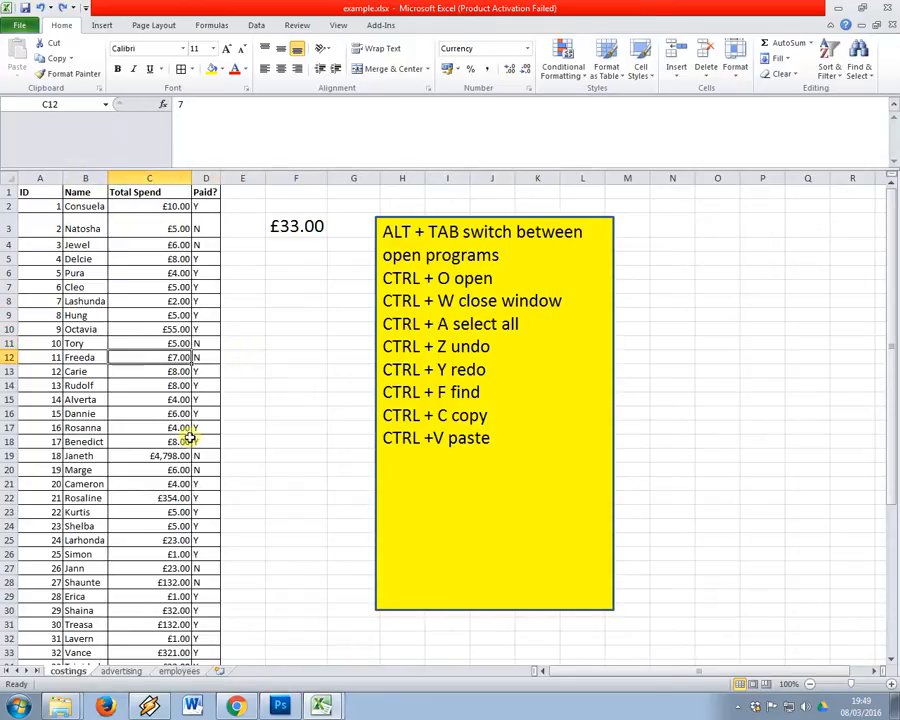
key(Down)
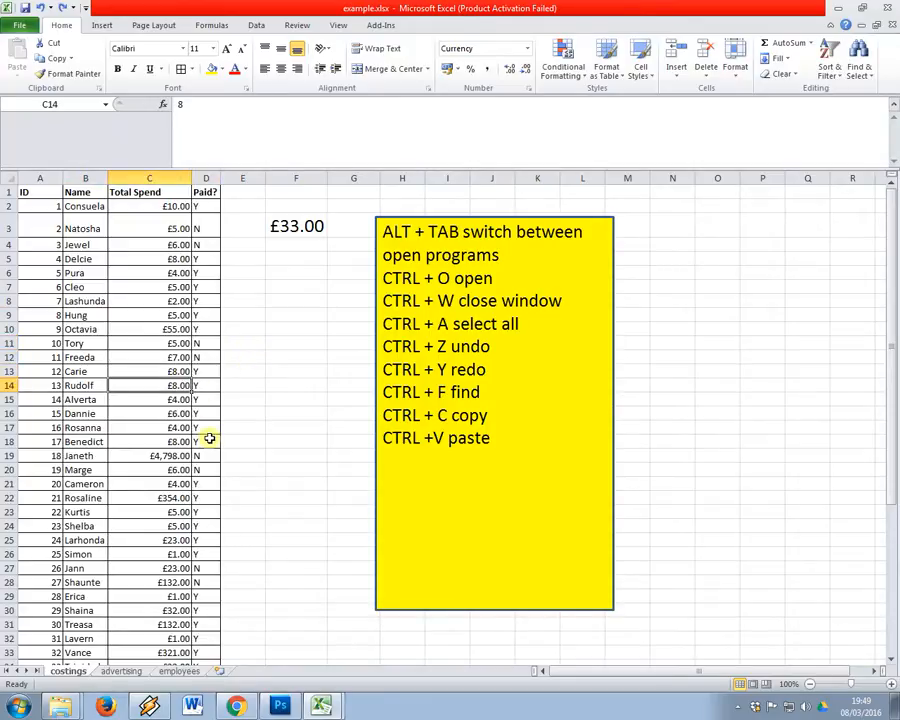
key(Right)
Enter a formula in F13 that multiplies two Total Spend cells by reference, =C11*C13
click(287, 374)
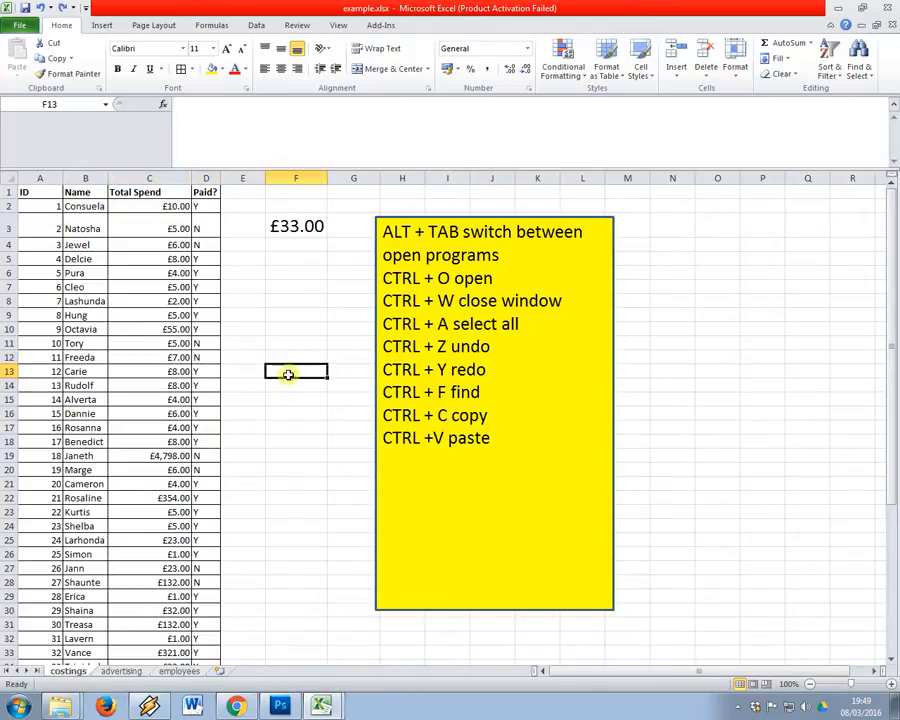
text(=)
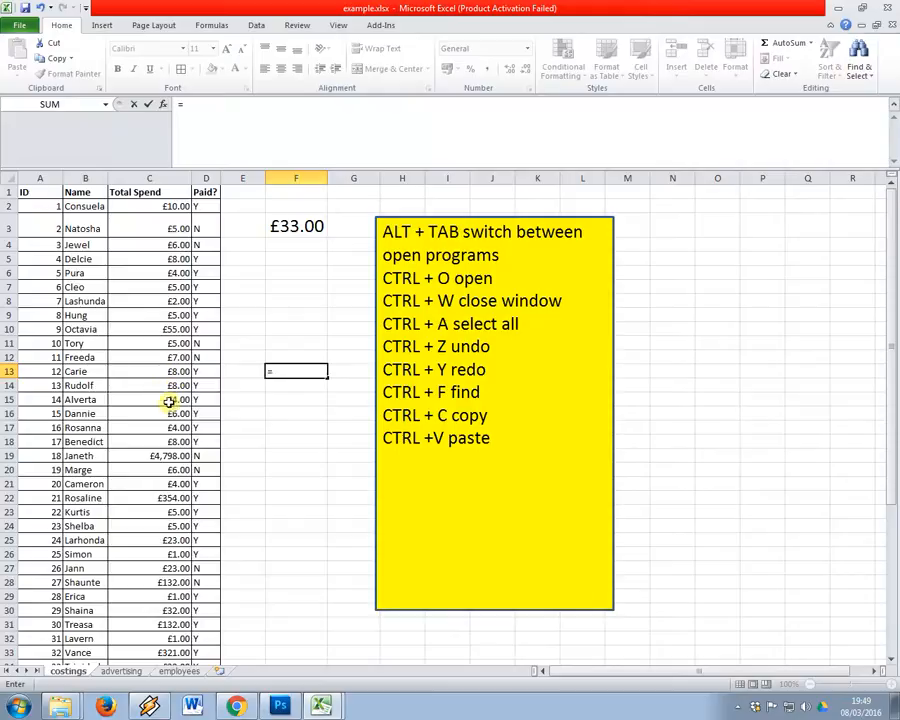
click(155, 342)
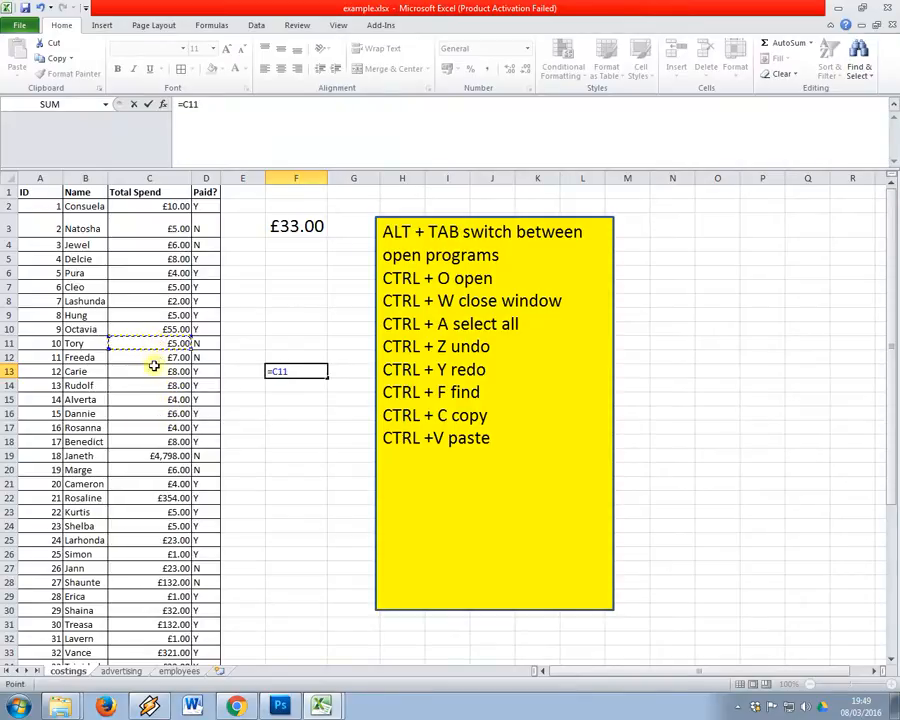
text(*)
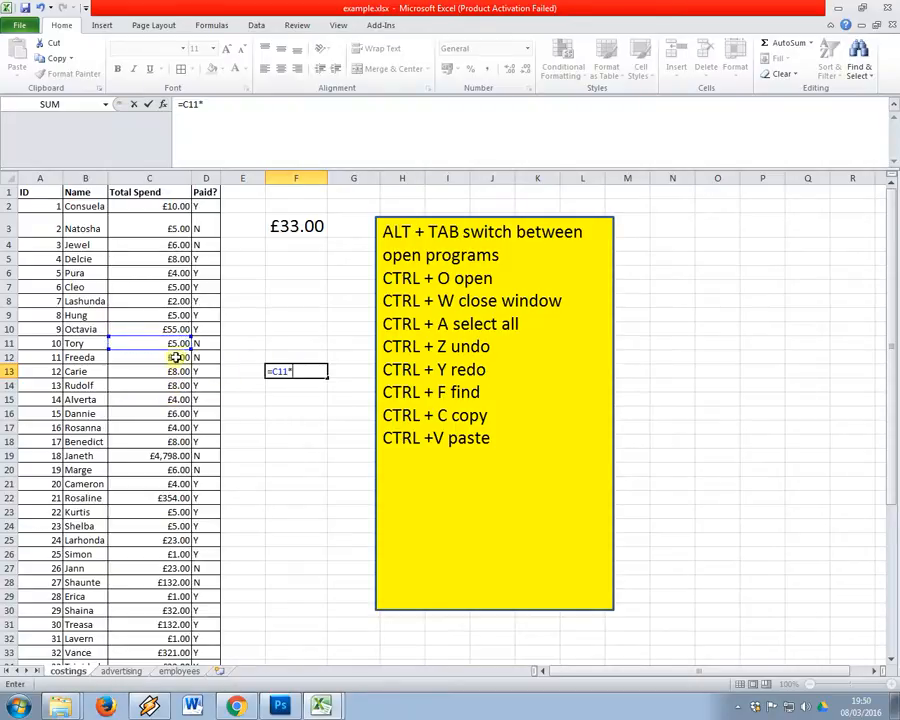
click(160, 375)
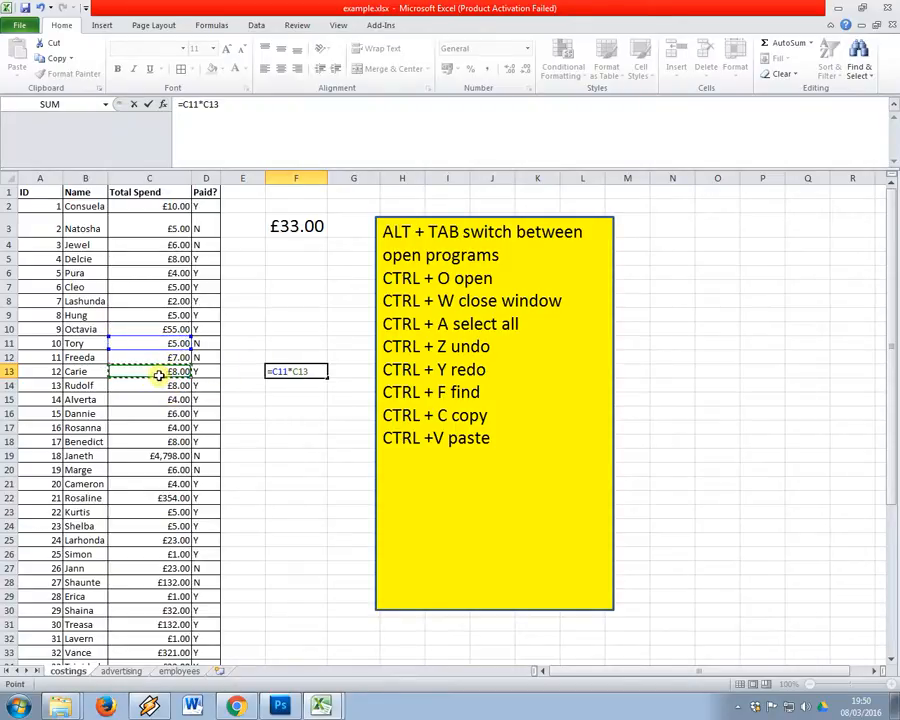
key(Return)
key(Up)
click(159, 375)
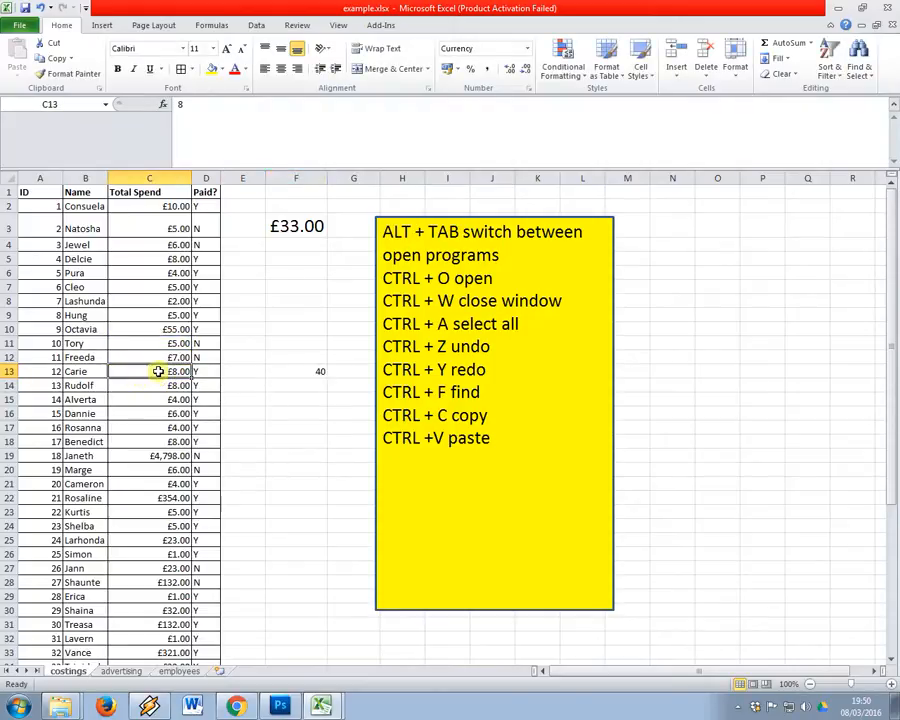
Replace the multiplication operator in the F13 formula with subtraction so it reads =C11-C13
click(305, 369)
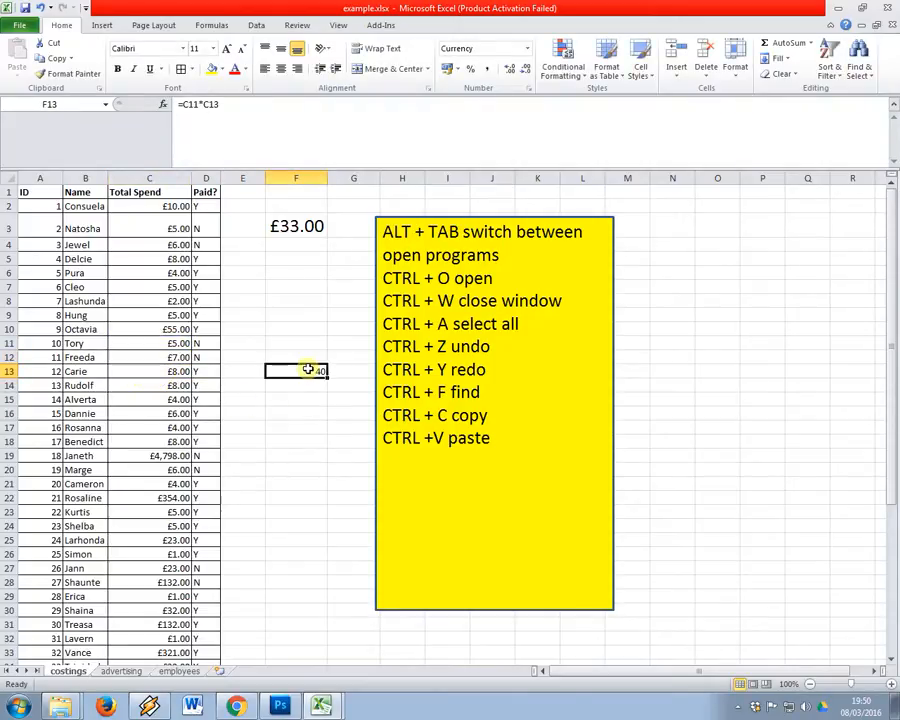
click(201, 113)
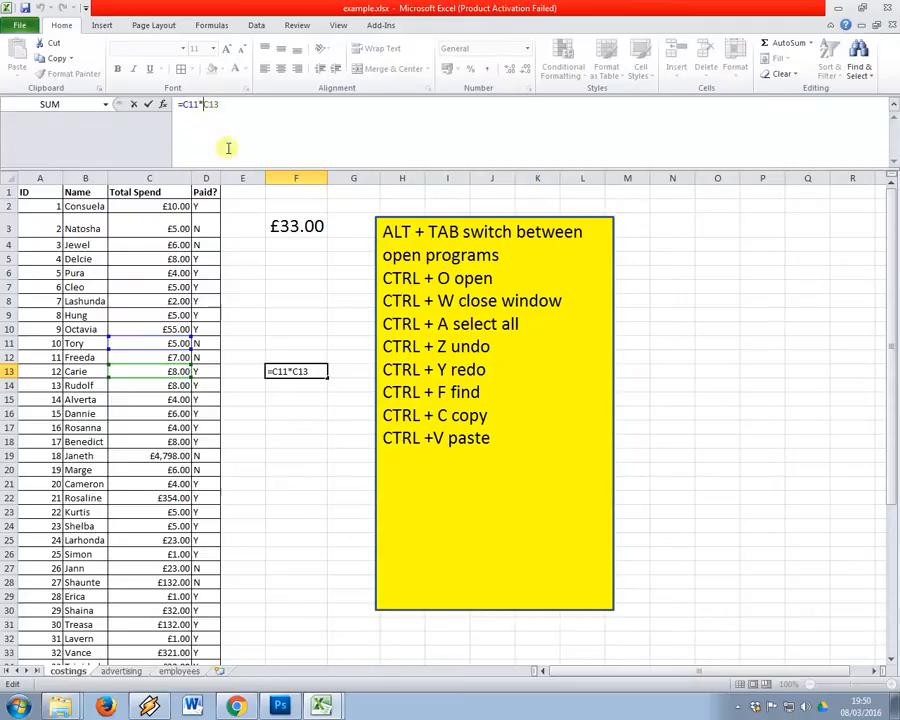
key(BackSpace)
text(-)
key(Return)
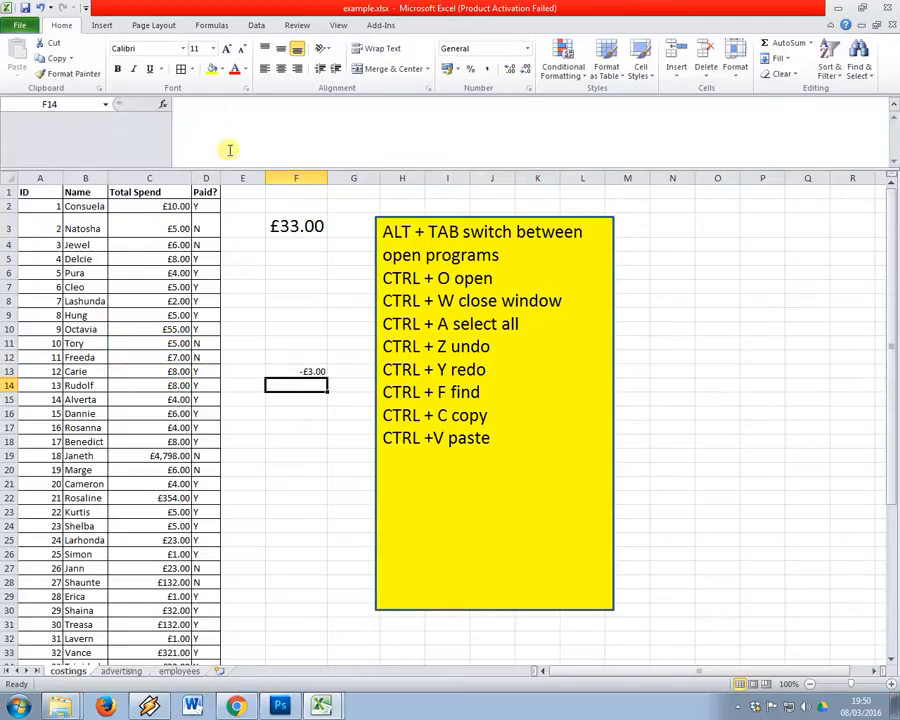
Switch the operator in the F13 formula to division, =C11/C13, and clear the cell
key(Up)
click(201, 108)
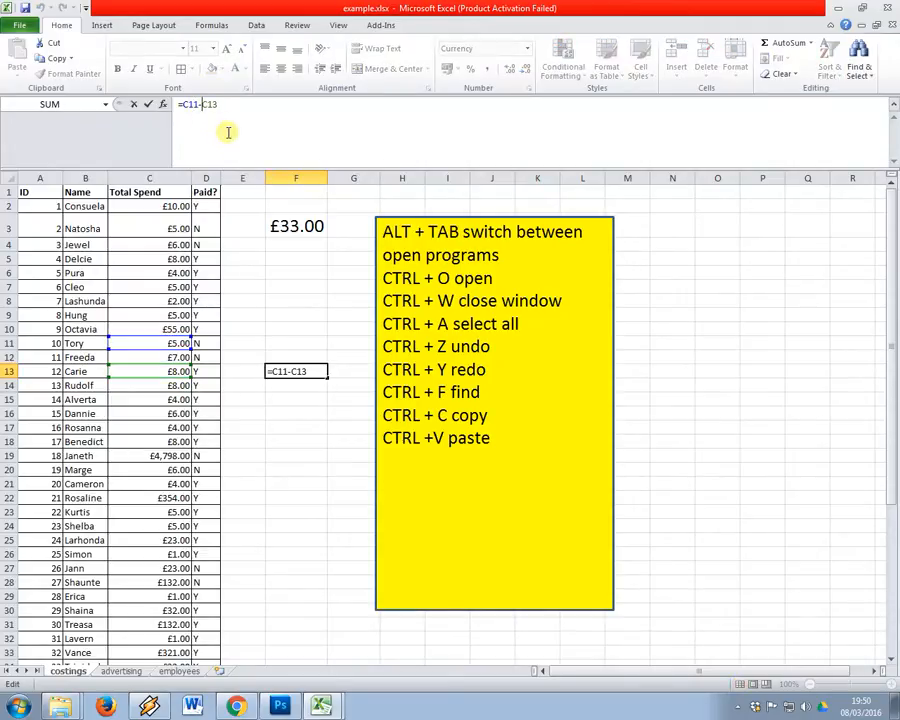
key(BackSpace)
text(/)
key(Return)
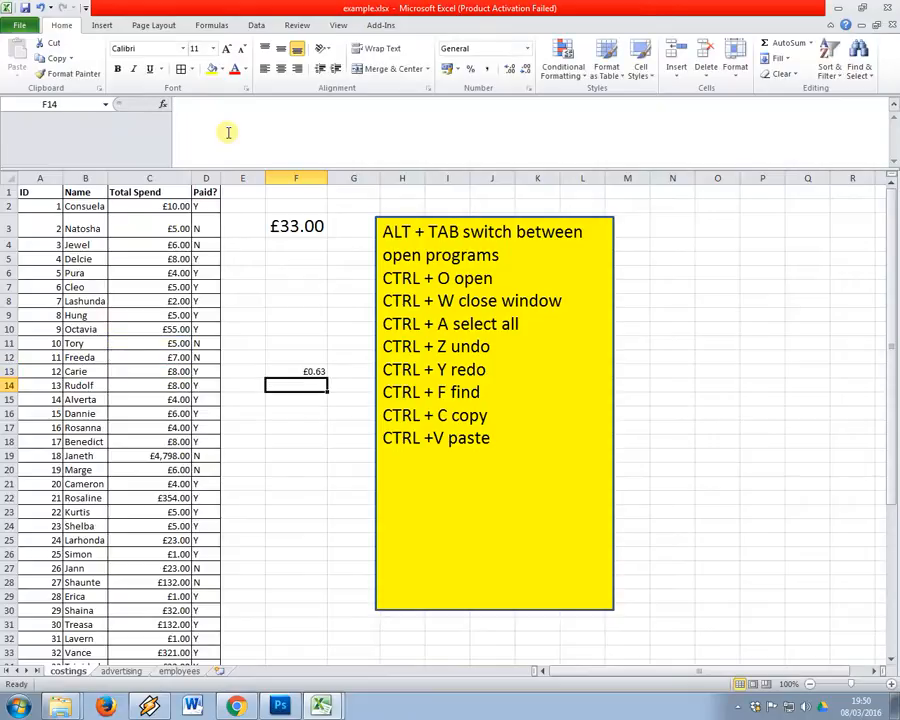
key(Up)
key(Delete)
Read slide 48 on standard formula error values in the Google Slides workbook, and return to Excel
key(alt+Tab)
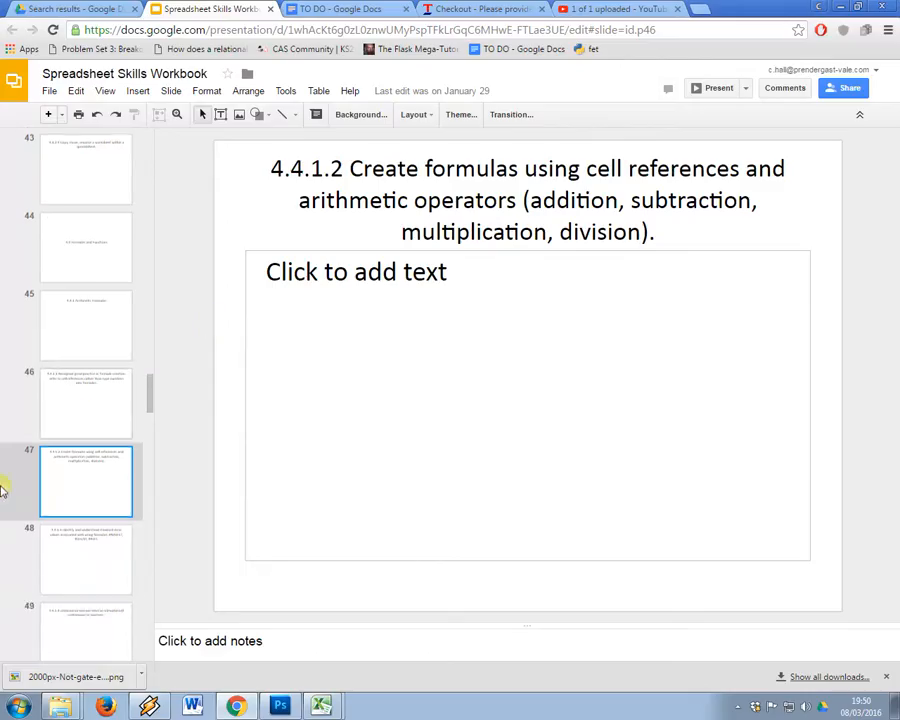
scroll(40, 424, down, 2)
click(44, 430)
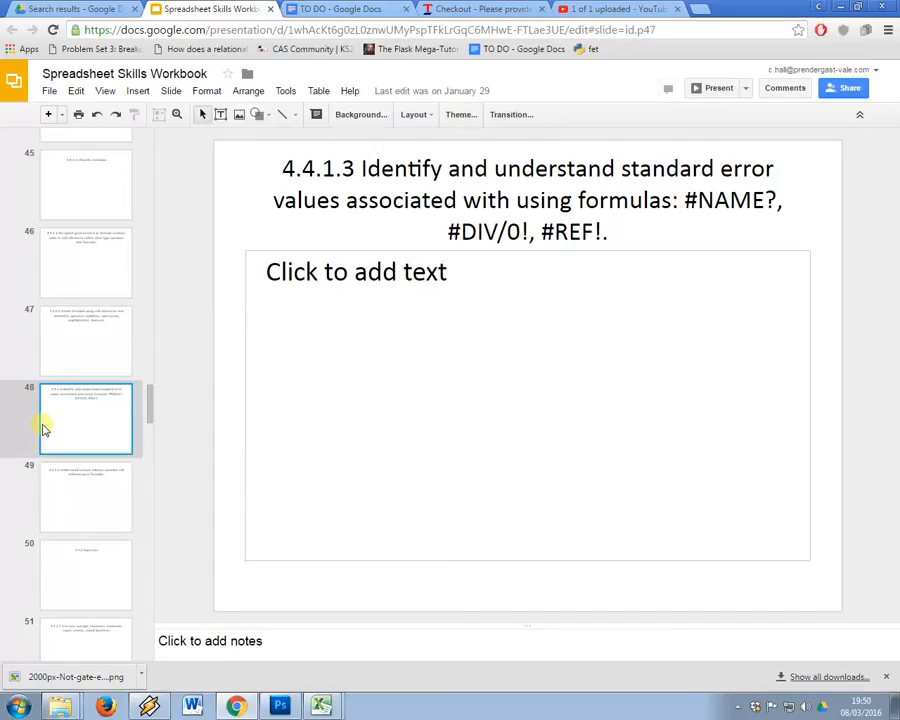
key(alt+Tab)
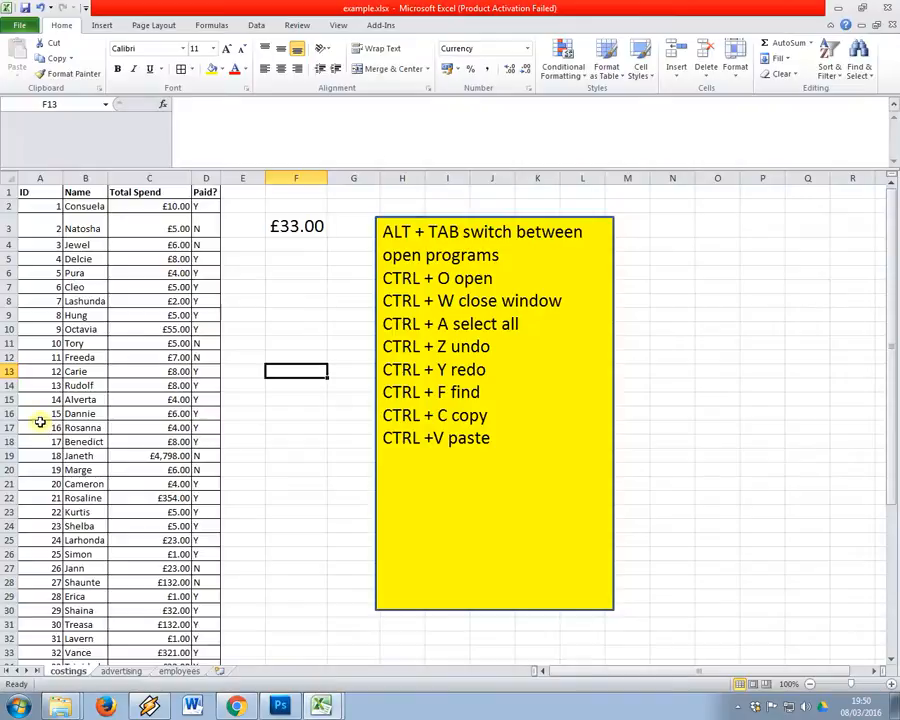
Clear the addition formula in F3 and enter =D5 there instead
key(Up)
key(Up)
key(Up)
key(Up)
key(Up)
key(Up)
key(Up)
key(Up)
key(Up)
key(Up)
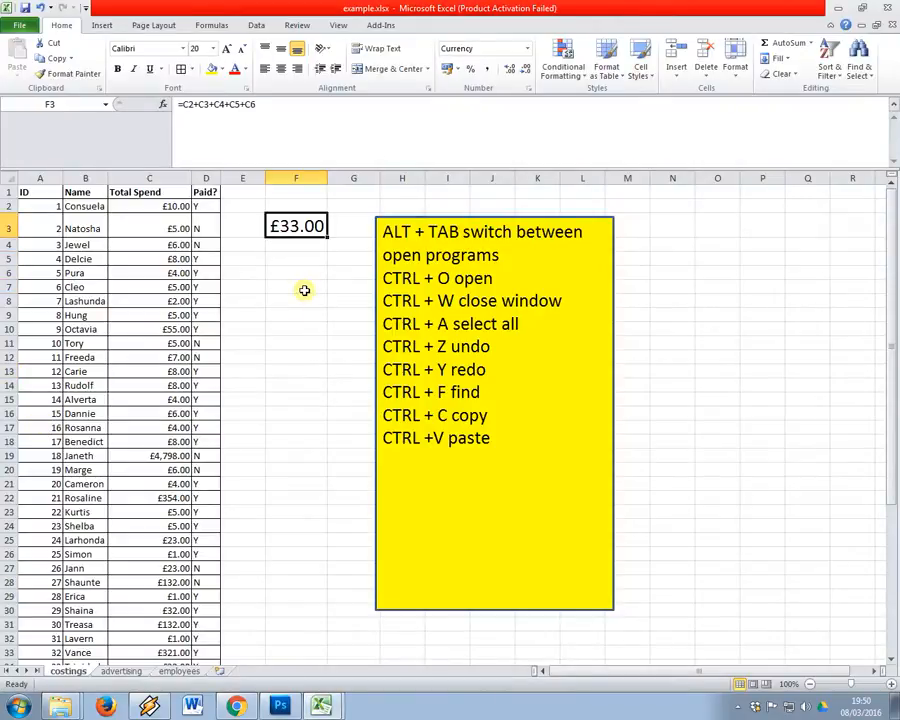
key(Delete)
text(=)
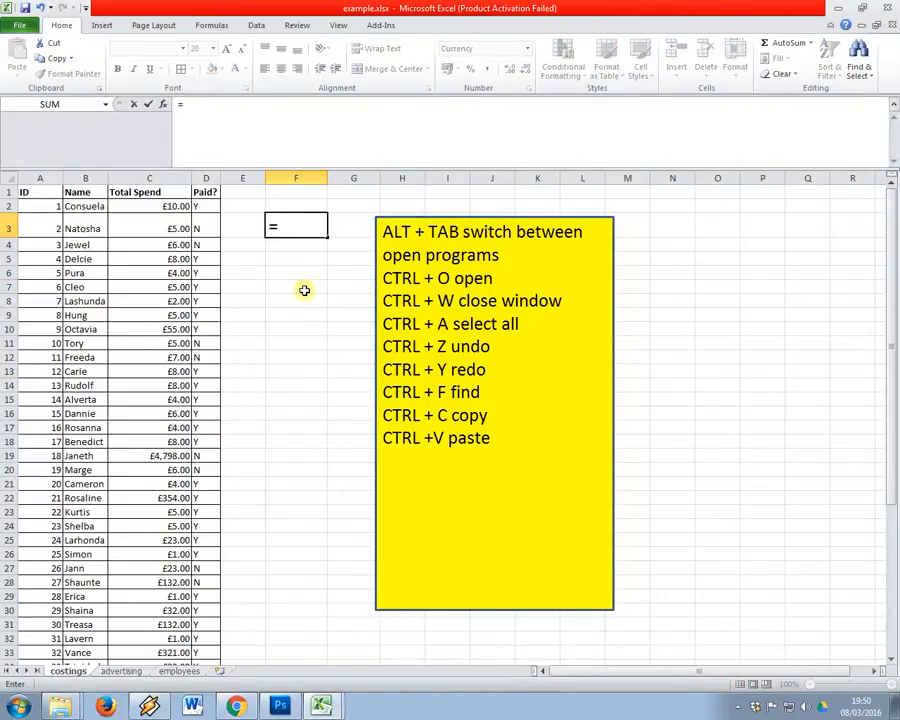
text(5D)
key(Return)
key(Return)
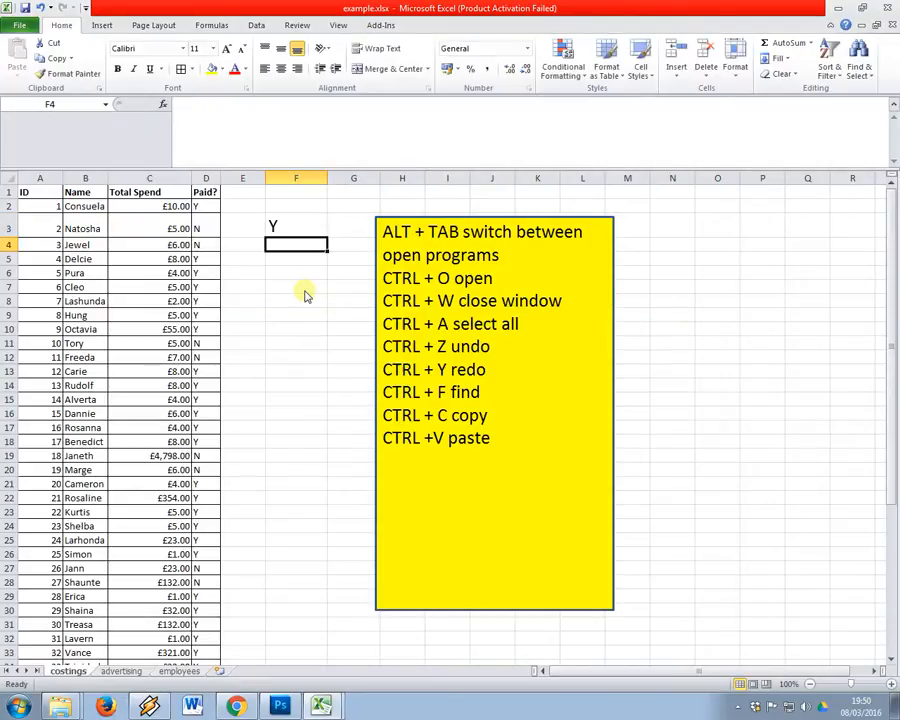
Check the #NAME? error value in the title of slide 48 in Google Slides, and return to Excel
key(alt+Tab)
key(alt+Tab)
key(Up)
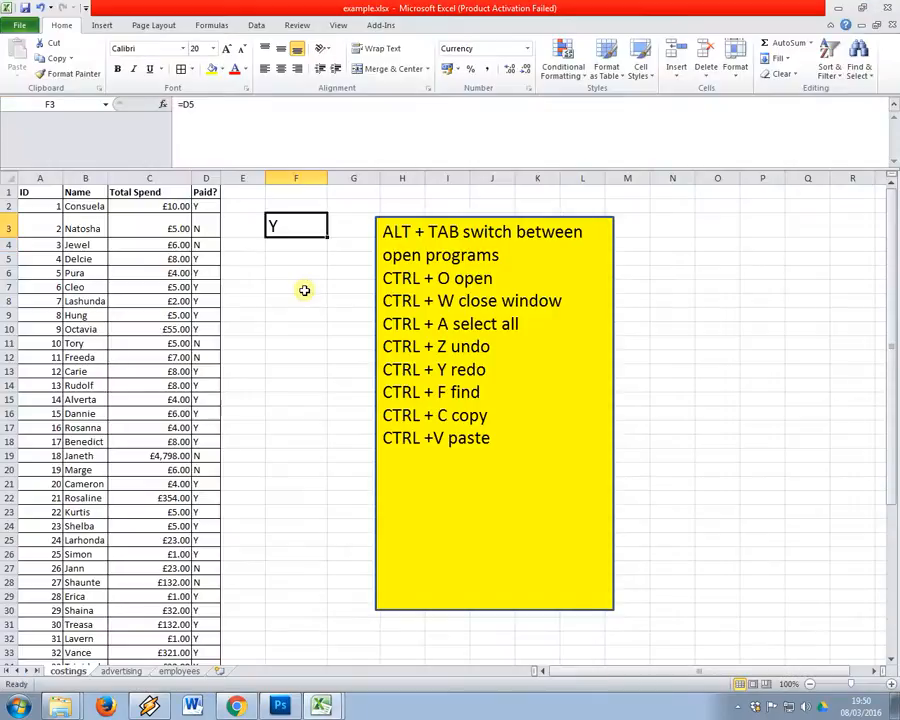
key(alt+Tab)
double_click(730, 200)
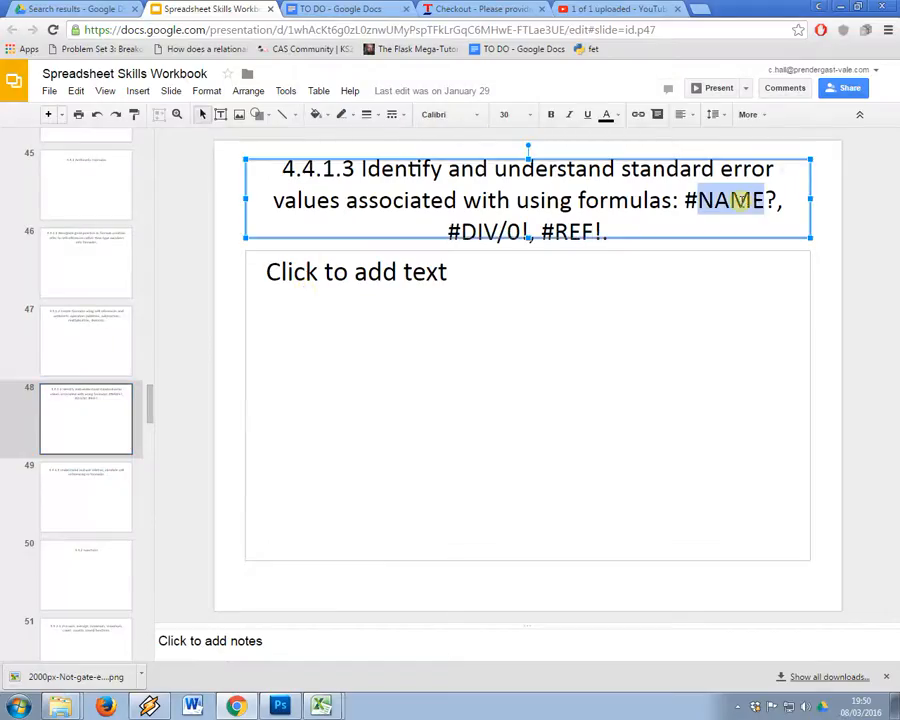
key(alt+Tab)
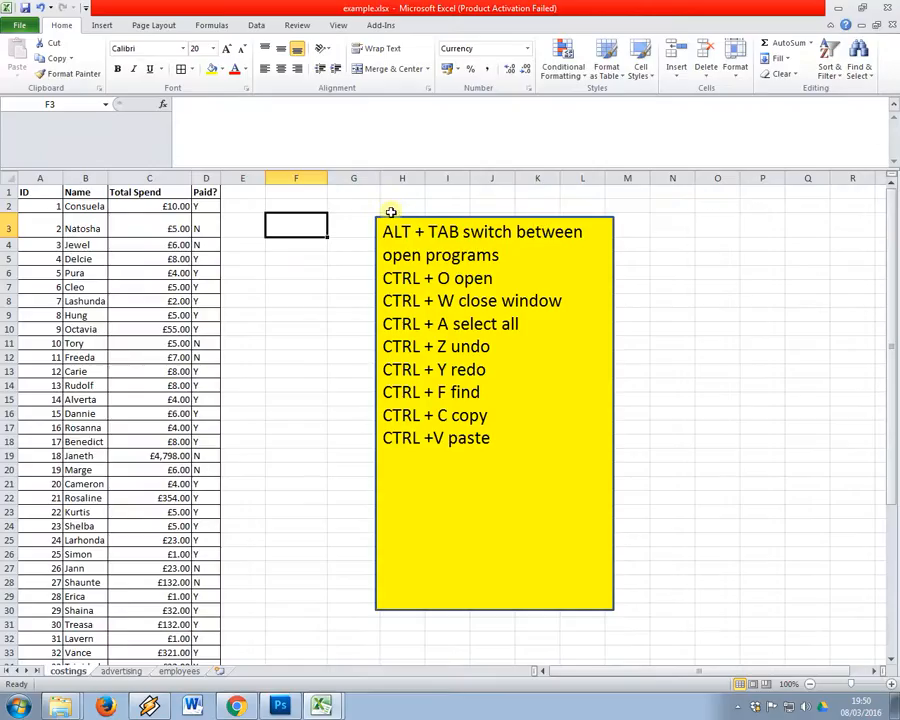
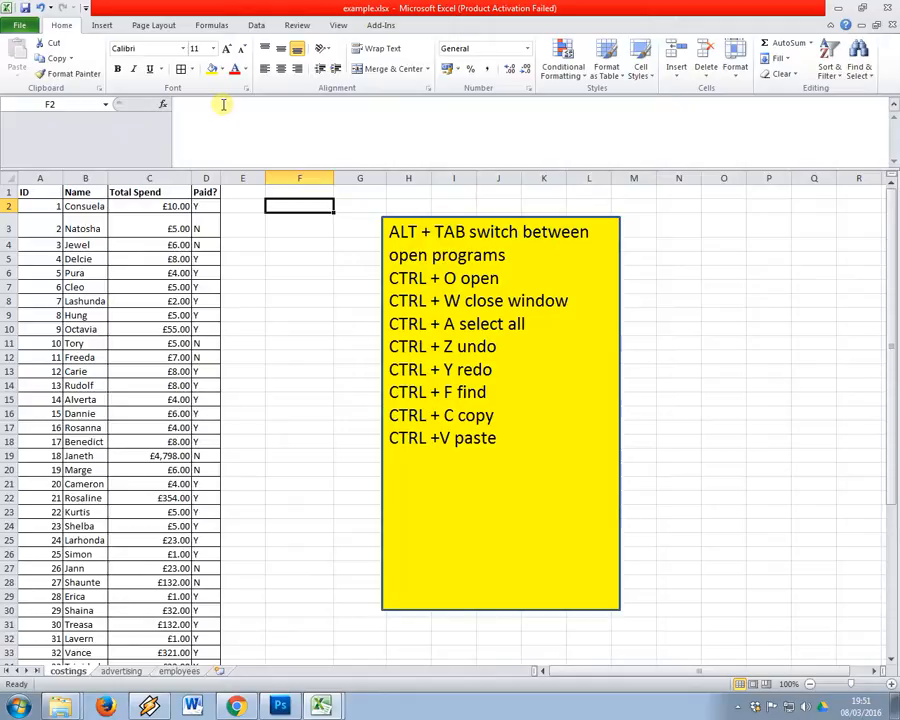
Enter =name1 in F2 to refer to the defined name, and erase the formula
text(=na)
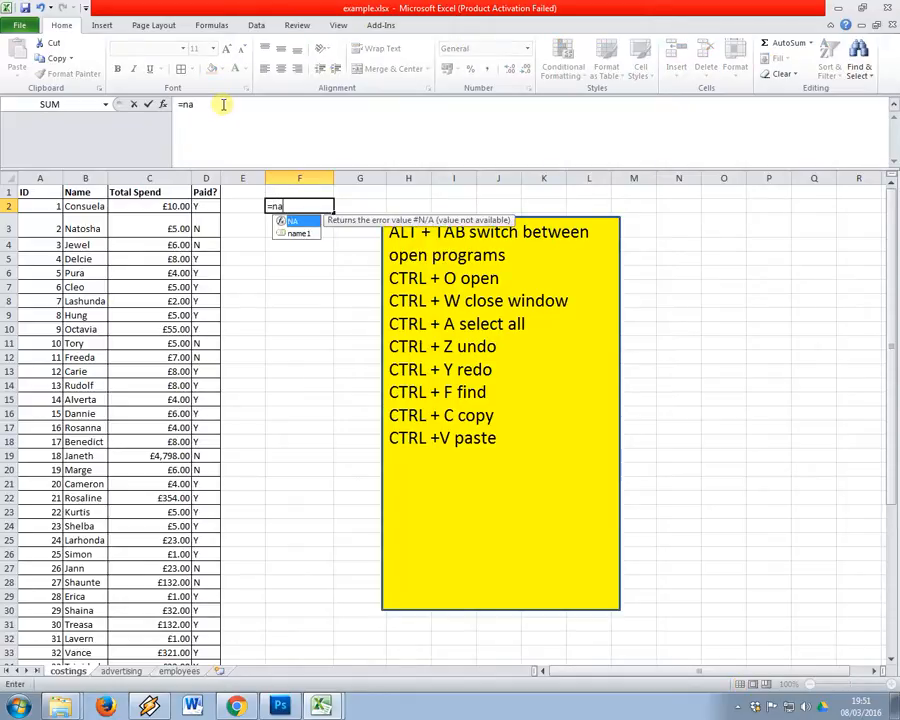
key(BackSpace)
text(ame1)
key(Return)
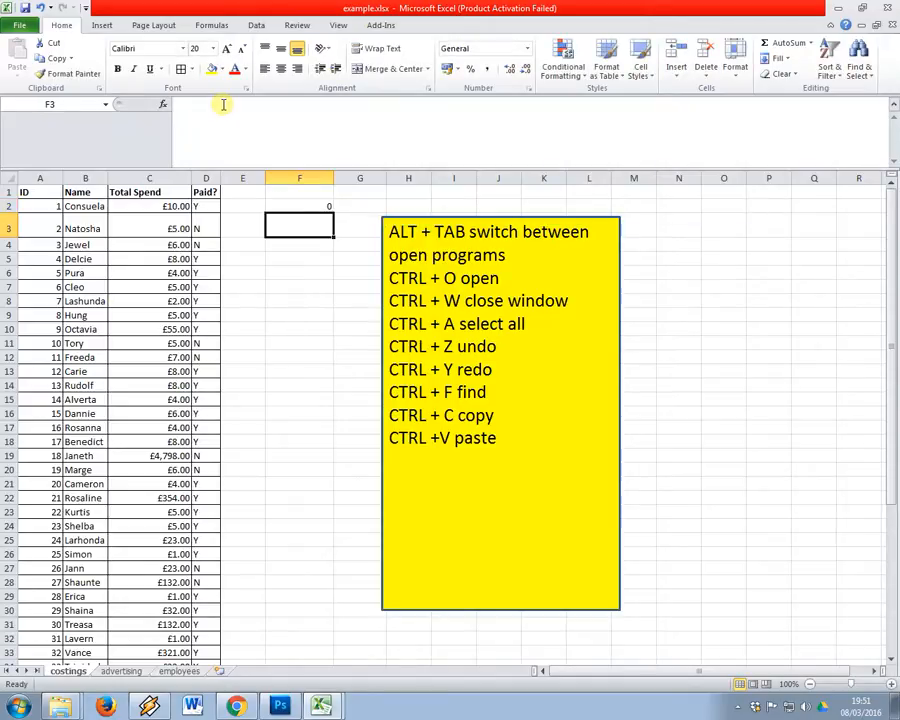
key(Up)
triple_click(224, 104)
key(Delete)
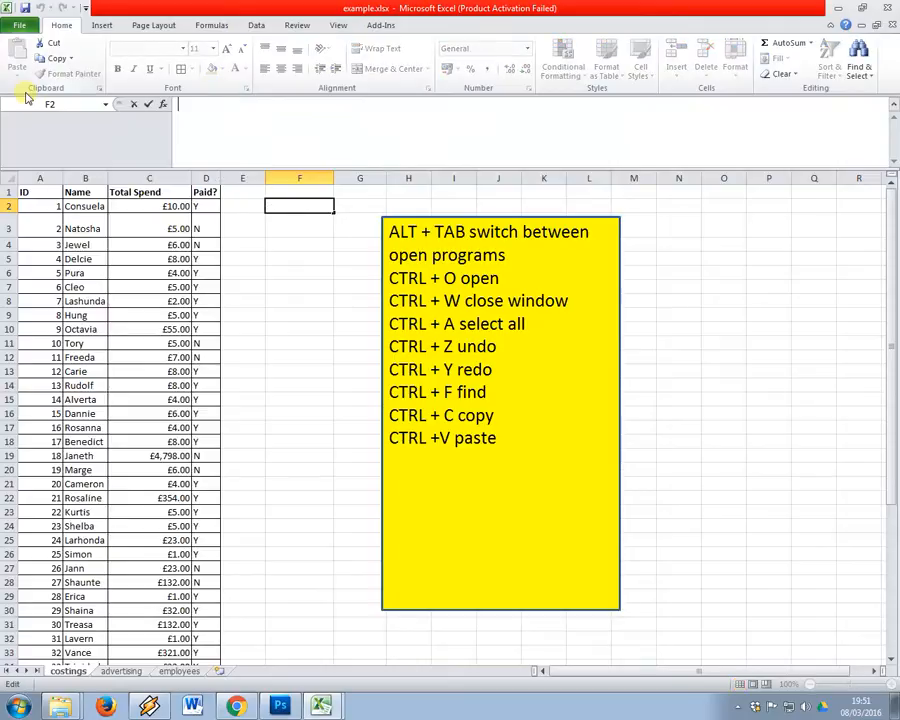
Enter =name in F2 to demonstrate a formula that refers to an undefined name
text(=na)
key(BackSpace)
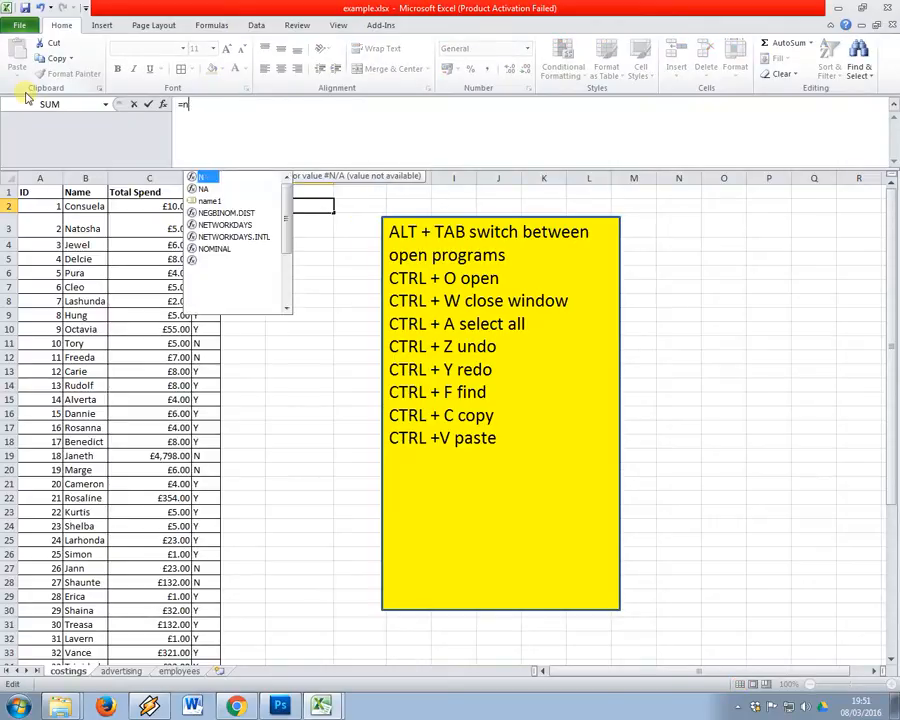
key(BackSpace)
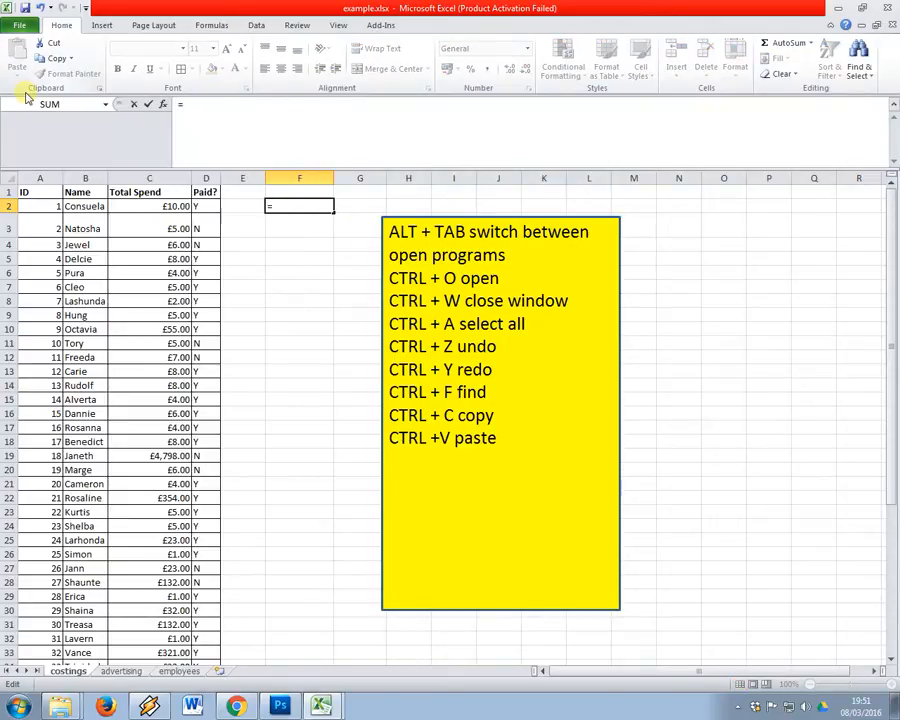
text(na)
key(Return)
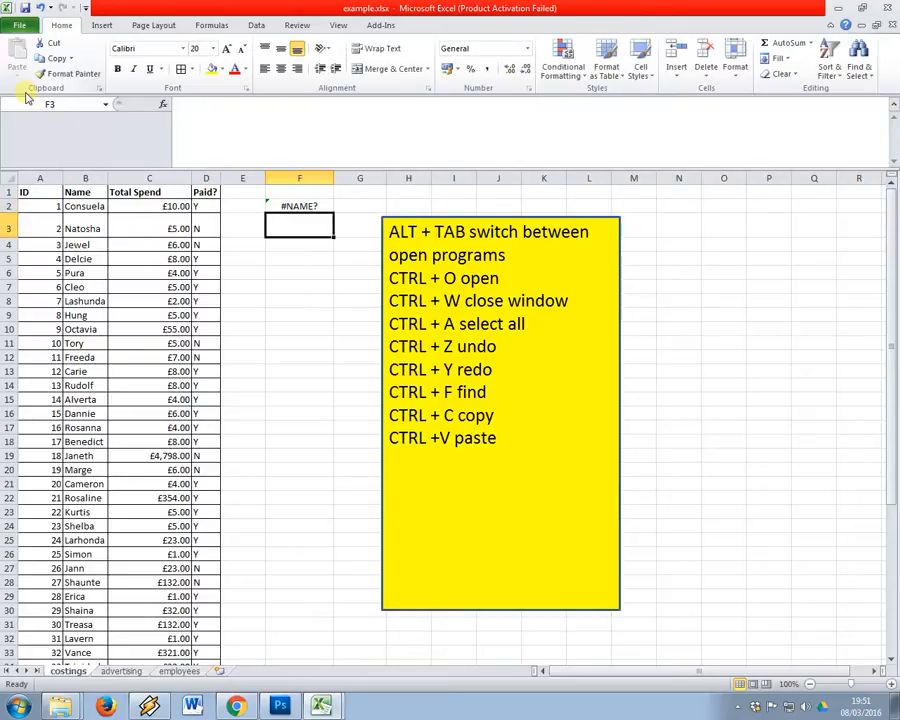
key(Up)
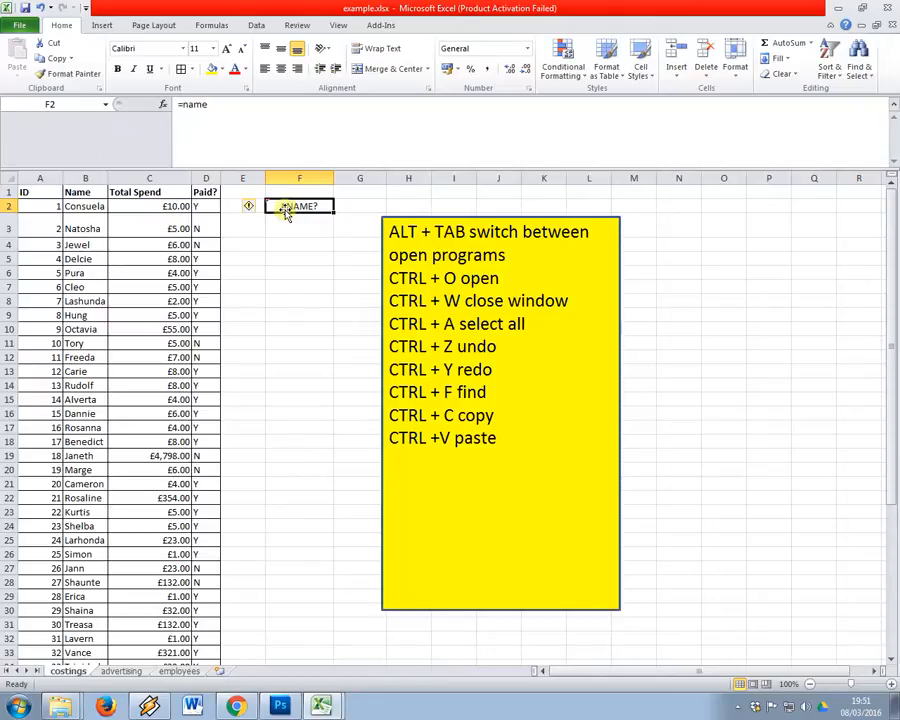
Correct the formula in F2 to =name1 so it refers to the defined name
click(234, 98)
text(1)
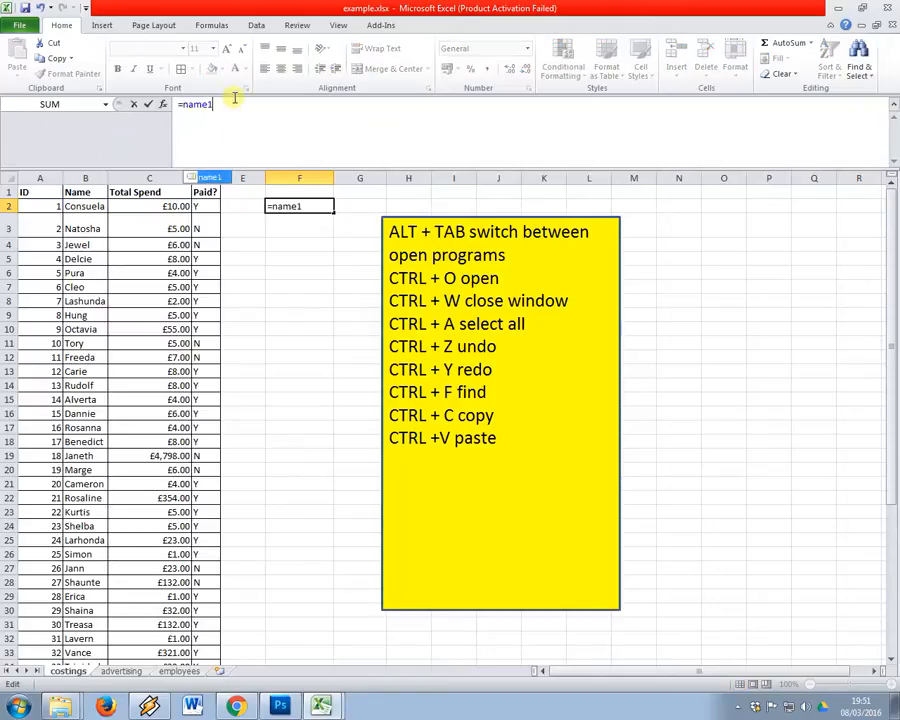
key(Return)
key(Up)
key(Left)
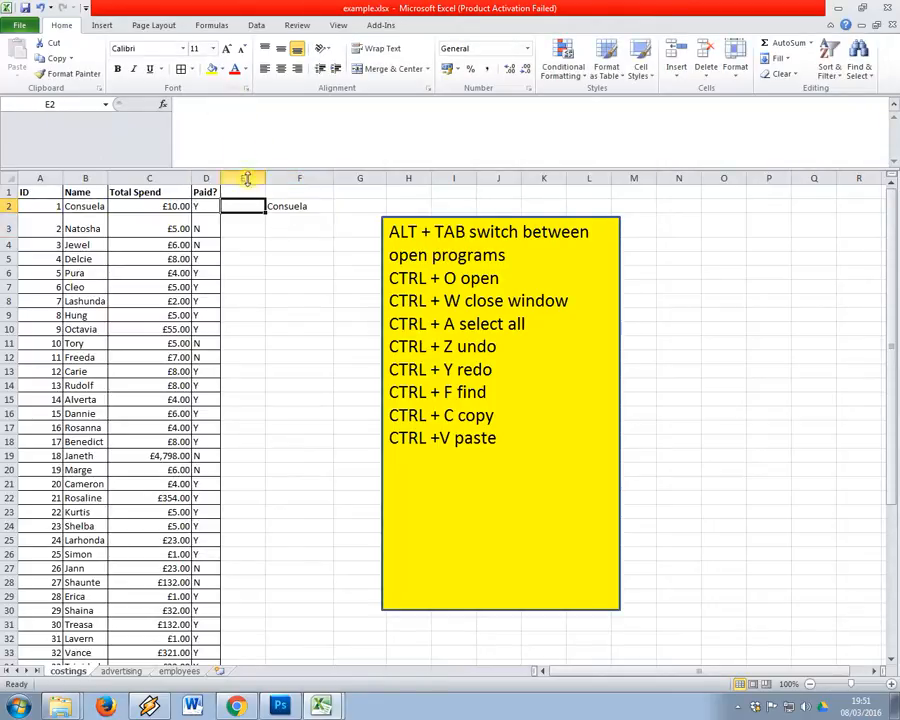
key(Left)
key(Left)
key(Right)
key(Right)
key(Right)
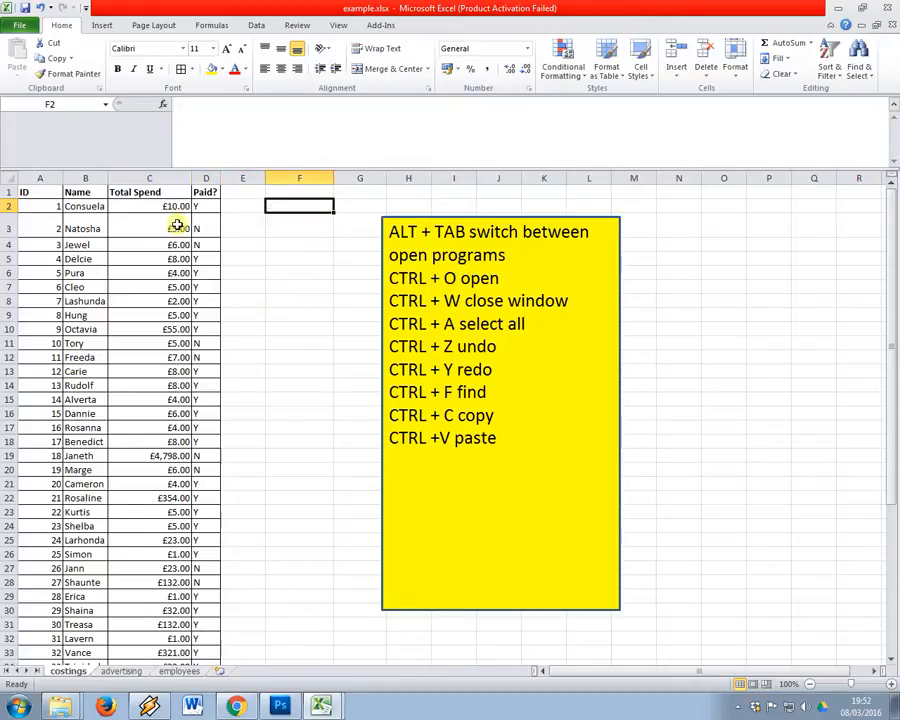
Check the #REF! error value in the title of slide 48 in Google Slides, and return to Excel
key(alt+Tab)
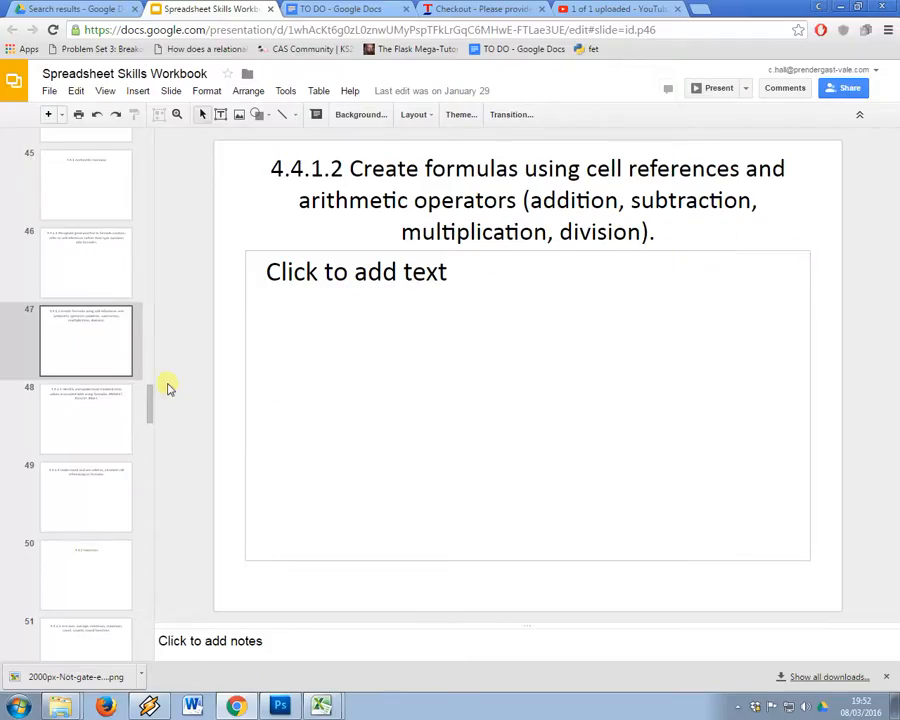
click(100, 425)
click(564, 226)
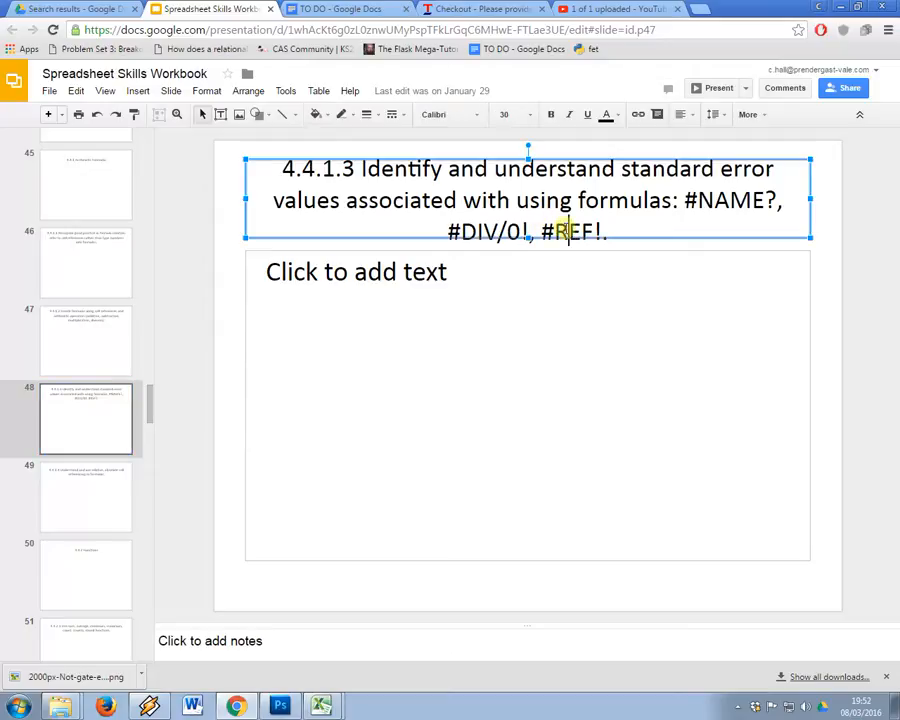
double_click(566, 227)
key(alt+Tab)
key(alt+Tab)
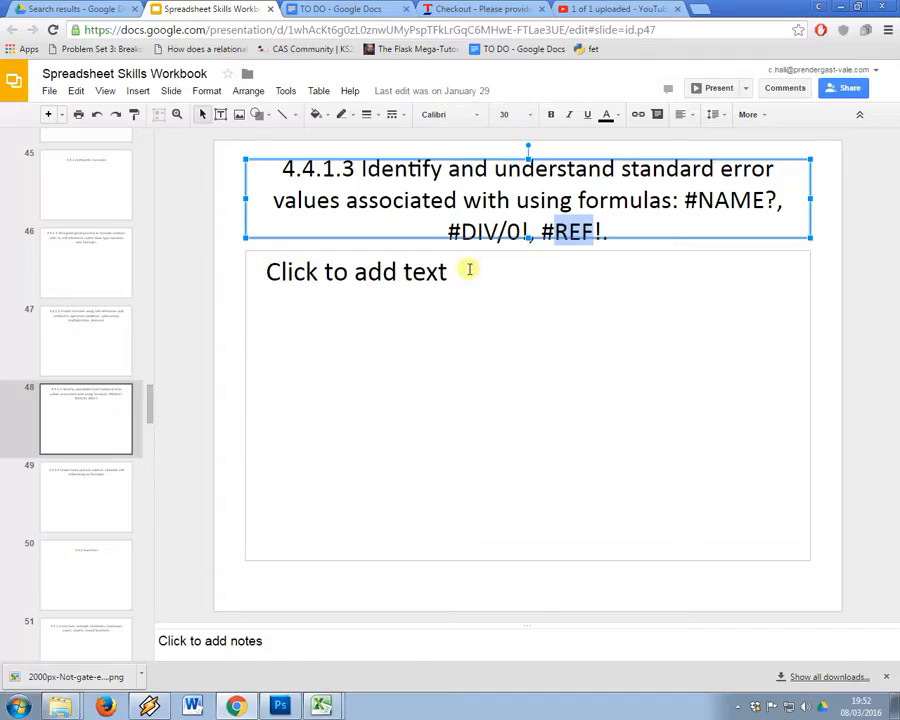
key(alt+Tab)
key(alt+Tab)
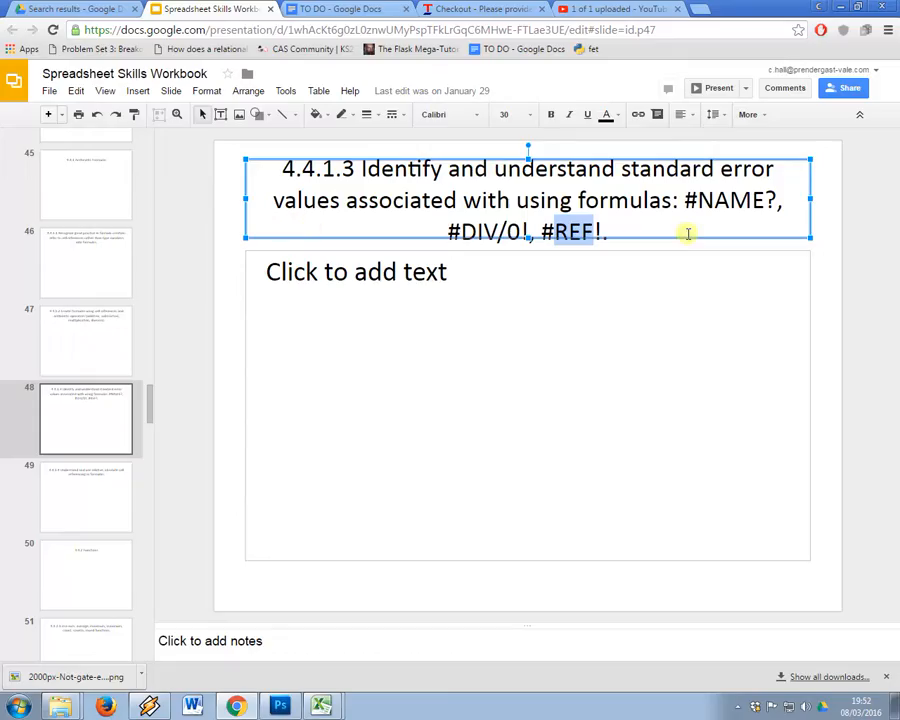
click(613, 240)
drag(613, 240, 530, 232)
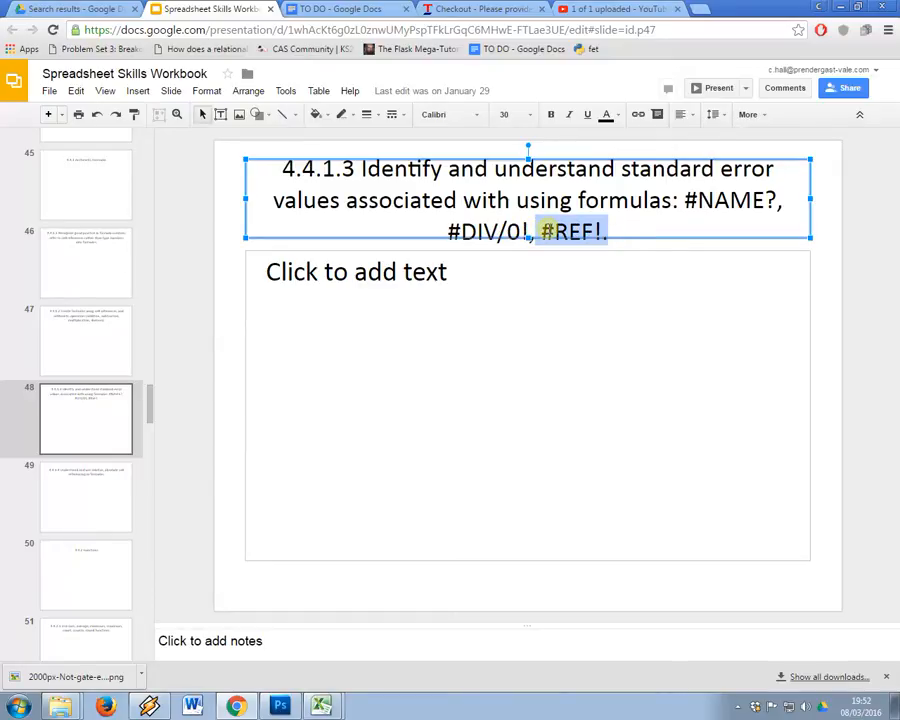
key(alt+Tab)
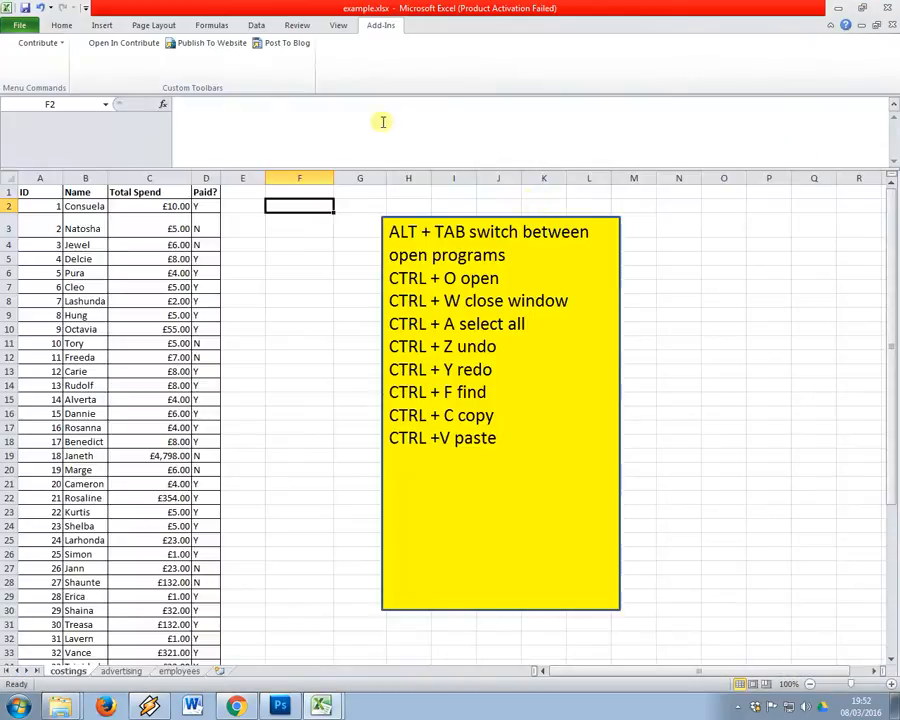
Enter =SUM(D2:D13) in F2 to sum the text entries of the Paid? column, and erase the formula
click(176, 203)
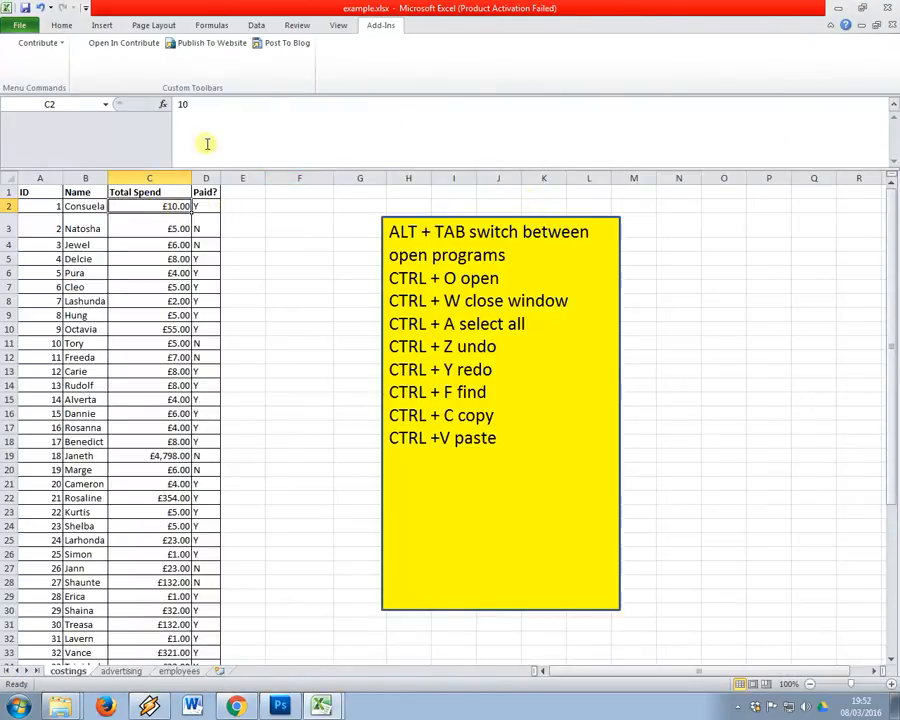
click(178, 228)
key(Up)
key(Up)
key(Right)
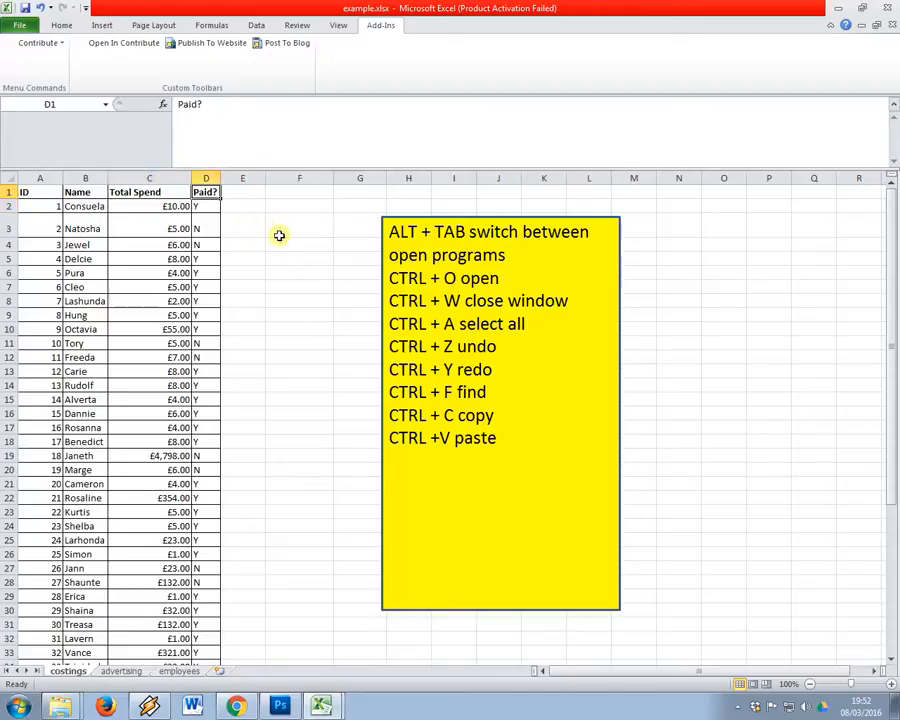
key(Down)
key(Right)
key(Right)
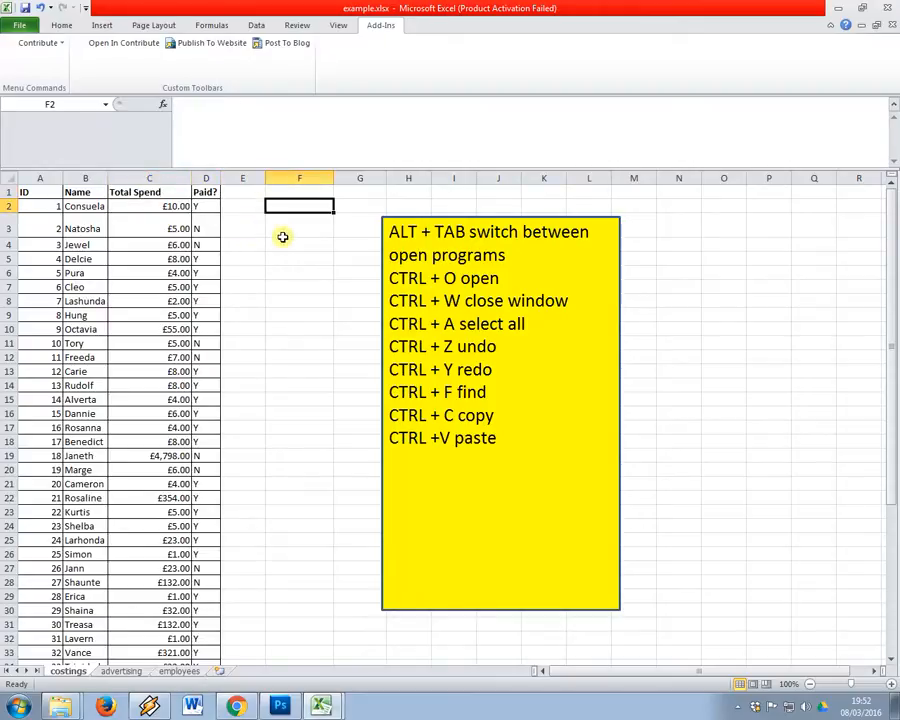
text(=sum()
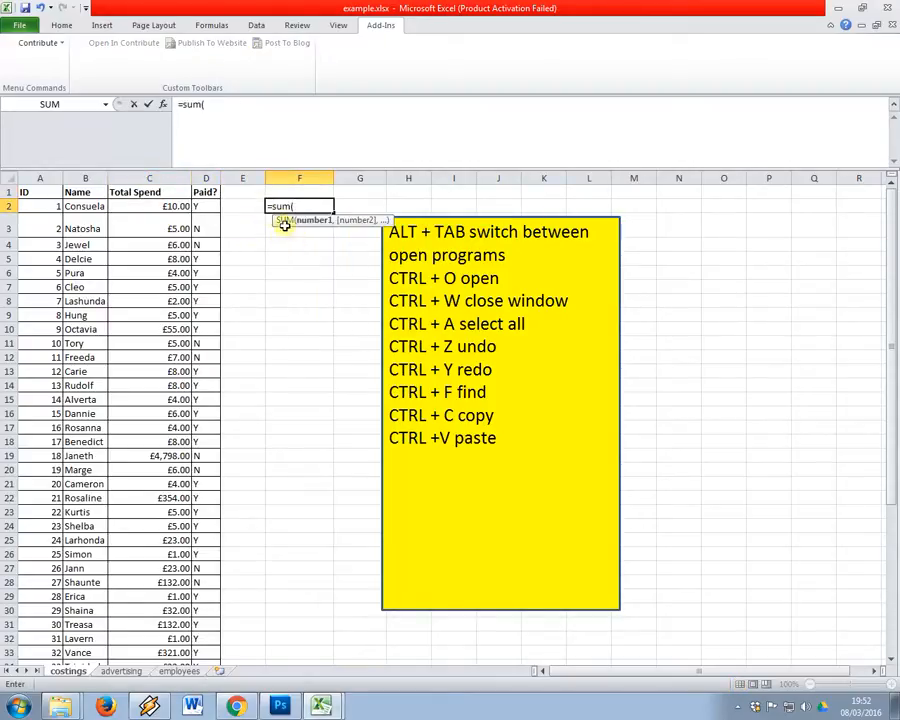
drag(212, 206, 208, 360)
key(Return)
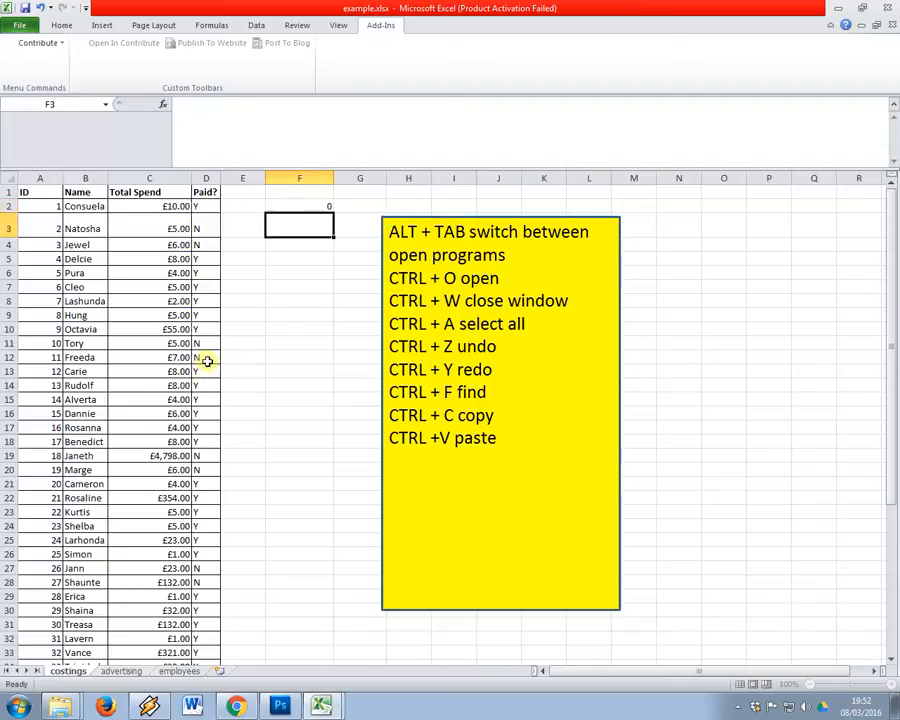
key(Up)
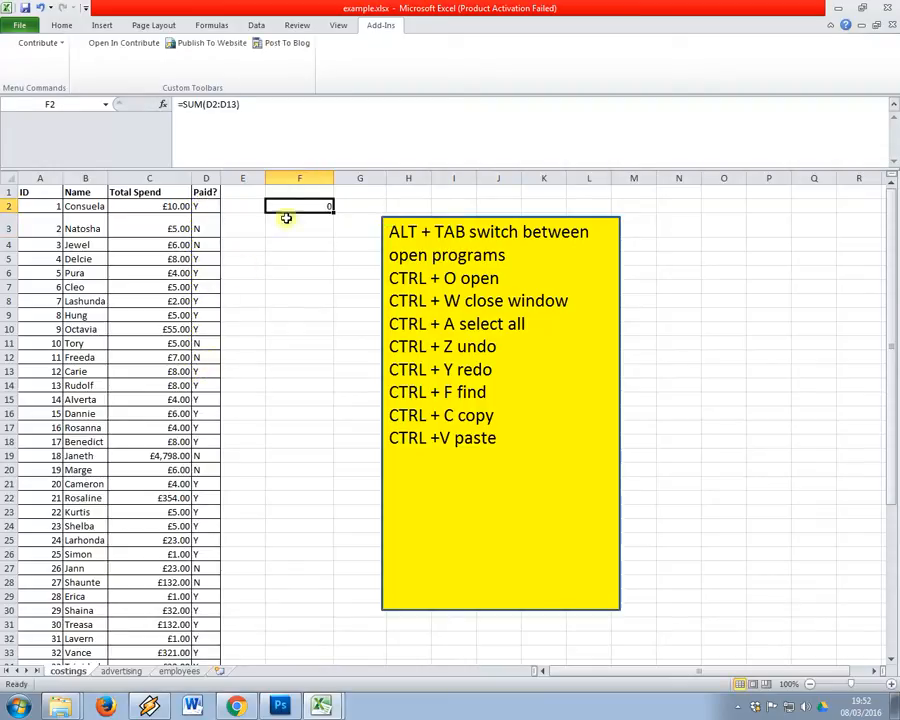
key(Delete)
Enter =name1+B4 in F2 to try adding two text cells from the Name column
text(su)
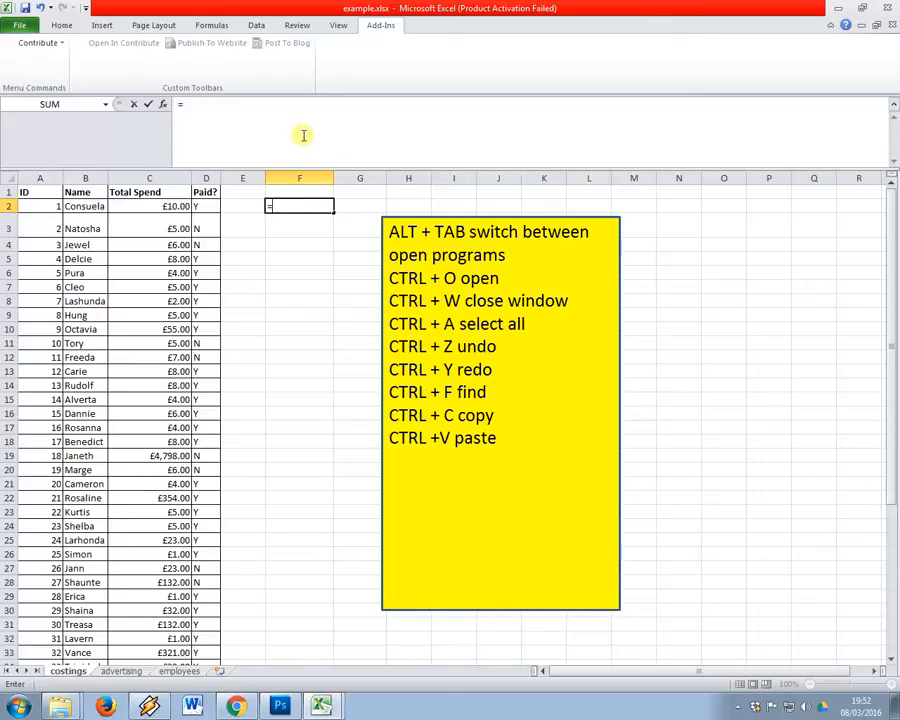
key(BackSpace)
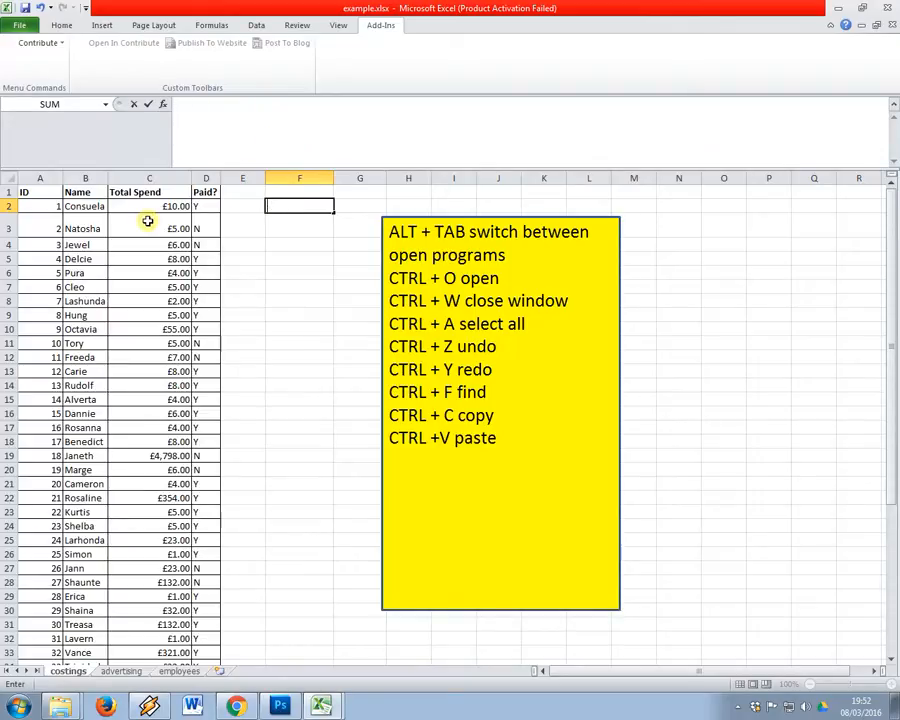
text(=)
click(93, 209)
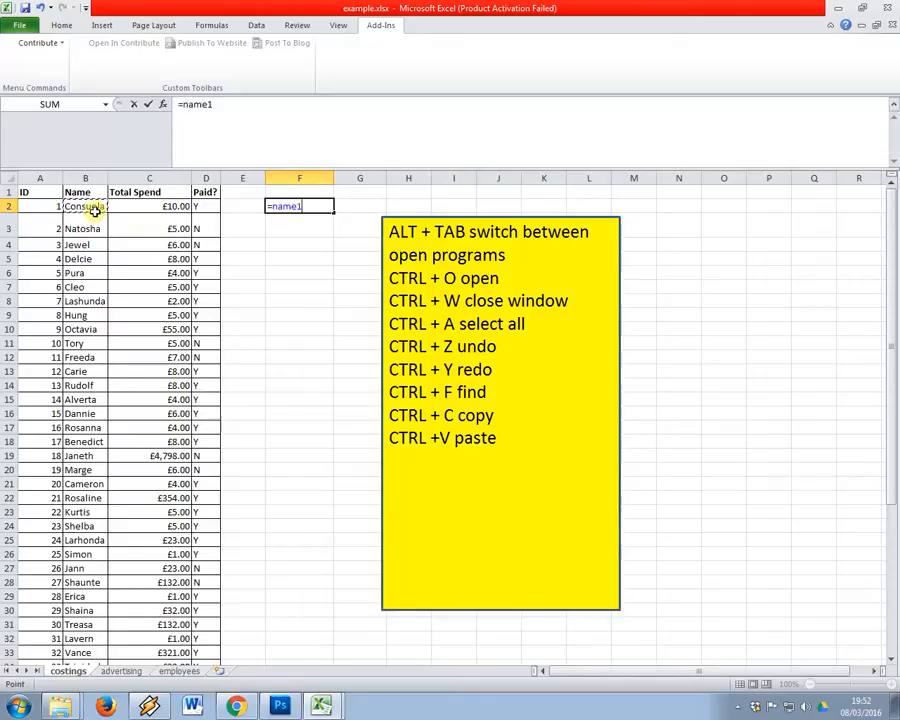
text(+)
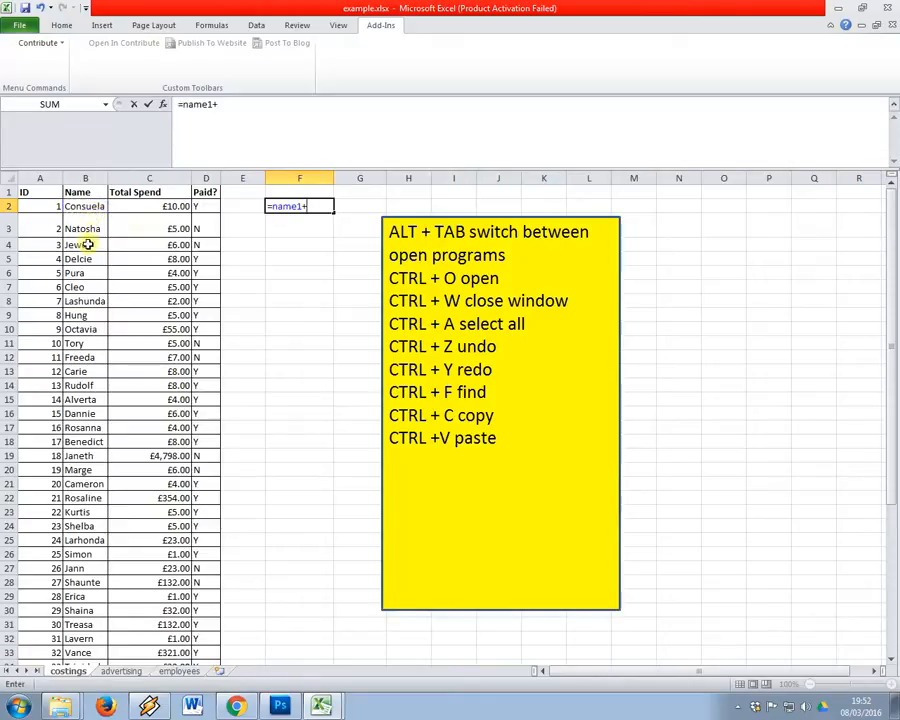
click(88, 244)
key(Return)
key(Up)
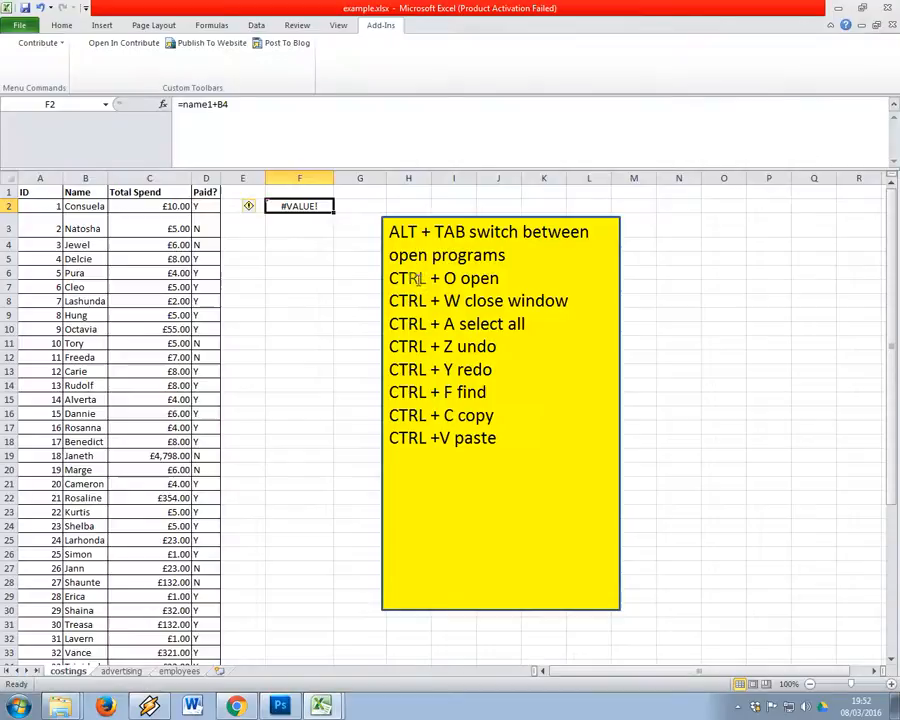
key(Down)
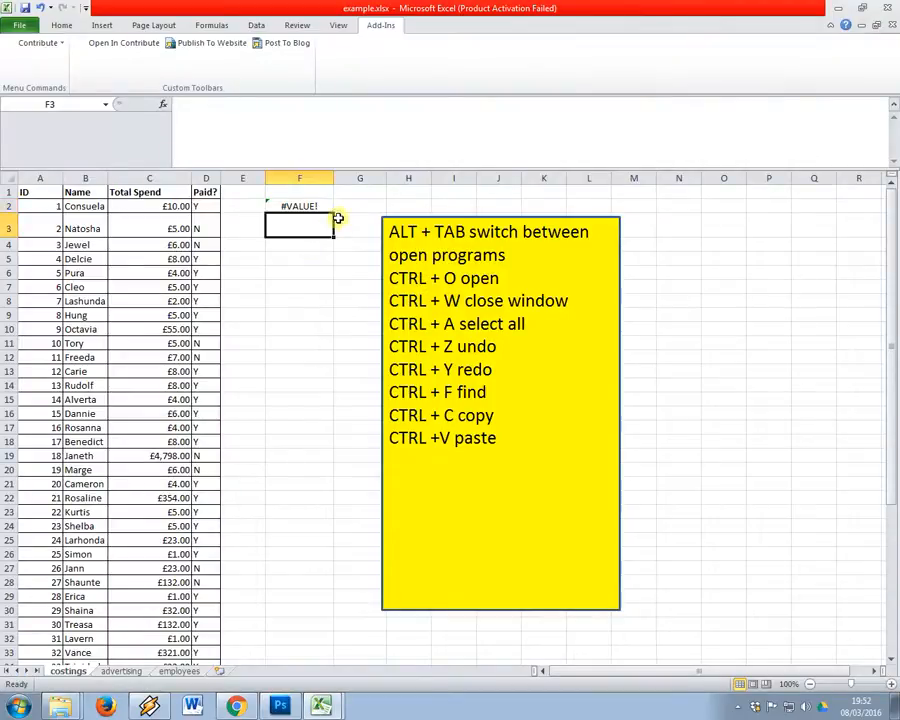
key(Up)
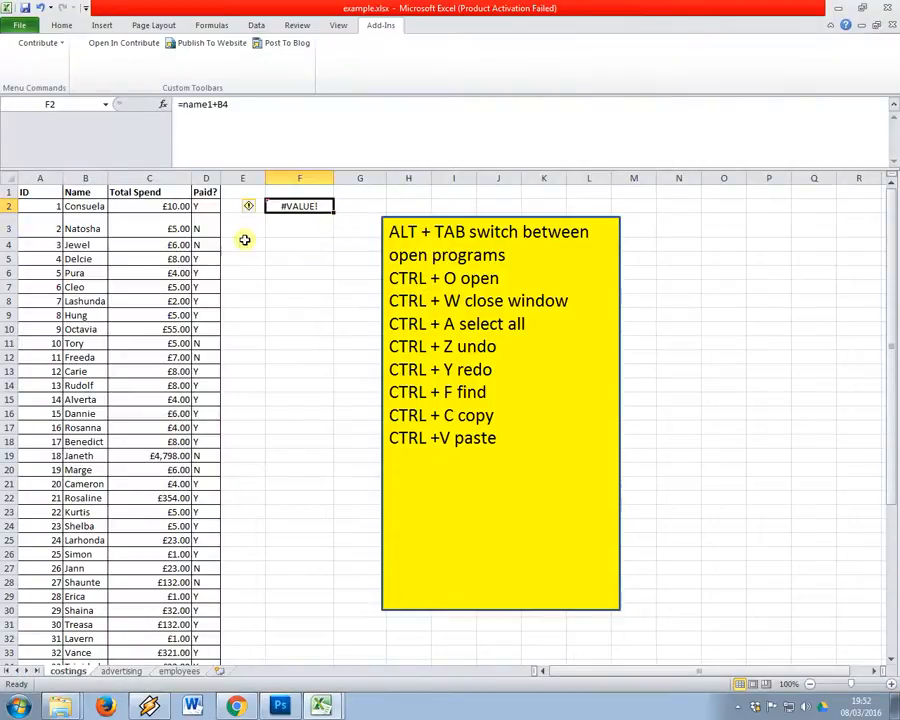
Check the Name cells B2 to B4 against the formula in F2, and erase that formula
click(94, 205)
click(88, 228)
click(292, 203)
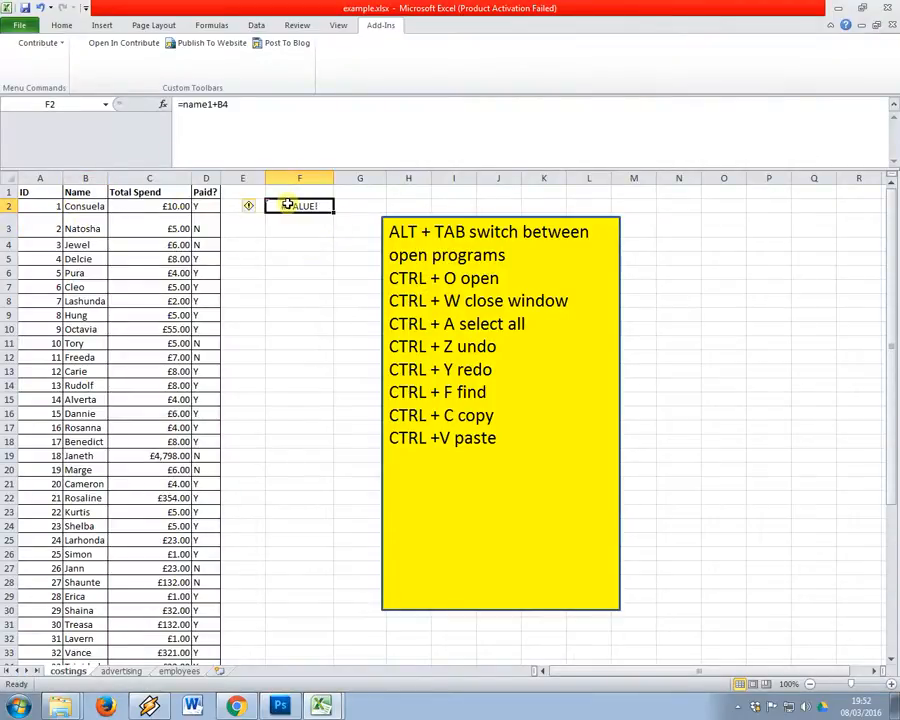
click(92, 204)
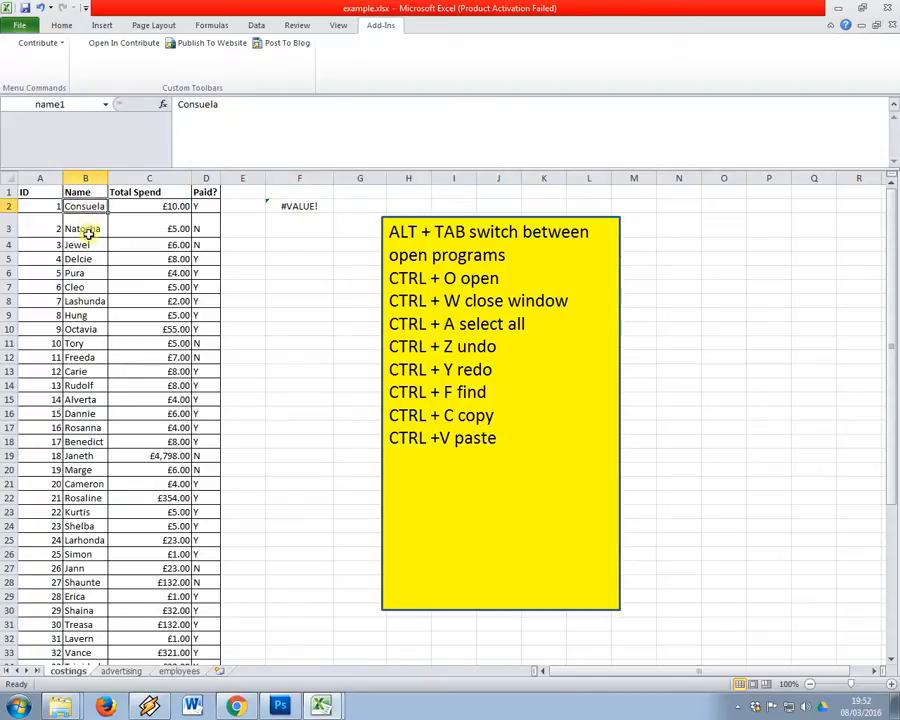
click(88, 243)
click(89, 226)
click(90, 204)
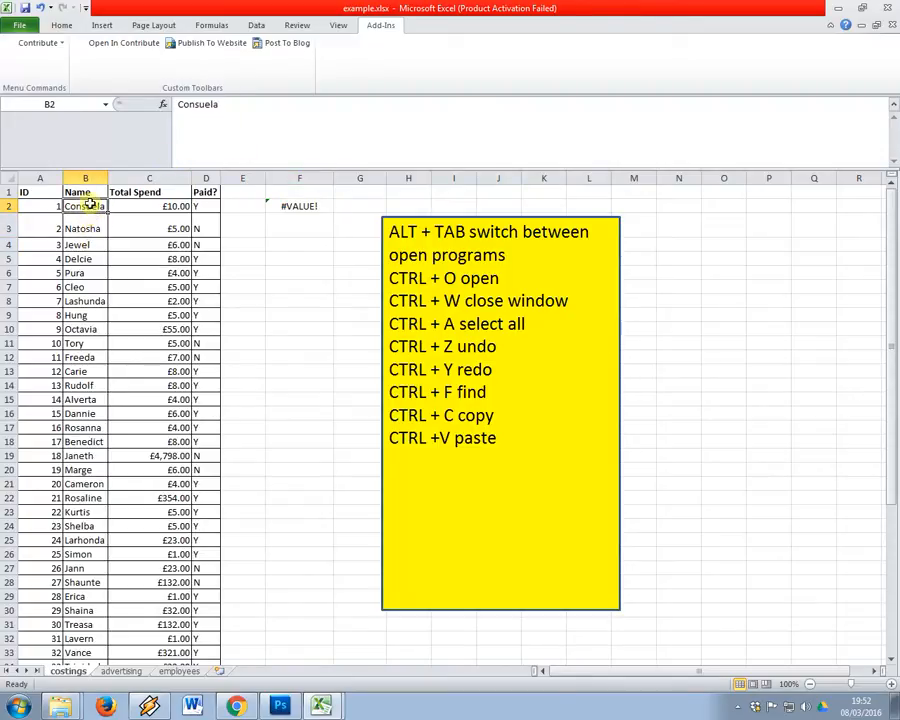
click(309, 205)
key(Delete)
Switch to Google Slides, check #REF! on slide 48 and the relative and absolute referencing topic on slide 49, and return to Excel
key(alt+Tab)
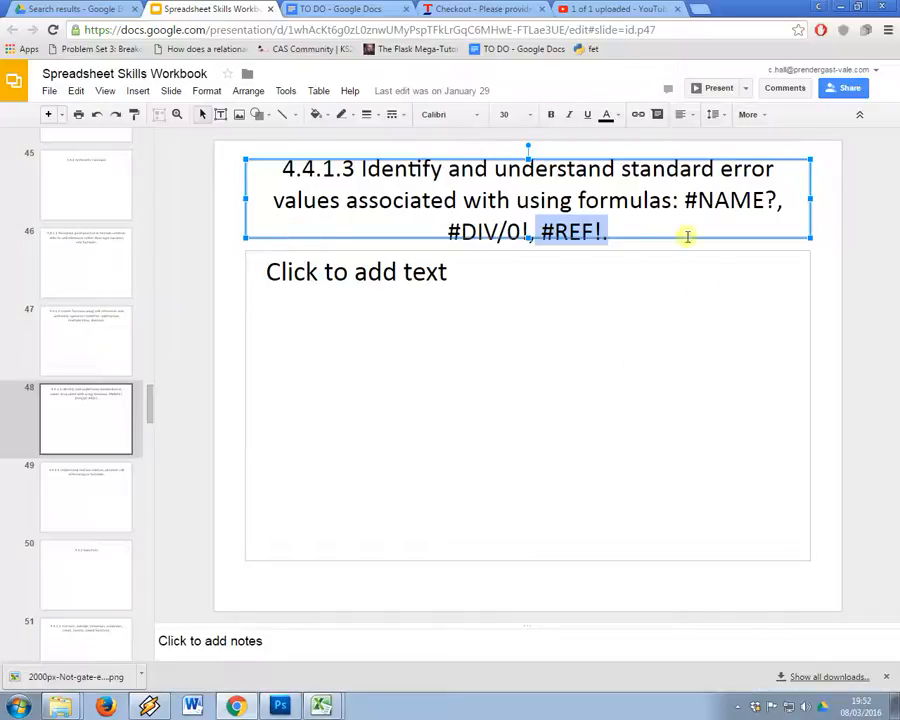
double_click(551, 231)
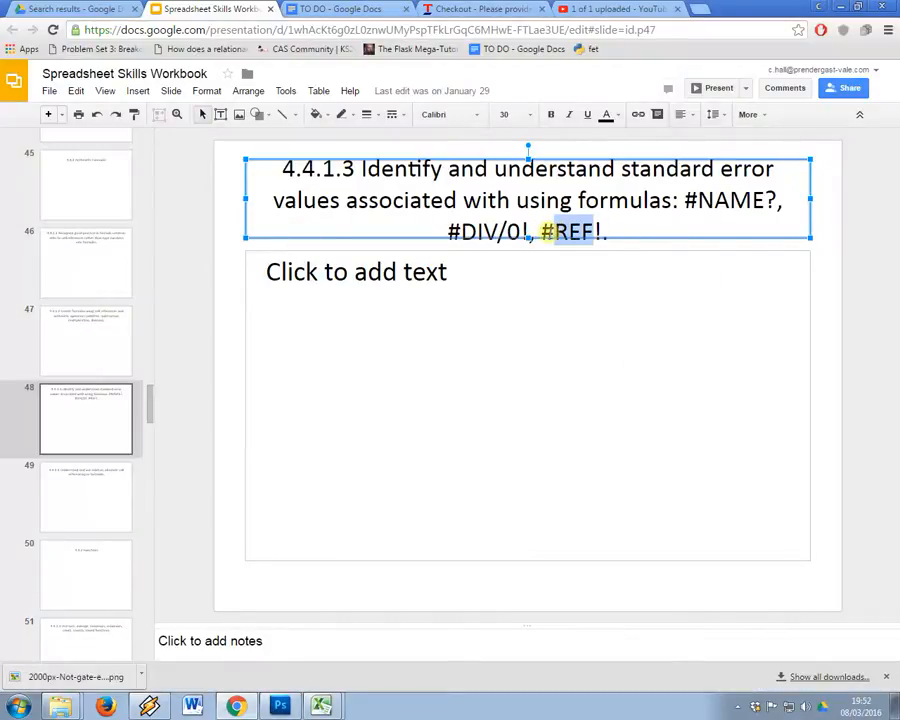
click(66, 490)
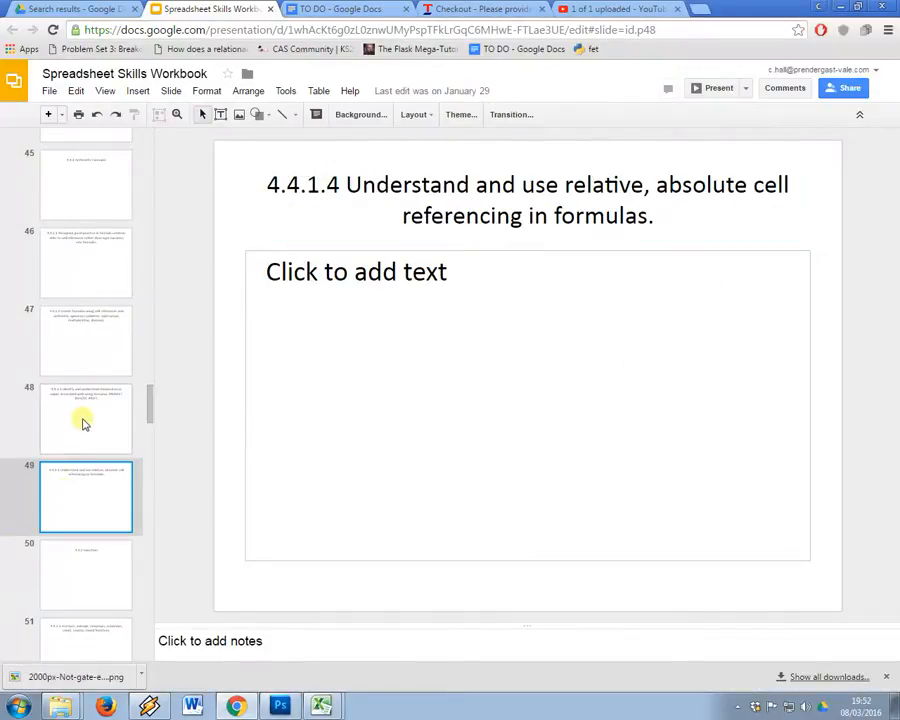
scroll(118, 376, down, 2)
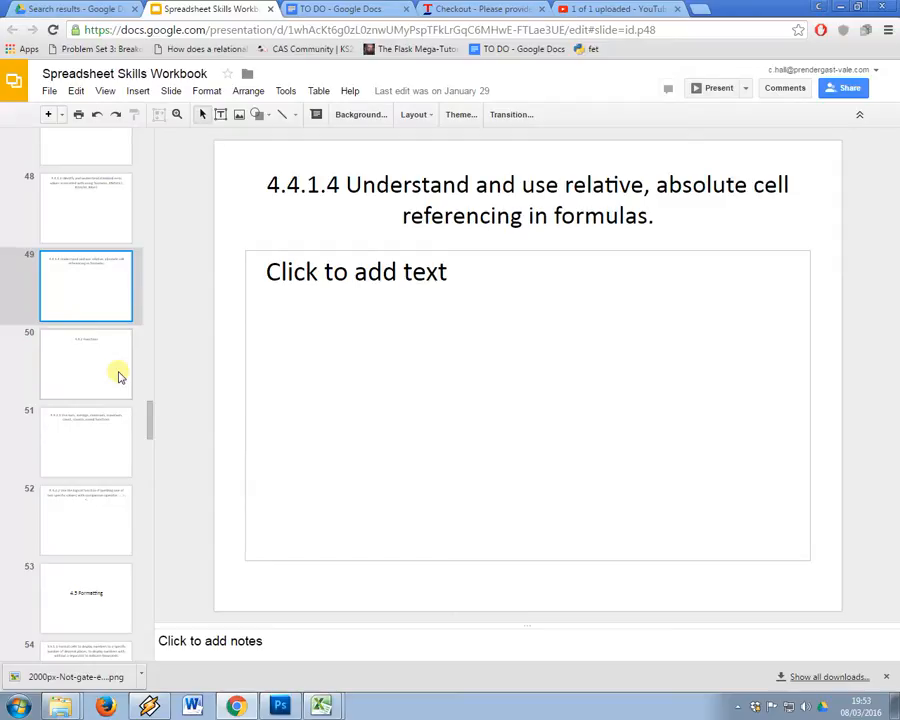
key(alt+Tab)
key(alt+Tab)
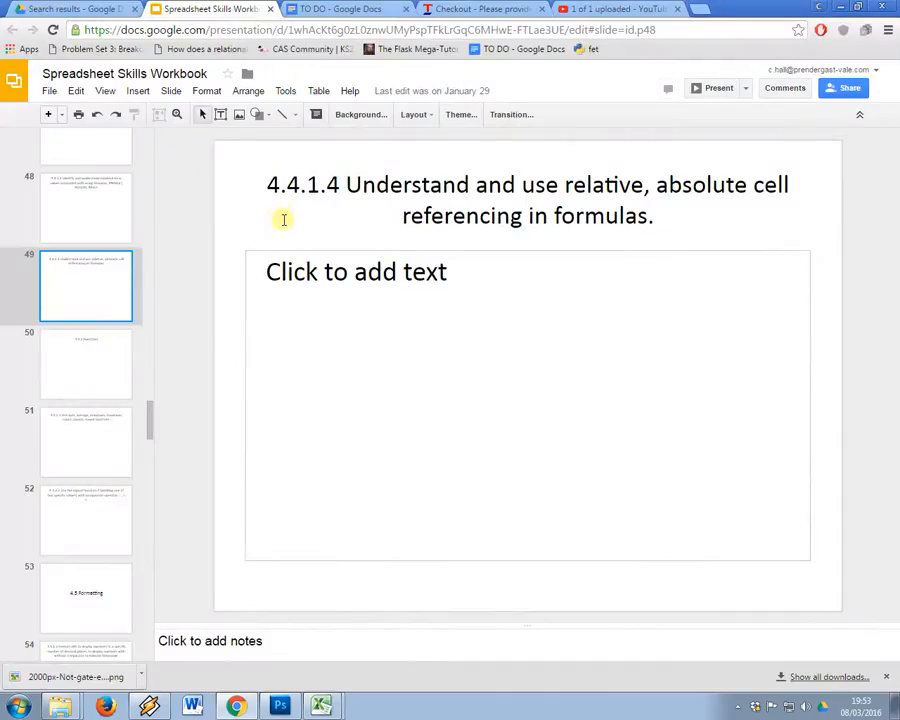
key(alt+Tab)
Move the yellow keyboard-shortcuts text box away from the data so it starts at column M, row 2
click(283, 226)
click(245, 207)
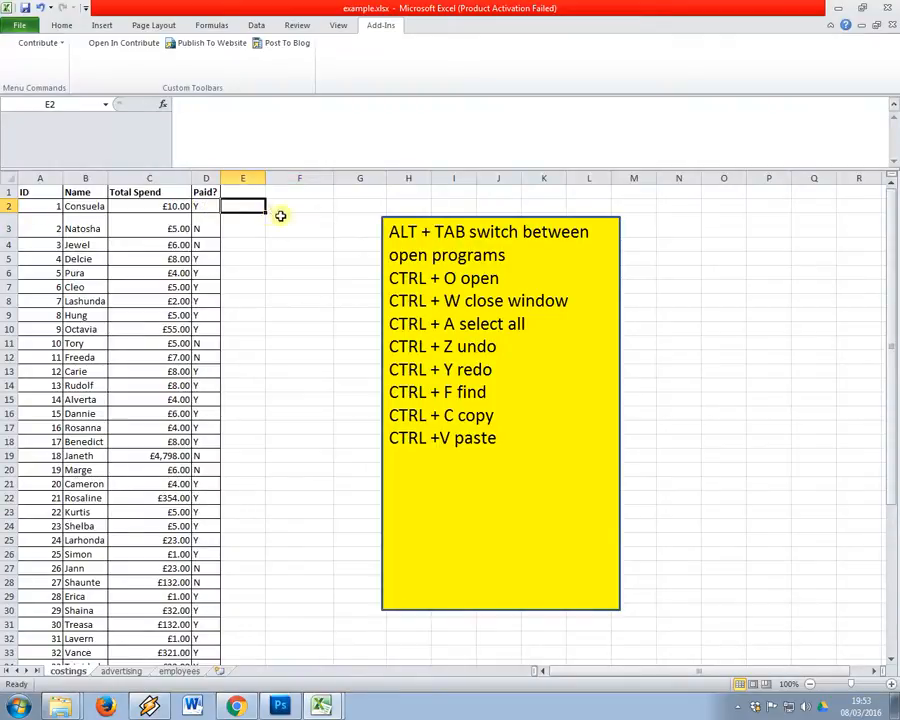
click(280, 216)
key(Up)
key(Left)
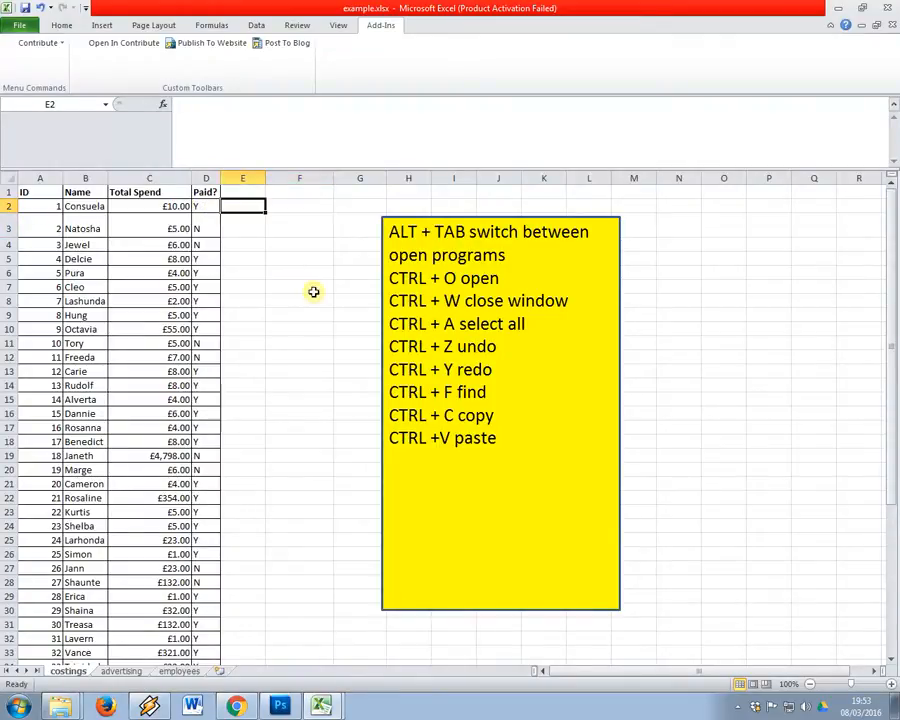
key(Right)
click(448, 212)
mouse_move(456, 209)
mouse_down()
mouse_move(674, 209)
mouse_move(698, 190)
mouse_up()
click(321, 258)
click(294, 207)
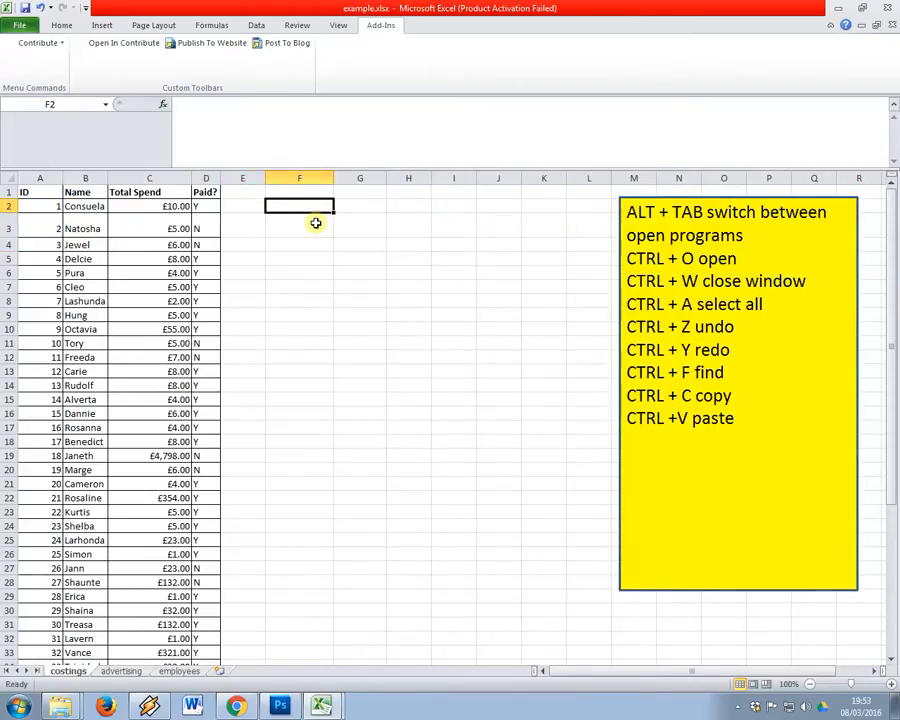
text(=sum()
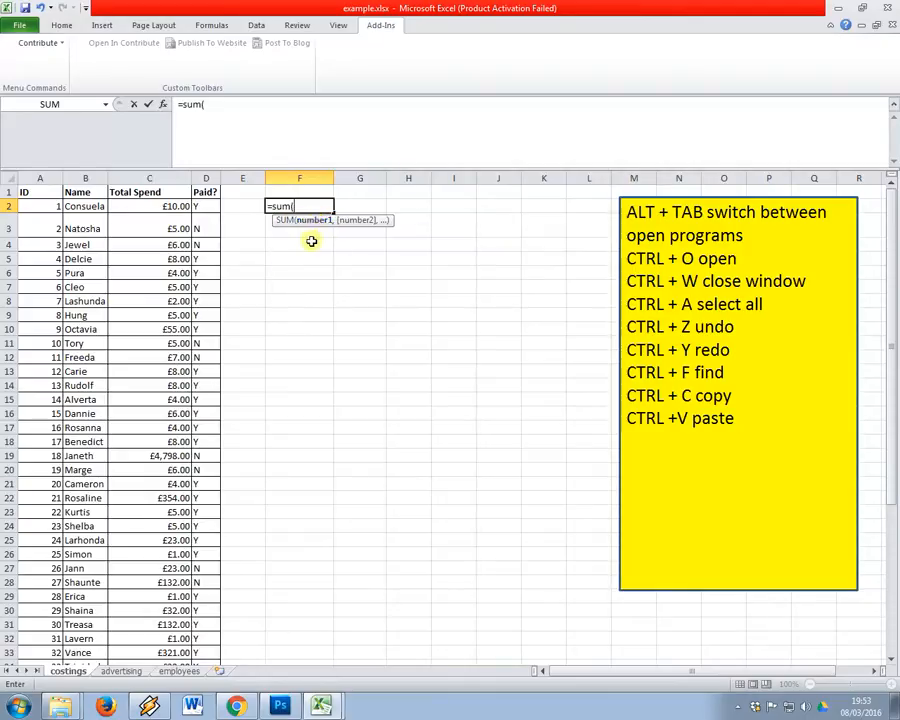
key(Escape)
click(293, 315)
Change the column header in C1 to Total Spend 1
click(140, 192)
text(To)
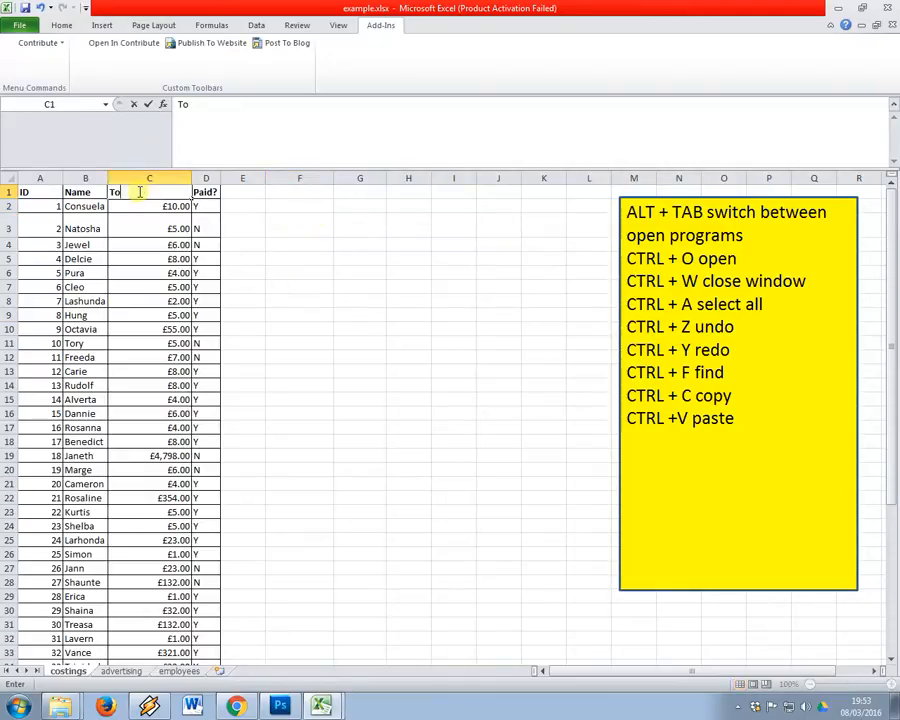
text(tal Spend 1)
key(Return)
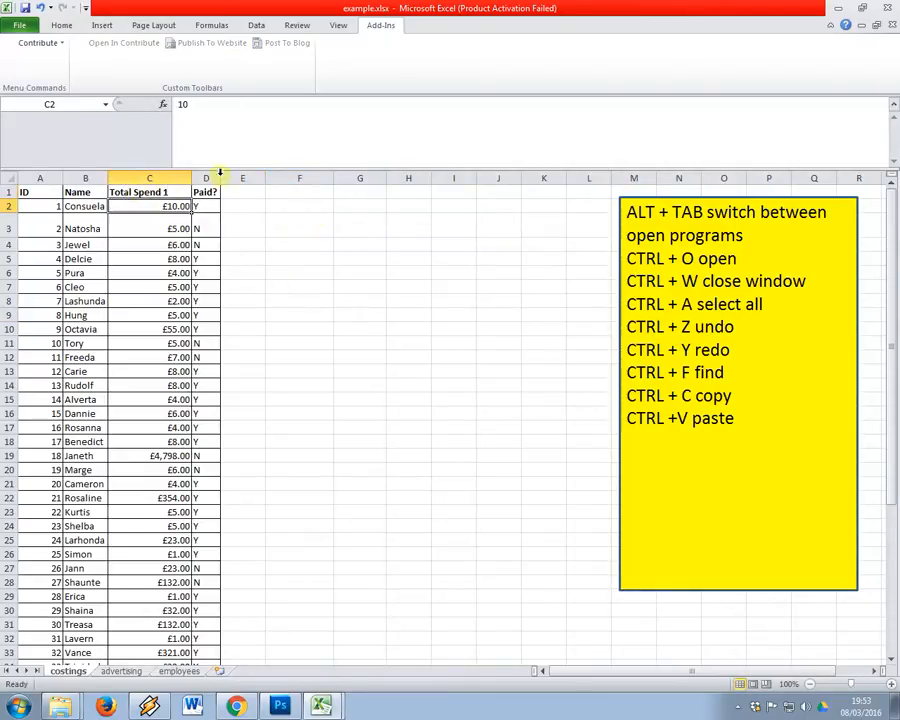
Insert a blank column between Total Spend 1 and Paid?, and select the header in C1
right_click(207, 180)
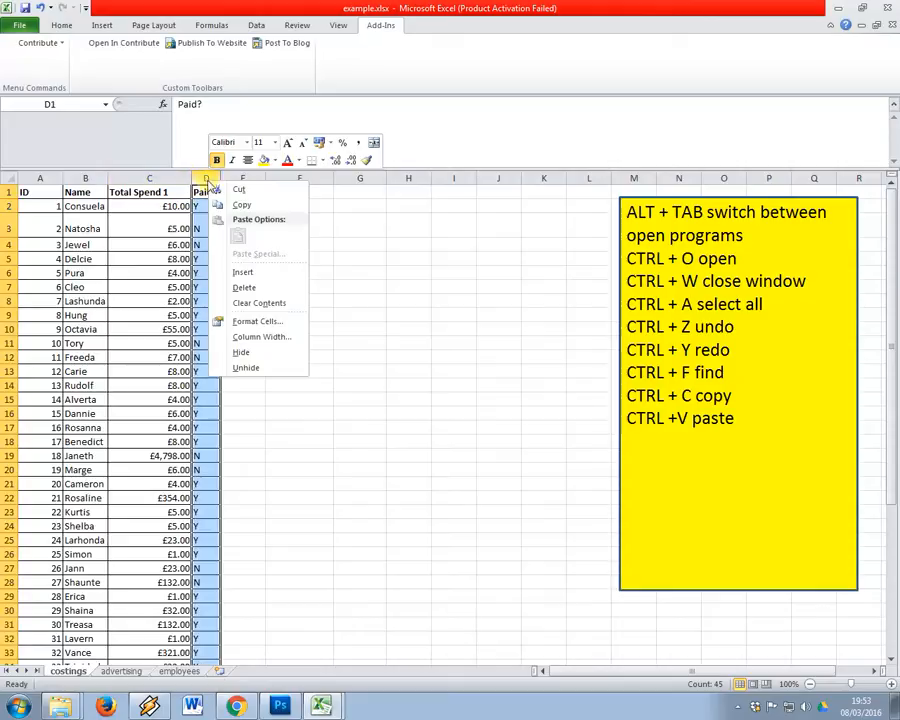
click(244, 271)
click(160, 192)
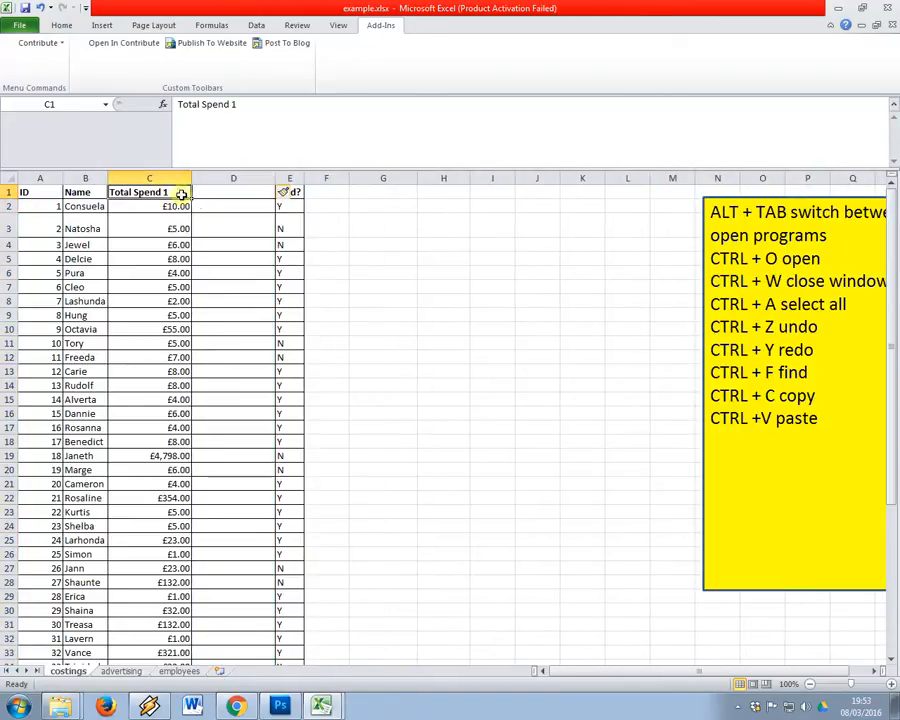
Copy the C1 header into D1 and change it to Total Spend 2
key(ctrl+c)
click(215, 192)
key(ctrl+v)
double_click(248, 192)
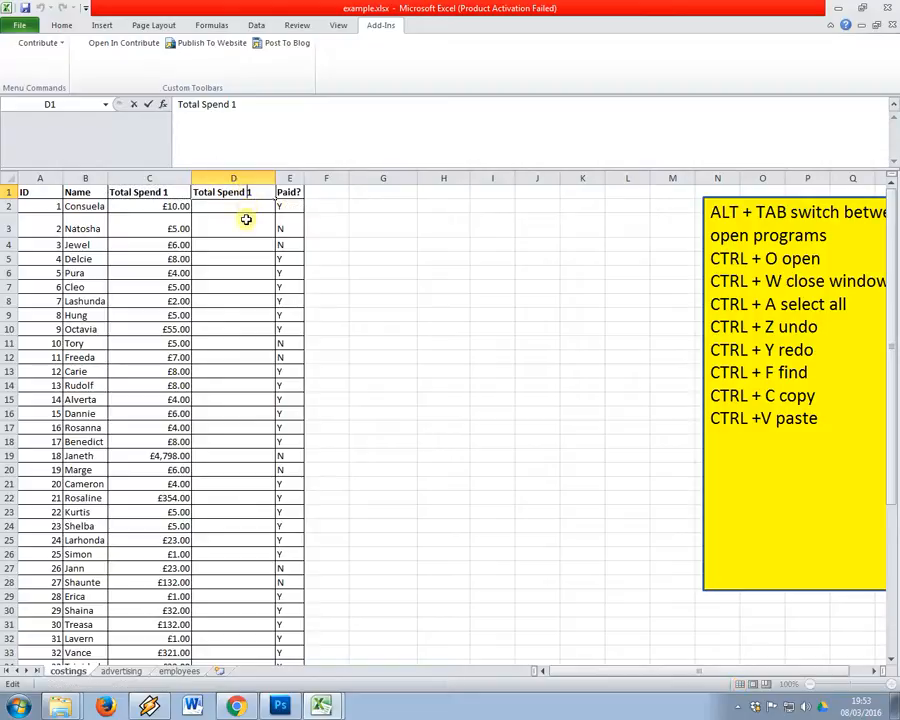
key(BackSpace)
text(2)
key(Return)
Copy the amounts in C29:C42 and paste them into the Total Spend 2 column starting at D2
click(188, 343)
scroll(150, 420, down, 7)
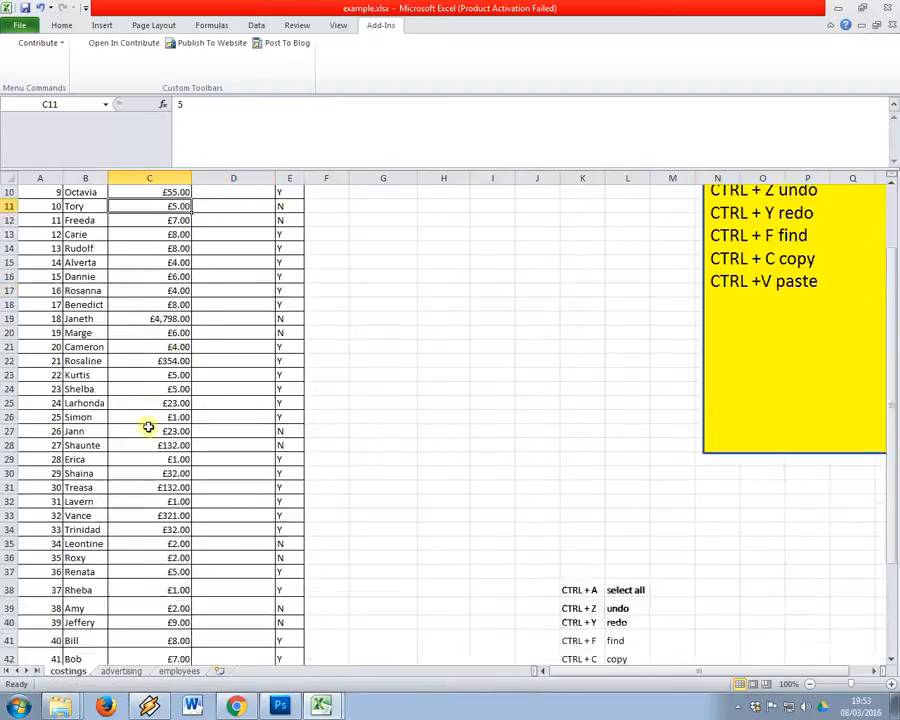
drag(180, 290, 185, 492)
key(ctrl+c)
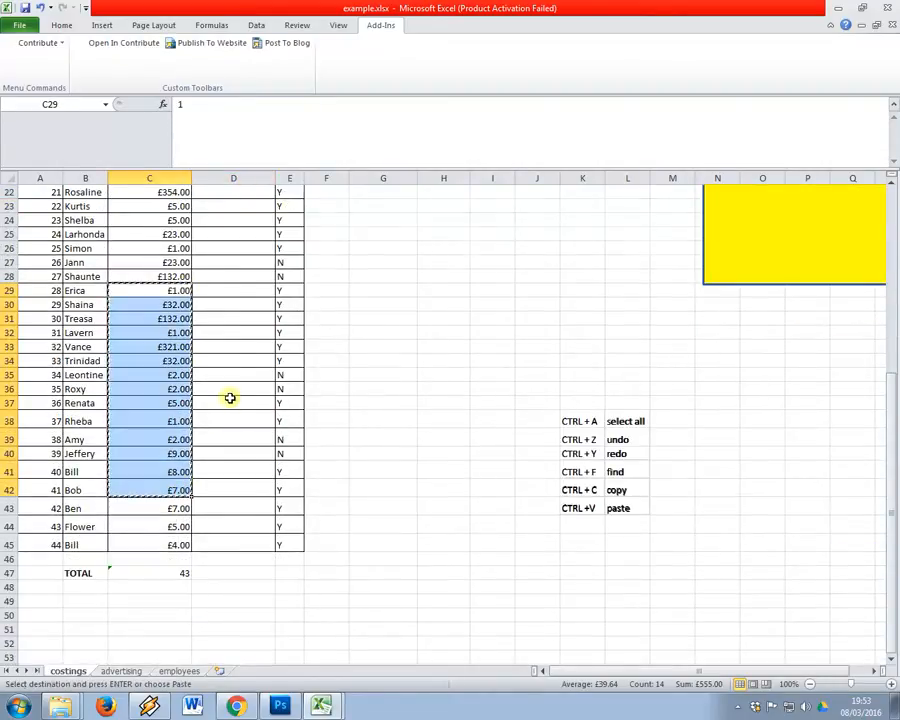
scroll(230, 394, up, 7)
click(216, 207)
key(ctrl+v)
Paste the same copied amounts at D11, D20 and D29 to continue filling the column down to row 42
click(221, 346)
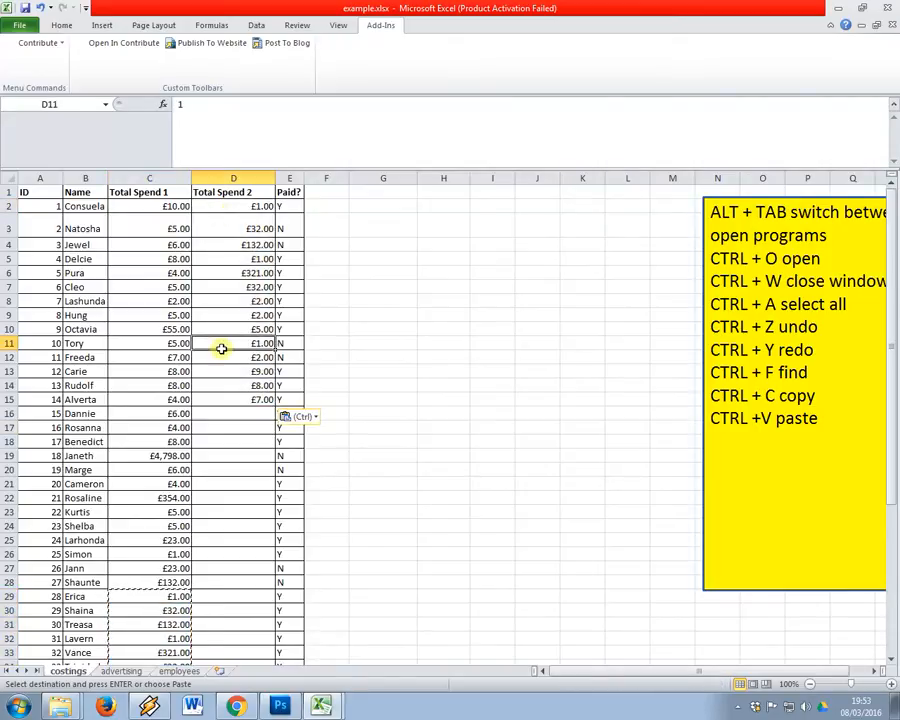
key(ctrl+v)
click(233, 467)
key(ctrl+v)
scroll(227, 505, down, 7)
click(251, 287)
key(ctrl+v)
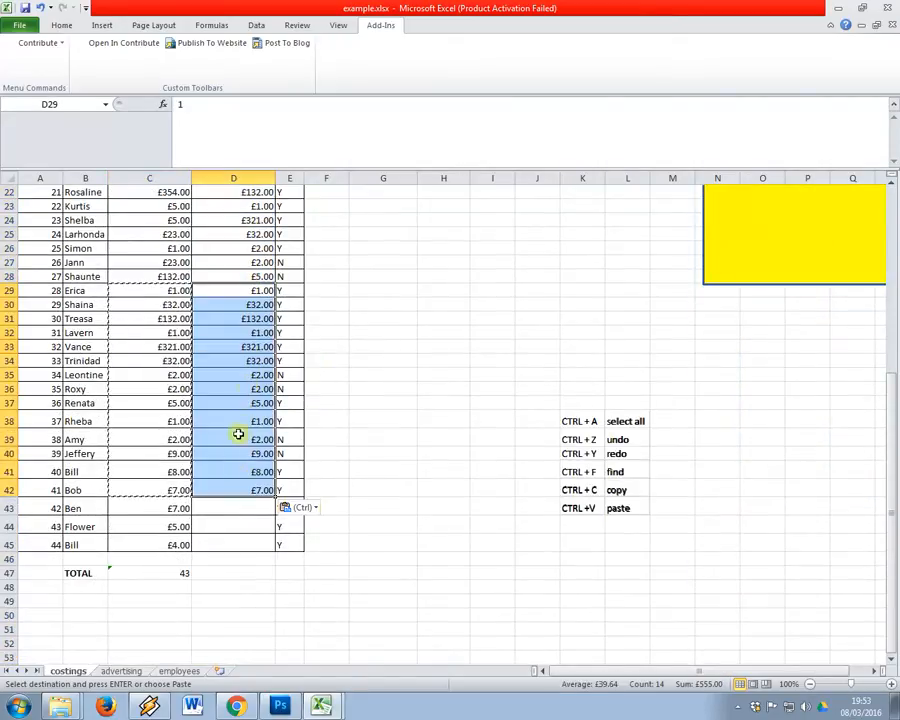
Enter 5 in each of the last three Total Spend 2 cells, D43 to D45
click(247, 504)
text(5)
key(Return)
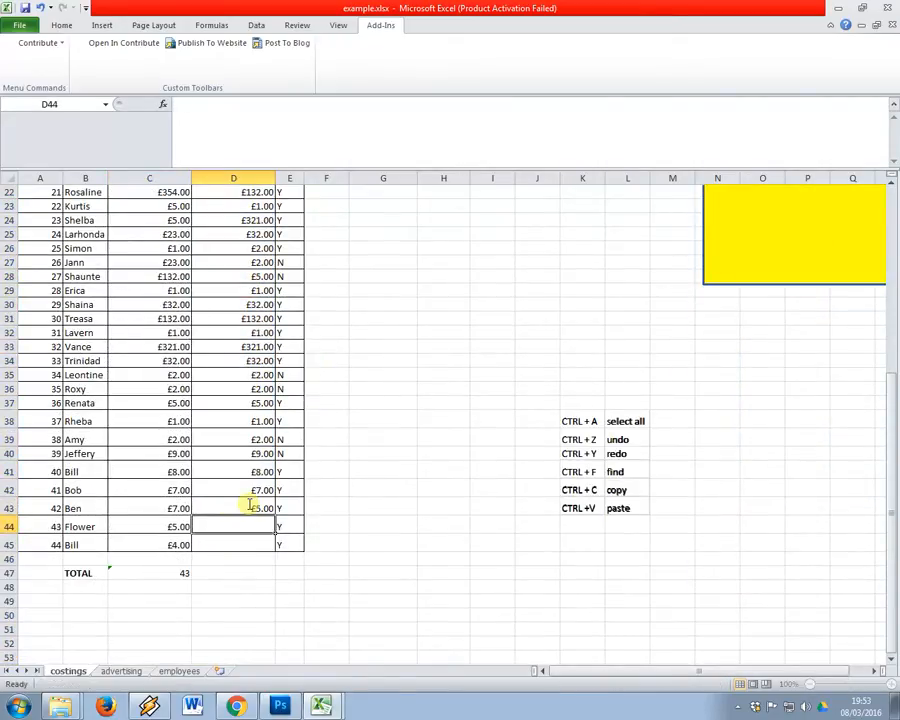
text(5)
key(Return)
text(5)
key(Return)
scroll(250, 492, up, 2)
scroll(250, 492, up, 5)
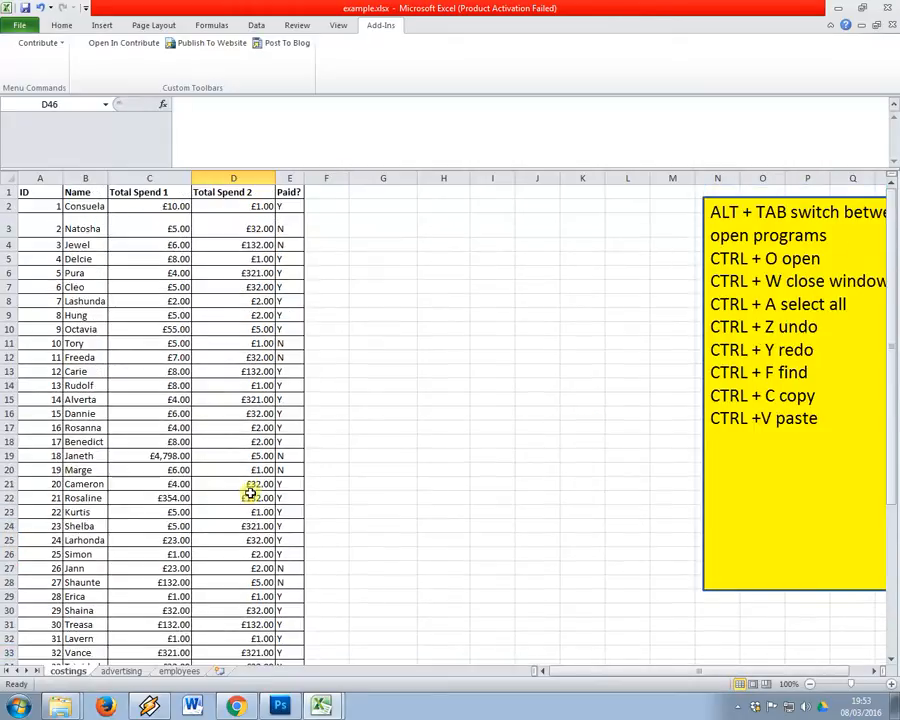
Enter the formula =C2+C3 in cell G2
click(398, 203)
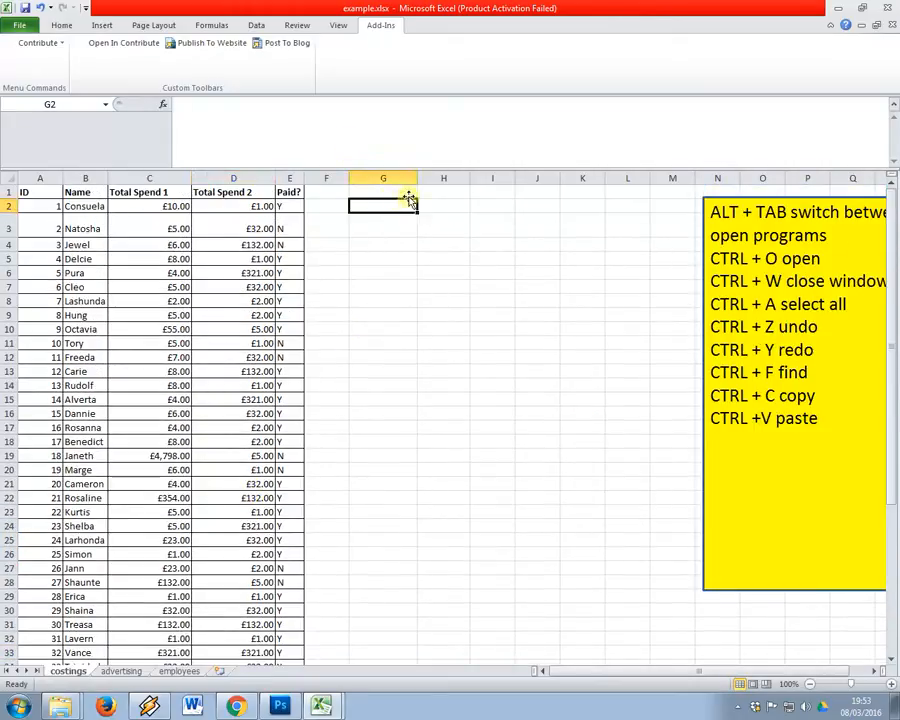
text(=sum)
key(BackSpace)
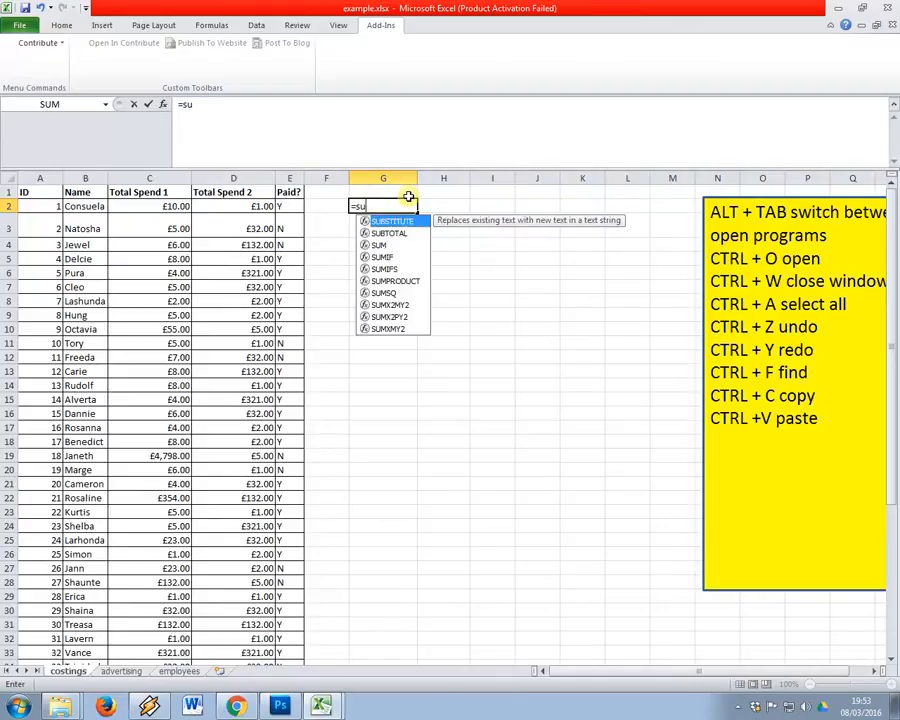
key(BackSpace)
key(BackSpace)
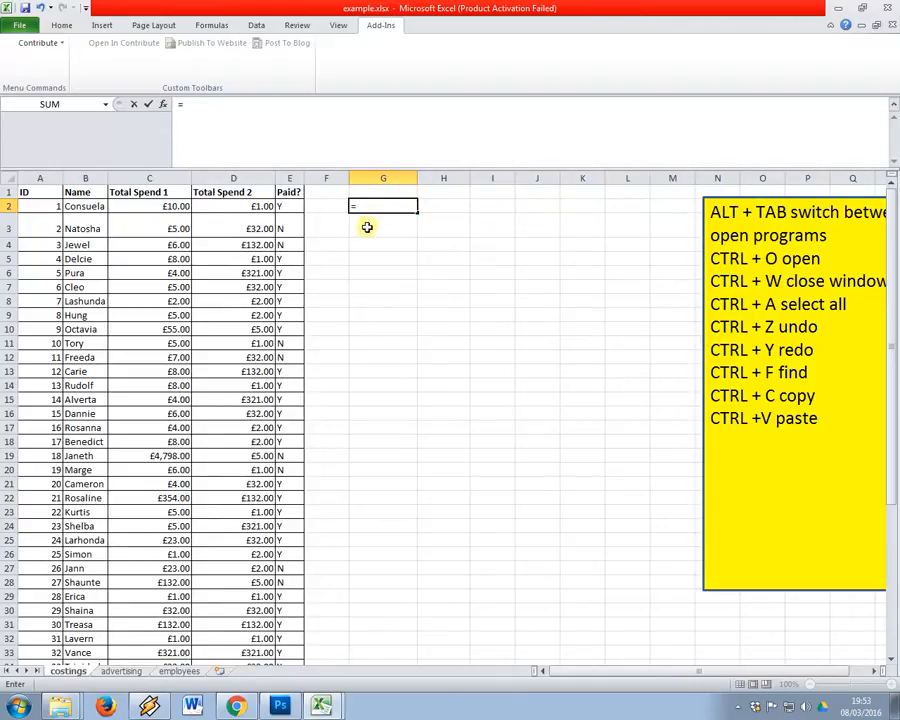
click(177, 206)
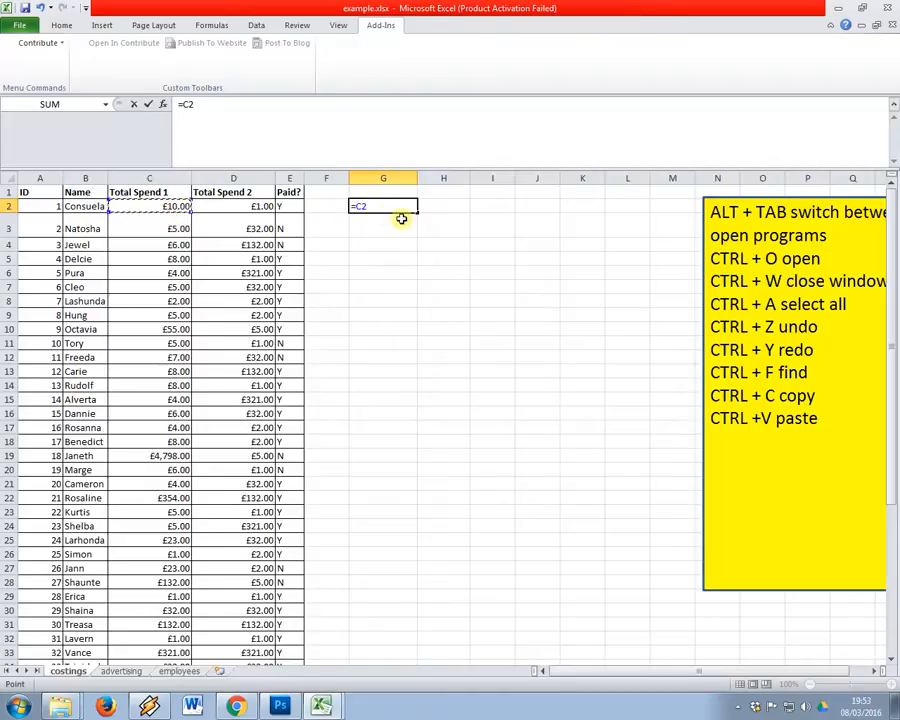
text(+D)
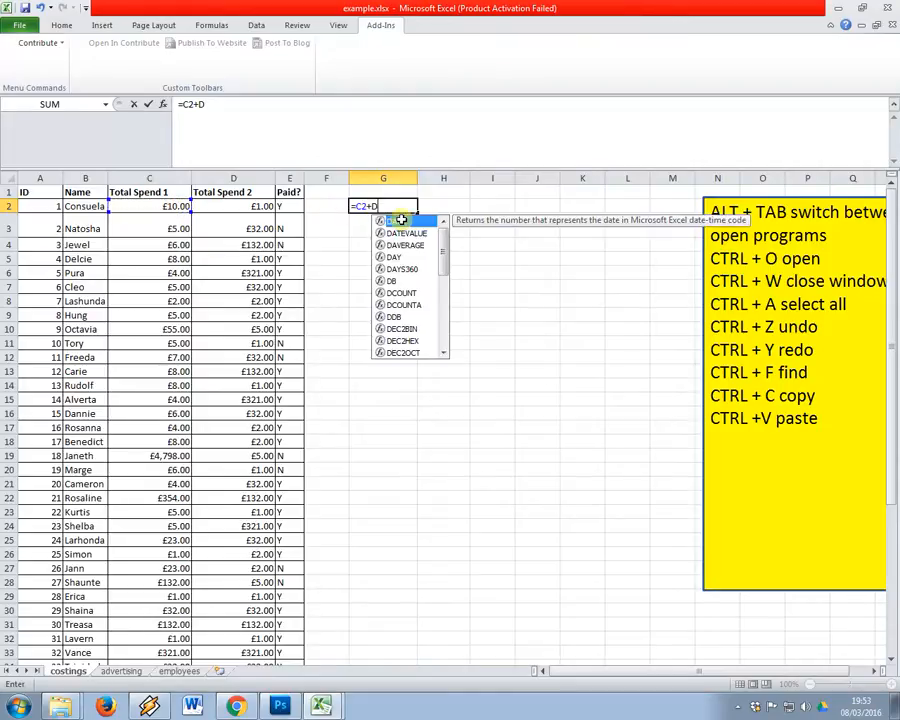
key(BackSpace)
text(C3)
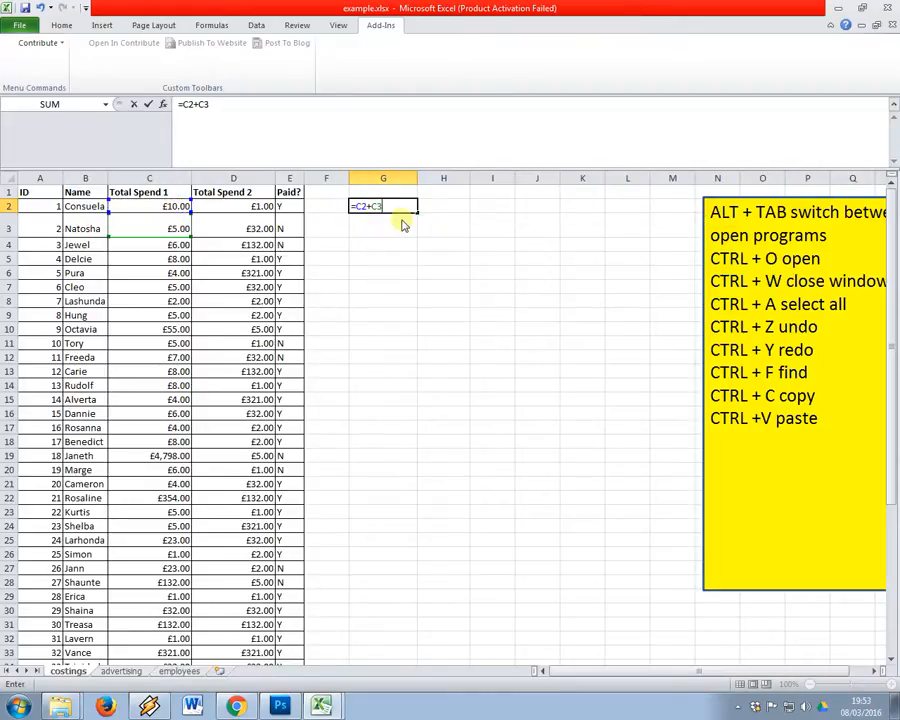
key(Return)
Fill the G2 formula across to H2 and compare the relative references in the two cells
click(408, 216)
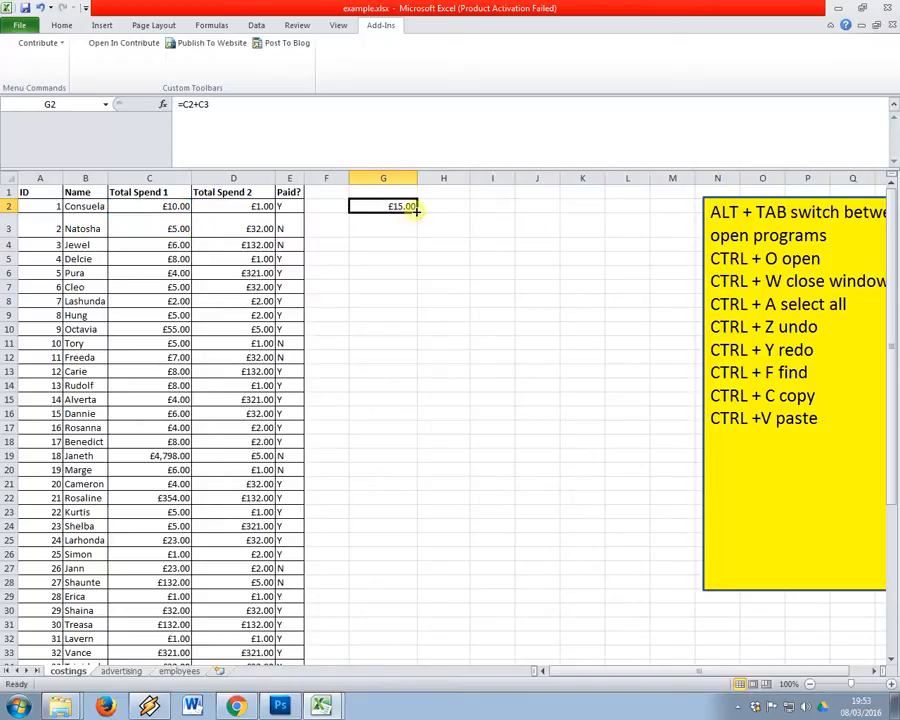
drag(416, 211, 457, 206)
click(443, 204)
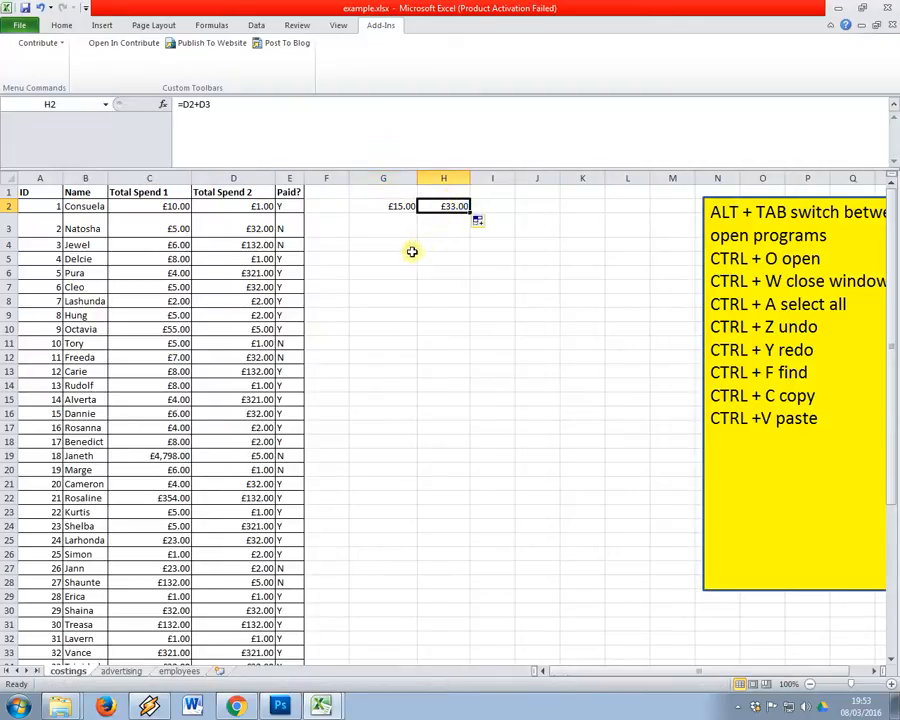
click(379, 206)
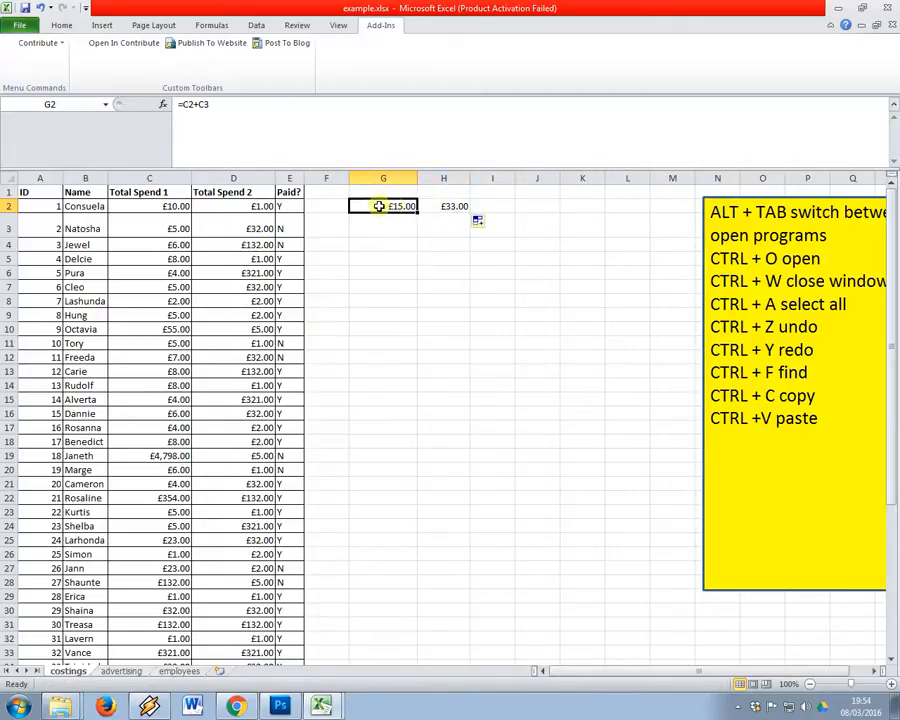
click(451, 203)
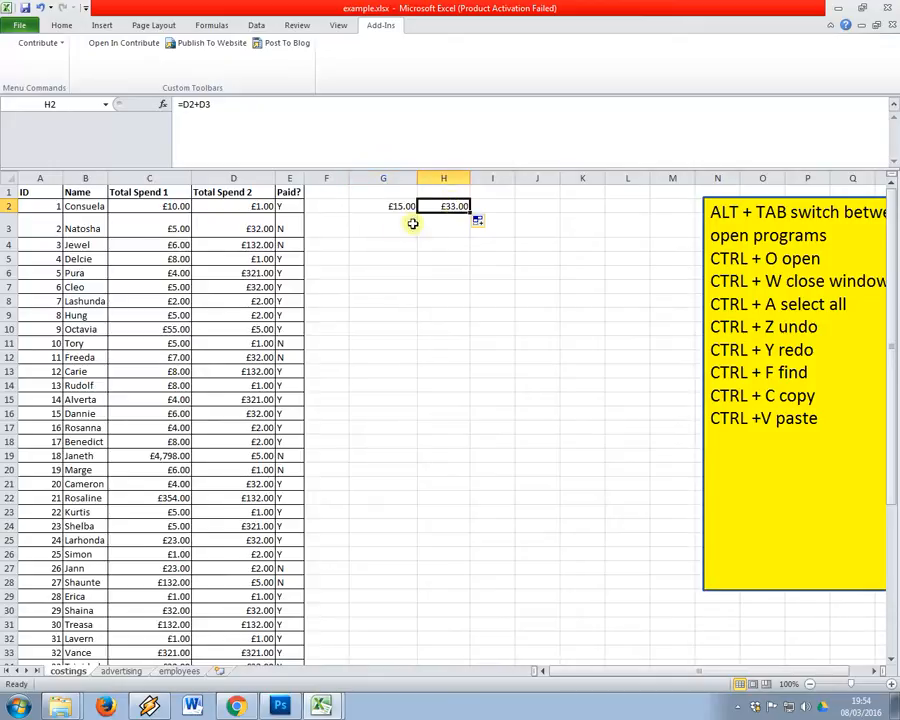
click(248, 206)
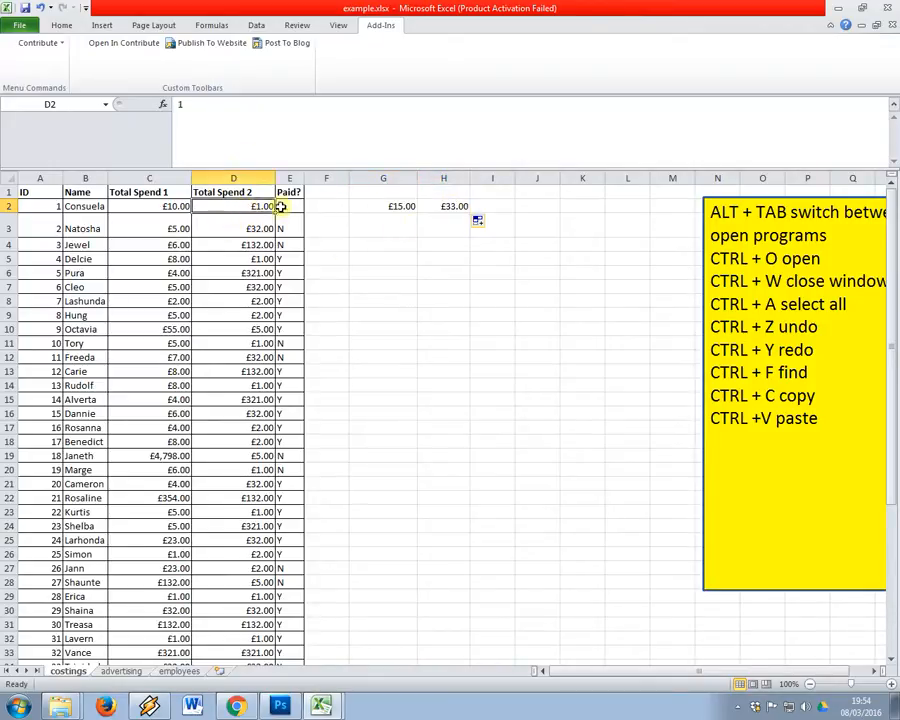
click(440, 206)
click(395, 206)
click(440, 205)
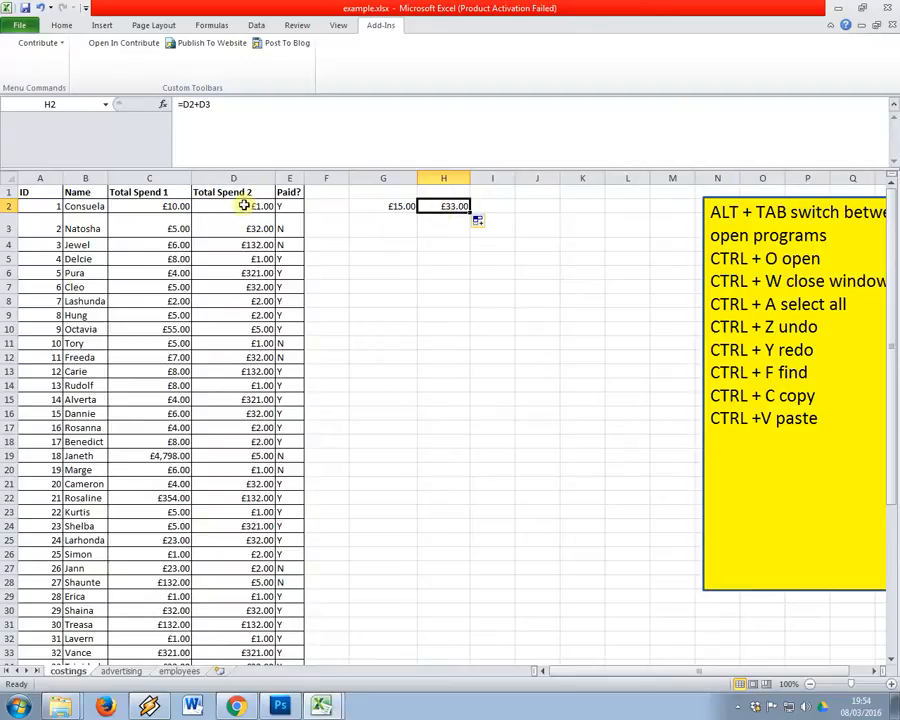
Clear the copied formula from H2 and reselect G2
click(401, 208)
key(Right)
key(Delete)
key(Left)
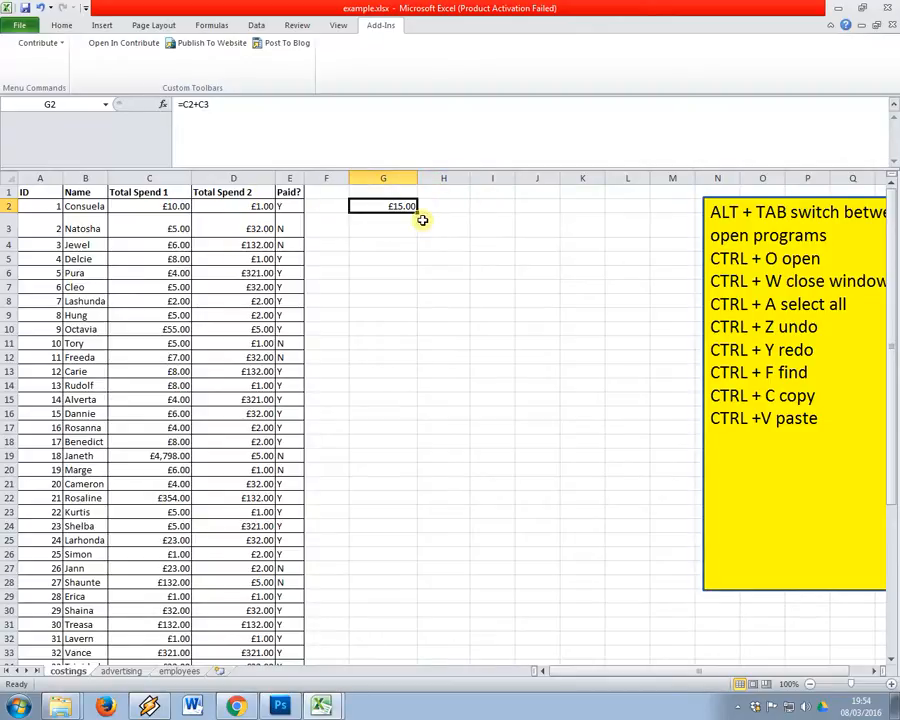
Make both references in the G2 formula absolute so that it reads =$C$2+$C$3
click(193, 104)
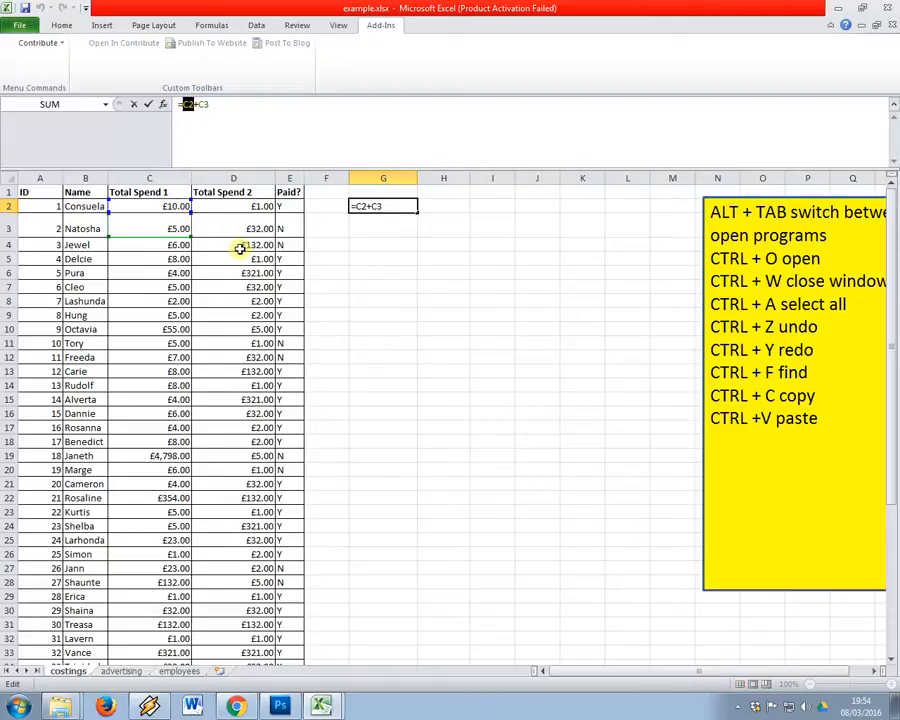
key(F4)
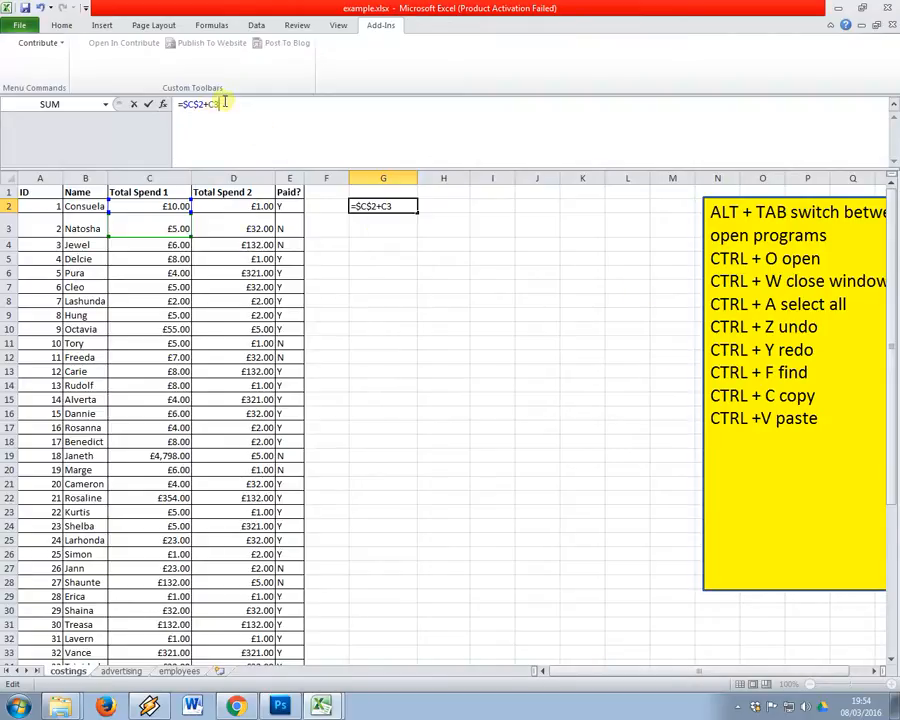
key(F4)
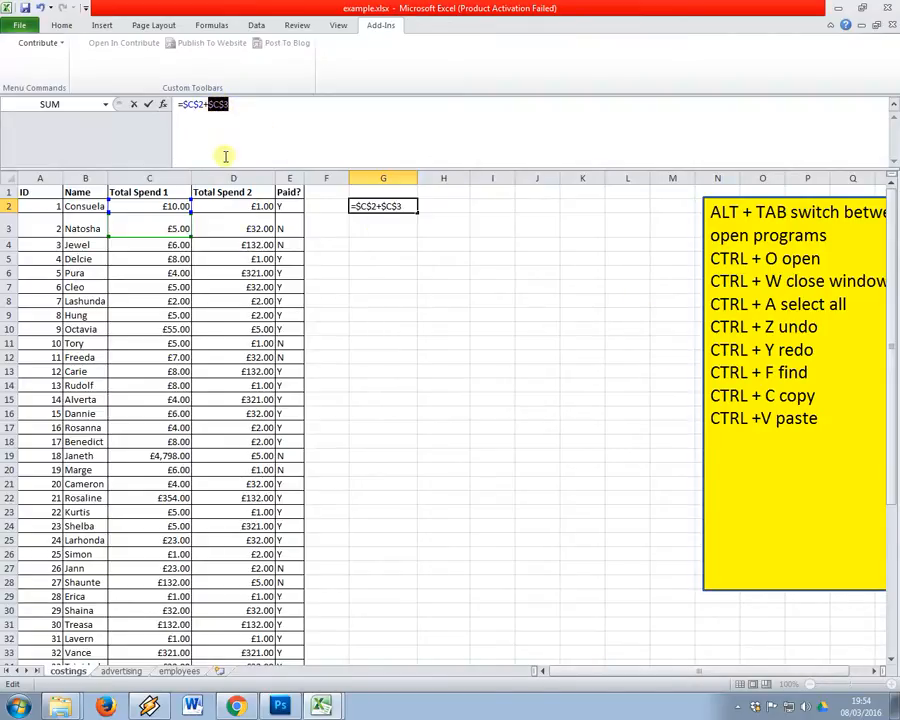
key(Return)
Test the absolute references by filling the G2 formula into H2 and comparing both cells, and clear the copy
click(412, 208)
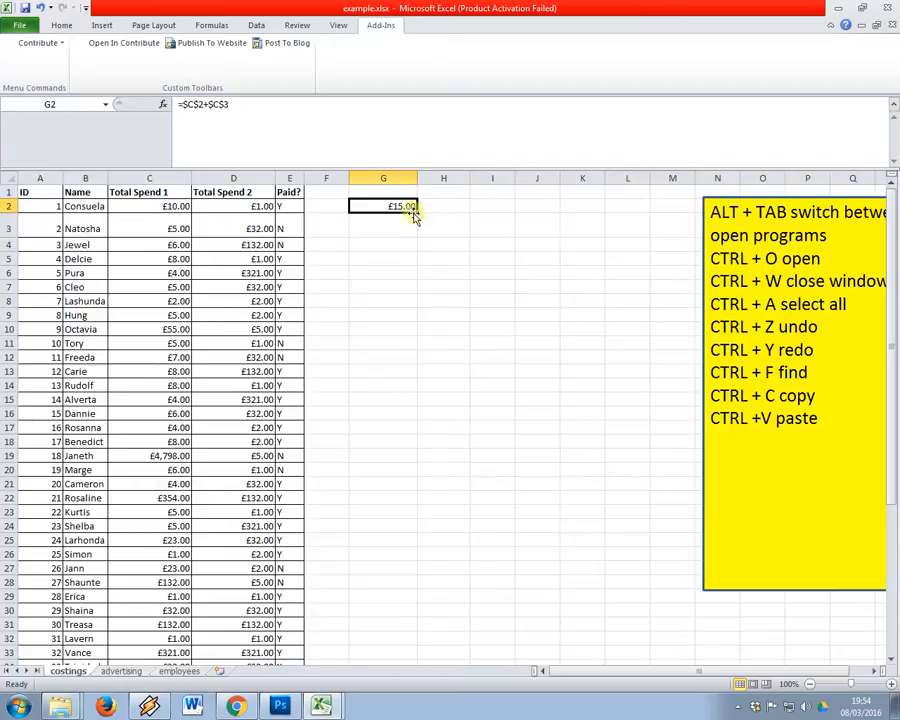
drag(416, 213, 454, 212)
click(448, 205)
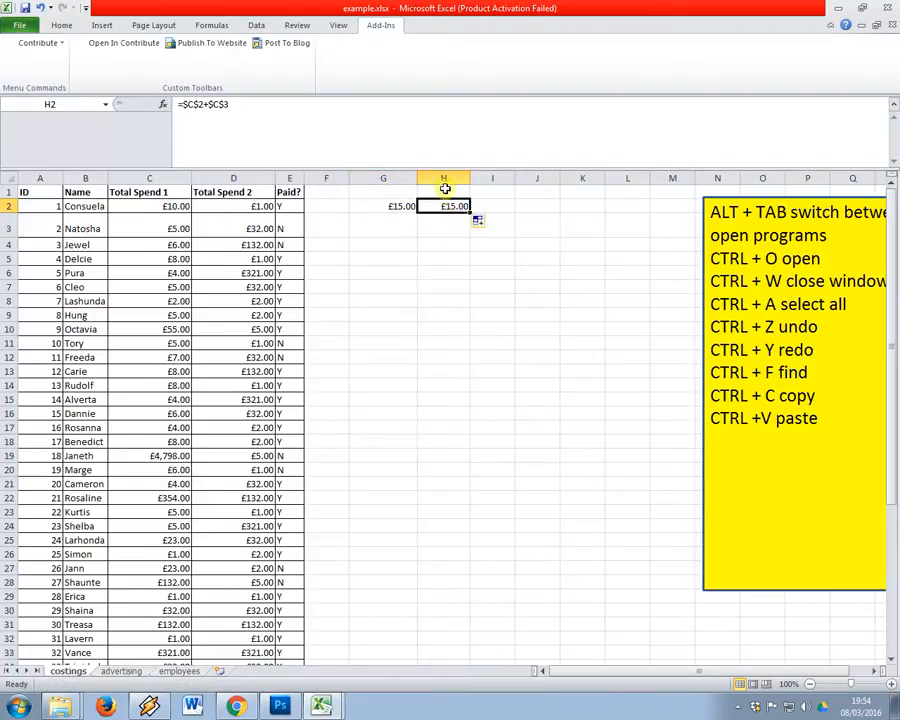
key(Down)
key(Up)
key(Left)
key(Right)
key(Left)
key(Right)
key(Delete)
key(Left)
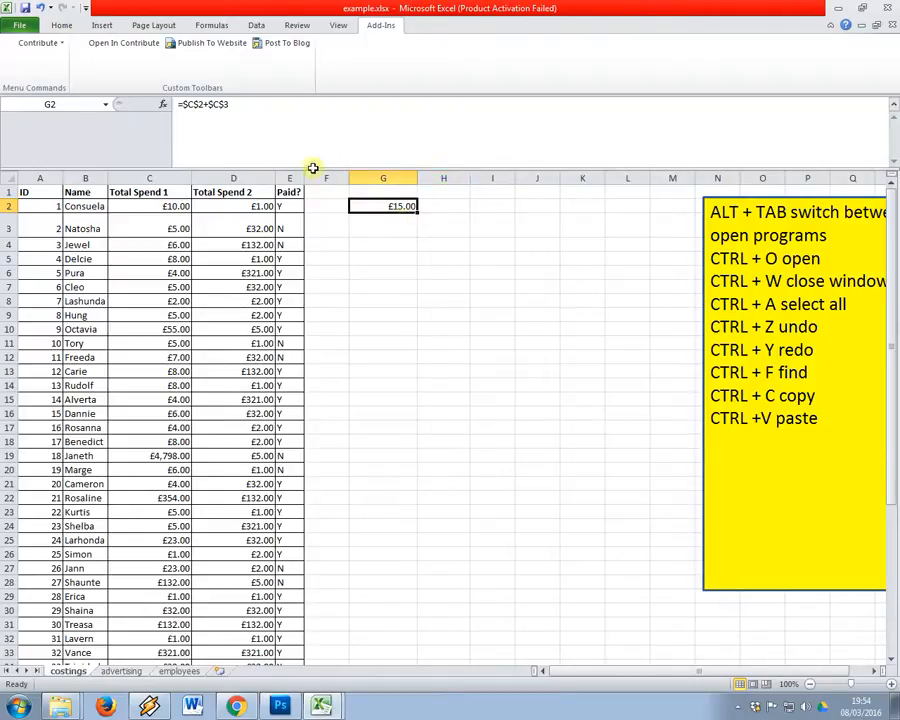
Make the second reference in G2 relative again so that the formula reads =$C$2+C3
click(211, 104)
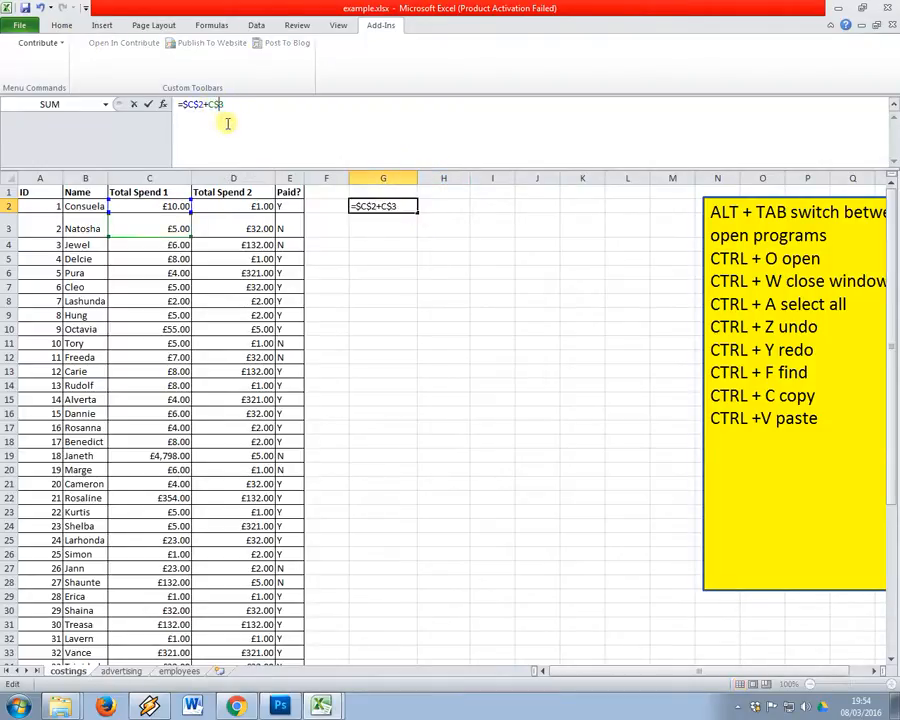
key(BackSpace)
key(Return)
key(Up)
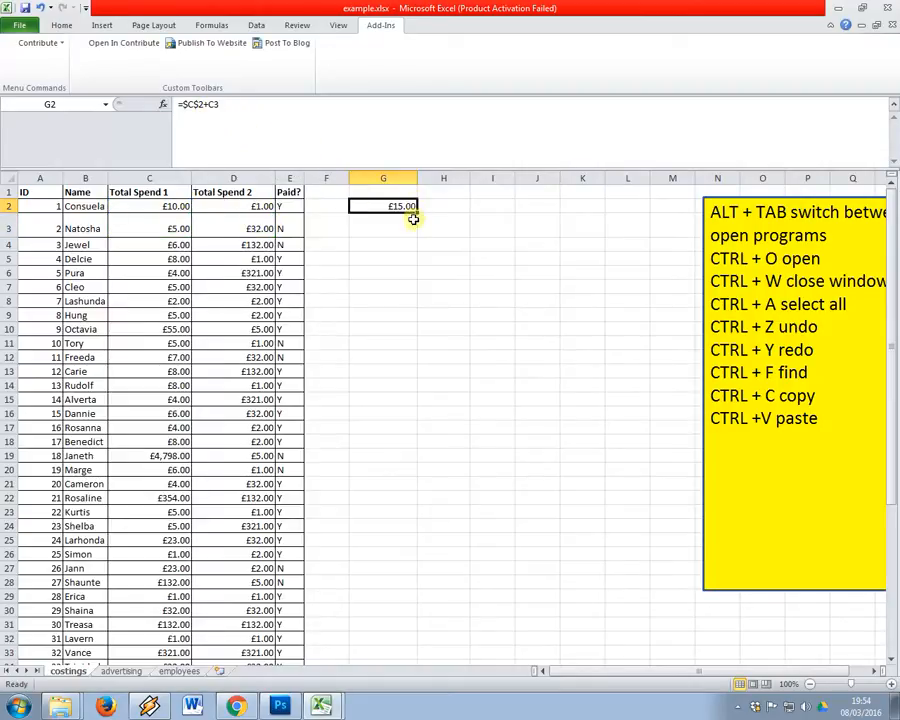
Fill the G2 formula with one absolute and one relative reference into H2 and compare the two formulas
drag(415, 213, 450, 208)
key(Right)
key(Left)
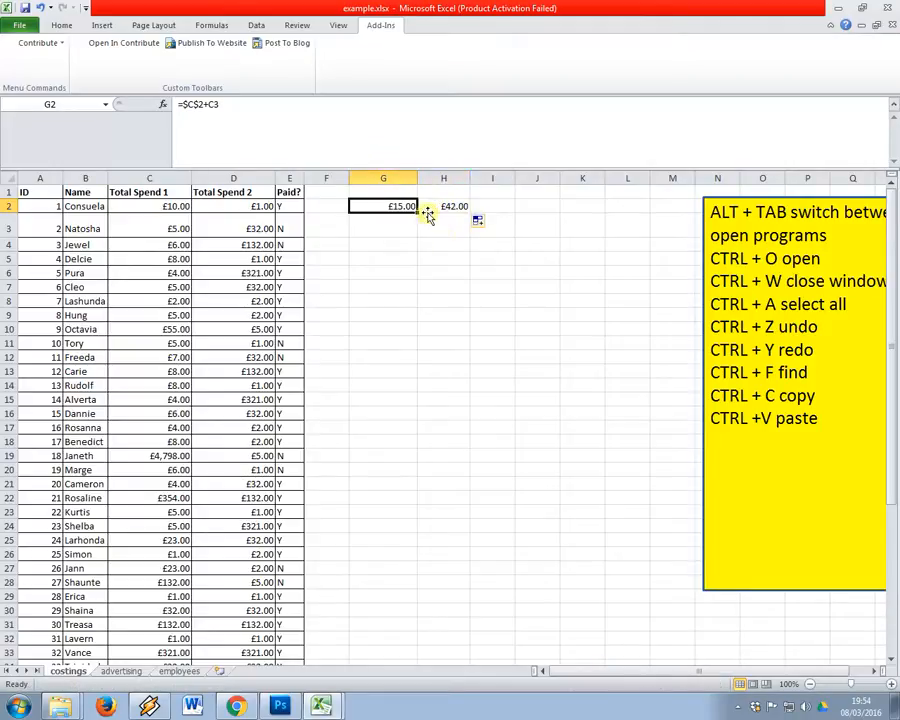
key(Right)
key(Left)
key(Right)
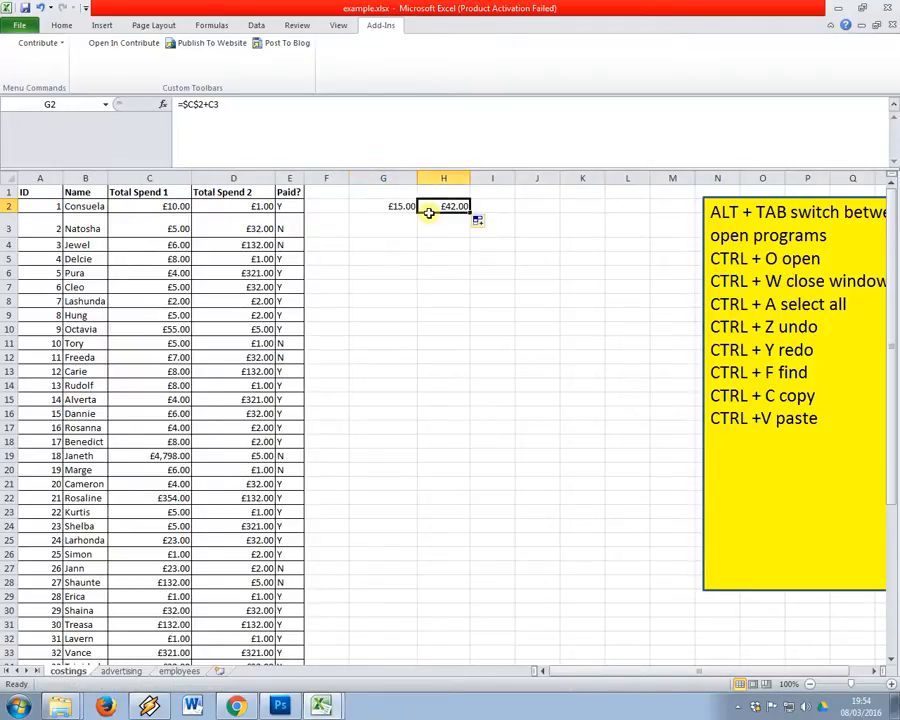
key(Left)
key(Right)
key(Left)
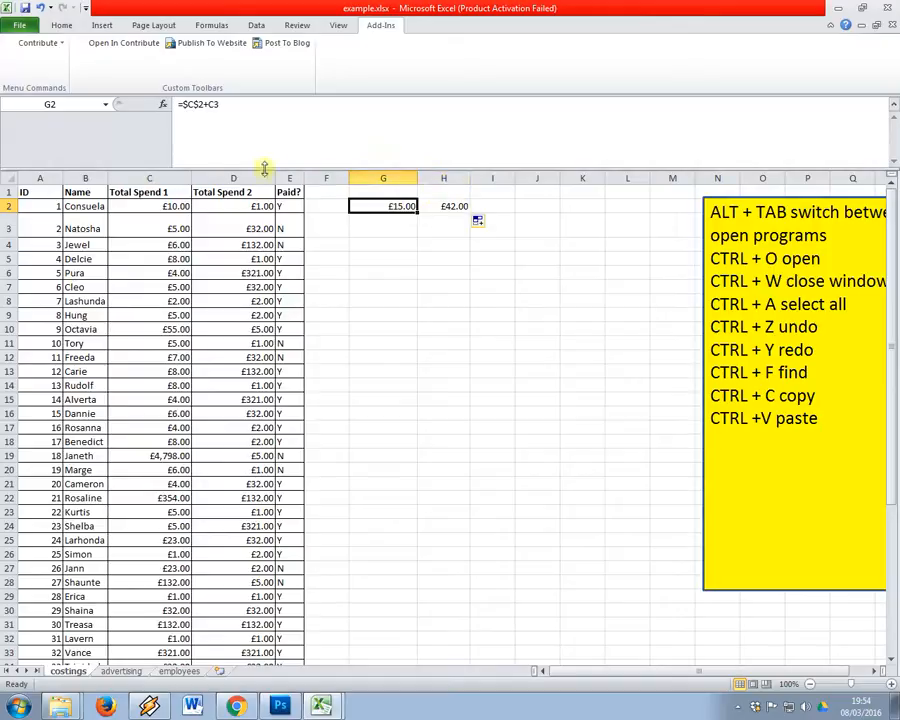
key(Right)
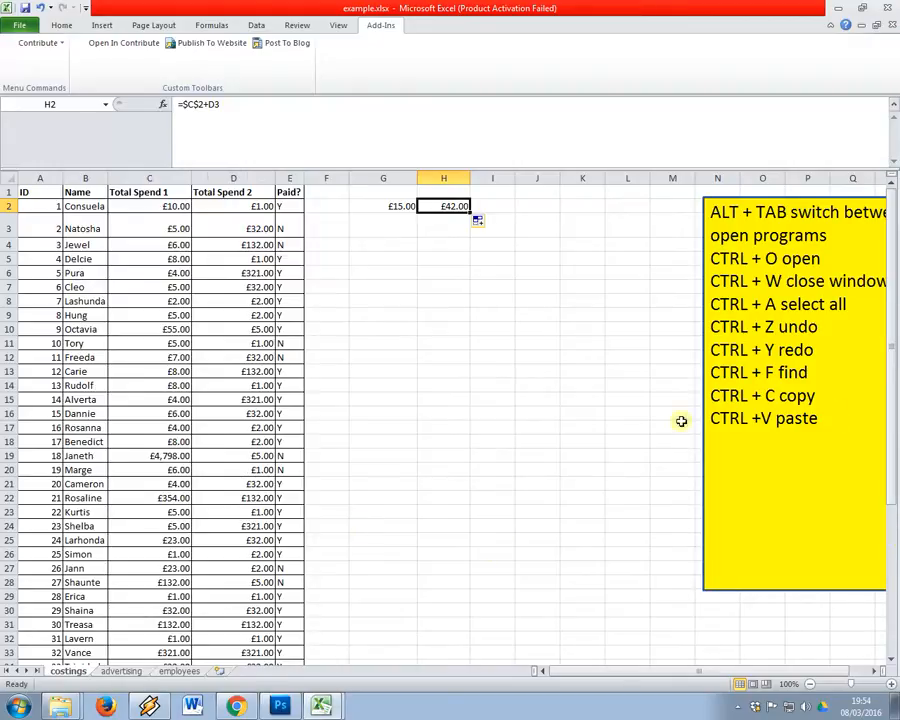
Add the line "F4 - absolute reference" to the end of the yellow shortcuts text box and clear cells G2:H4
click(836, 408)
key(Return)
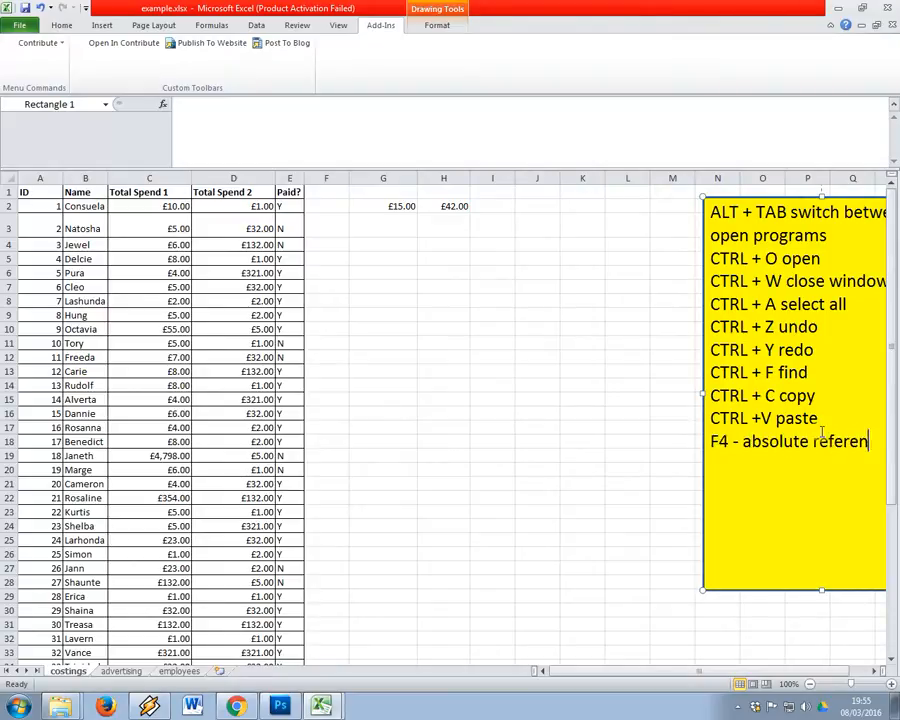
click(508, 293)
drag(445, 228, 382, 211)
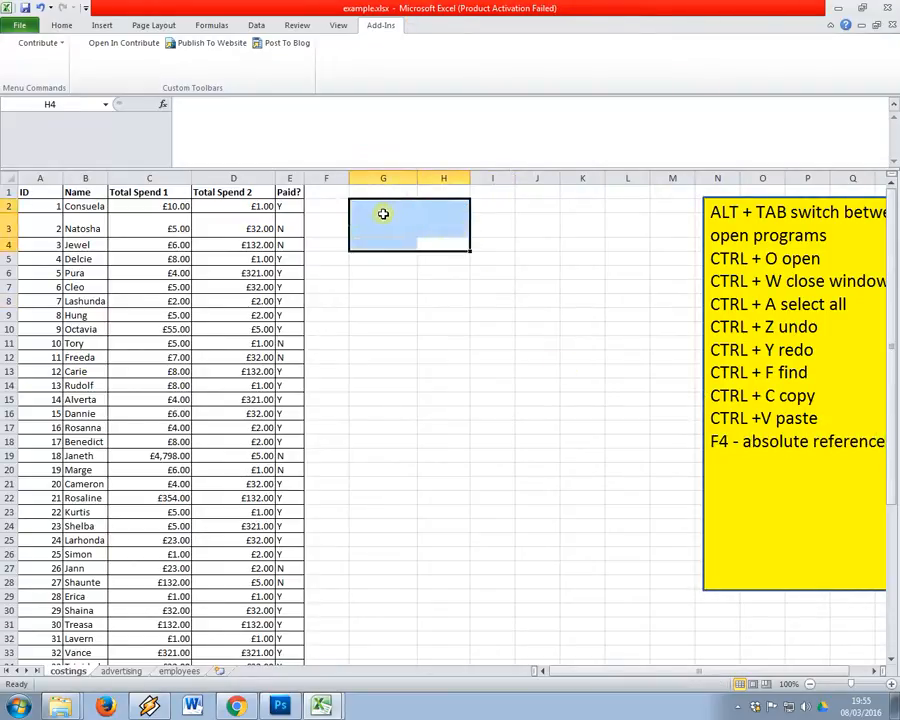
Switch to the Spreadsheet Skills Workbook in Google Slides and view slide 50, 4.4.2 Functions
key(alt+Tab)
click(80, 336)
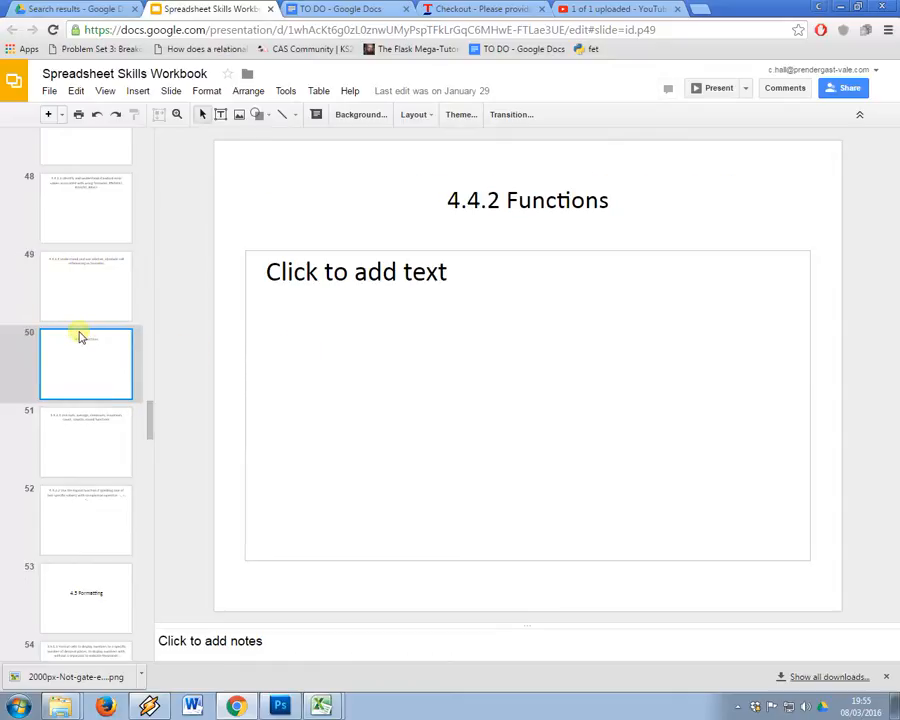
View slide 51 on sum, average, minimum, maximum, count and round functions, then switch to Excel and inspect the total formula in C47
key(Down)
key(alt+Tab)
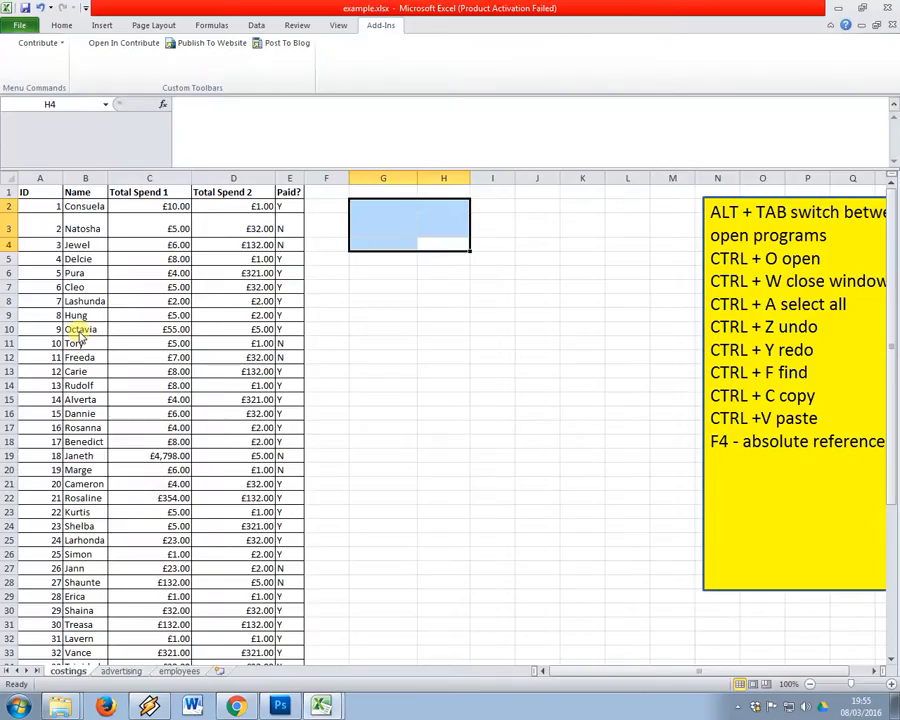
scroll(80, 338, down, 13)
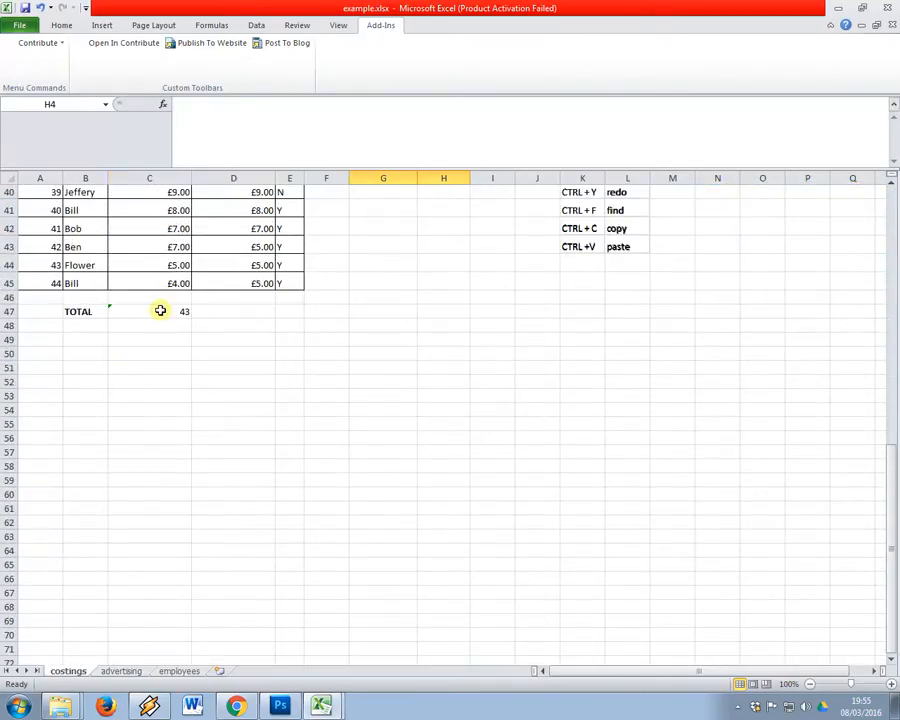
click(160, 311)
click(185, 103)
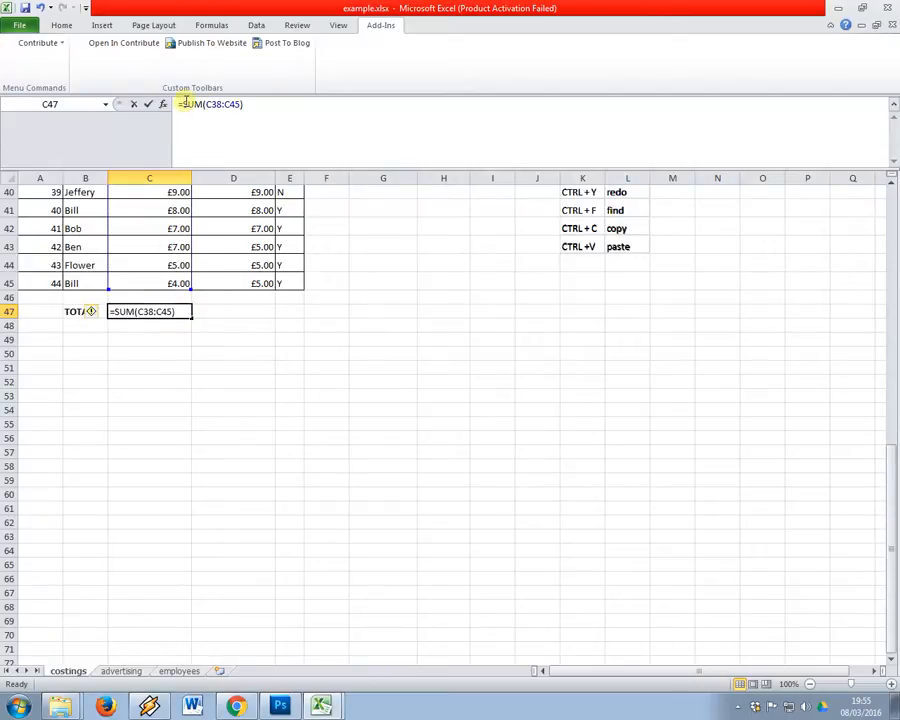
double_click(186, 103)
key(Return)
scroll(199, 323, up, 7)
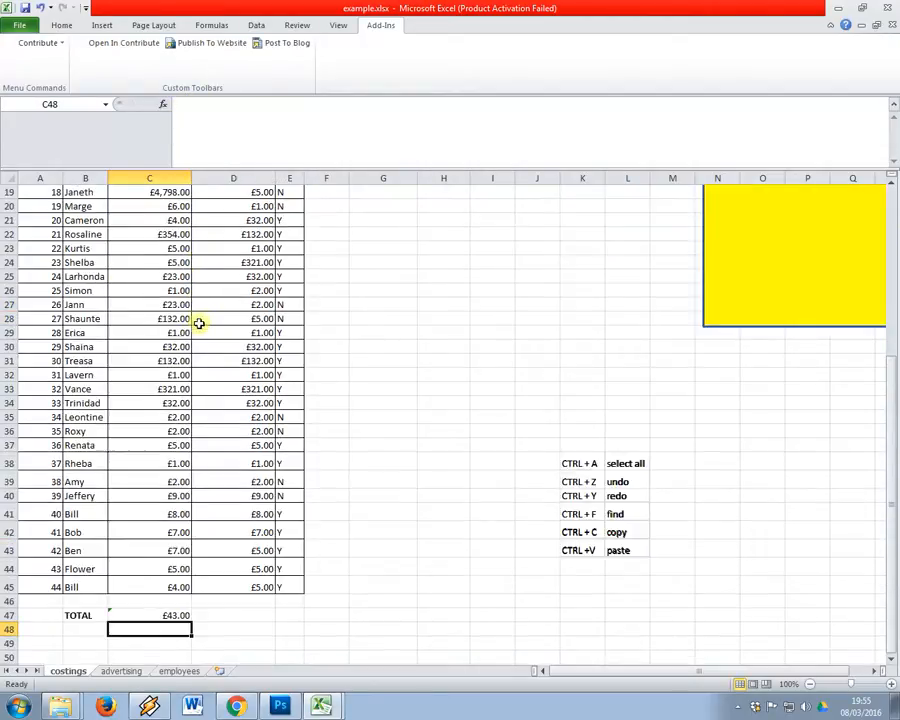
scroll(205, 280, up, 6)
scroll(170, 225, down, 11)
Correct the range of the total formula in C47 so that it reads =SUM(C2:C45)
click(150, 404)
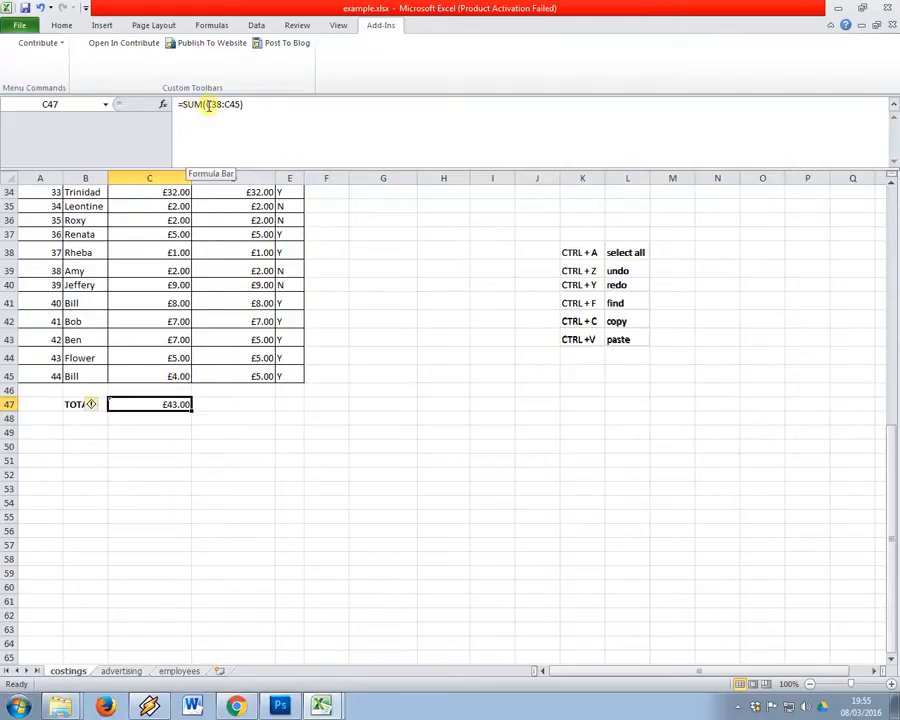
drag(205, 104, 247, 110)
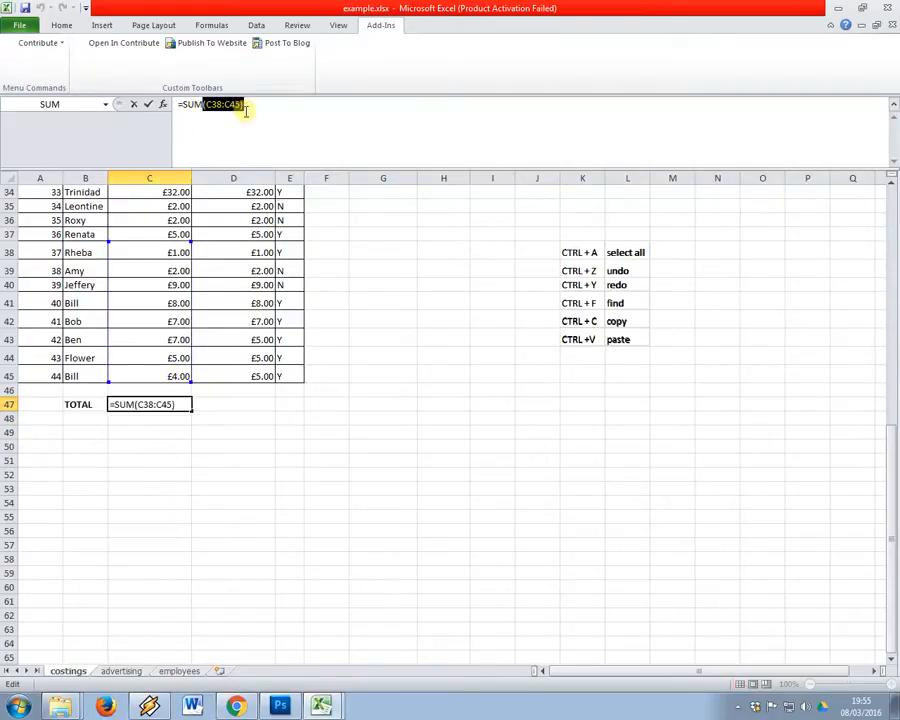
click(218, 104)
key(BackSpace)
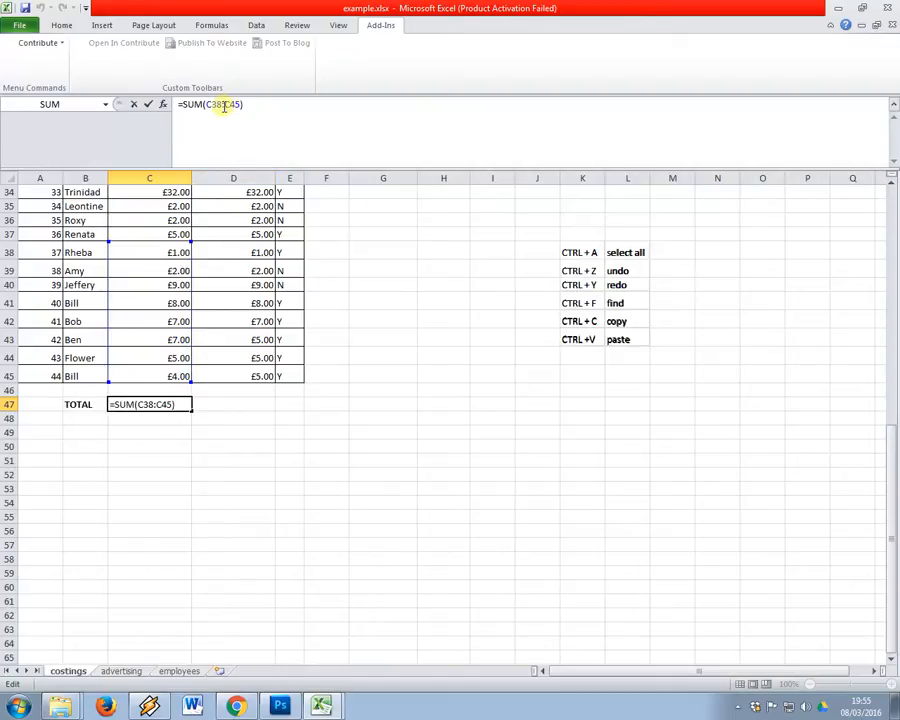
key(BackSpace)
text(2)
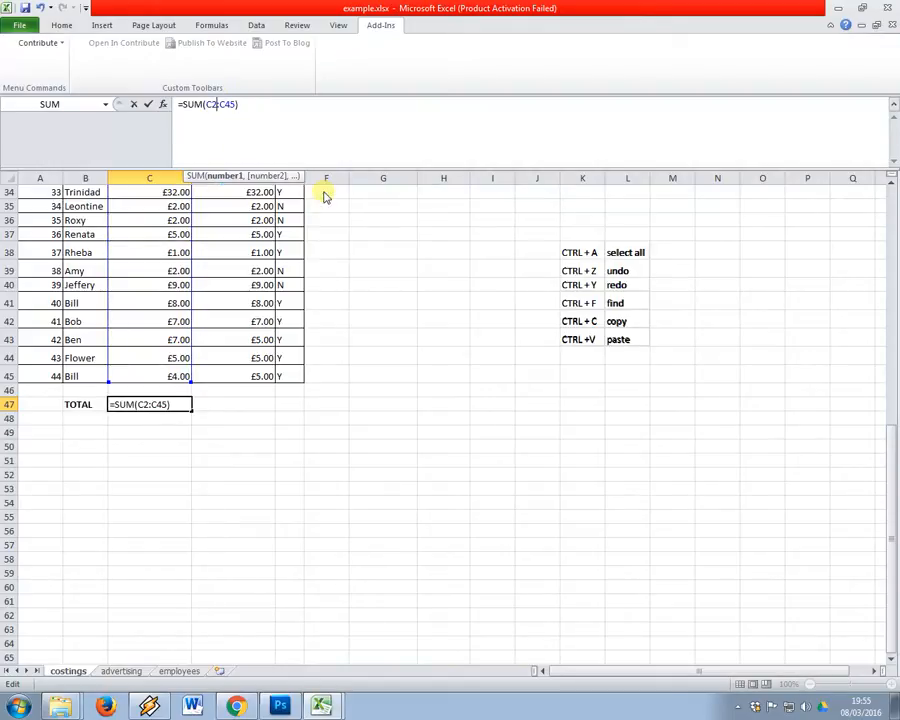
key(Return)
key(Up)
Check the total formula's range against the first and last Total Spend 1 cells, C2 and C45
scroll(208, 308, up, 6)
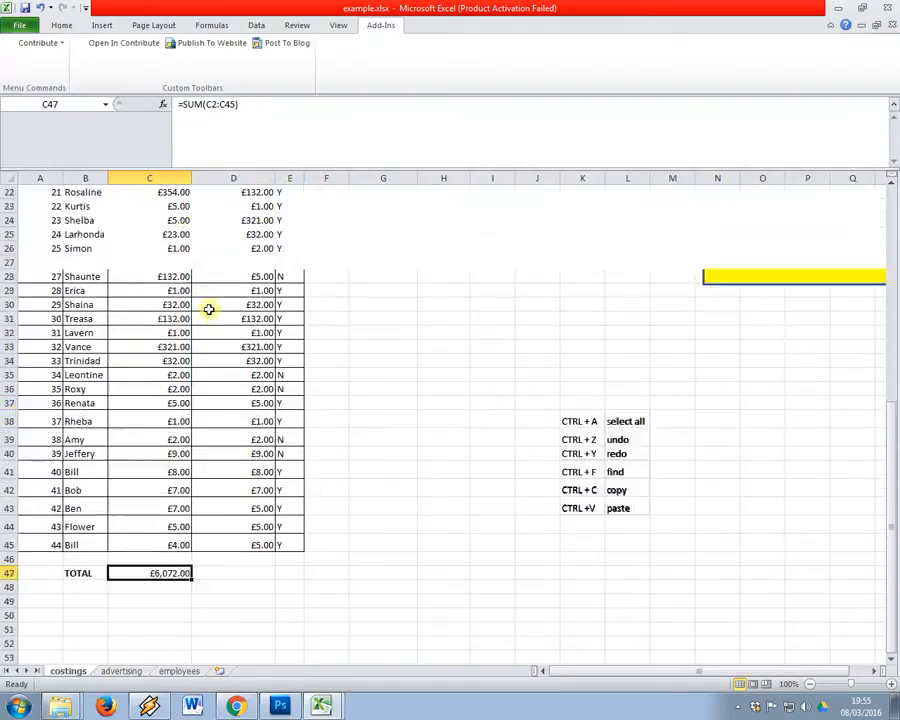
scroll(184, 372, up, 5)
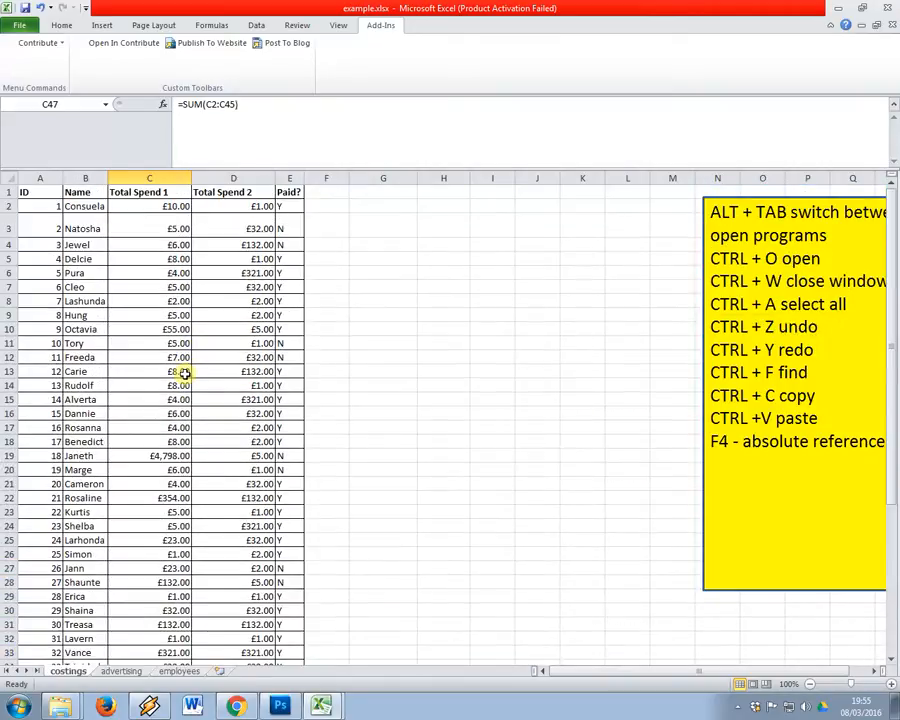
click(139, 202)
scroll(163, 232, down, 7)
scroll(165, 222, up, 7)
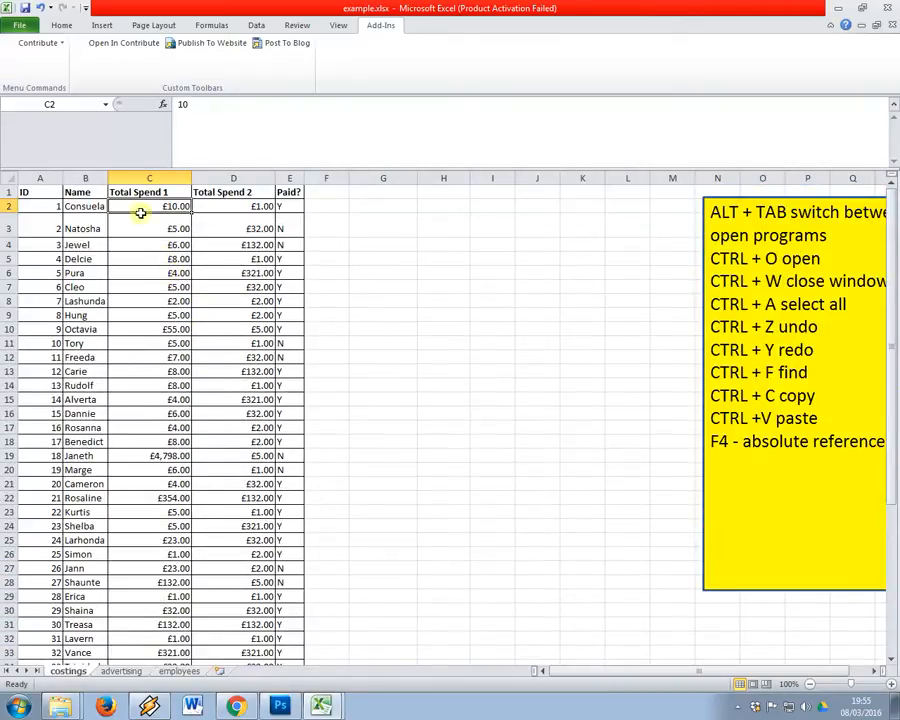
scroll(57, 288, down, 3)
scroll(57, 288, down, 7)
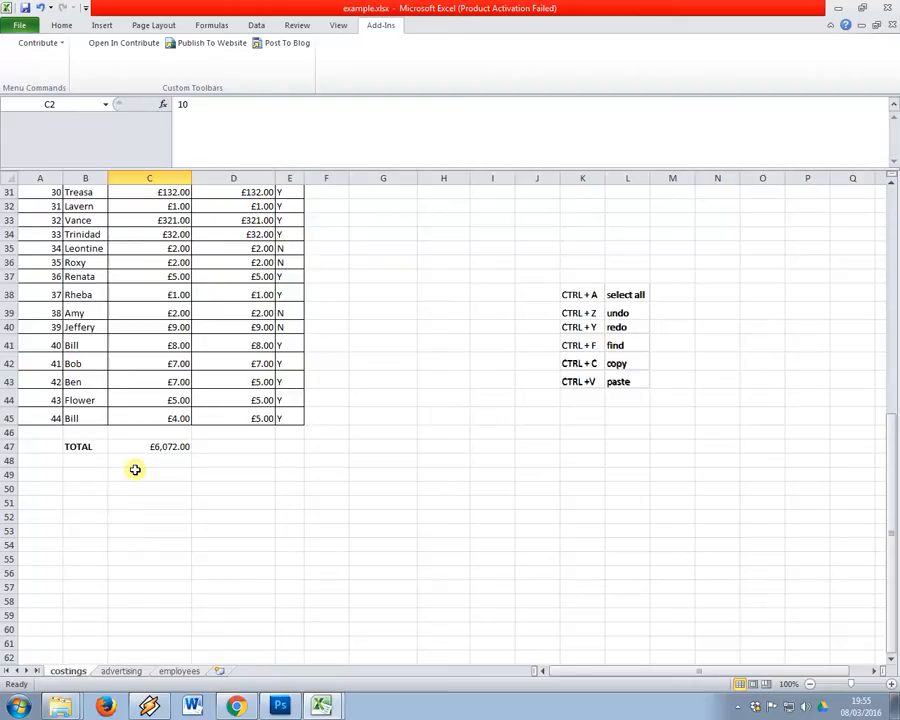
click(166, 418)
click(168, 449)
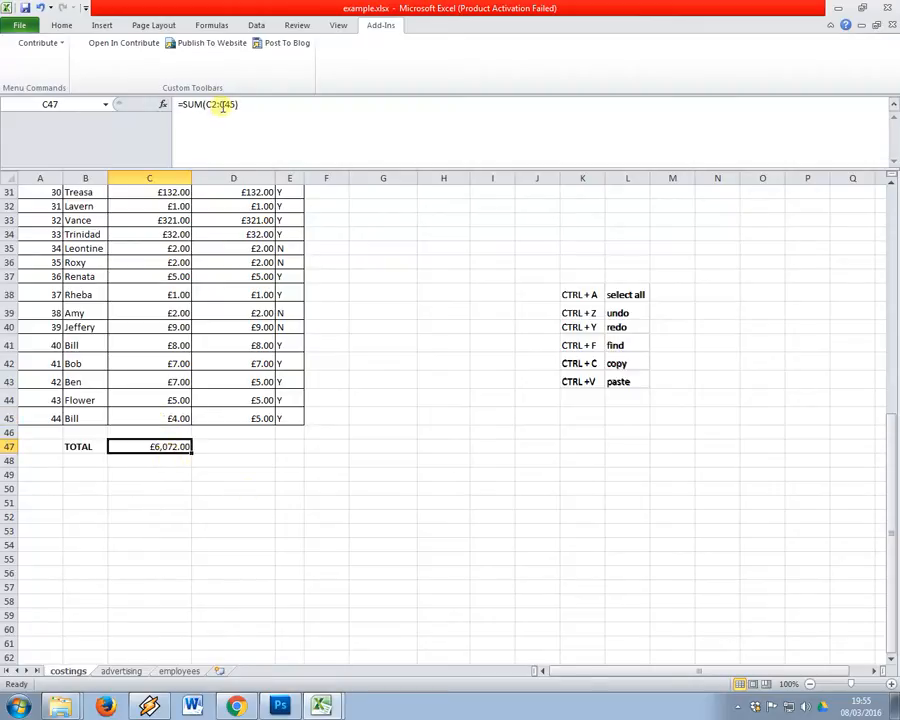
Enter the label AVERAGE in B48, below the TOTAL label
key(Return)
key(Left)
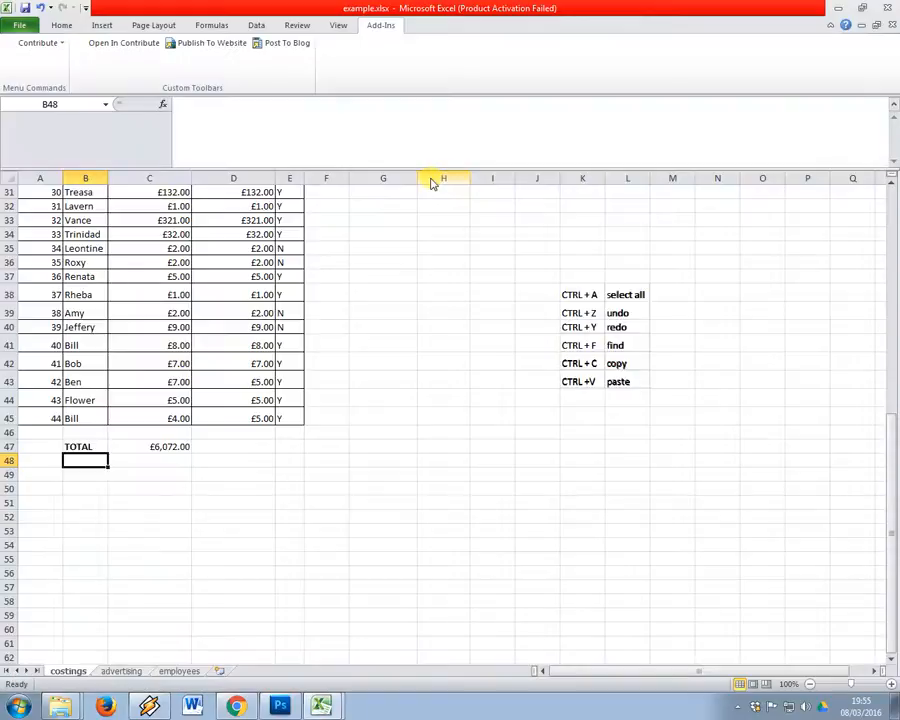
text(AVERAGe)
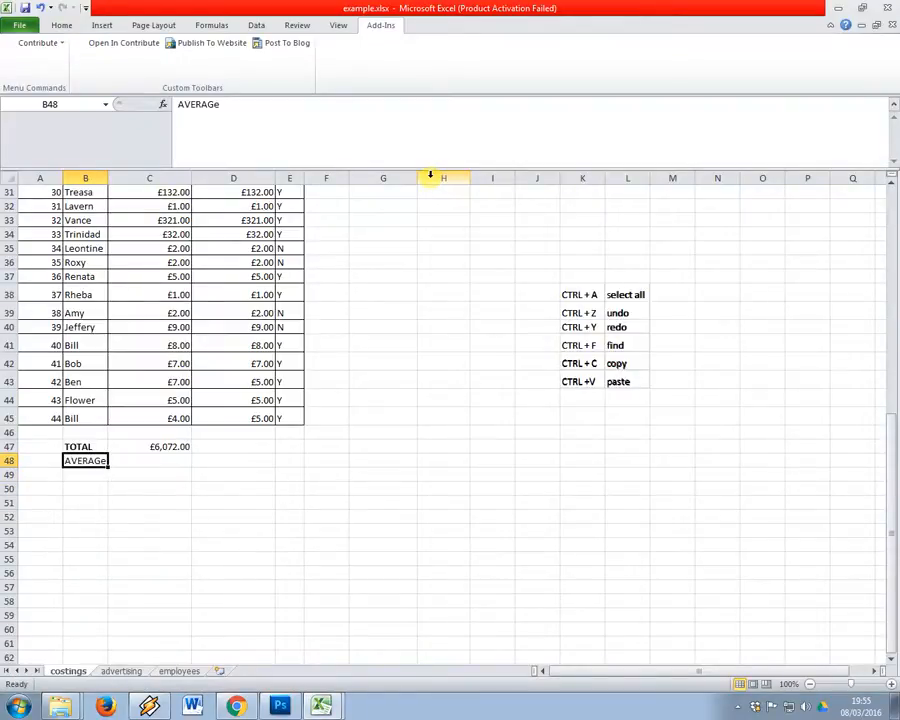
key(BackSpace)
key(BackSpace)
key(BackSpace)
key(BackSpace)
key(BackSpace)
key(BackSpace)
text(VERAGE)
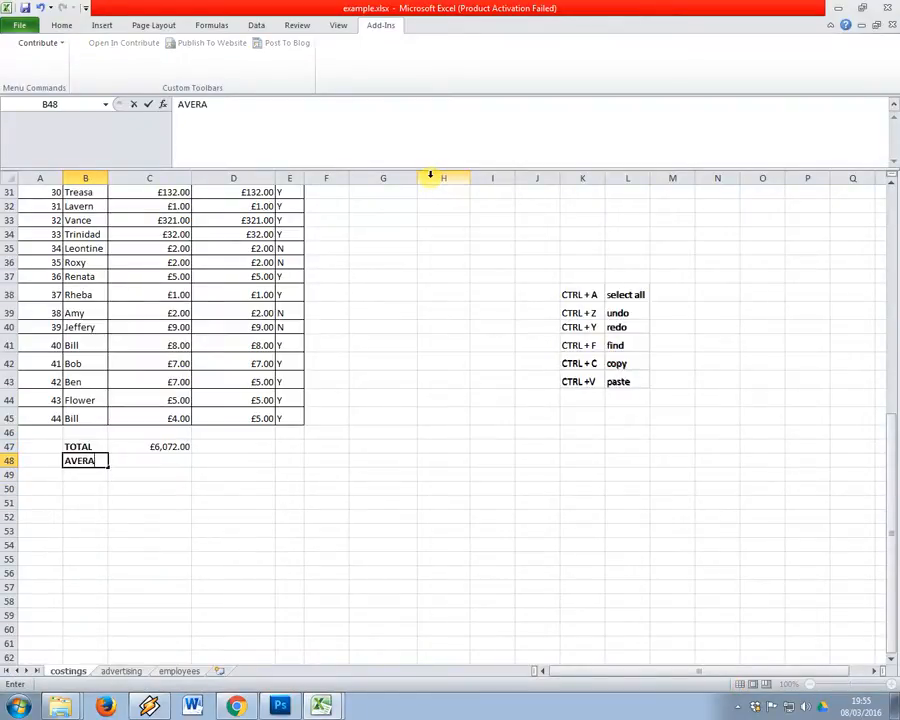
key(Return)
Calculate the average of Total Spend 1 in C48 with the formula =AVERAGE(C2:C45)
key(Up)
key(Right)
text(=AV)
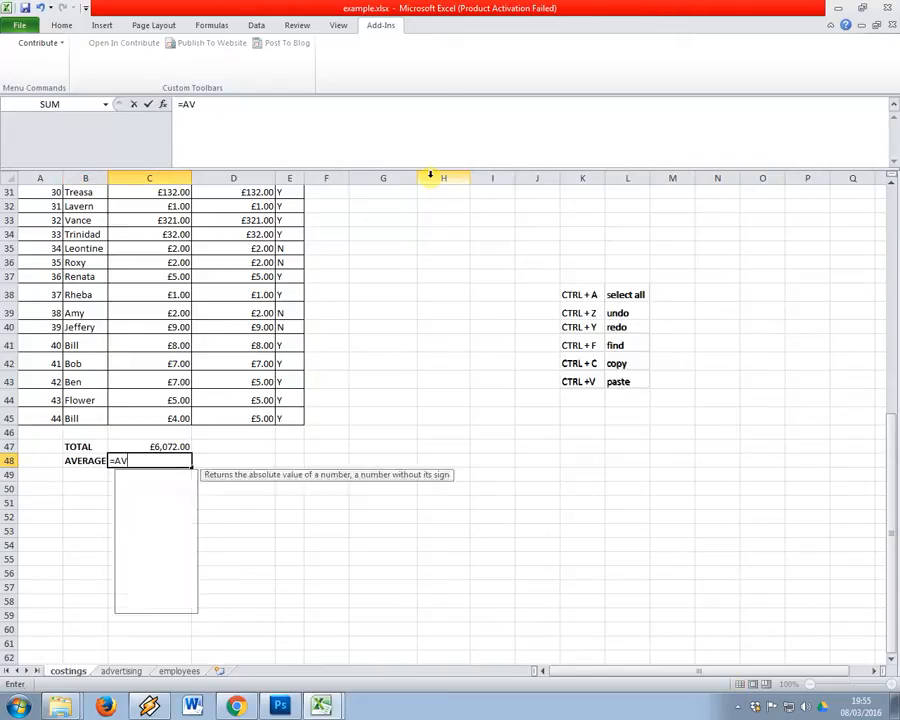
text(ERAGE()
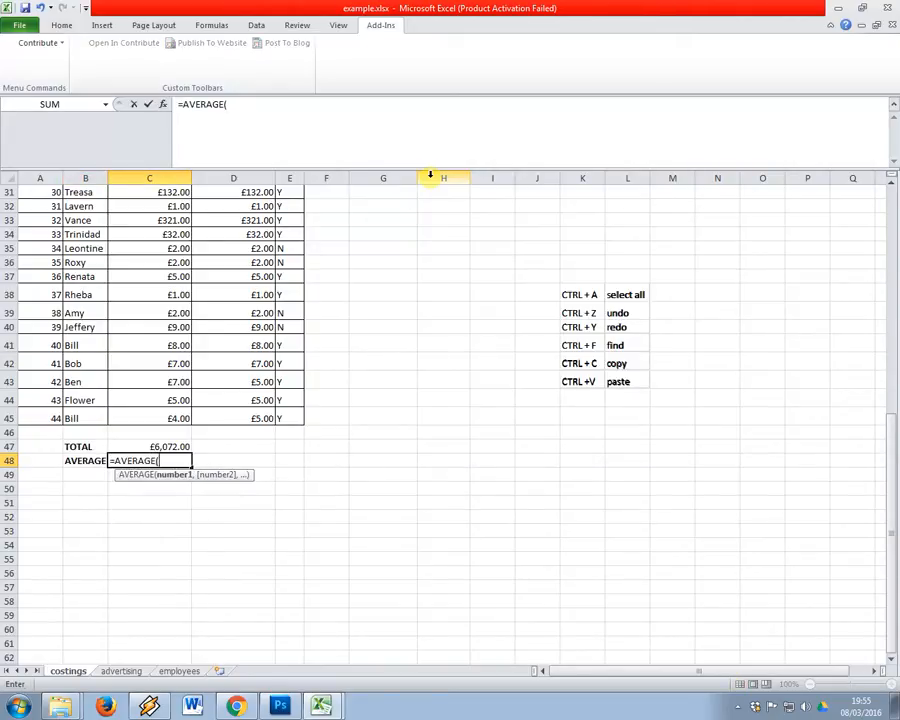
text()C2:C)
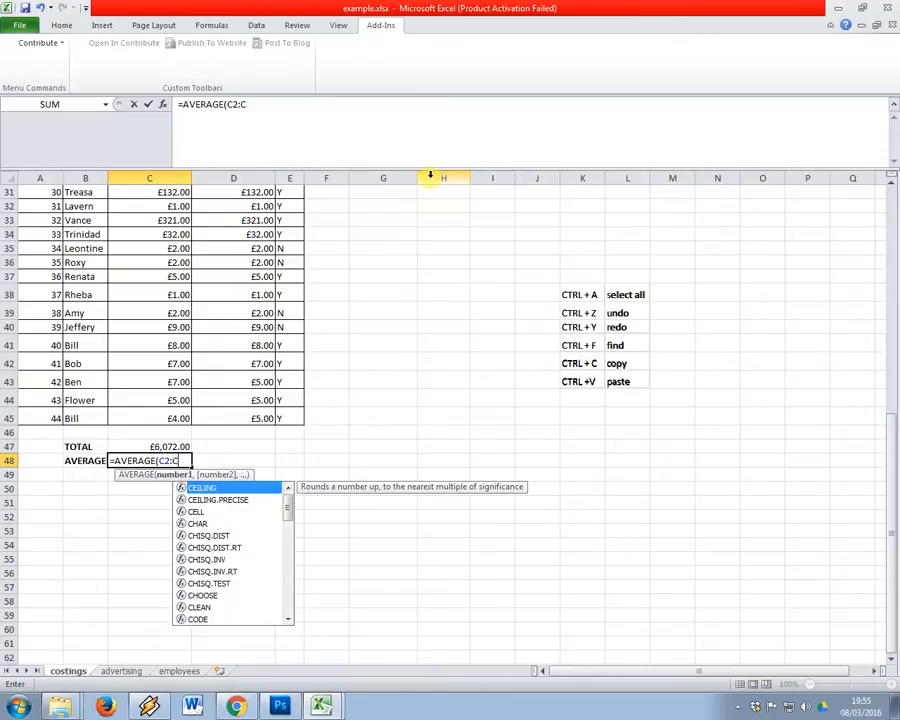
text(45))
key(Return)
key(Up)
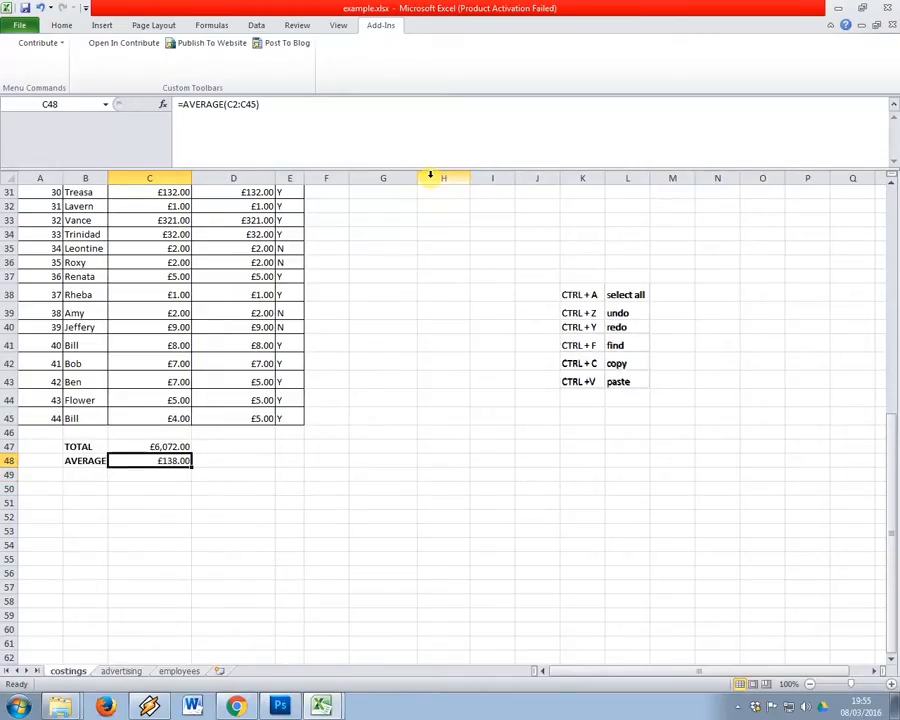
Check the function list on the workbook slide and add the labels MIN in B49 and MAX in B50
key(alt+Tab)
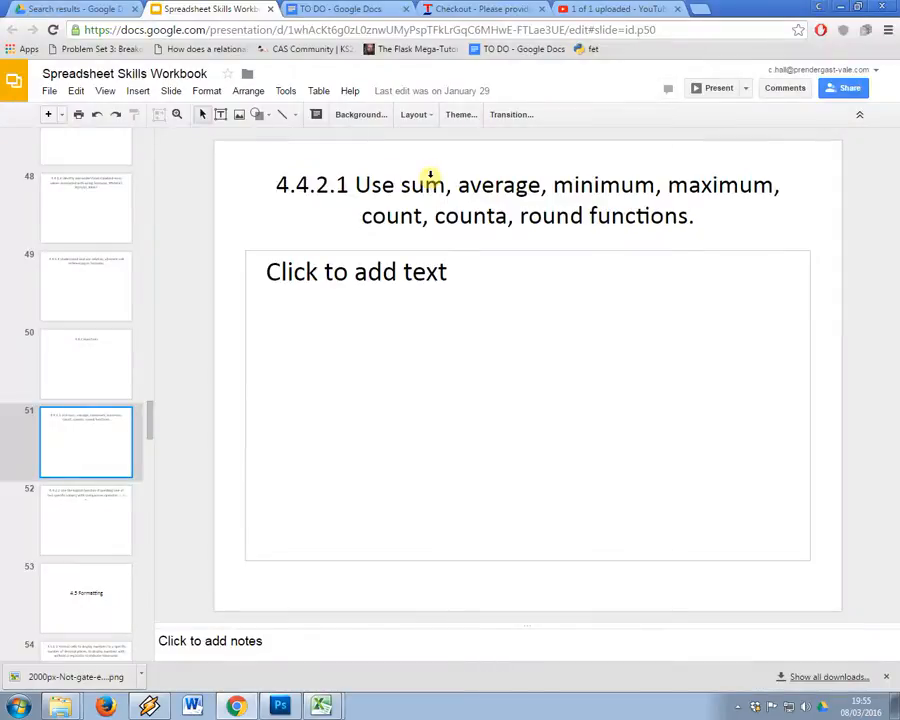
key(alt+Tab)
key(Down)
key(Left)
text(MIN)
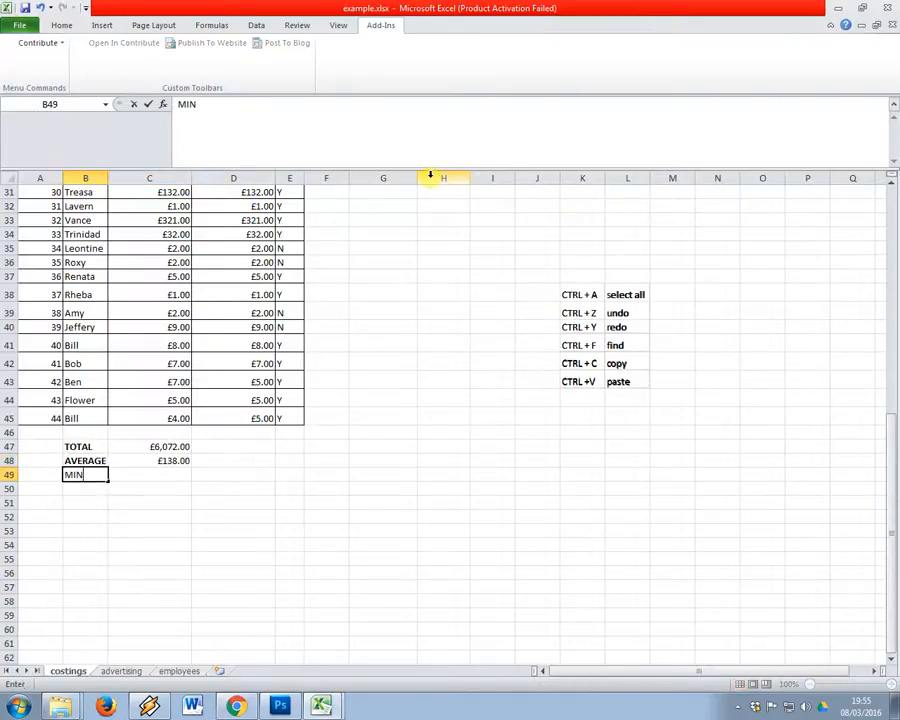
key(Return)
text(MAX)
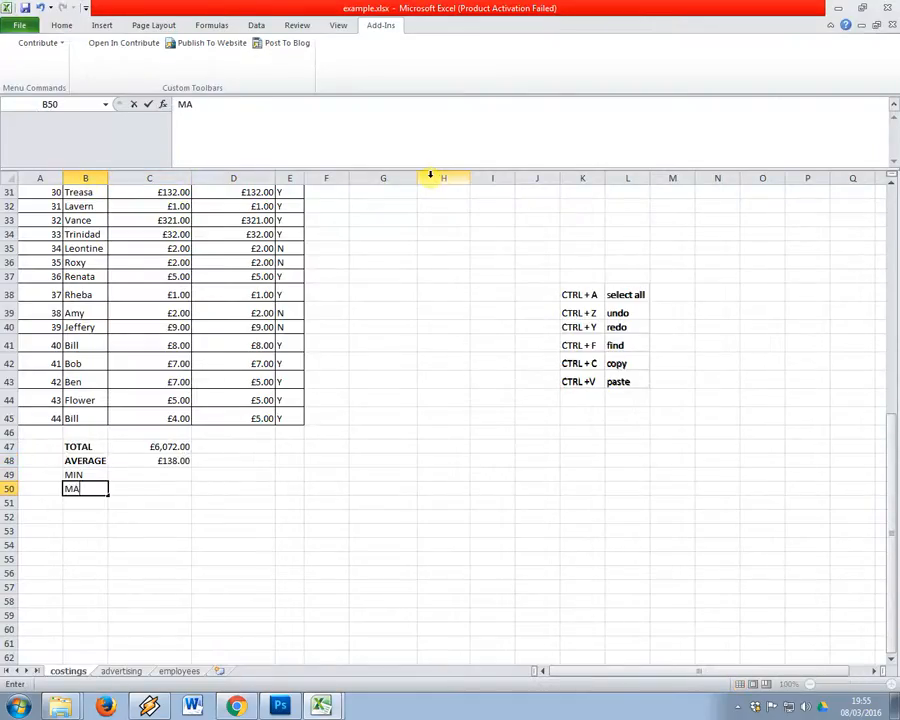
key(Return)
Make the MIN and MAX labels in B49 and B50 bold
key(Up)
key(ctrl+b)
key(Up)
key(ctrl+b)
key(Down)
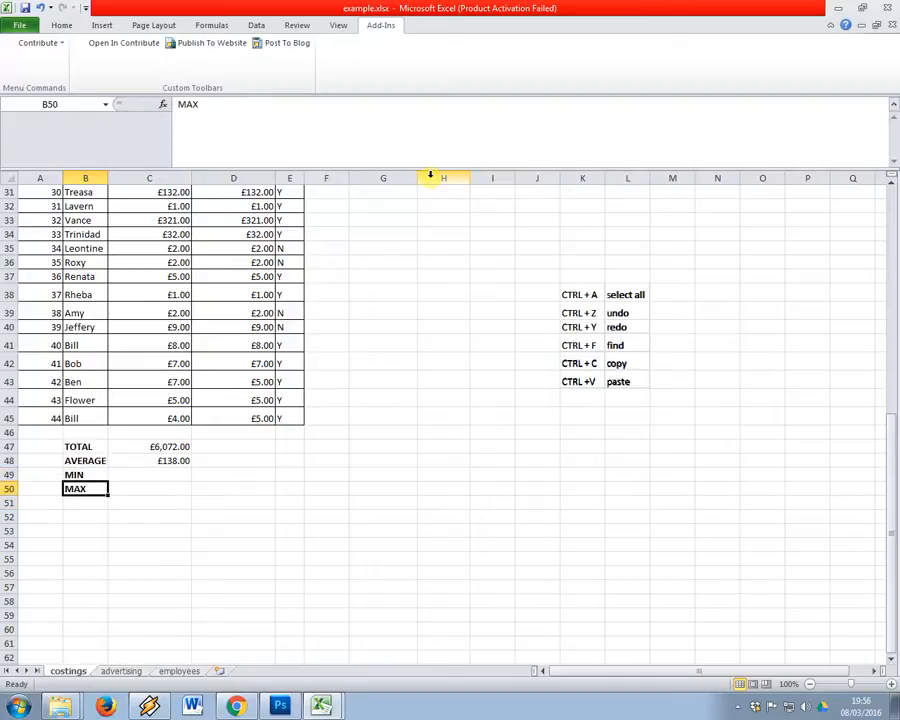
Write the formula =min(c2:c45) in C49, beside the MIN label
key(Up)
key(Right)
text(=max9c)
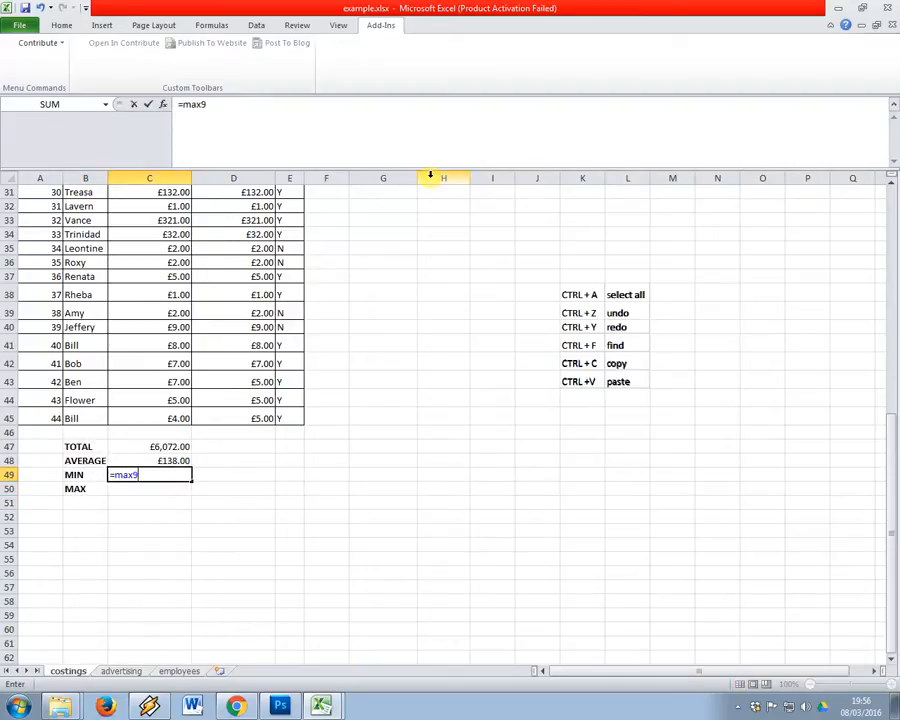
key(BackSpace)
key(BackSpace)
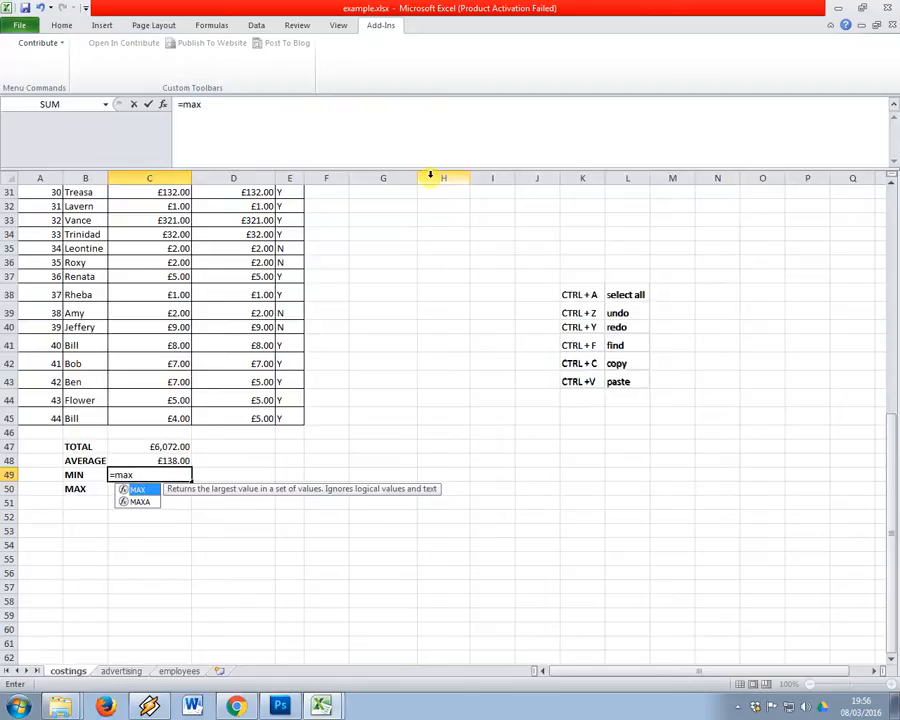
key(BackSpace)
key(BackSpace)
text(in(c2)
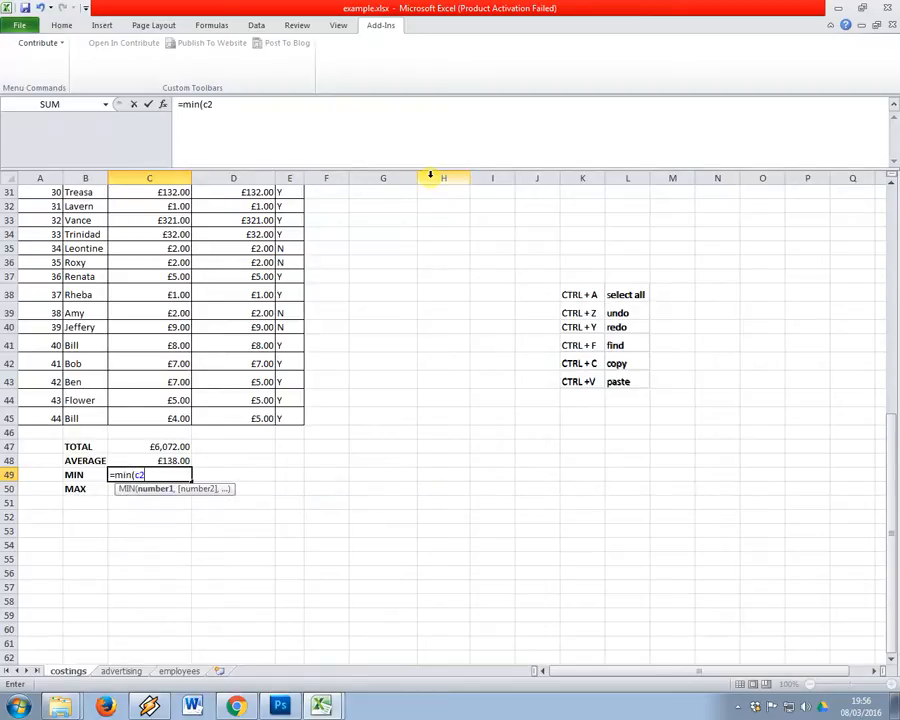
key(shift+F10)
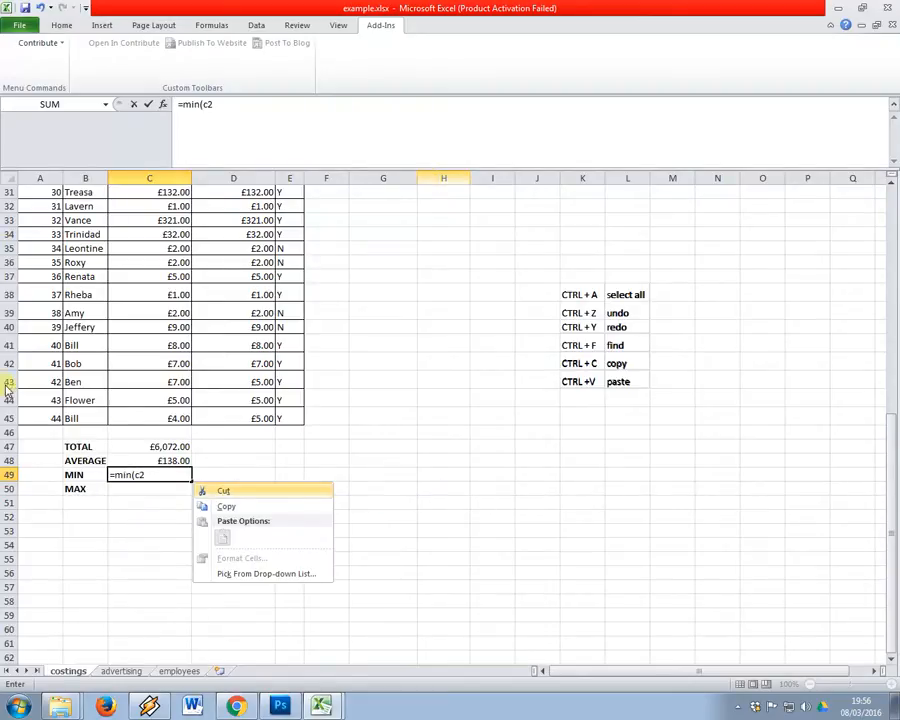
click(158, 472)
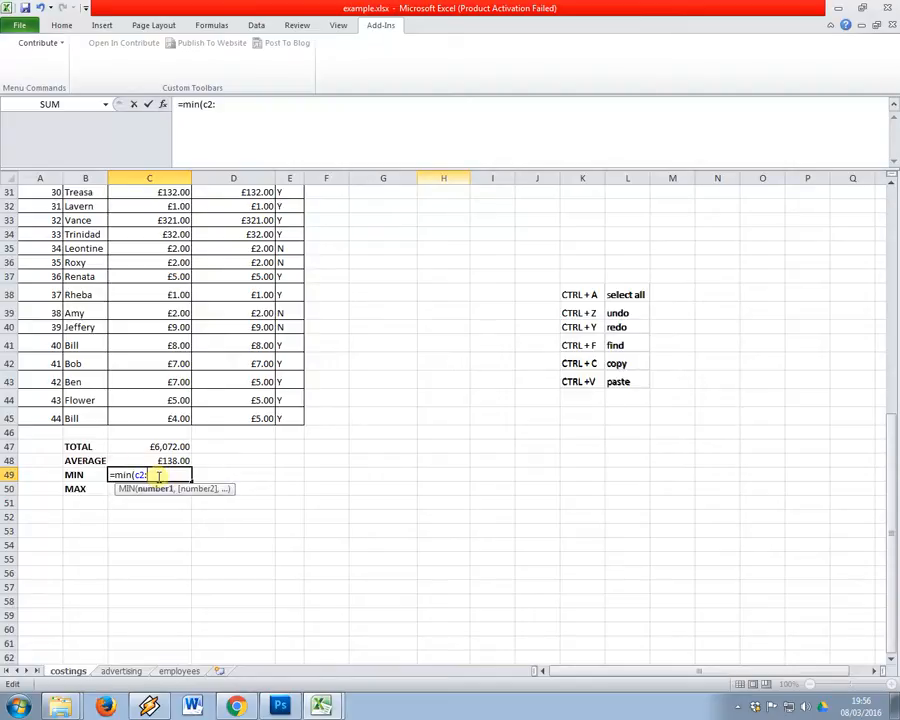
text(:c4)
Copy the bracketed range (c2:c45) from the MIN formula and reuse it to enter =MAX(C2:C45) in C50
key(shift+Left)
key(shift+Left)
key(shift+Left)
key(ctrl+c)
key(Return)
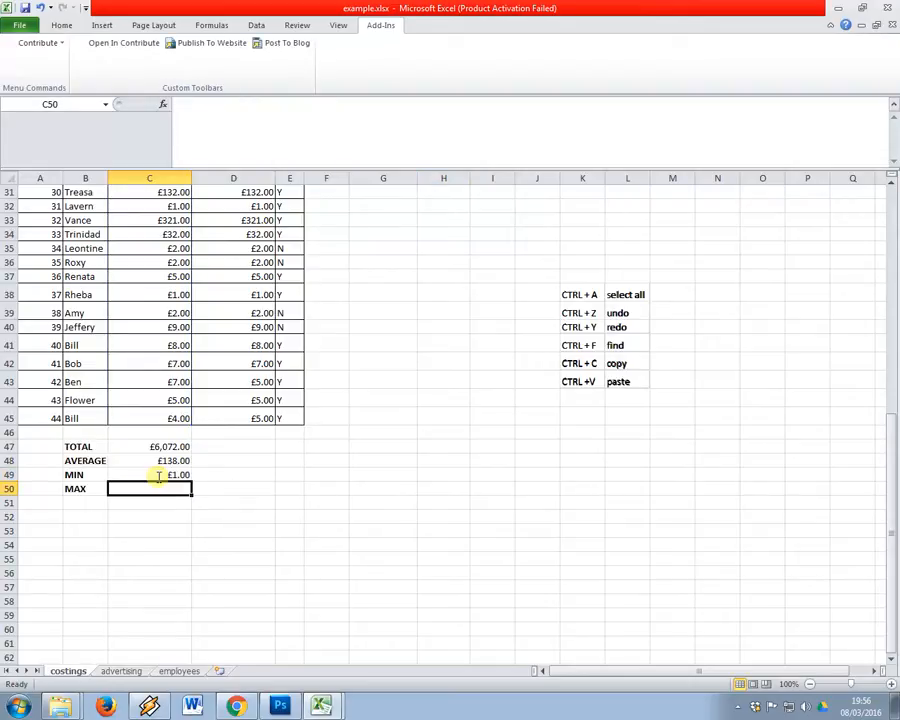
text(=max()
key(ctrl+v)
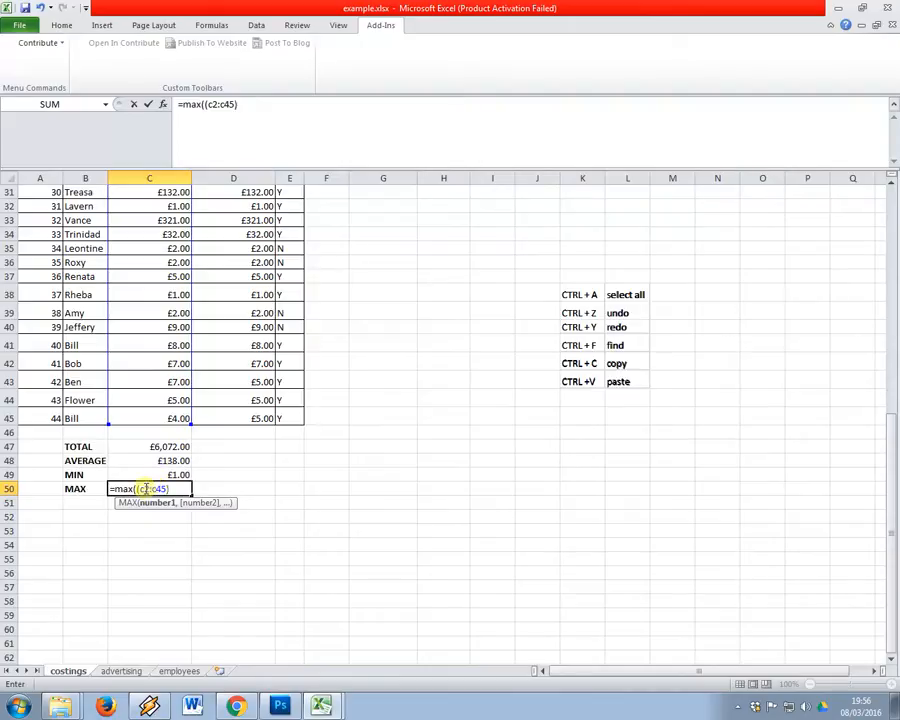
click(145, 488)
key(BackSpace)
key(Return)
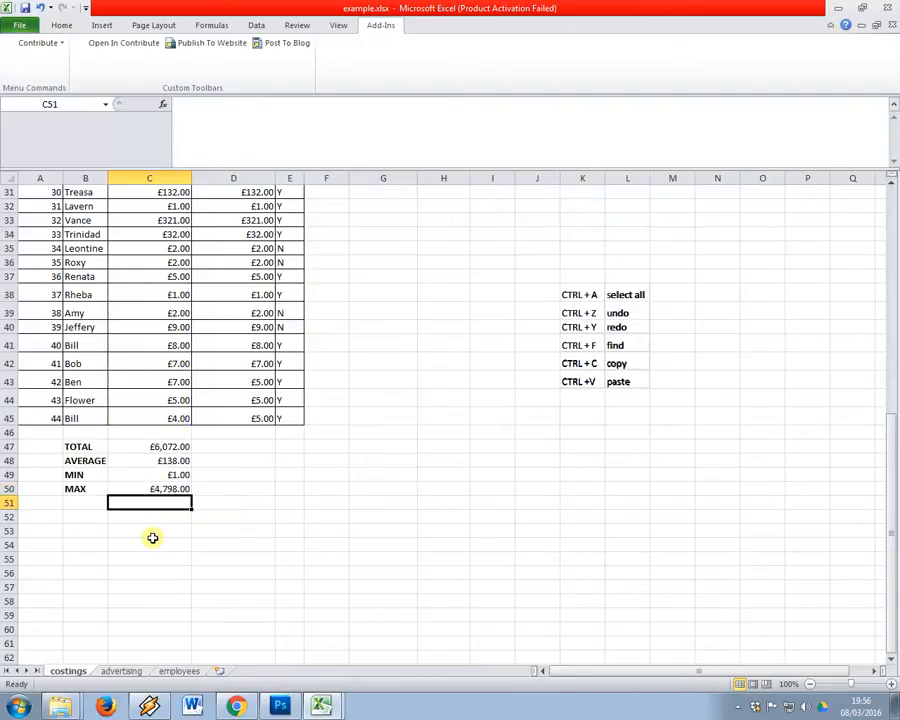
key(Up)
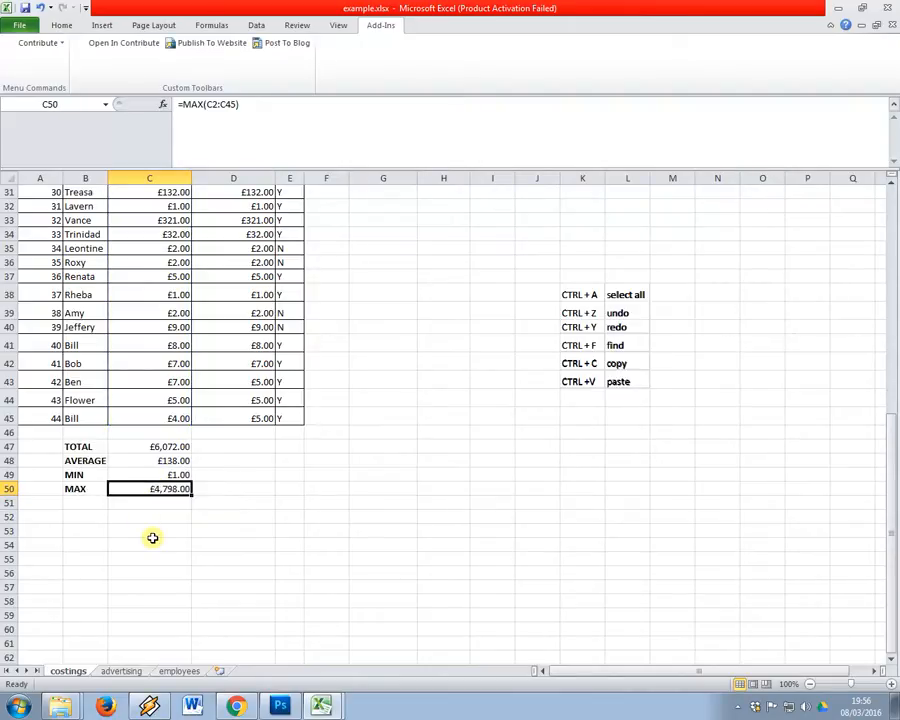
Locate the largest Total Spend 1 value in column C to verify the MAX formula, and return to the summary rows
scroll(153, 538, up, 10)
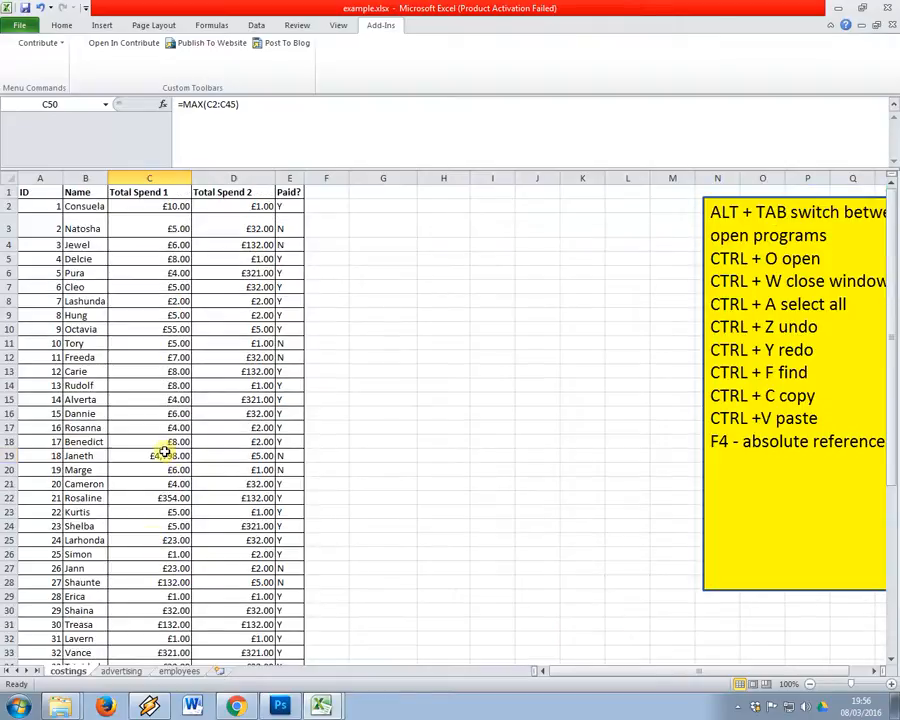
click(163, 455)
key(Left)
key(Right)
scroll(156, 480, down, 12)
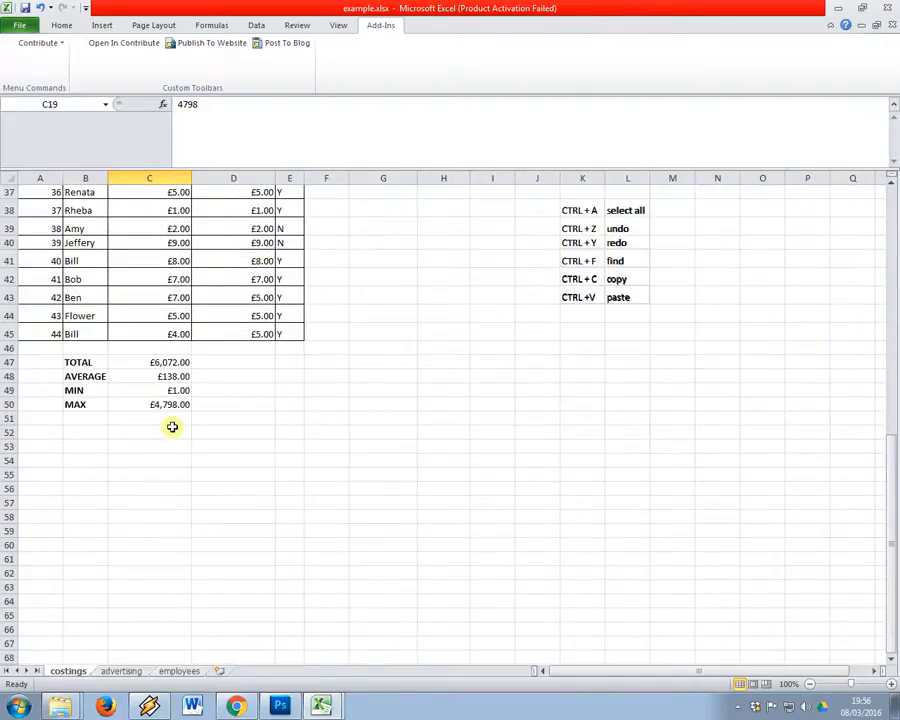
Change the Total Spend 1 value in C41 to 99999999 to test the summary formulas
click(170, 412)
click(172, 406)
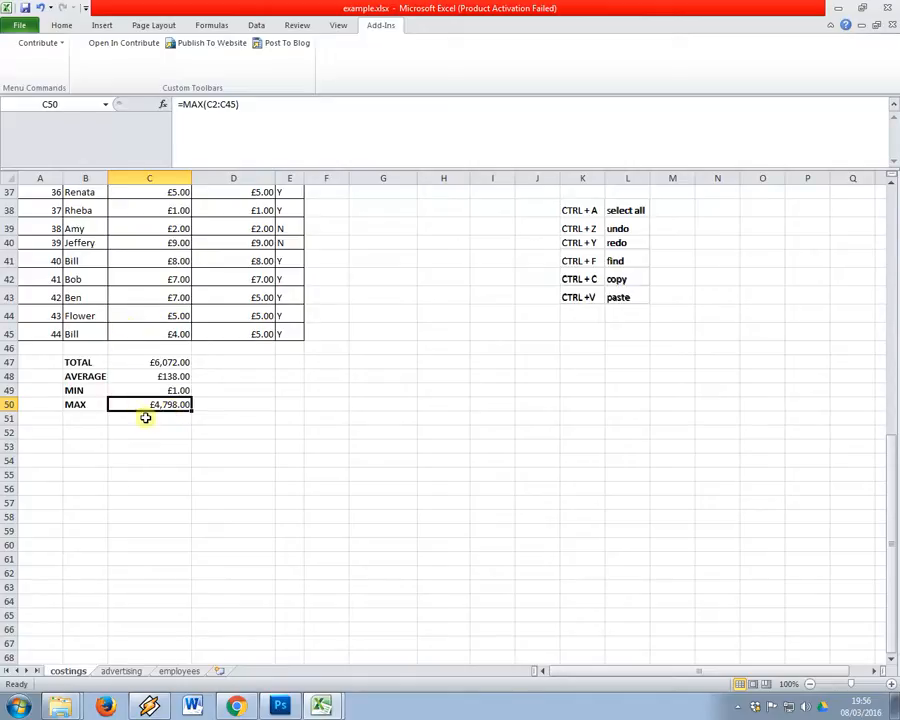
click(151, 390)
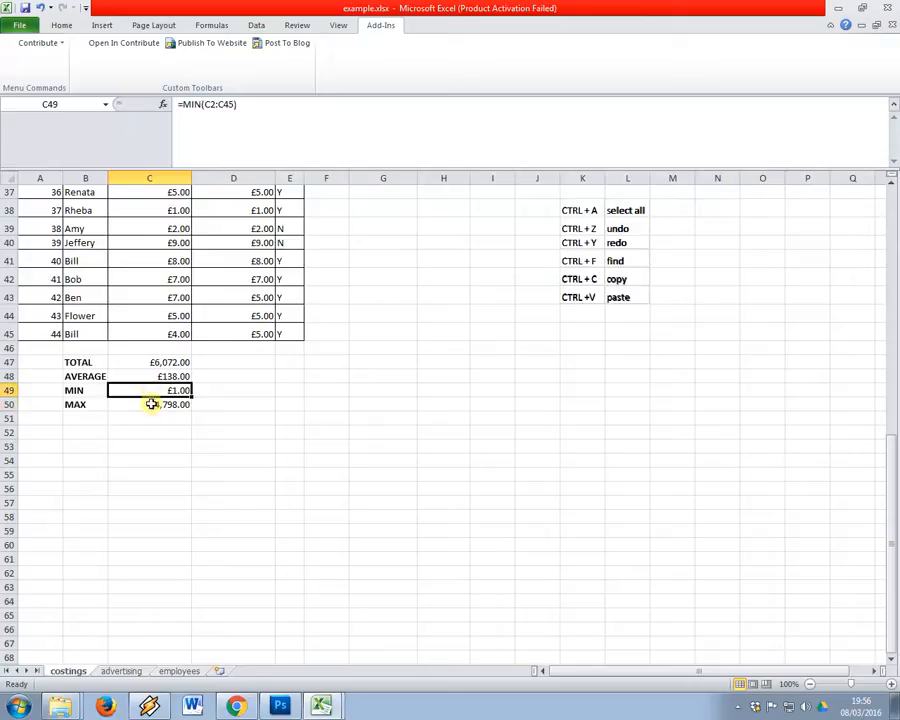
click(155, 413)
click(158, 404)
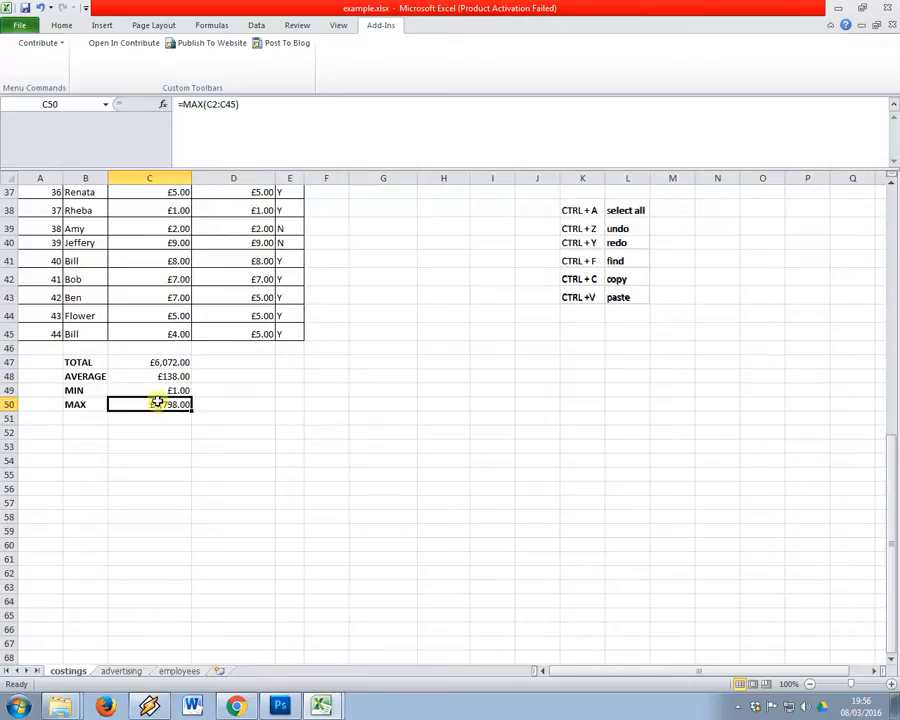
click(166, 262)
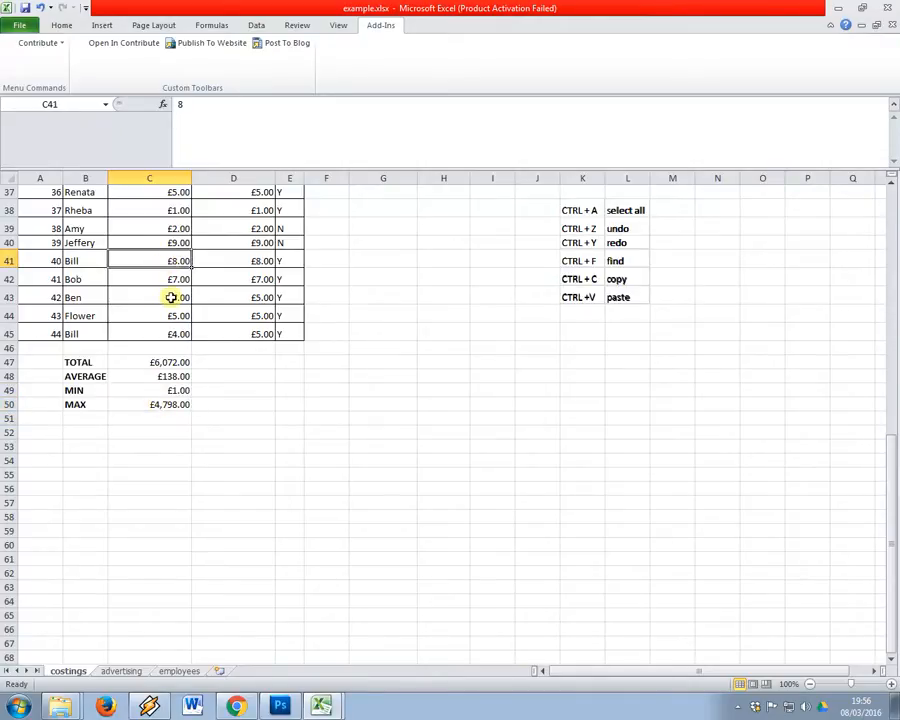
text(99,99)
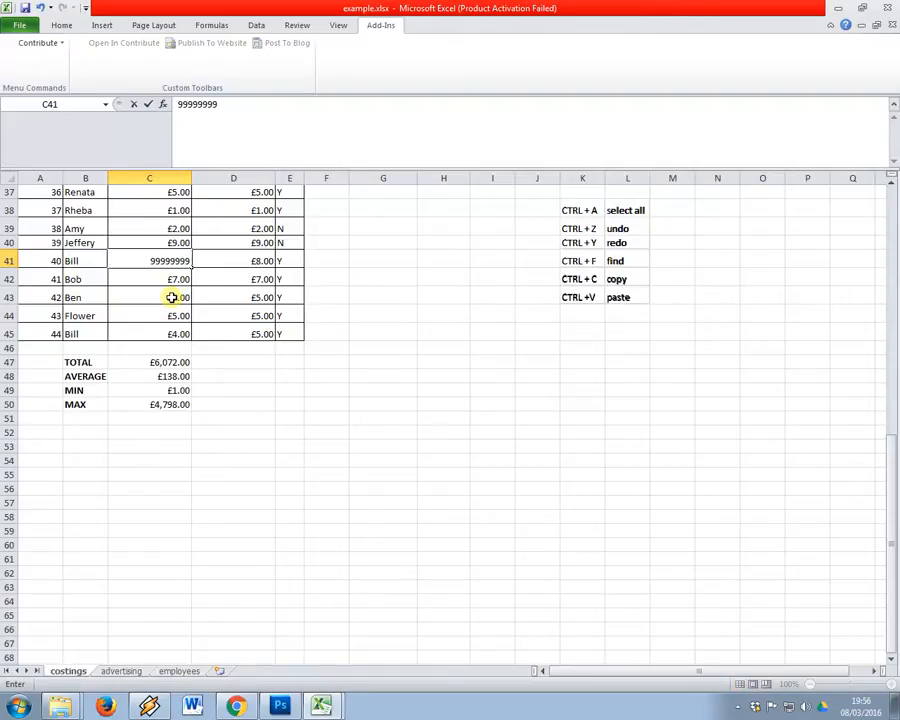
text(9,999)
key(Return)
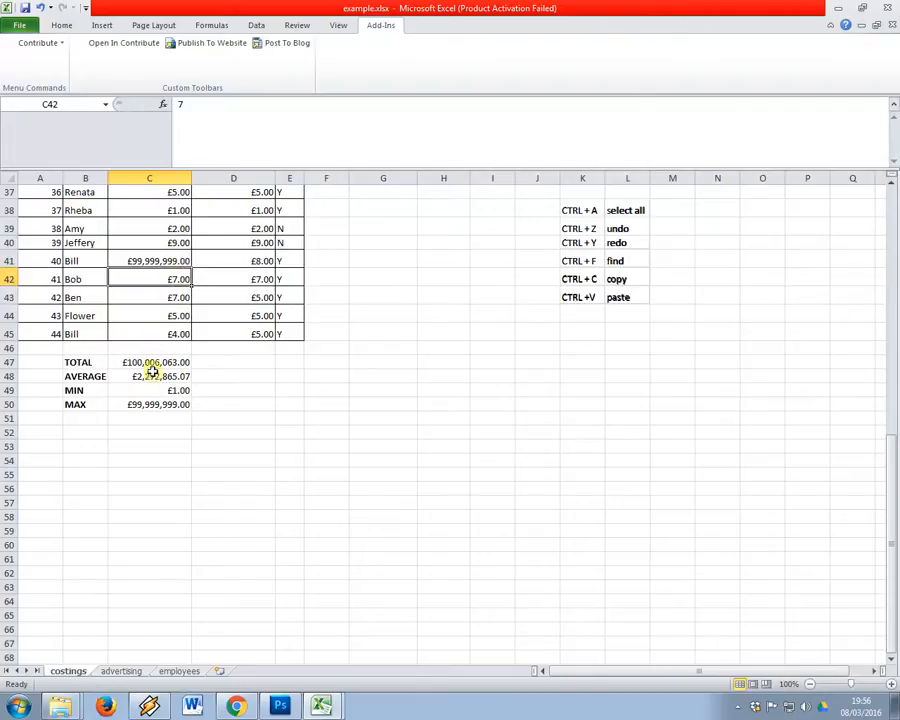
Review the recalculated total, average and minimum cells, and check the workbook slide in Google Slides for the next function to cover
click(148, 391)
click(152, 362)
click(152, 389)
click(153, 376)
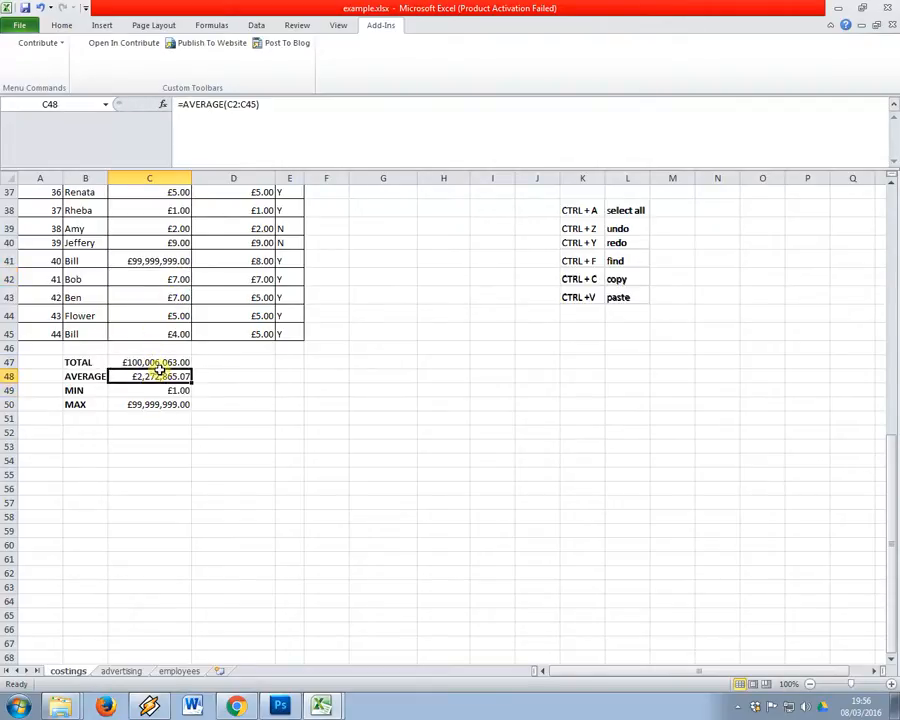
click(153, 362)
key(alt+Tab)
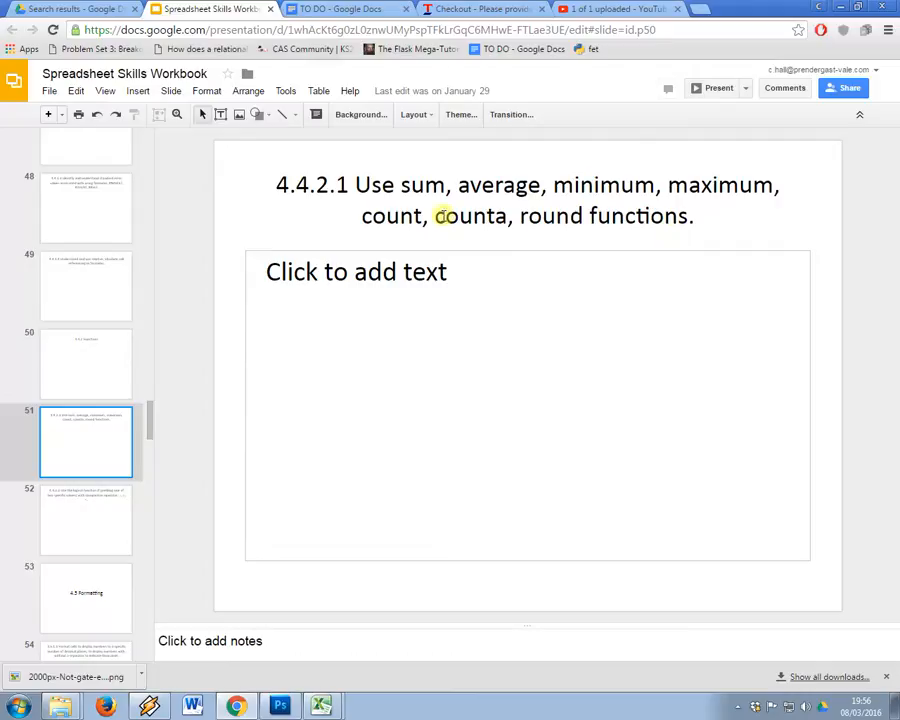
double_click(408, 216)
key(alt+Tab)
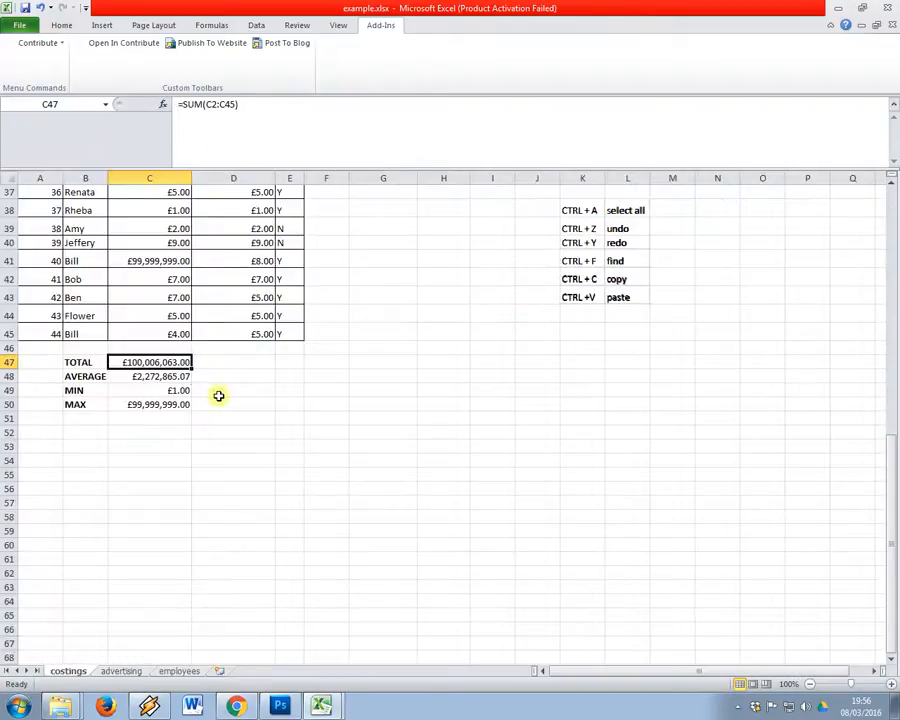
Add the label COUNT in B51, below the MAX label
key(Down)
key(Down)
key(Down)
key(Down)
key(Left)
text(COIUN)
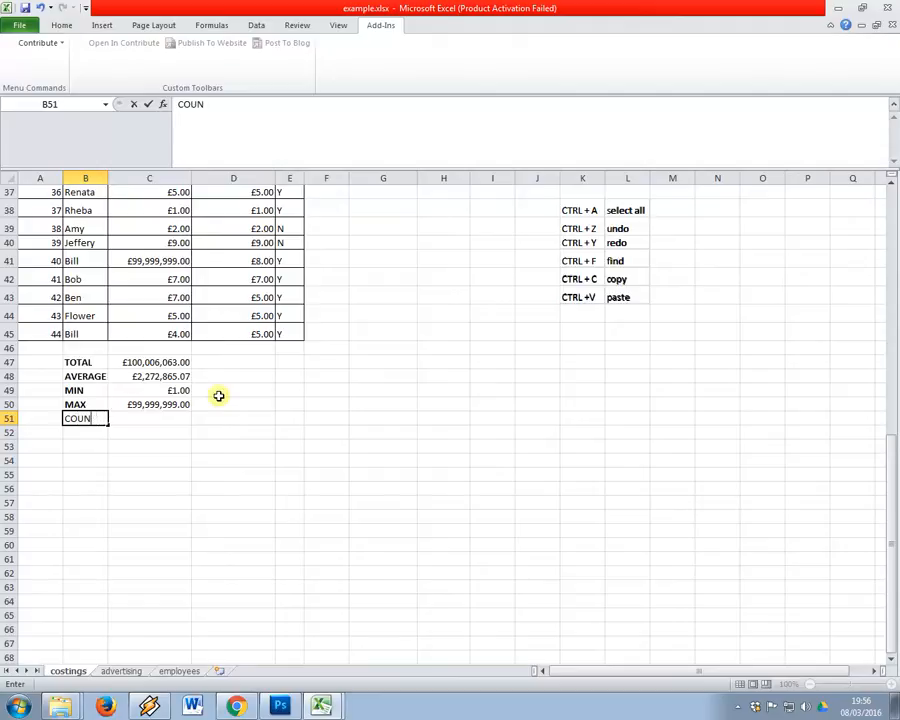
text(T)
key(Return)
Enter the formula =count(C2:C45) in C51, beside the COUNT label
key(Up)
key(Right)
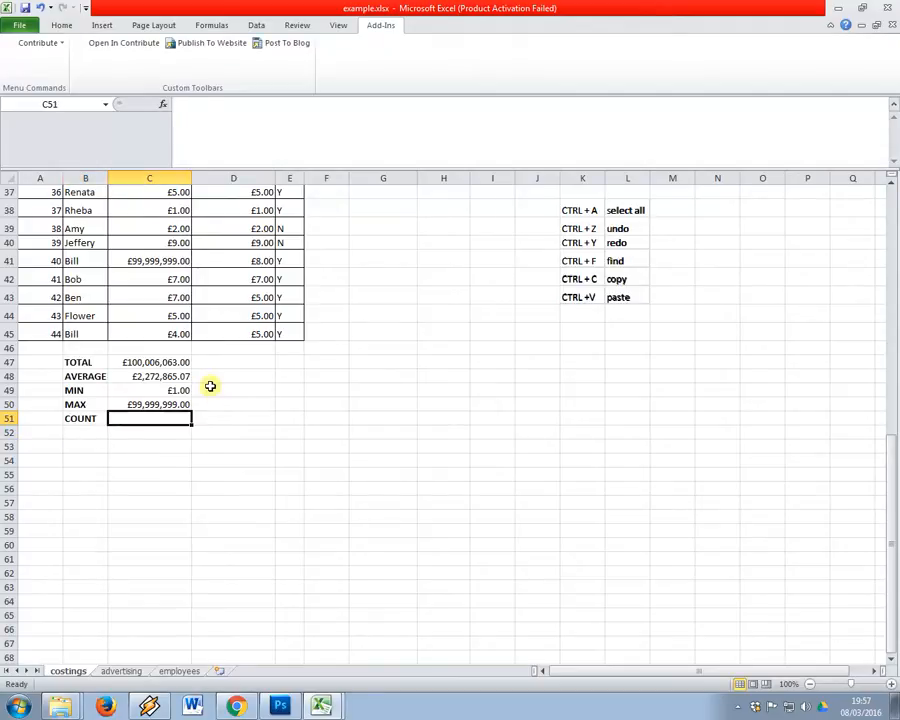
text(=count()
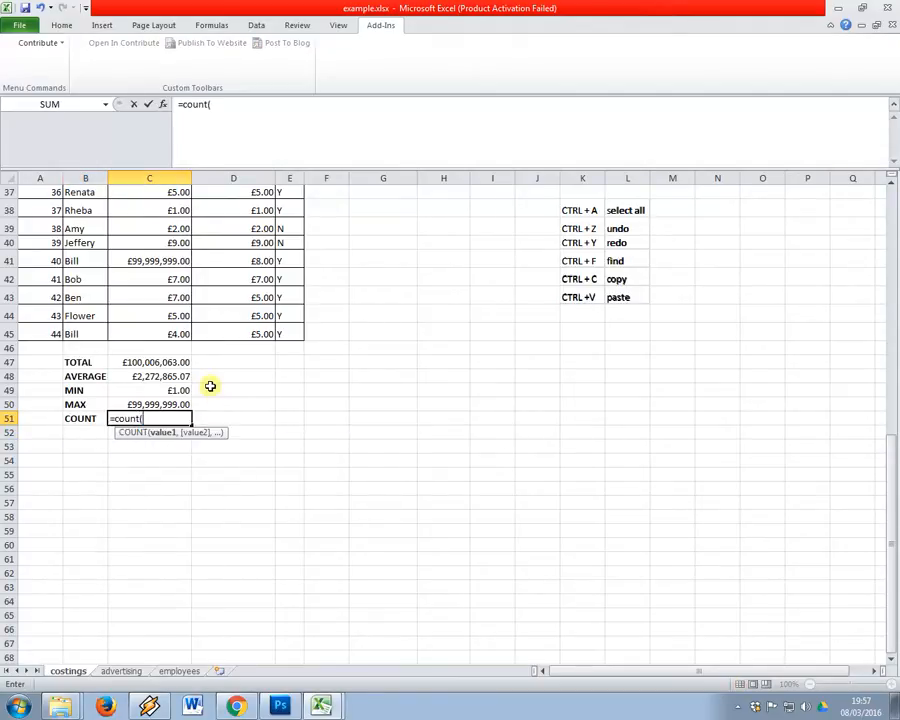
scroll(210, 386, up, 12)
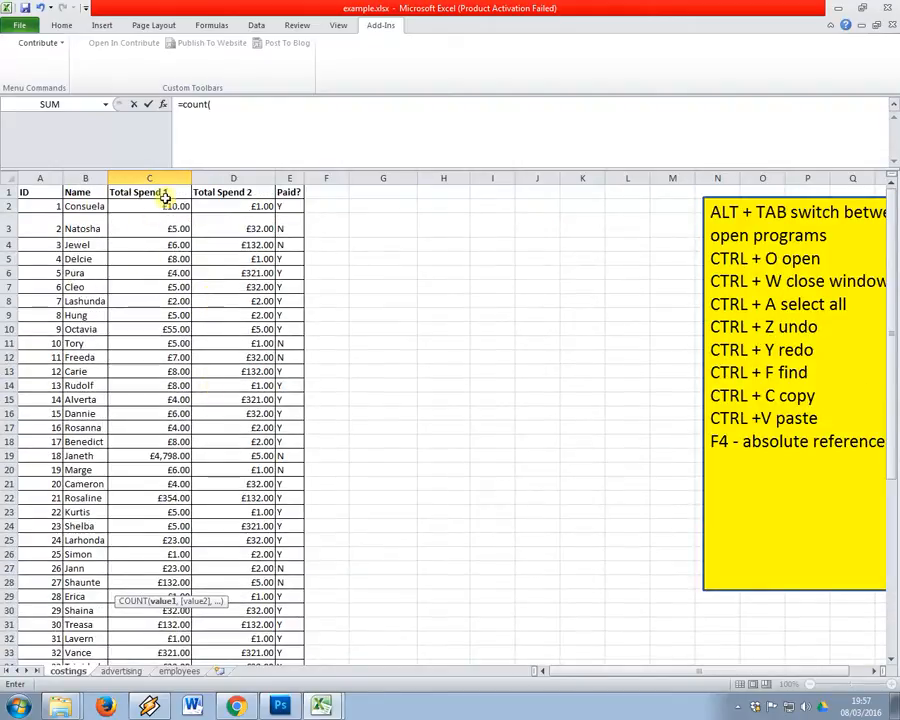
click(158, 195)
drag(158, 206, 178, 643)
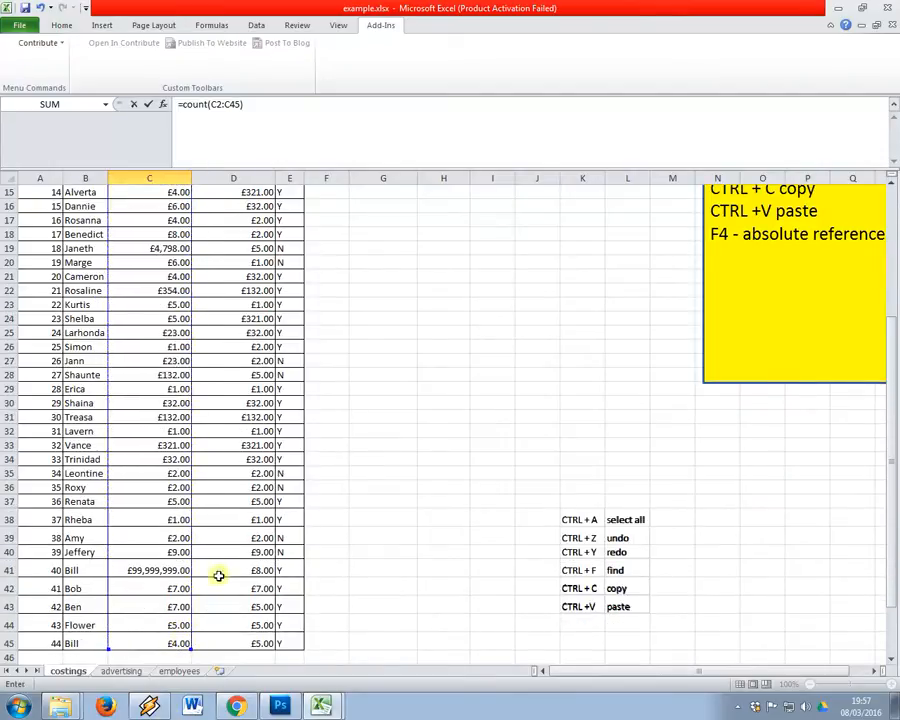
key(Return)
key(Up)
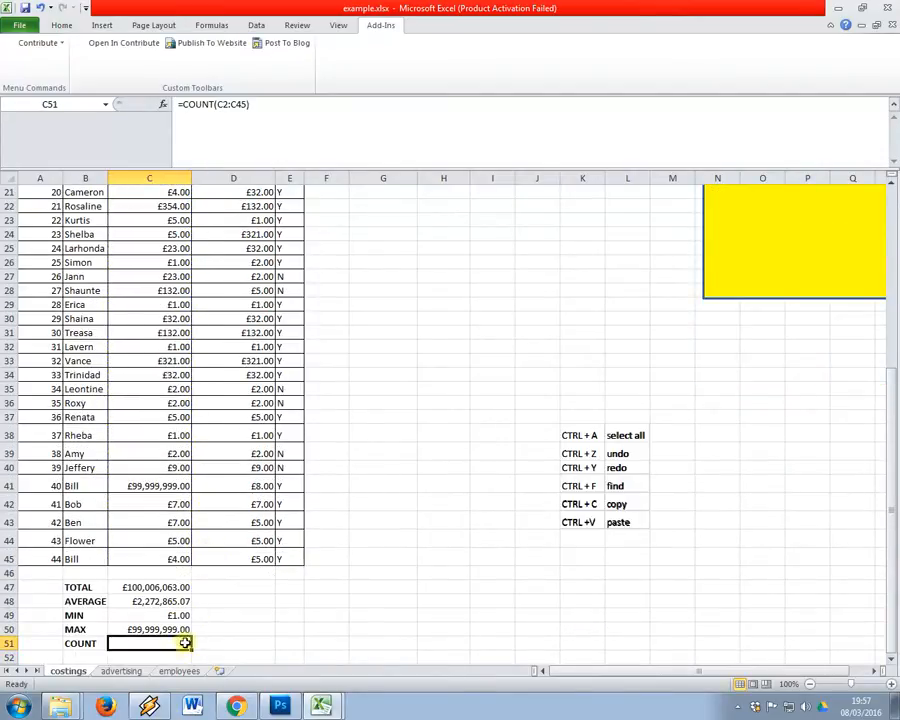
Check the workbook slide for the next function and add the label COUNTA in B52
scroll(186, 642, down, 3)
key(Down)
key(Left)
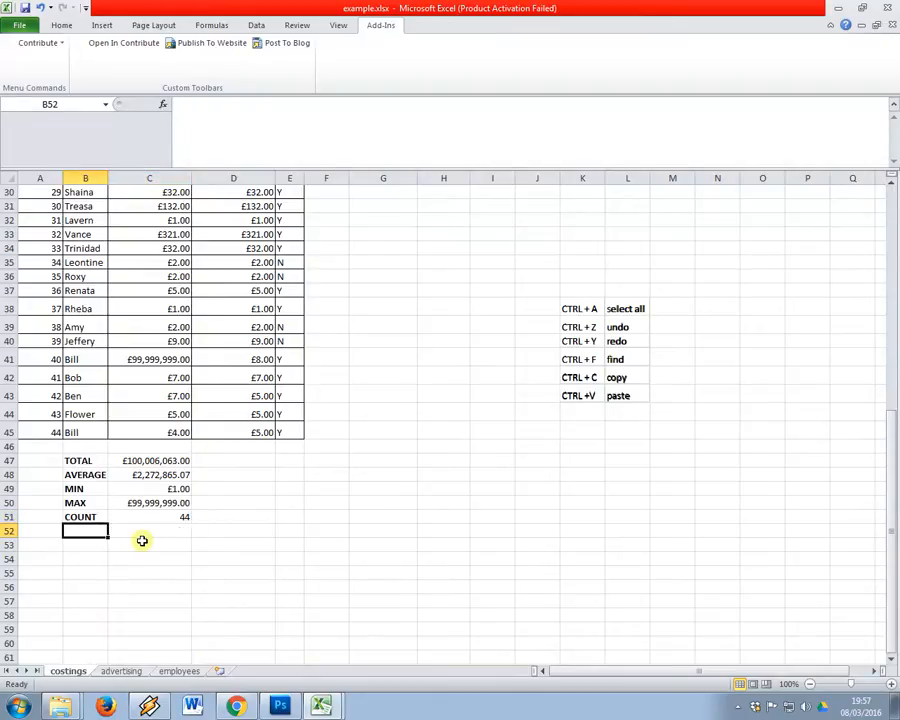
key(alt+Tab)
click(459, 215)
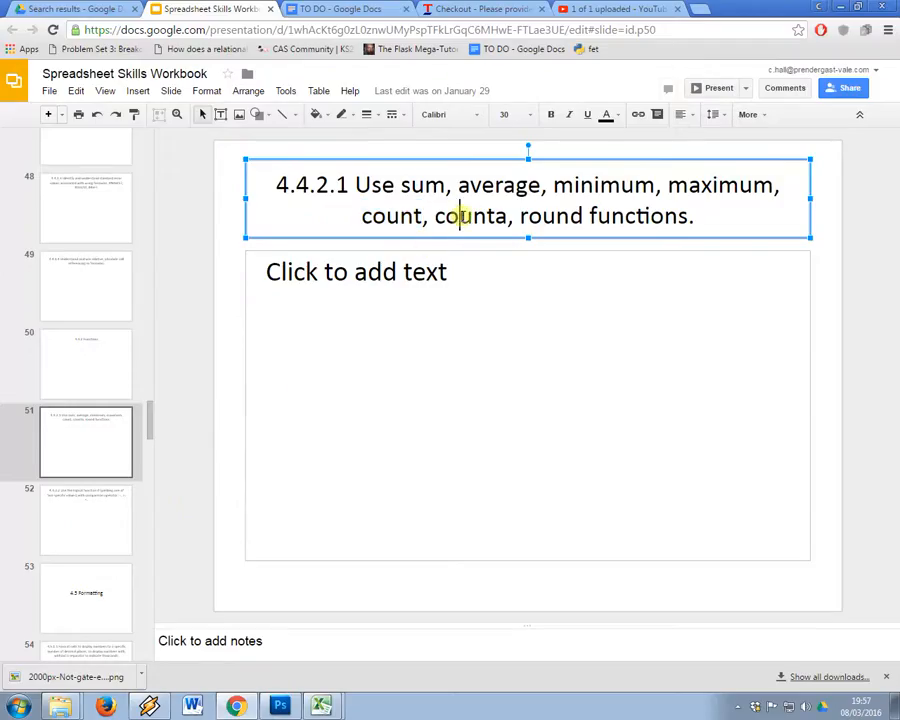
key(alt+Tab)
text(CO)
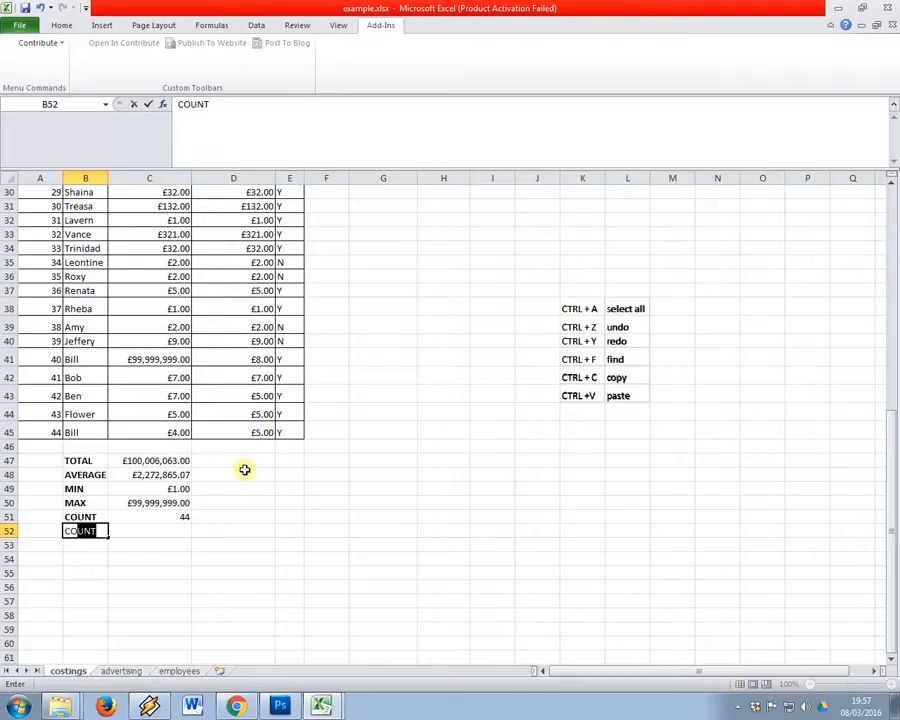
text(UNTA)
key(Return)
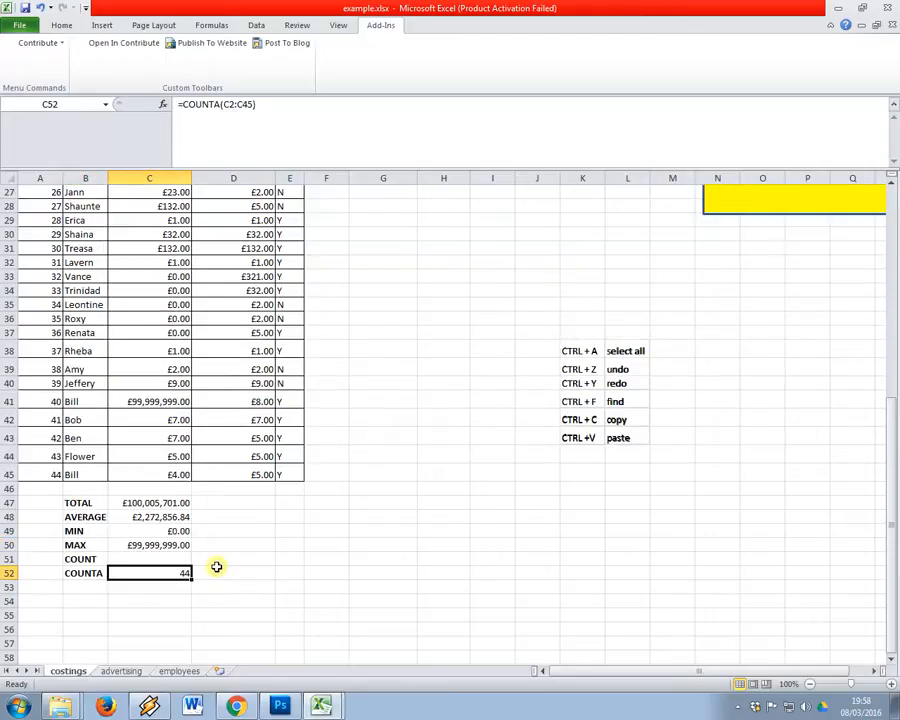
Enter =count(B2:C45) in C51 so the count range covers both the Name and Total Spend 1 columns
key(Up)
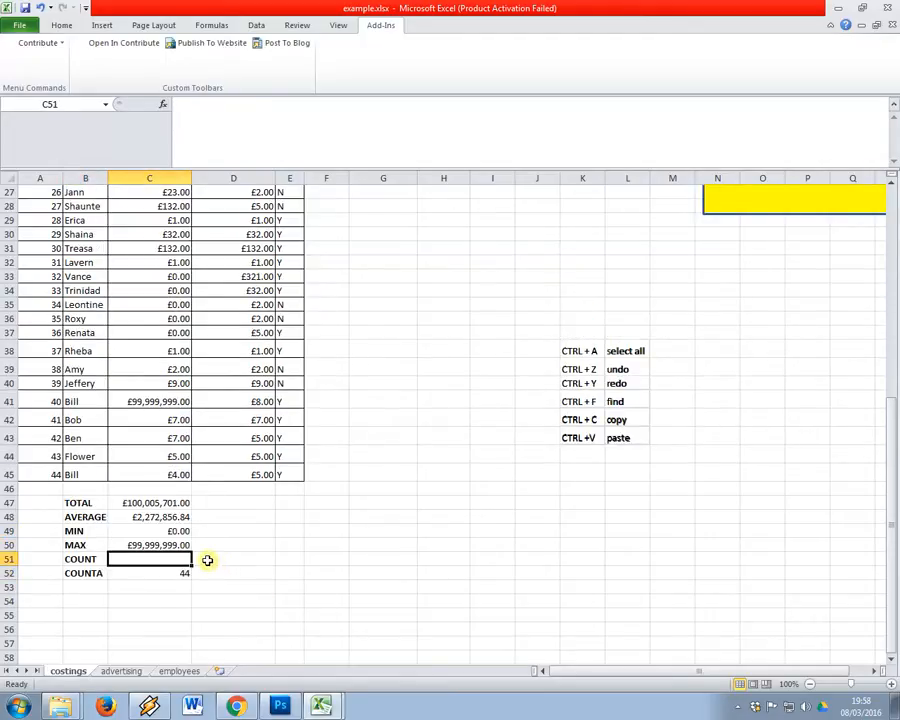
text(=count()
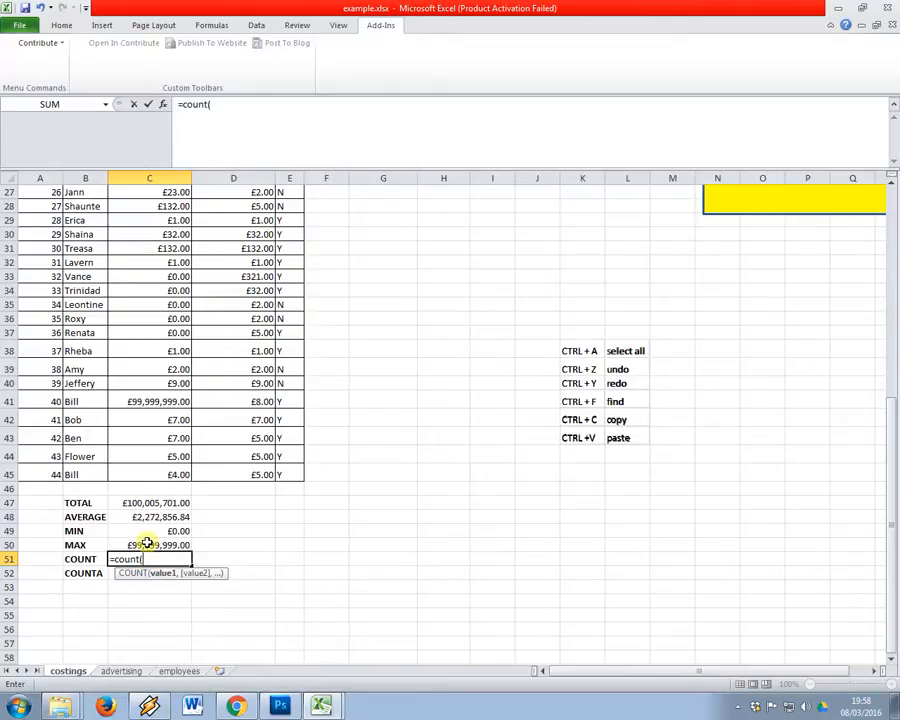
scroll(147, 543, up, 9)
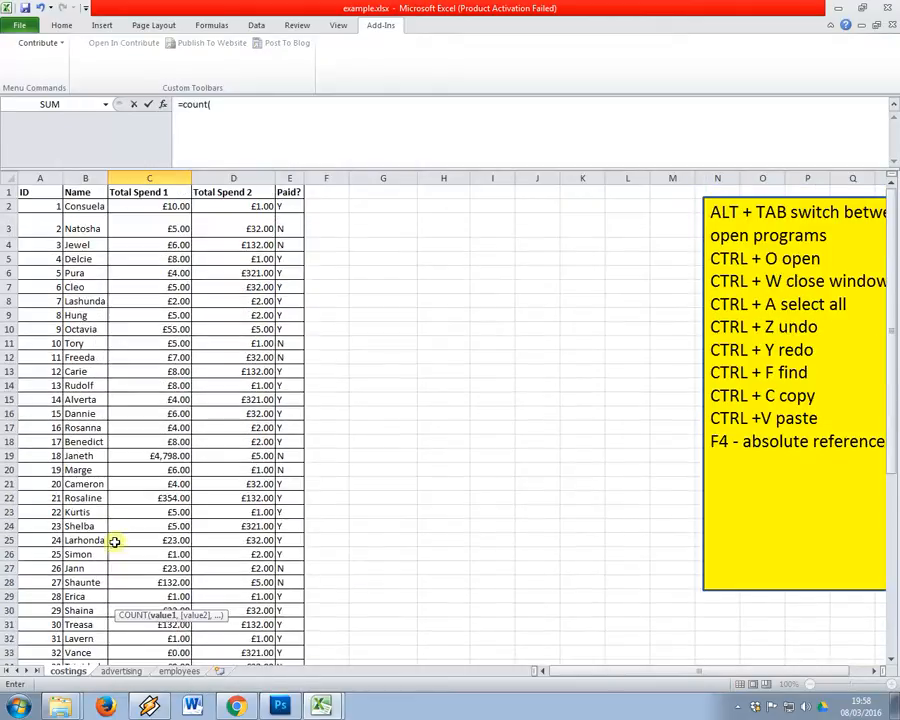
drag(80, 203, 190, 630)
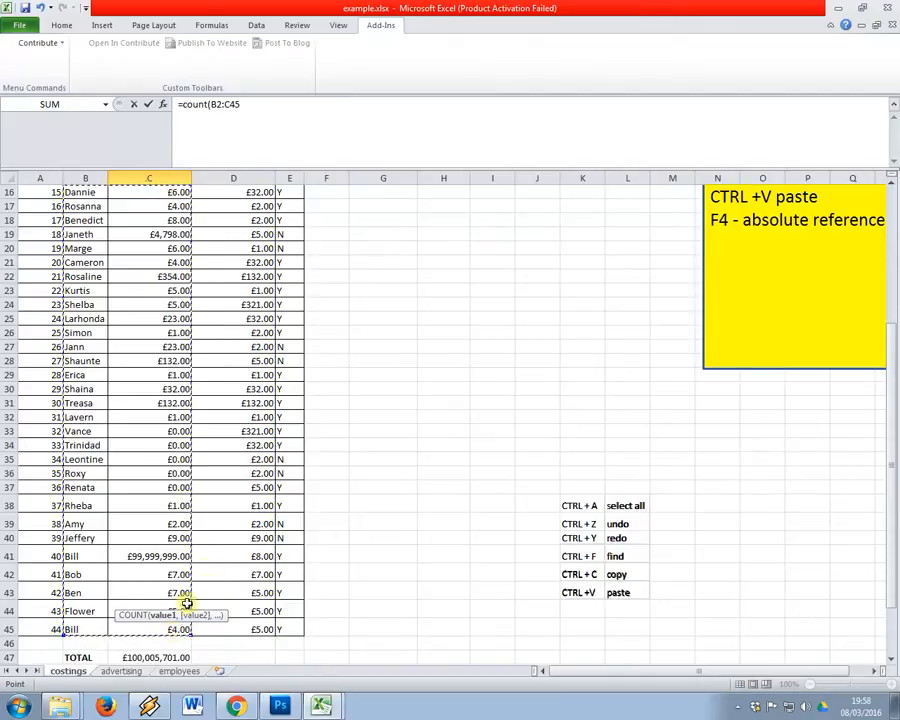
scroll(211, 550, down, 7)
text())
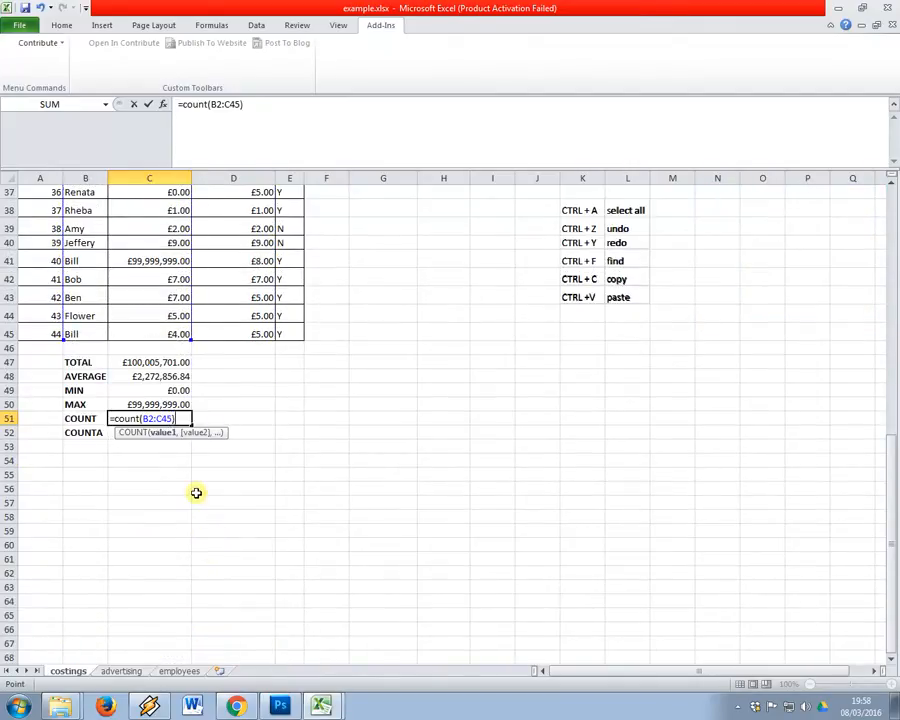
key(Return)
key(Up)
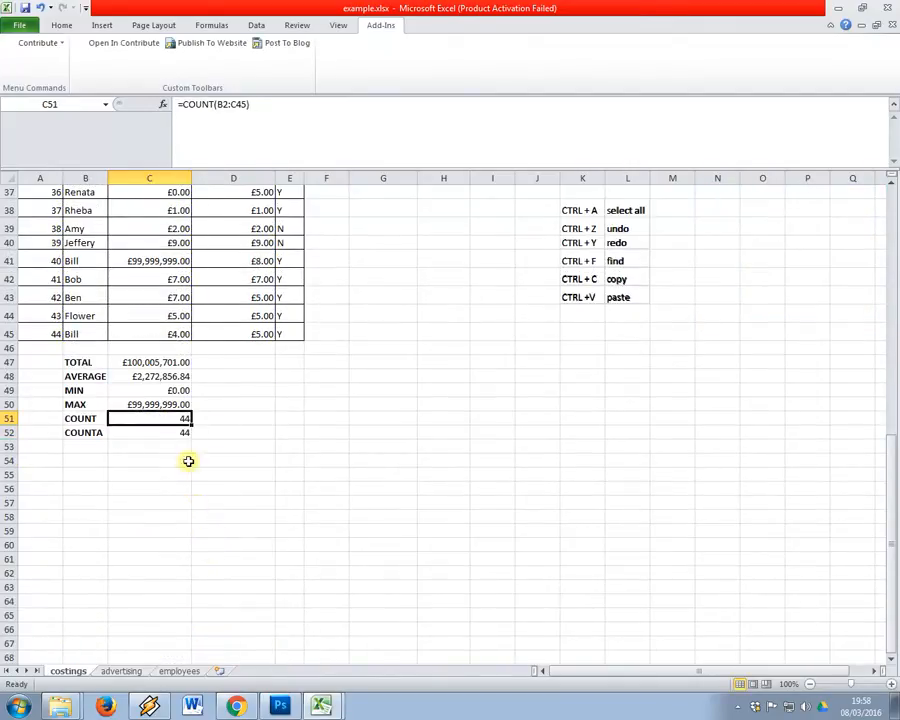
Review the Total Spend 1 data between rows 2 and 45, and return to the summary rows
click(165, 334)
scroll(170, 333, up, 6)
scroll(170, 333, up, 6)
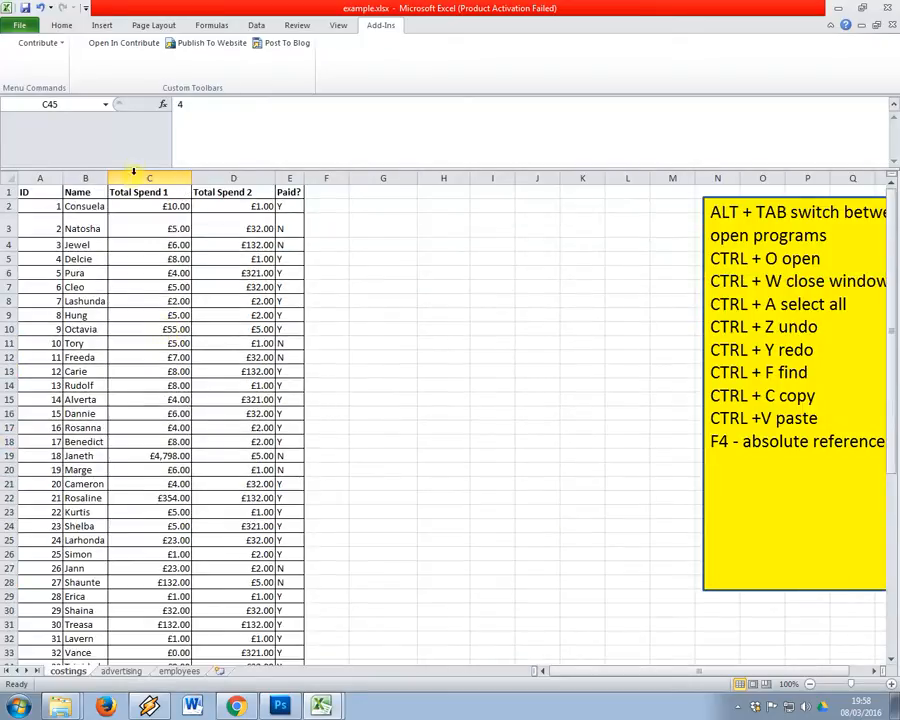
click(153, 207)
scroll(140, 300, down, 15)
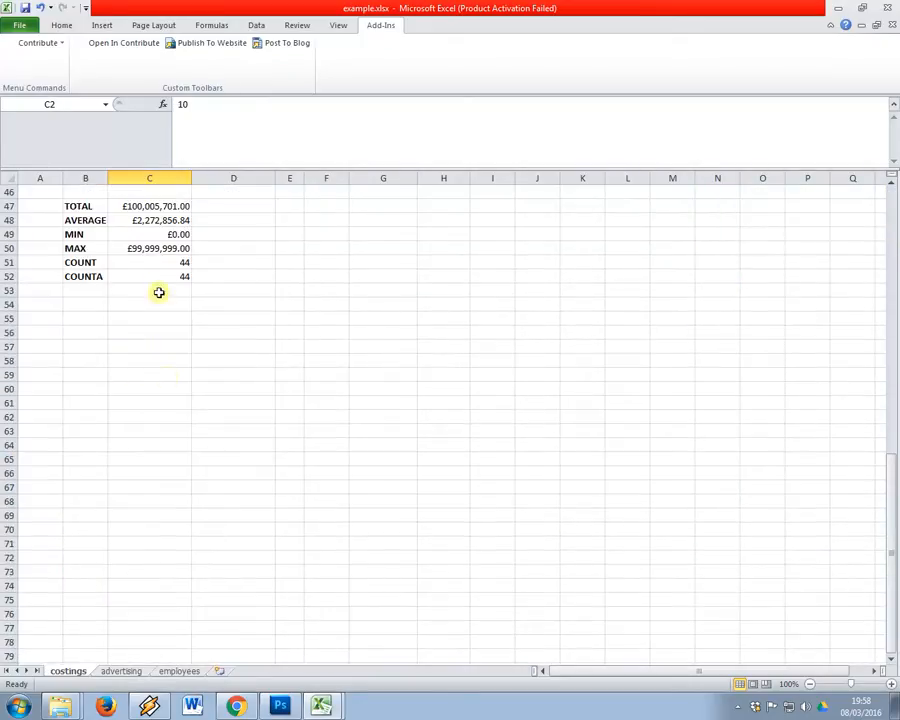
scroll(157, 285, up, 2)
Copy the full COUNT formula text from C51 for reuse in C52
click(187, 368)
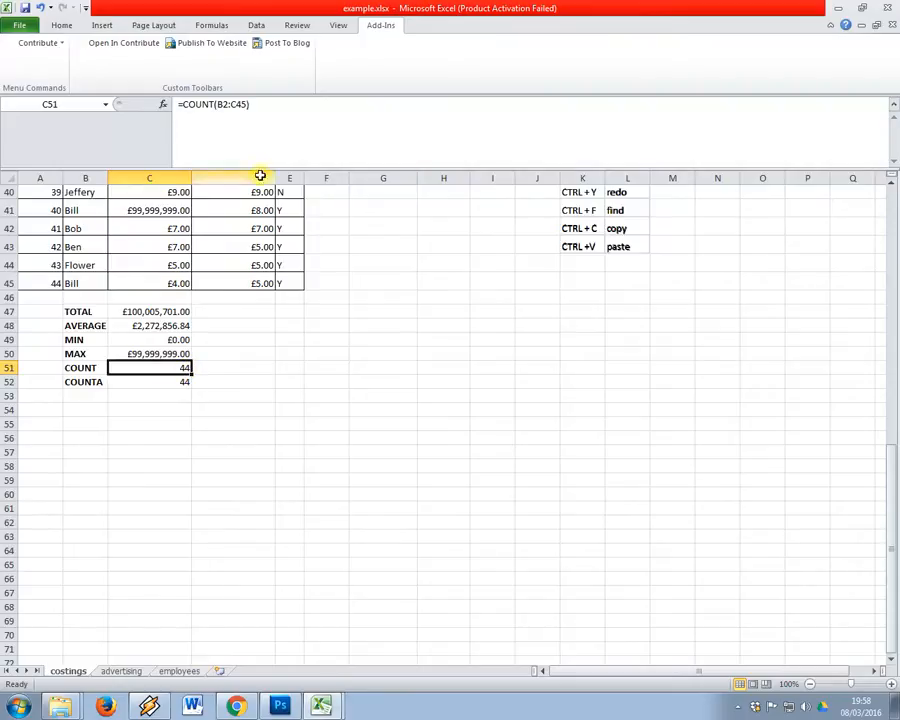
drag(276, 102, 2, 104)
key(ctrl+c)
key(Return)
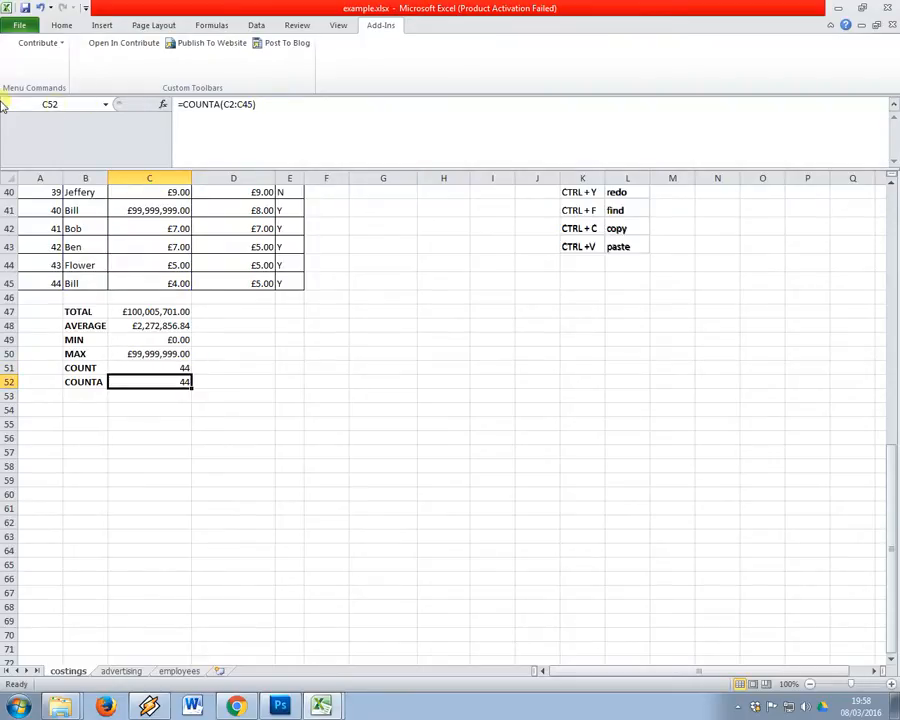
click(267, 104)
key(ctrl+v)
key(ctrl+z)
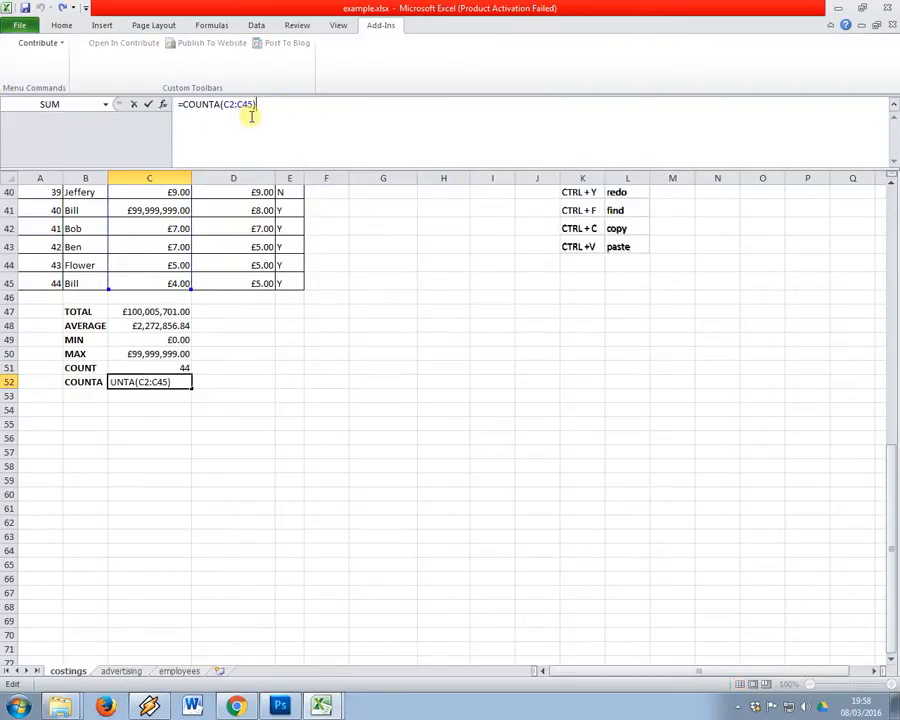
Replace the formula in C52 with the copied one and change its function to COUNTA, giving =COUNTA(B2:C45)
drag(251, 116, 16, 96)
key(ctrl+v)
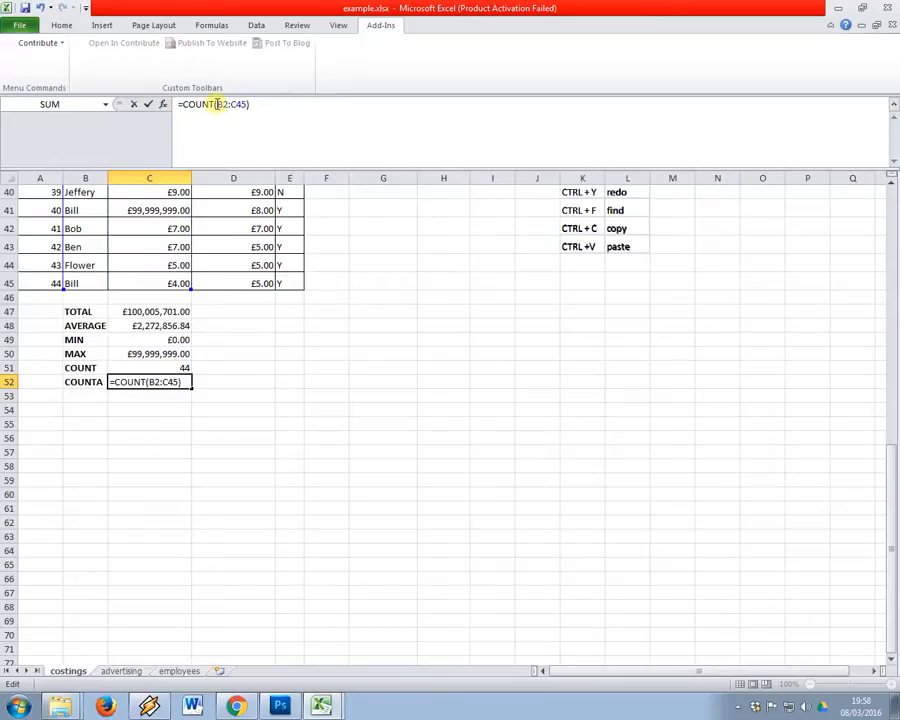
click(216, 104)
text(A)
key(Return)
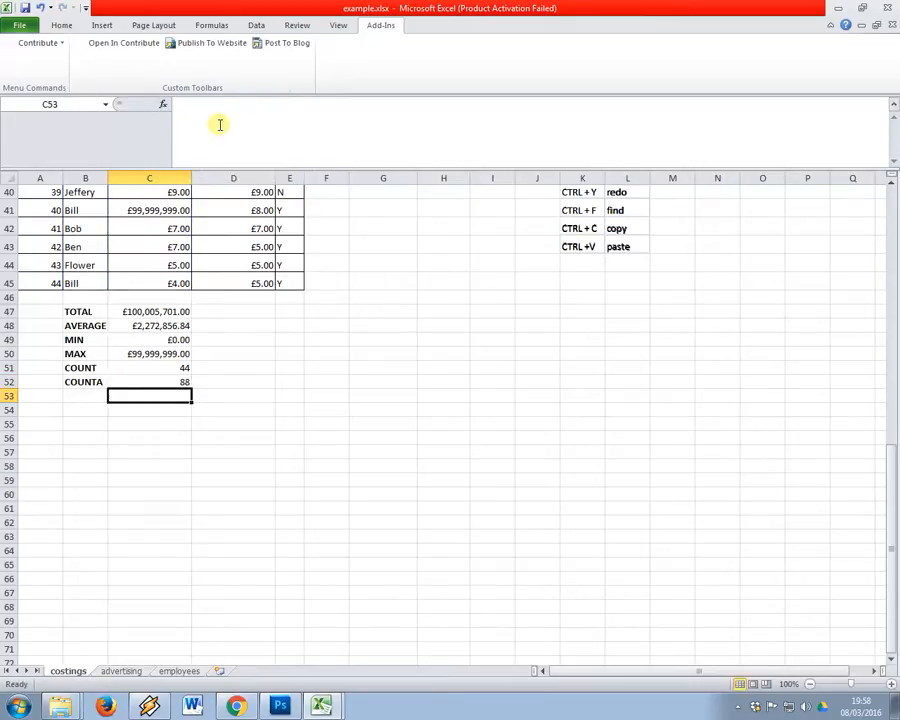
key(Up)
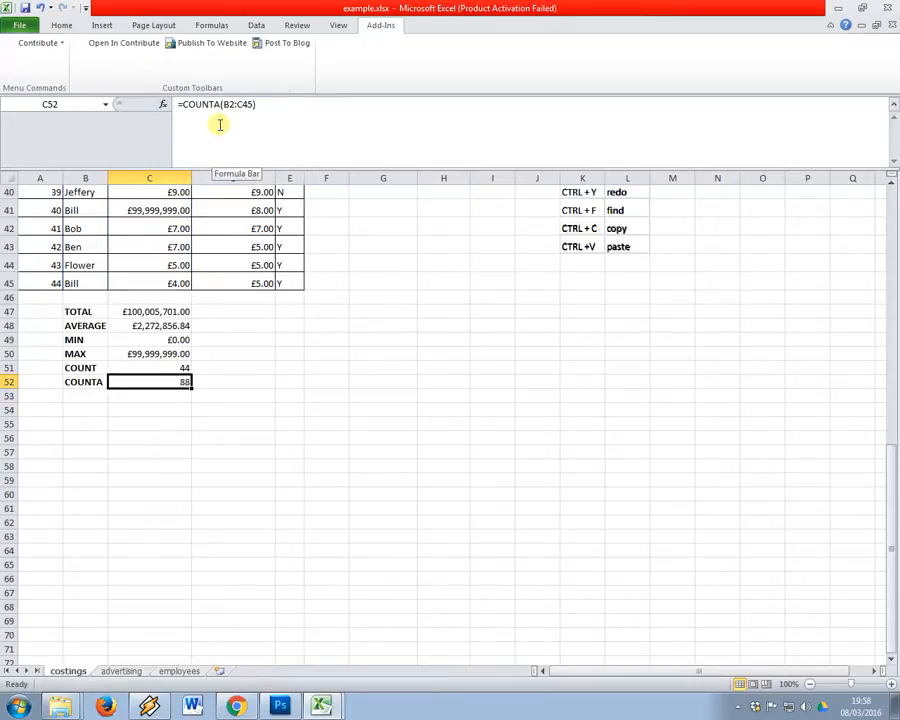
click(75, 407)
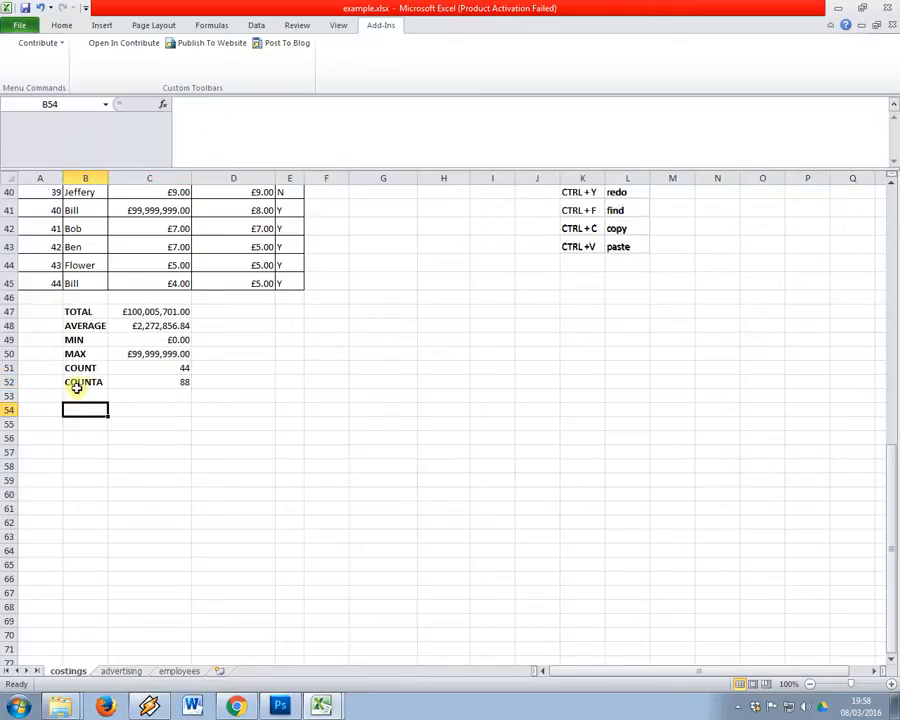
click(80, 368)
click(80, 381)
click(76, 394)
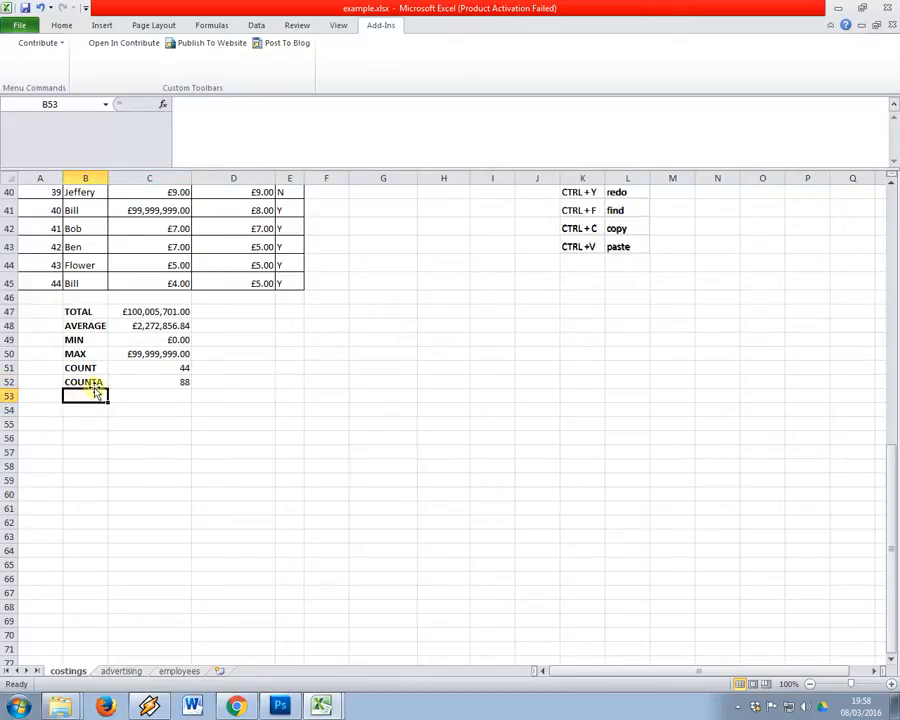
click(94, 384)
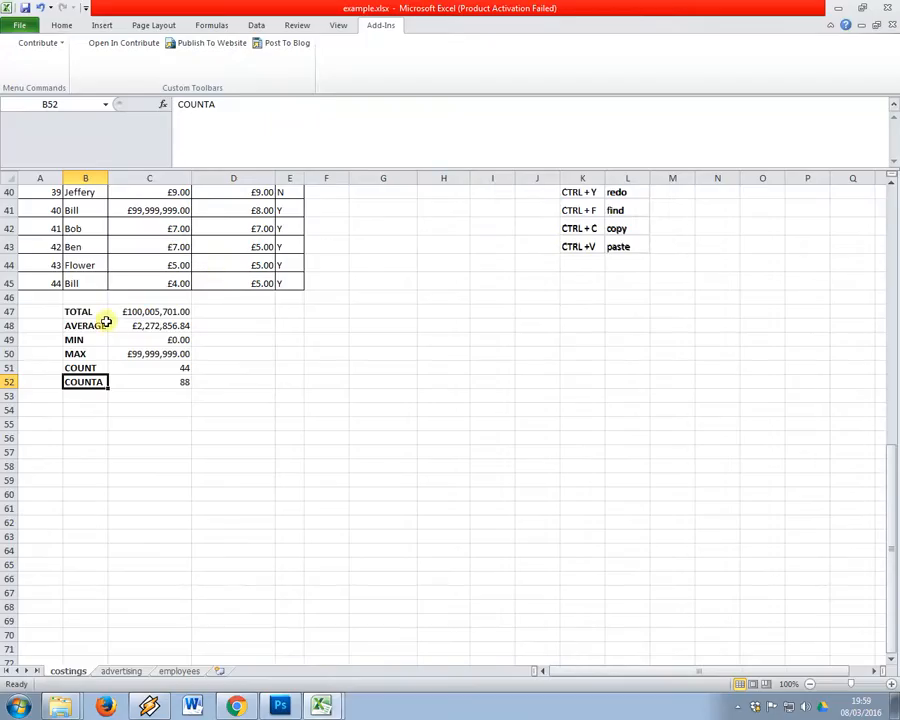
Add the label ROUND in B53, directly below the COUNTA label
key(Left)
key(Down)
key(Right)
text(ROF)
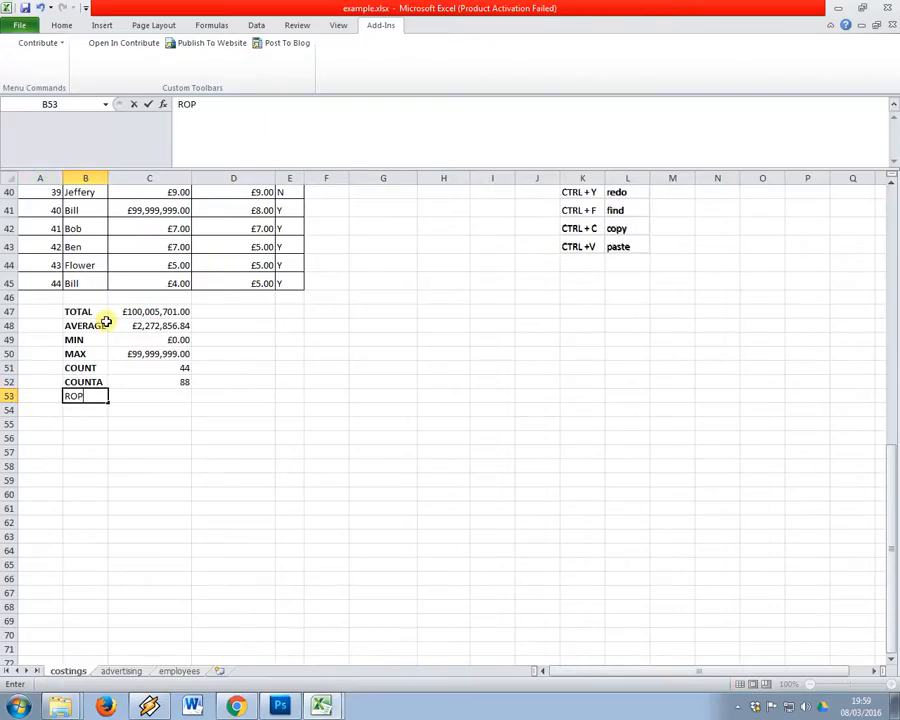
key(BackSpace)
text(U)
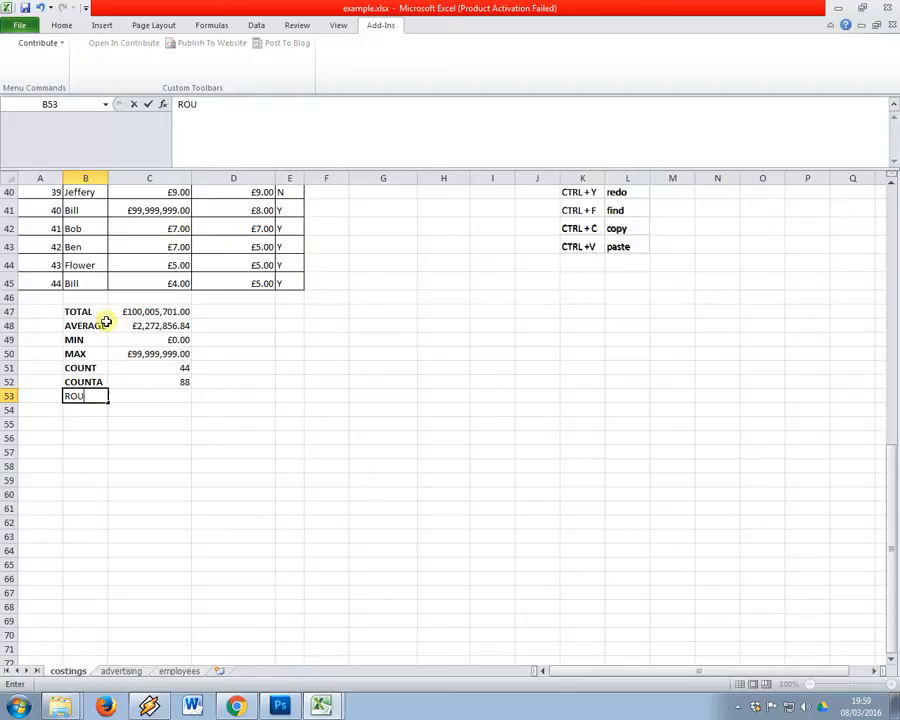
text(ND)
key(Return)
Enter =round(C48, 2) in C53 to round the average to two decimal places
key(Up)
key(Right)
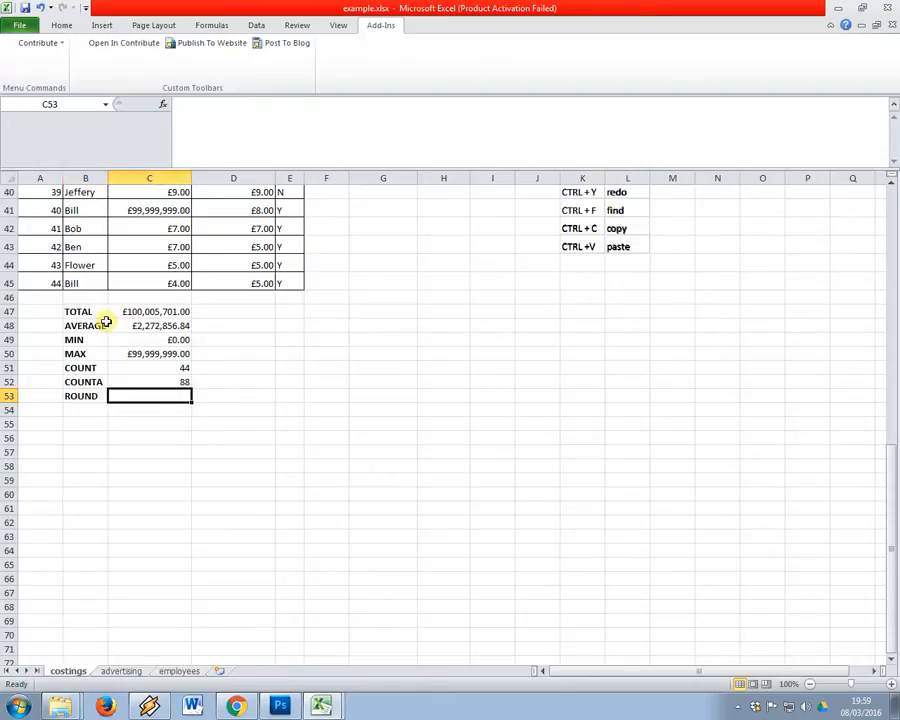
text(=round()
click(172, 325)
text(, 2)
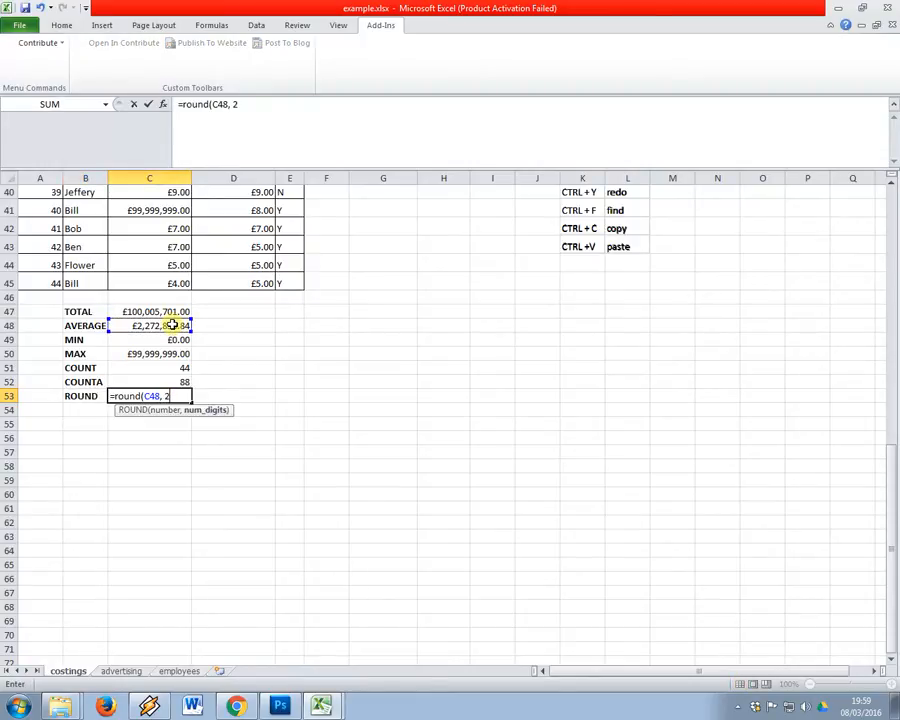
text())
key(Return)
key(Up)
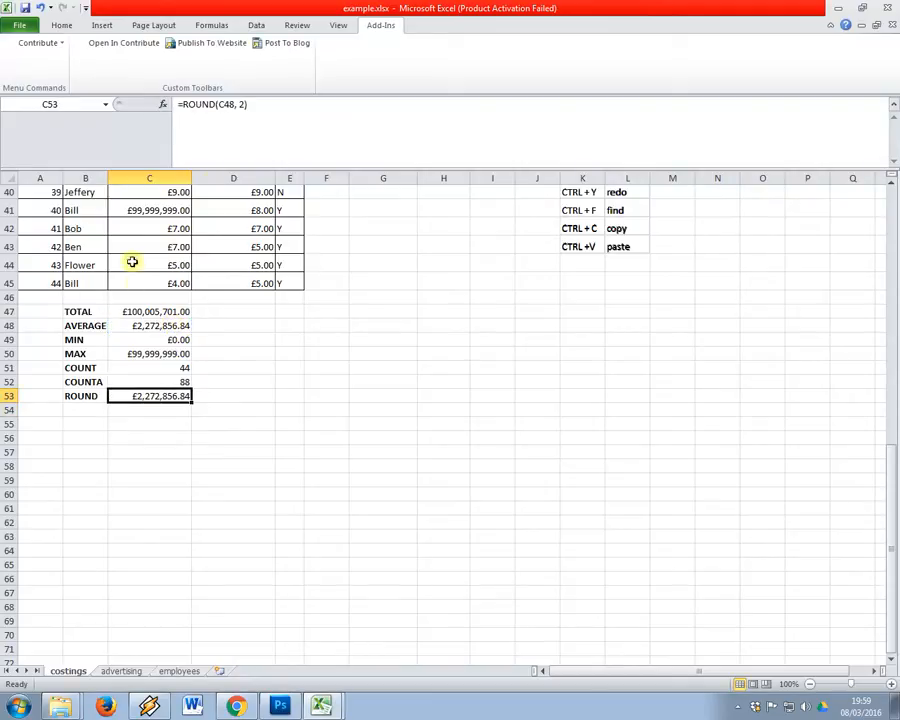
Change the number of digits in the C53 ROUND formula to 0 and compare its result with the average in C48
click(248, 111)
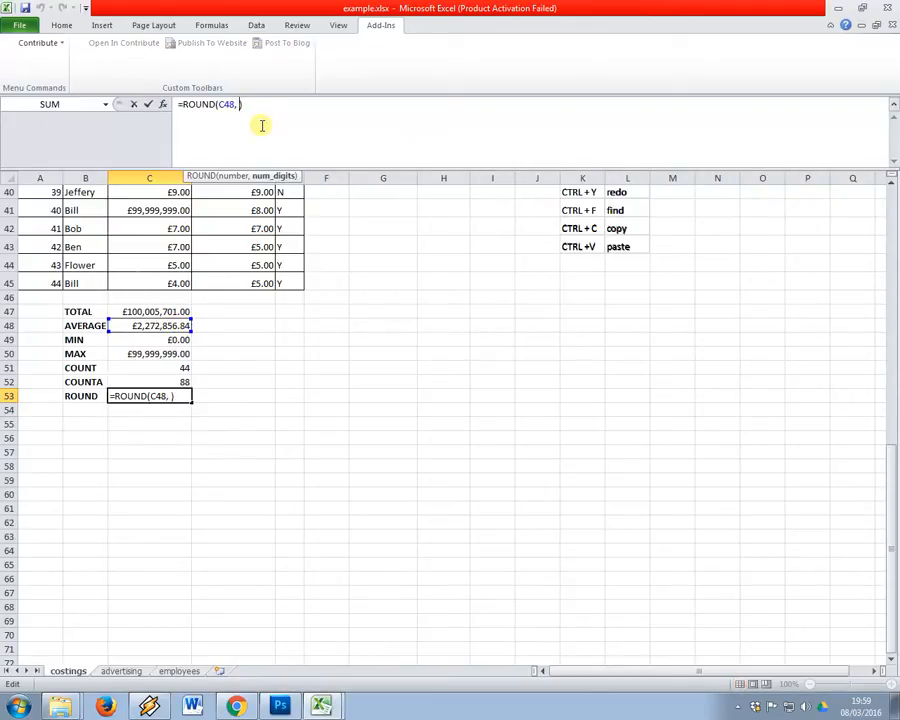
key(Return)
key(Return)
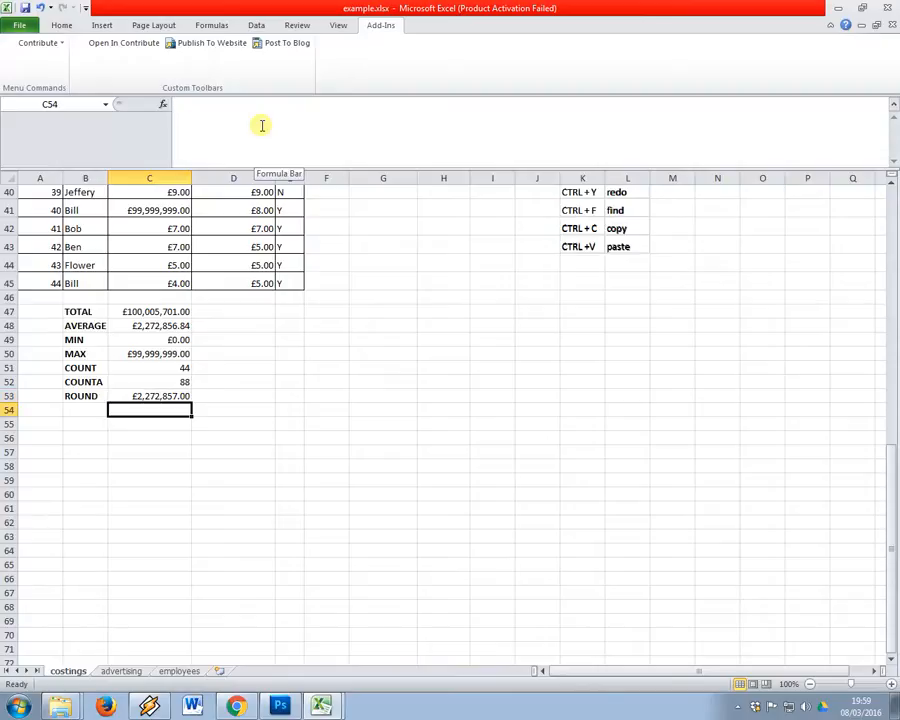
key(Up)
click(175, 328)
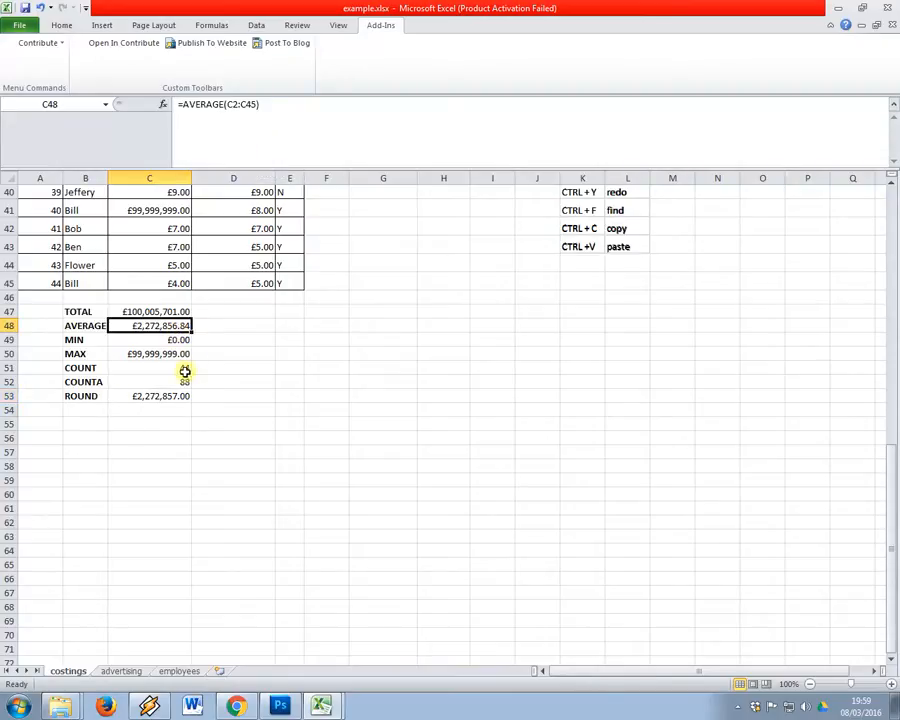
click(184, 397)
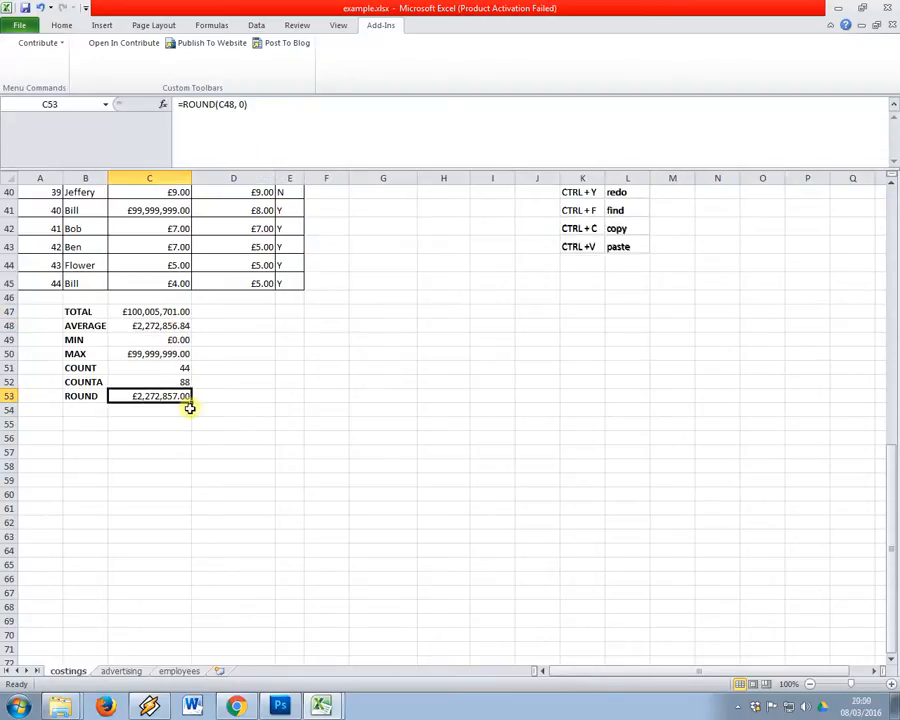
Switch to the Spreadsheet Skills Workbook presentation in Chrome and read slide 52, section 4.4.2.2, on the logical function if
key(alt+Tab)
click(74, 508)
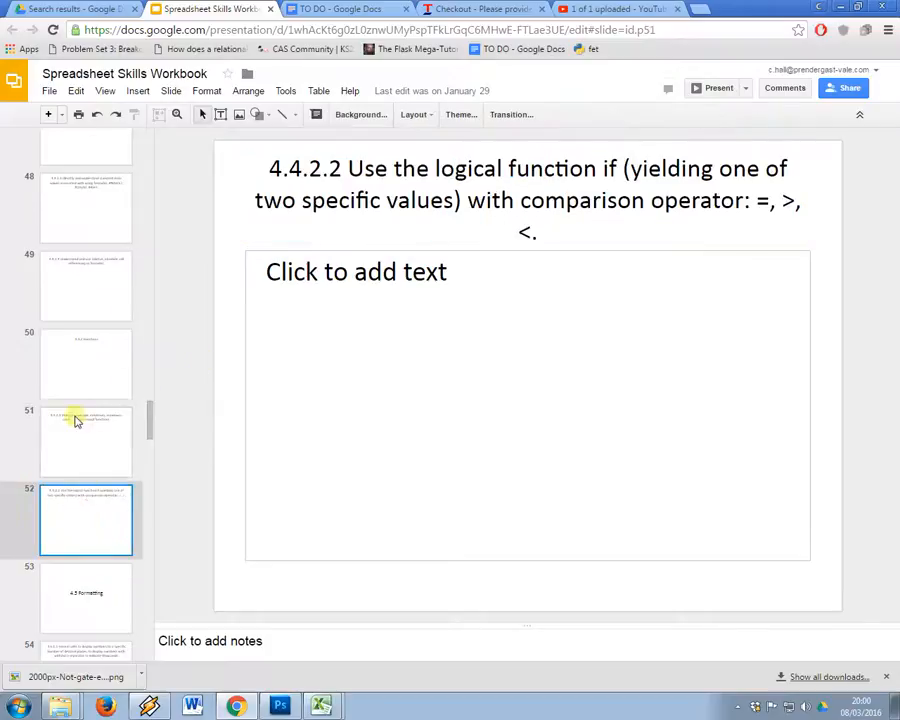
scroll(76, 410, down, 5)
scroll(77, 405, up, 2)
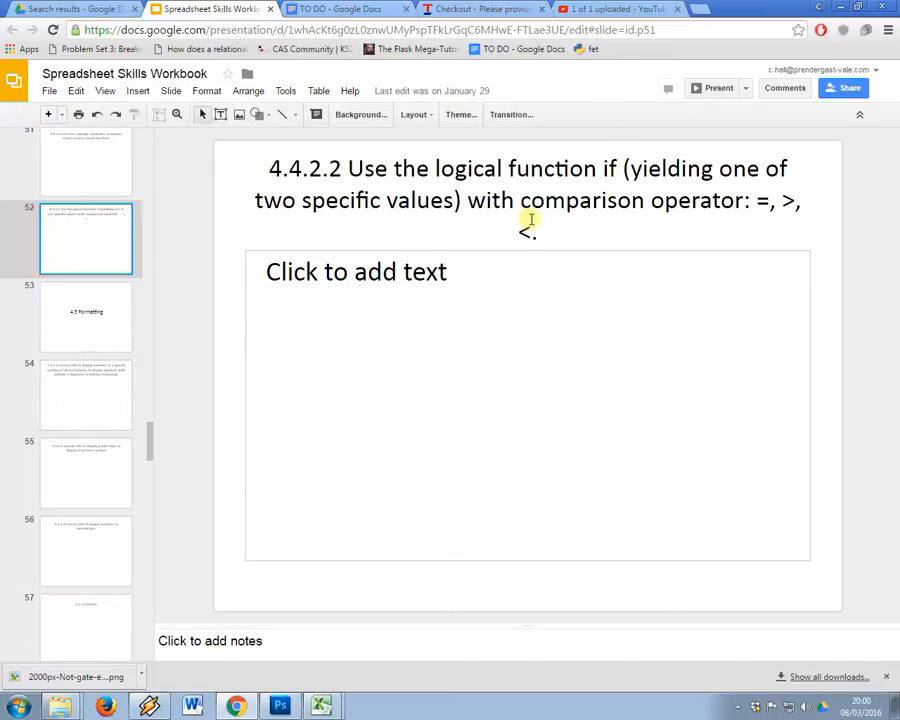
Switch back to the costings sheet of example.xlsx in Excel
key(alt+Tab)
click(154, 410)
click(202, 434)
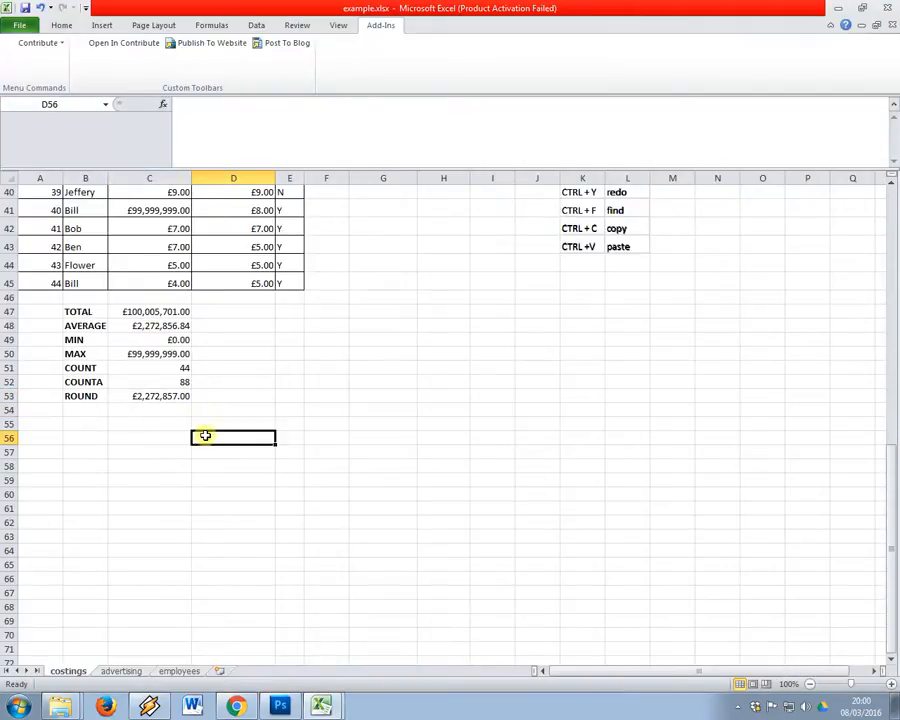
click(258, 392)
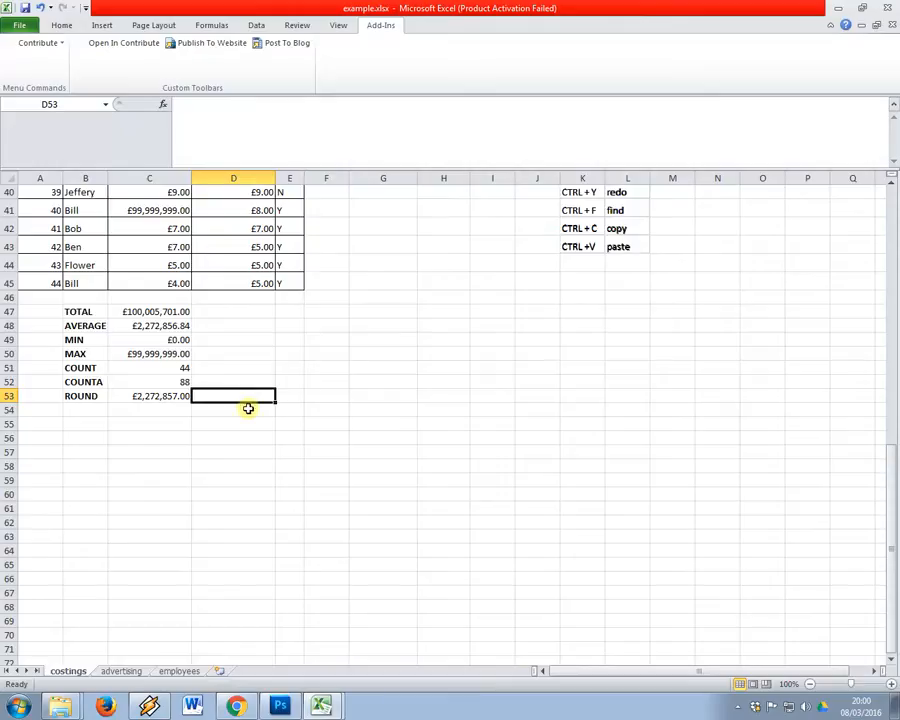
key(Right)
key(Left)
key(Left)
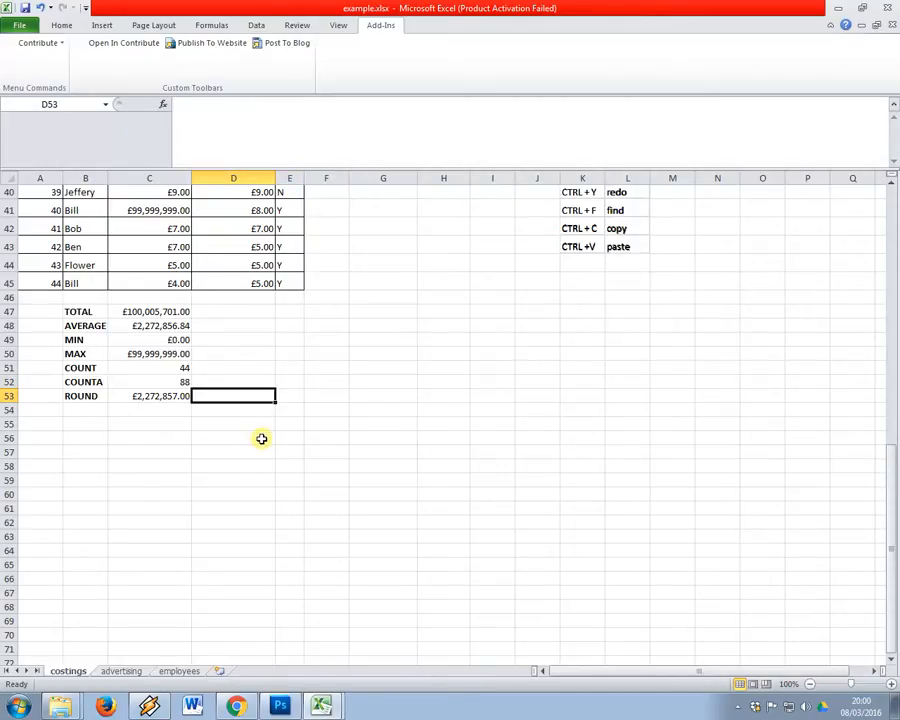
key(Up)
Add the column heading Amount to Pay in F1, beside the Paid? column
scroll(216, 438, up, 13)
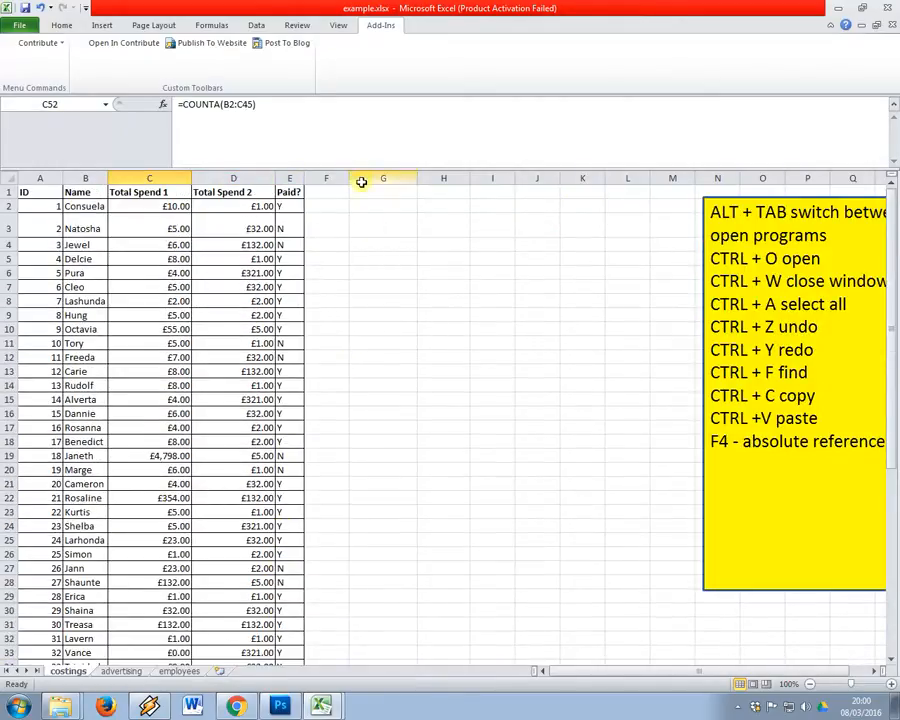
click(359, 179)
click(331, 189)
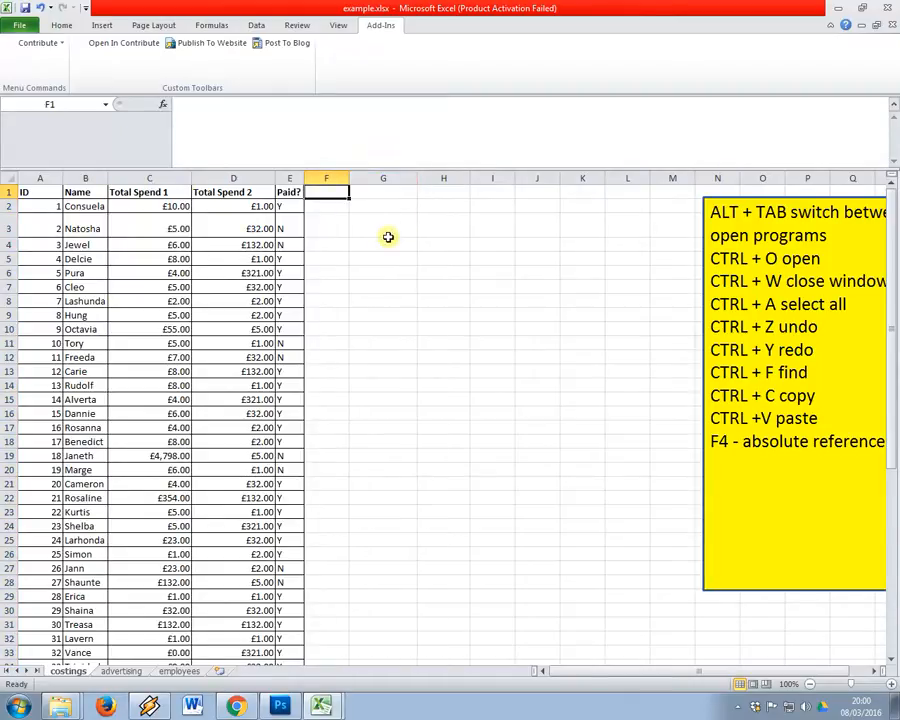
text(If)
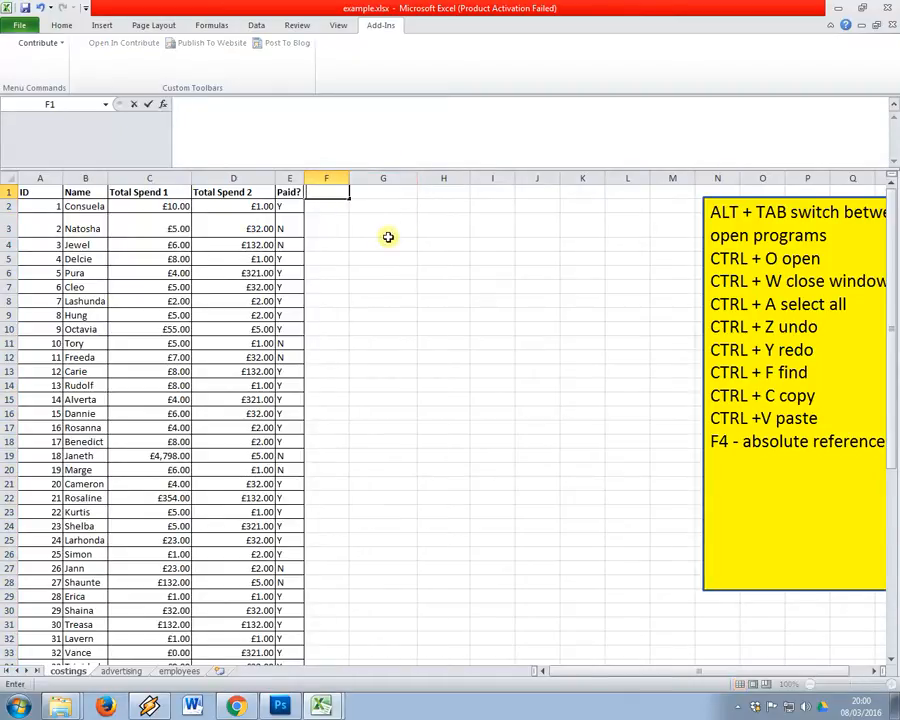
text(Amount to Pa)
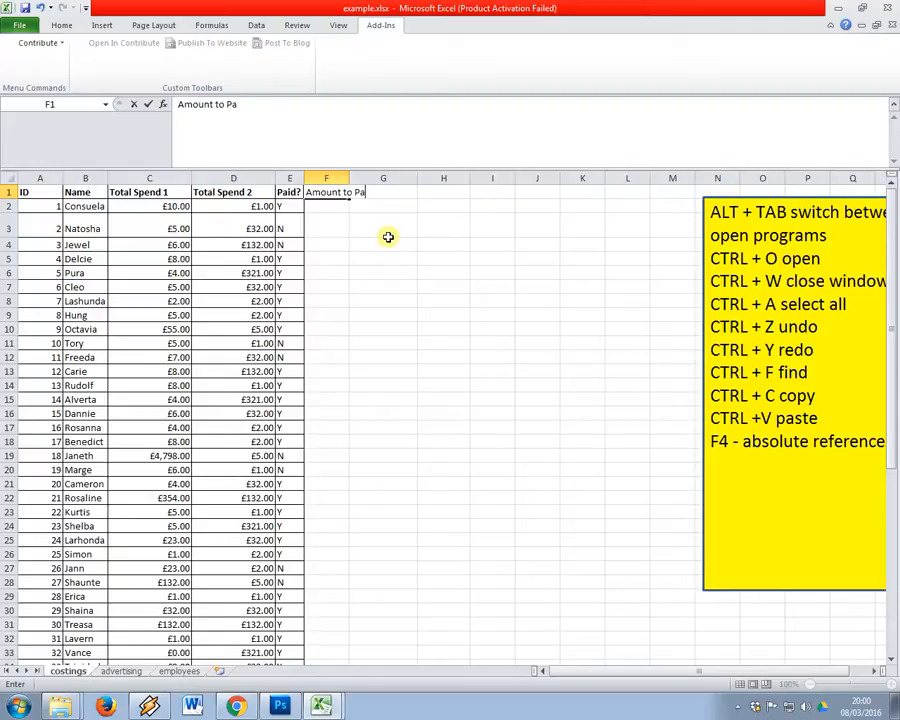
text(y)
key(Return)
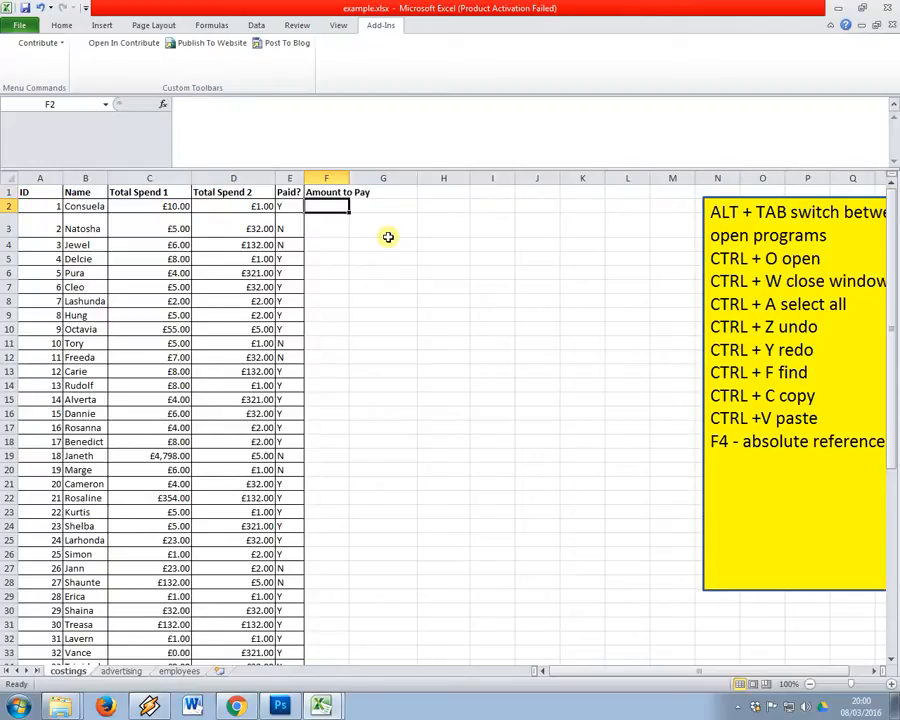
Enter =if(E2="N", C2+D2, "") in F2 to add both spends for unpaid rows and leave others blank
text(=if()
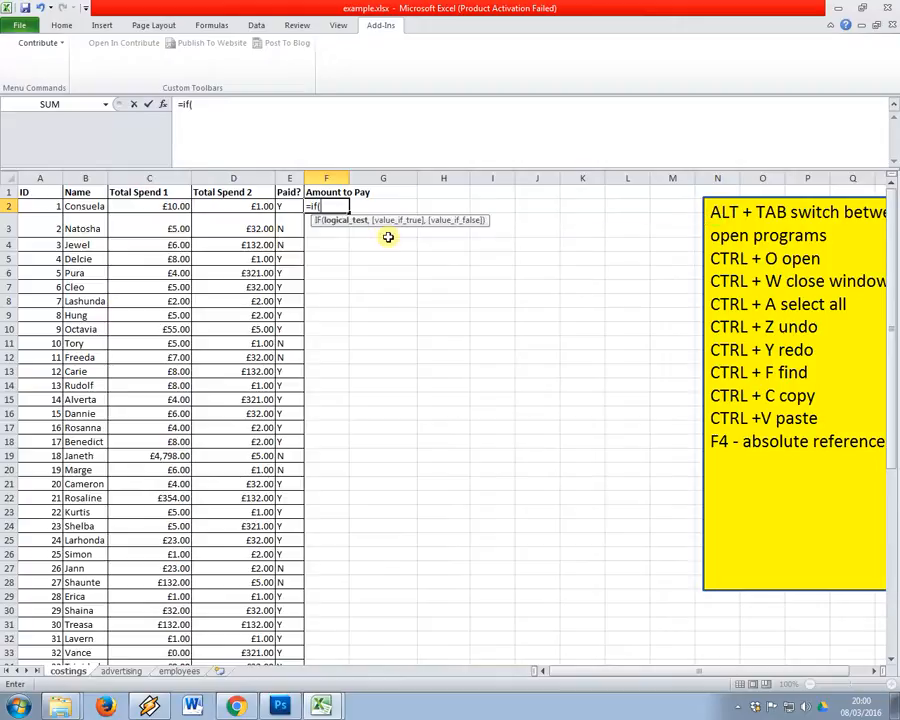
click(284, 206)
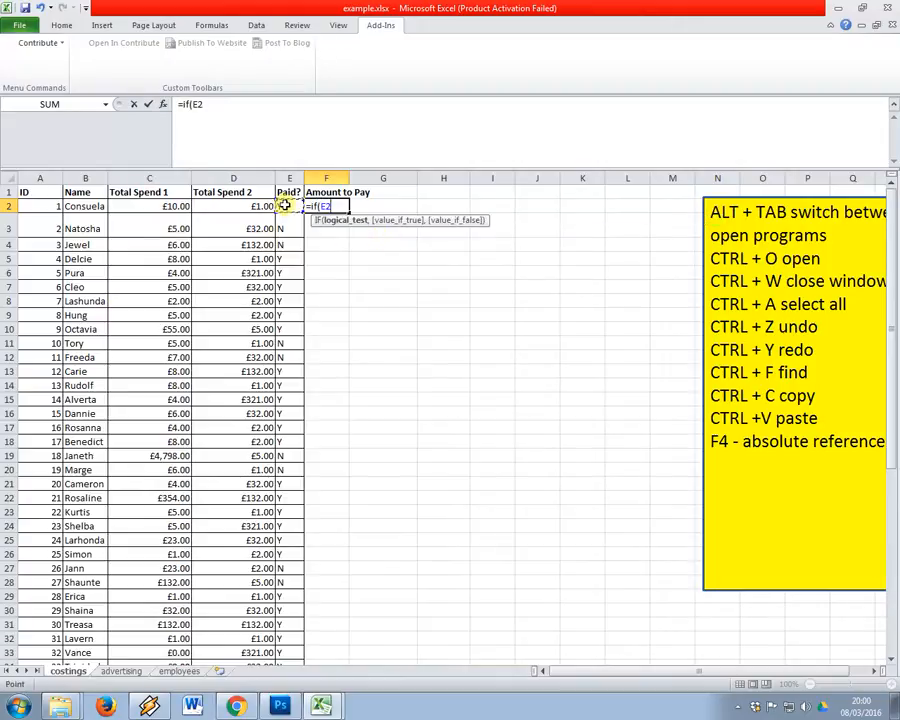
text(="N",)
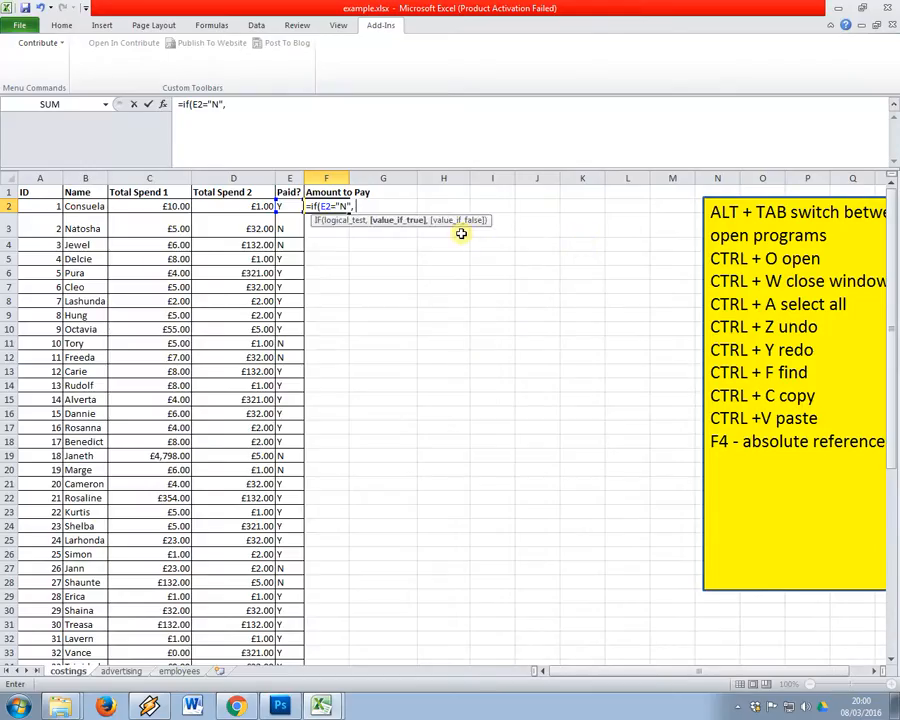
click(166, 208)
text(+)
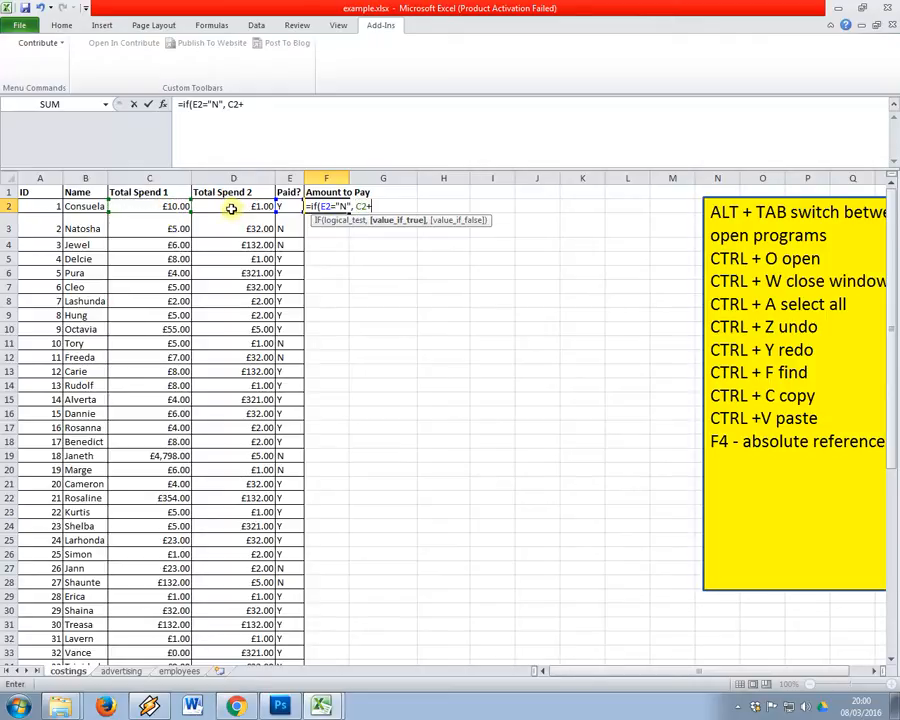
click(232, 206)
text(,)
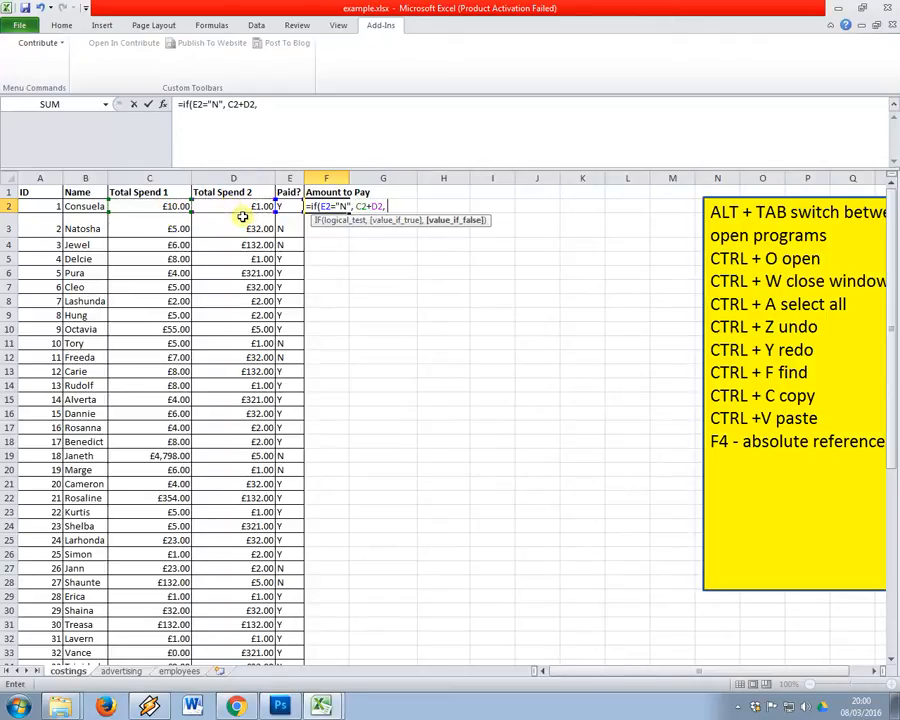
key(Left)
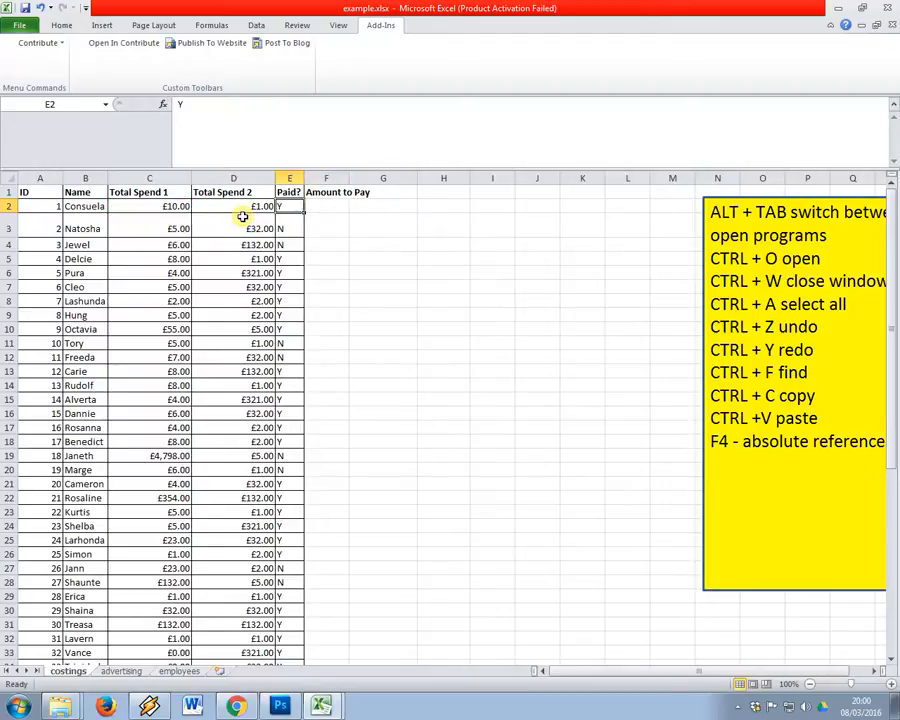
Change the value-if-false text in the F2 IF formula to "N/A"
click(313, 203)
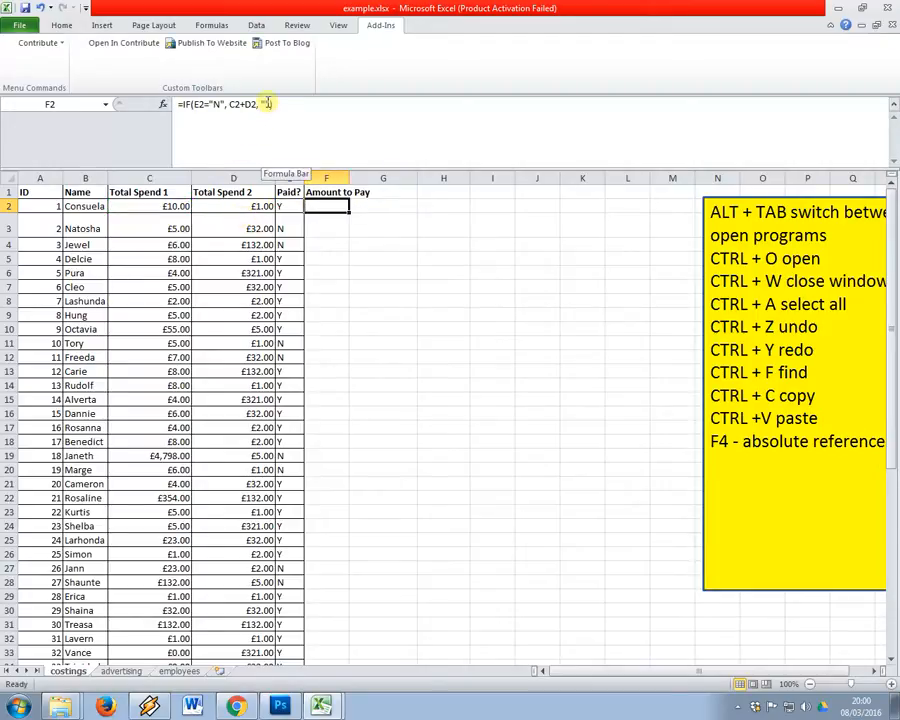
click(263, 104)
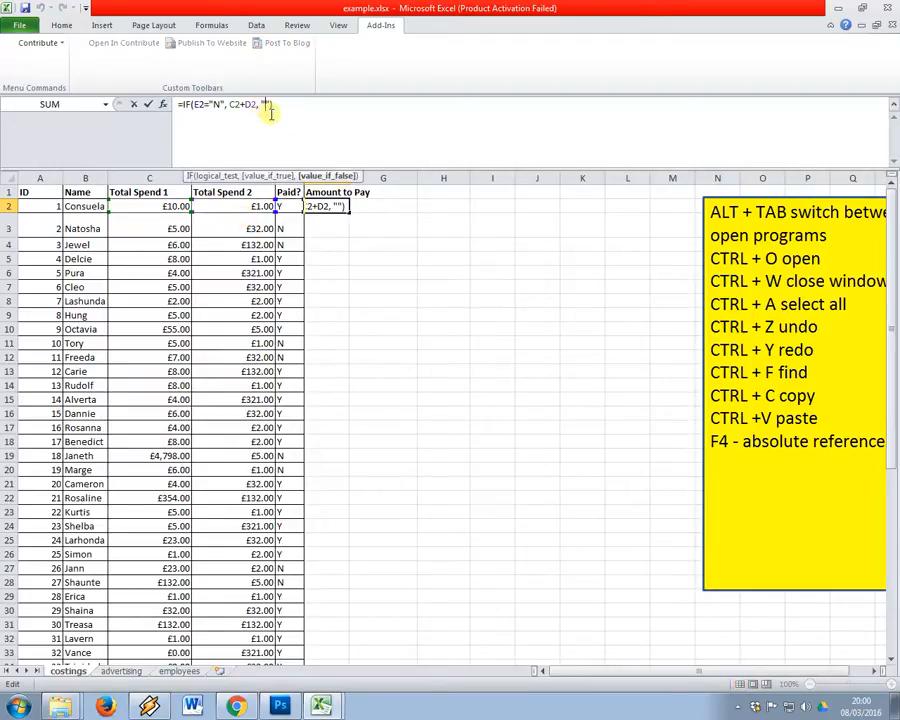
text(N/A)
key(Return)
Fill the F2 IF formula down the Amount to Pay column through row 45
click(340, 210)
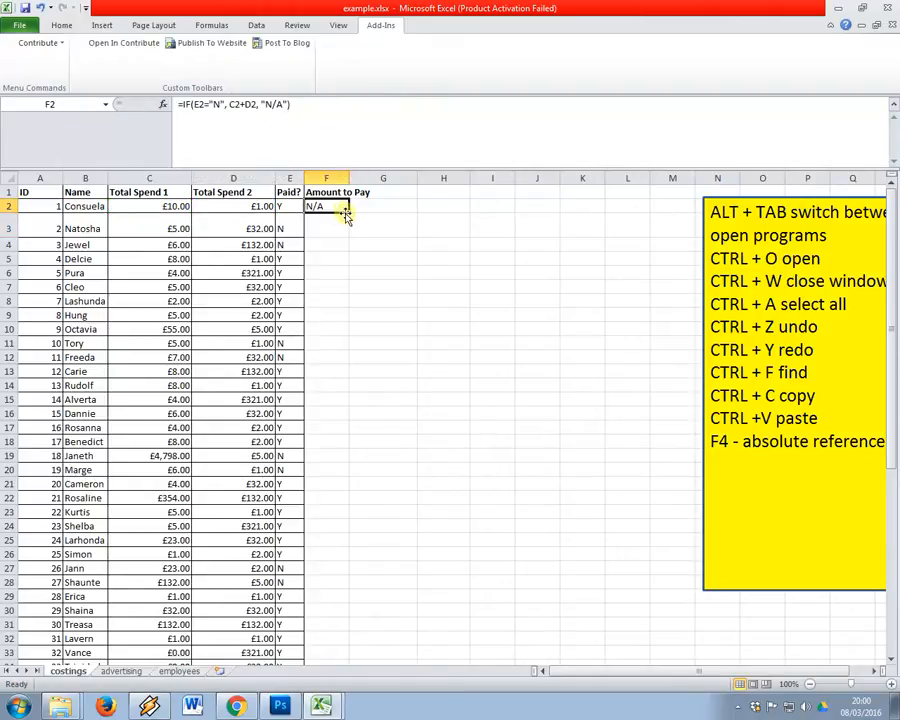
drag(350, 213, 311, 655)
scroll(327, 540, up, 5)
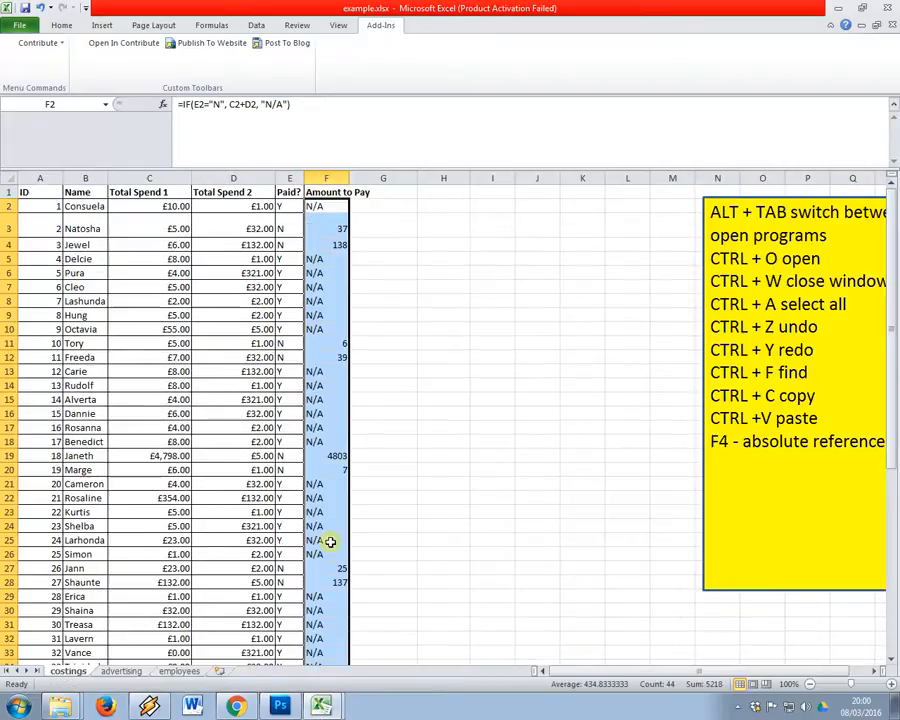
Format the filled Amount to Pay cells as Currency and check the formula in F3
click(62, 25)
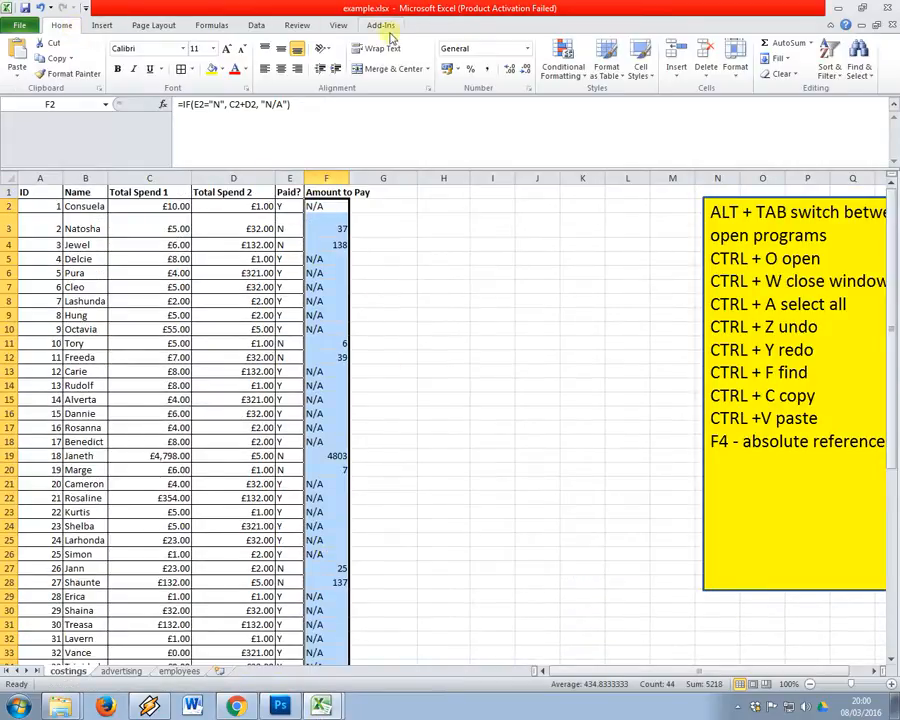
click(528, 55)
click(470, 137)
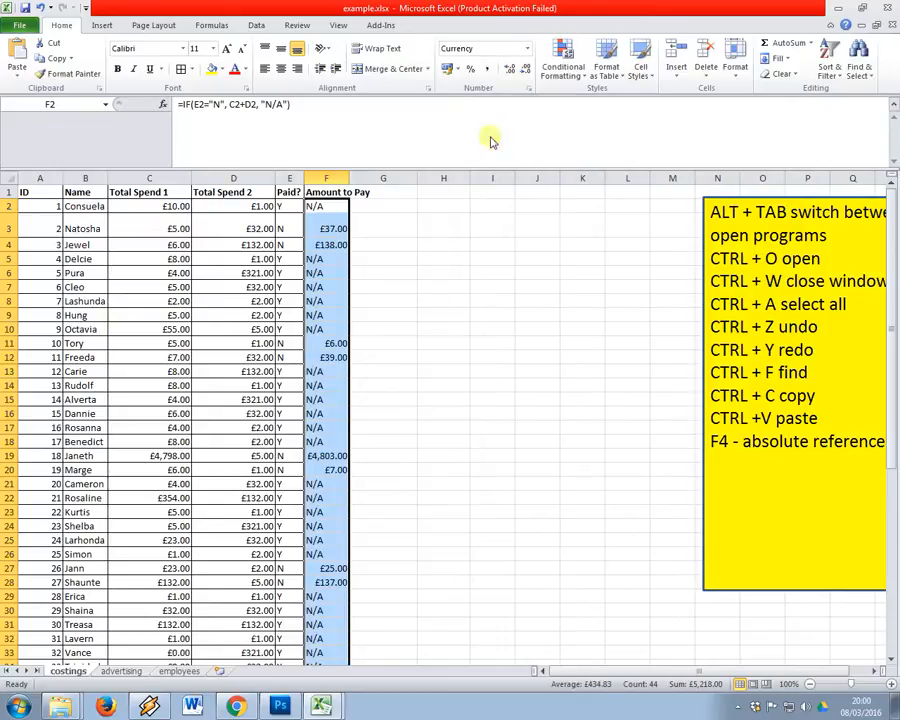
click(380, 261)
click(332, 220)
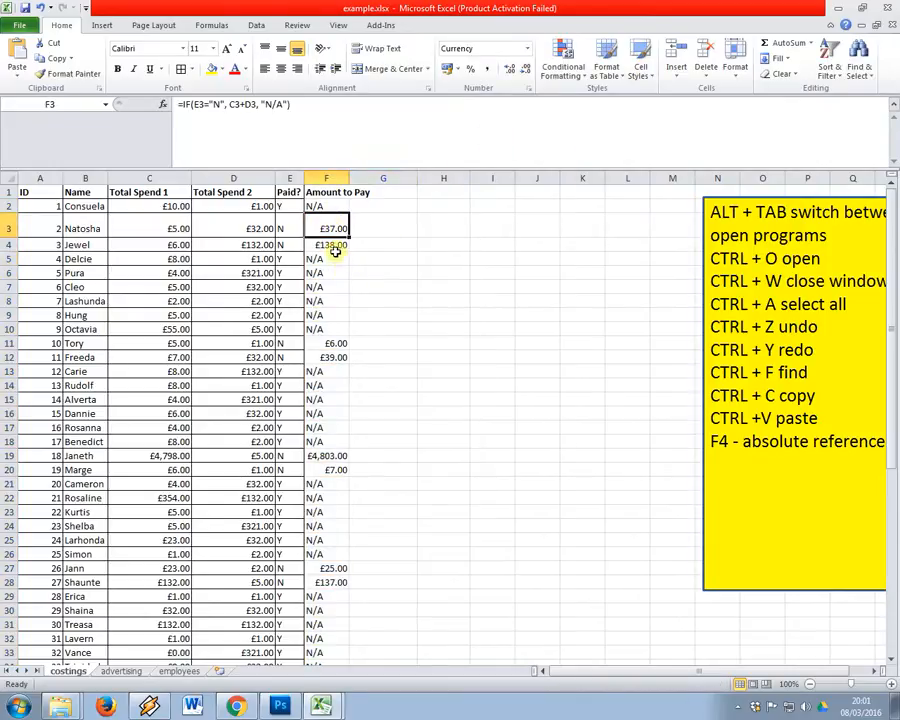
Check the IF formulas behind several Amount to Pay results, including F3, F4 and F28
click(334, 255)
click(333, 243)
click(333, 226)
click(333, 244)
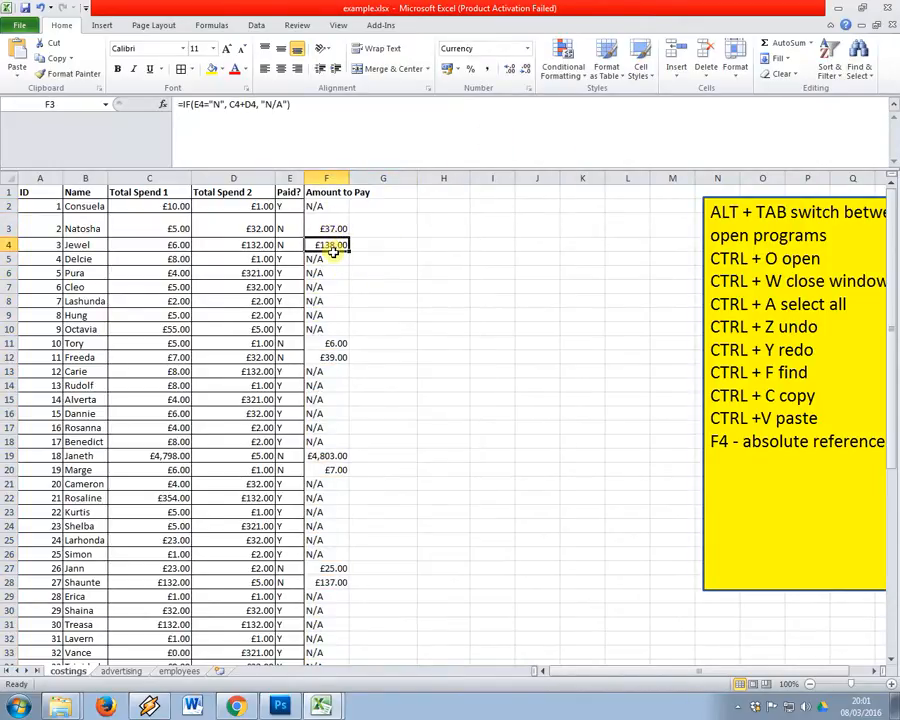
click(333, 233)
key(Down)
key(Up)
key(Down)
key(Up)
key(Right)
key(Down)
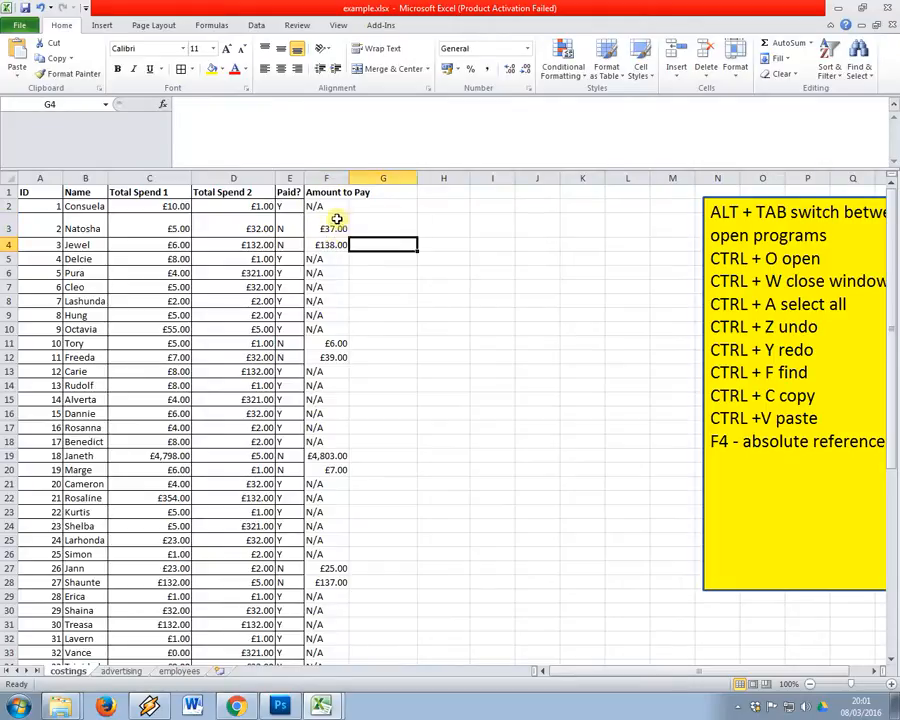
key(Left)
key(Up)
scroll(331, 277, down, 7)
click(333, 277)
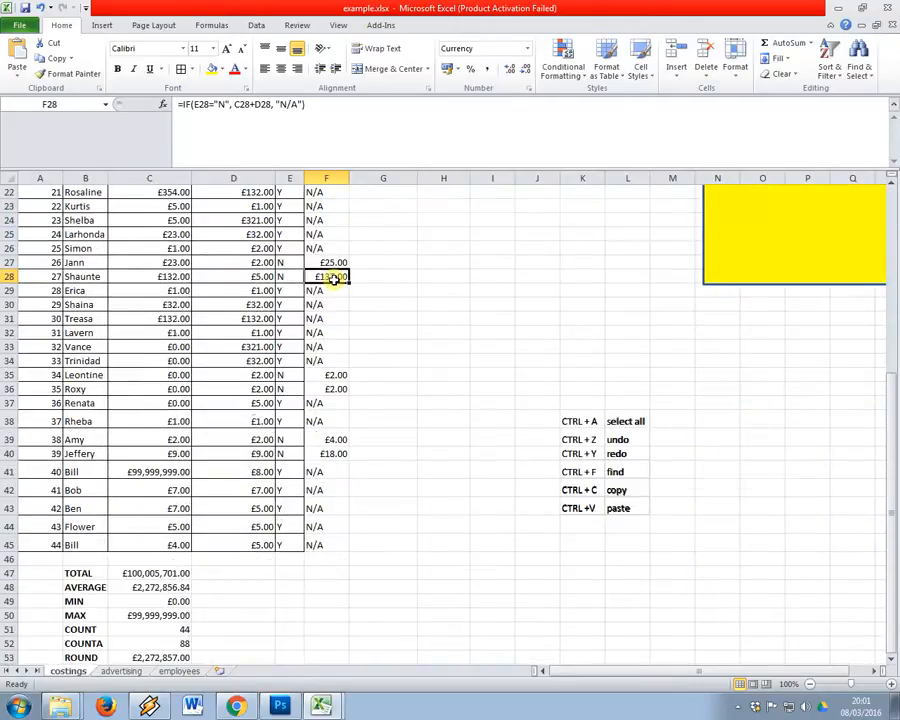
scroll(359, 284, up, 7)
Draw a rectangle about 9.42 cm high and 9.87 cm wide in the blank area between the data and the yellow shortcuts box
drag(402, 208, 428, 249)
click(583, 413)
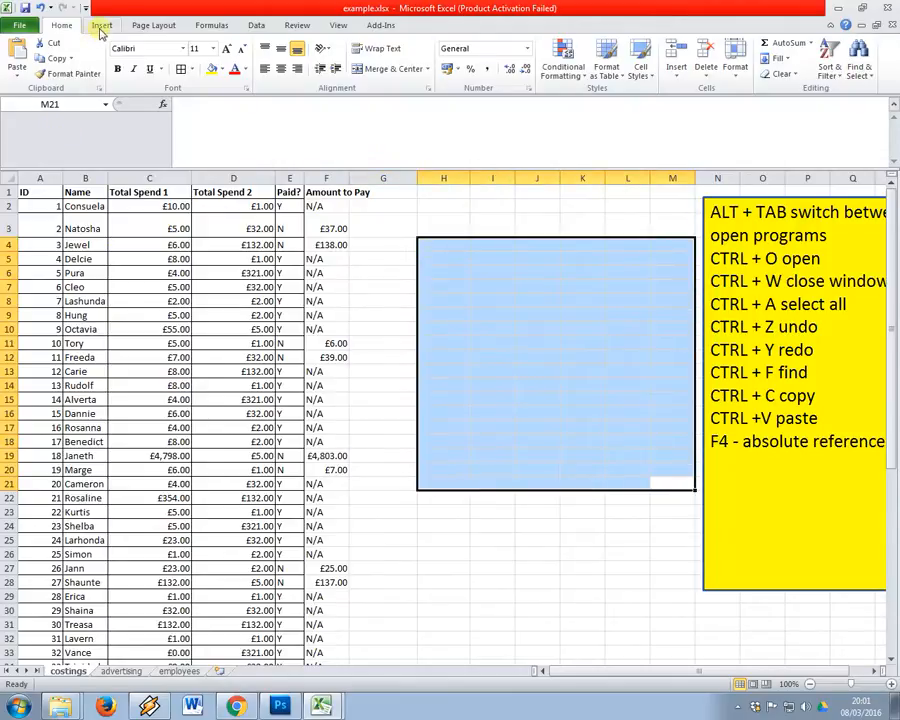
click(383, 228)
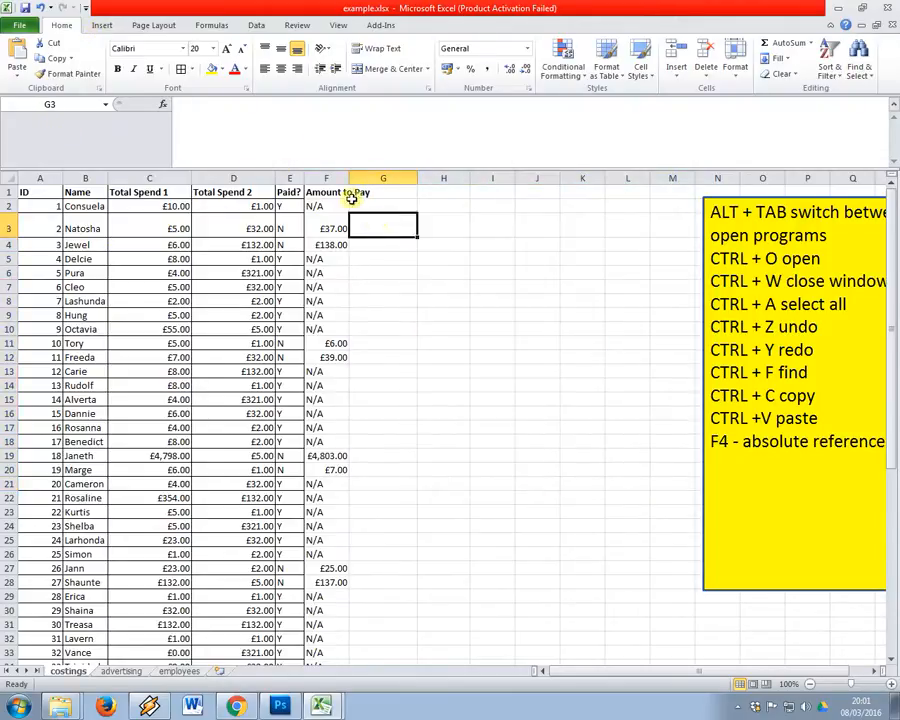
click(102, 25)
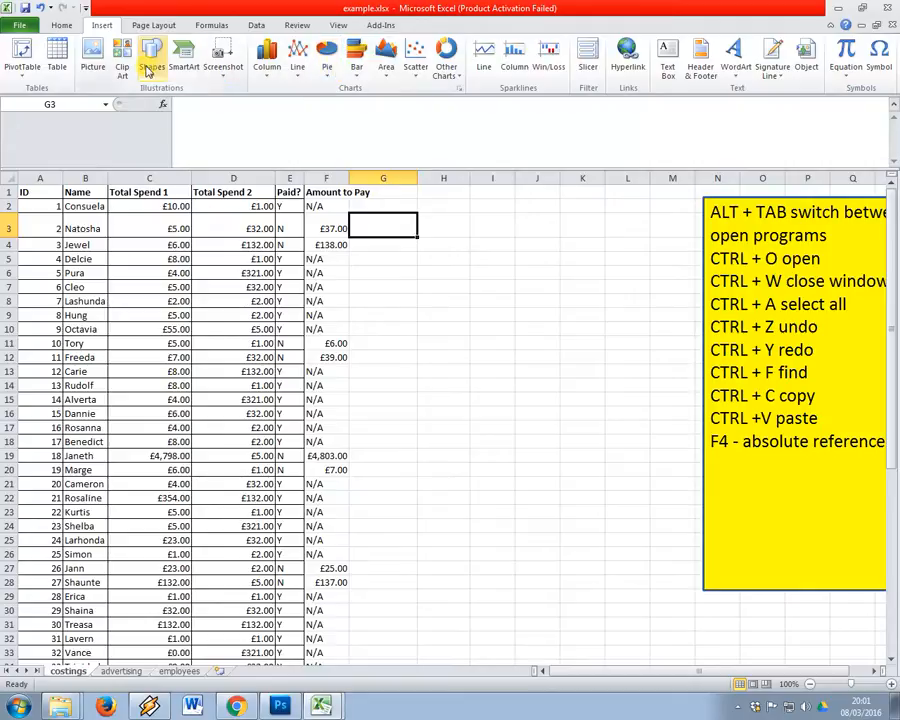
click(149, 62)
click(146, 170)
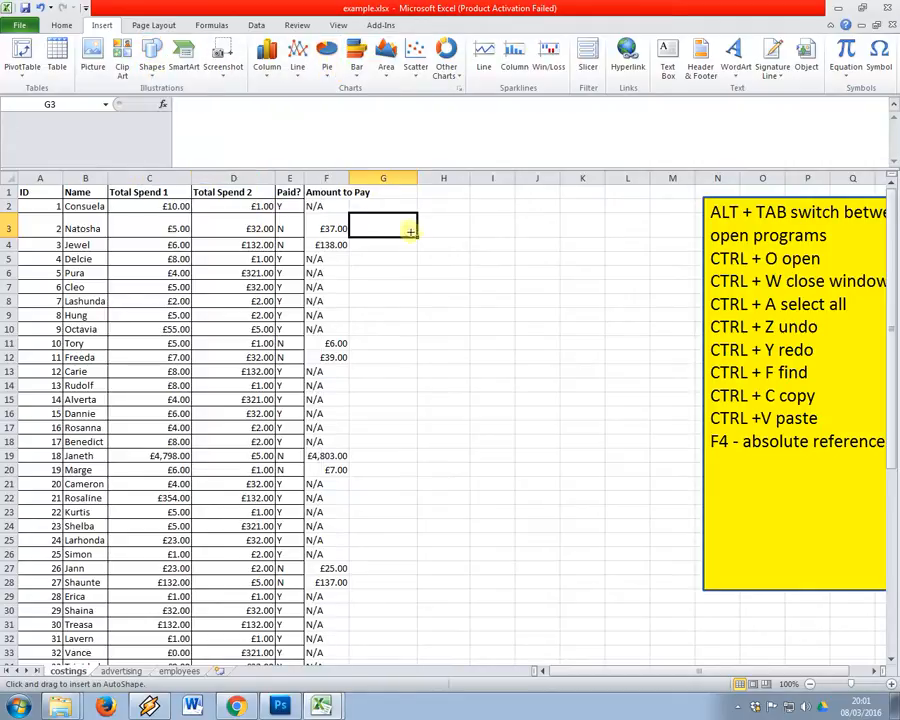
mouse_move(418, 229)
mouse_down()
mouse_move(535, 435)
mouse_move(682, 478)
mouse_up()
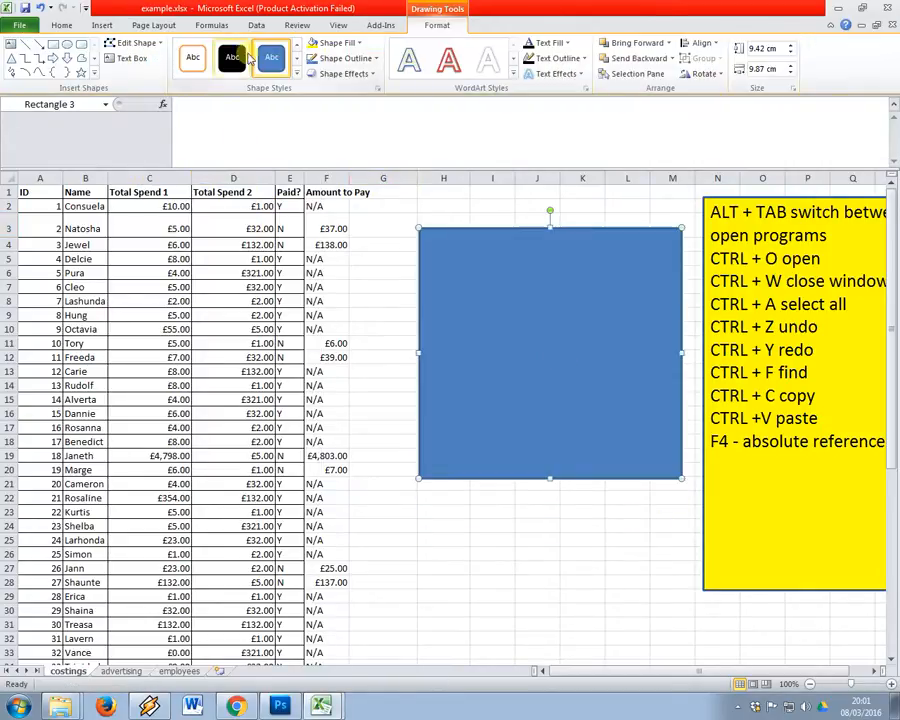
Fill the new rectangle with yellow and increase its text size to 24
click(337, 43)
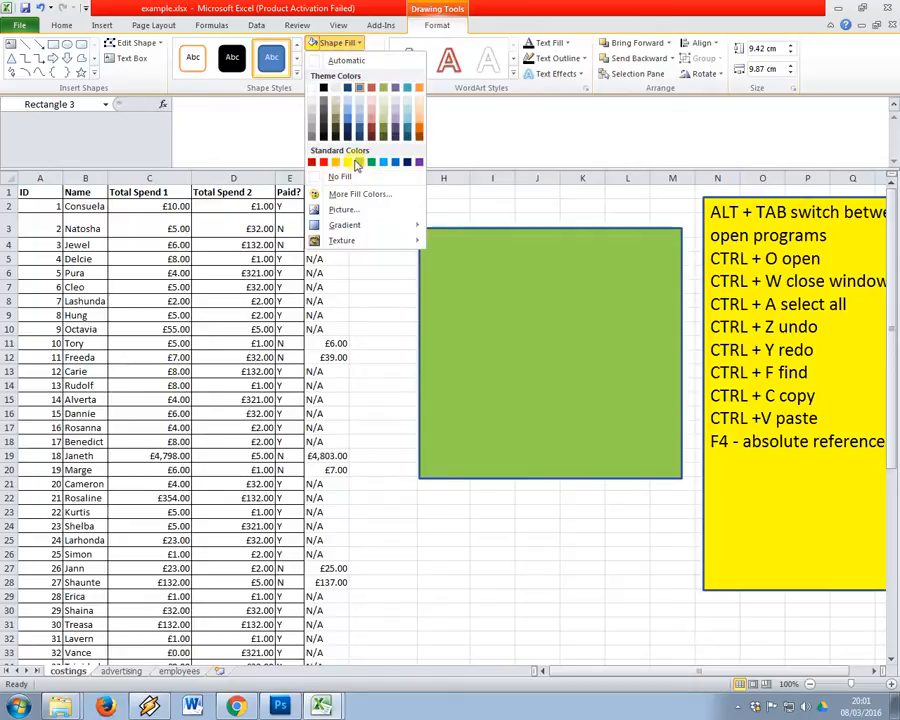
click(346, 156)
click(58, 22)
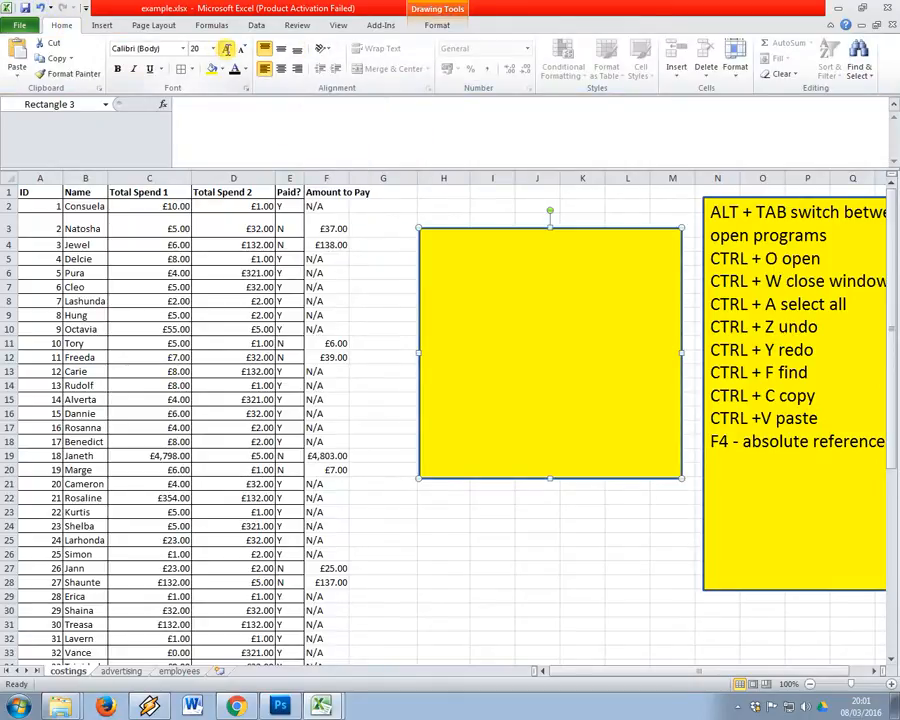
click(227, 48)
Begin the rectangle's text with an equals sign and colour the text black
double_click(441, 270)
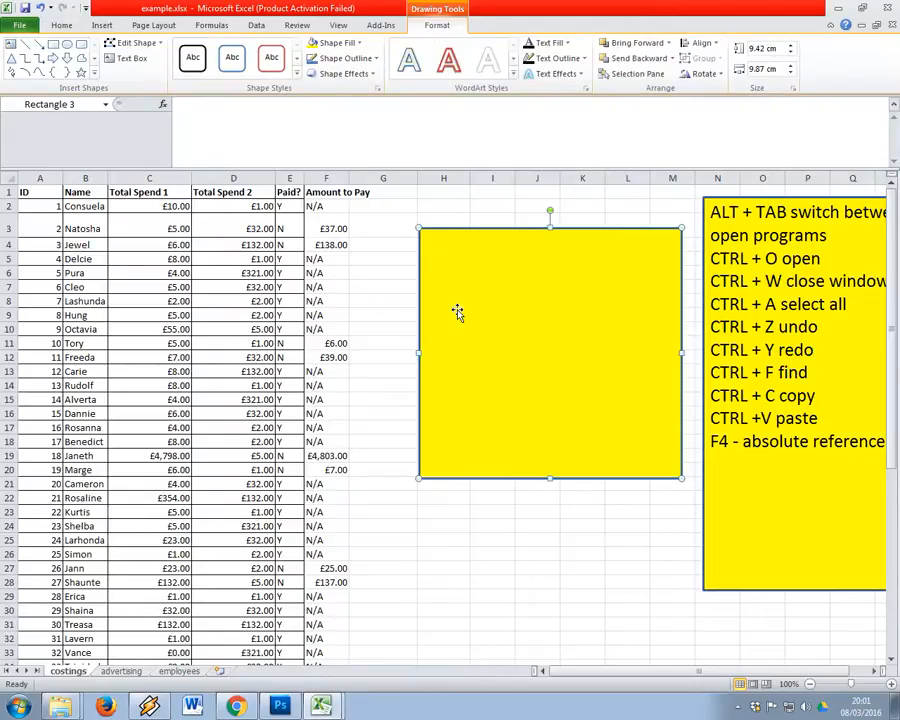
click(451, 310)
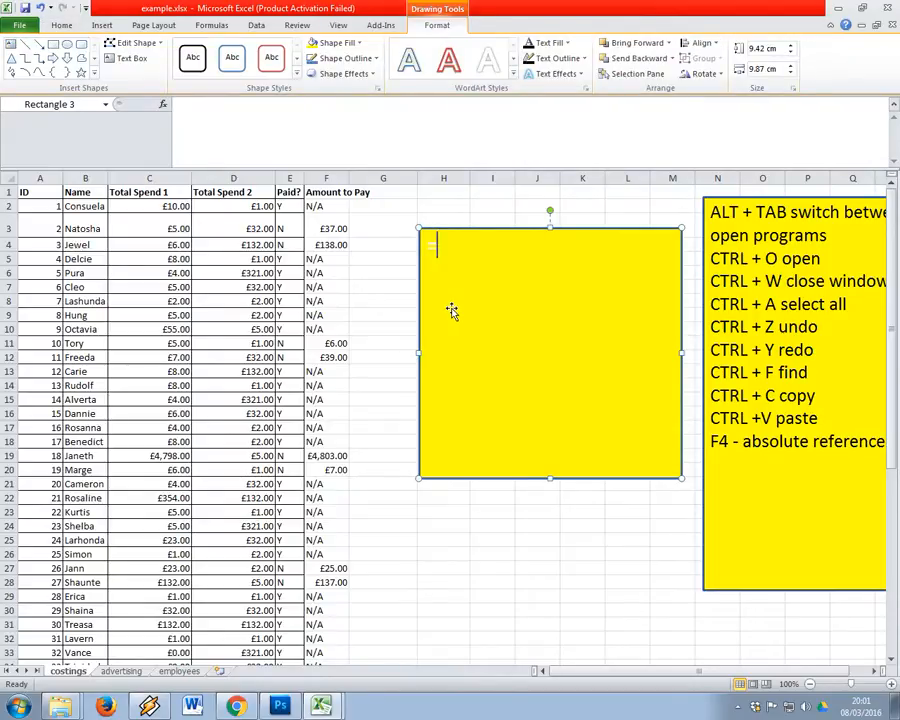
key(ctrl+a)
click(48, 25)
click(236, 70)
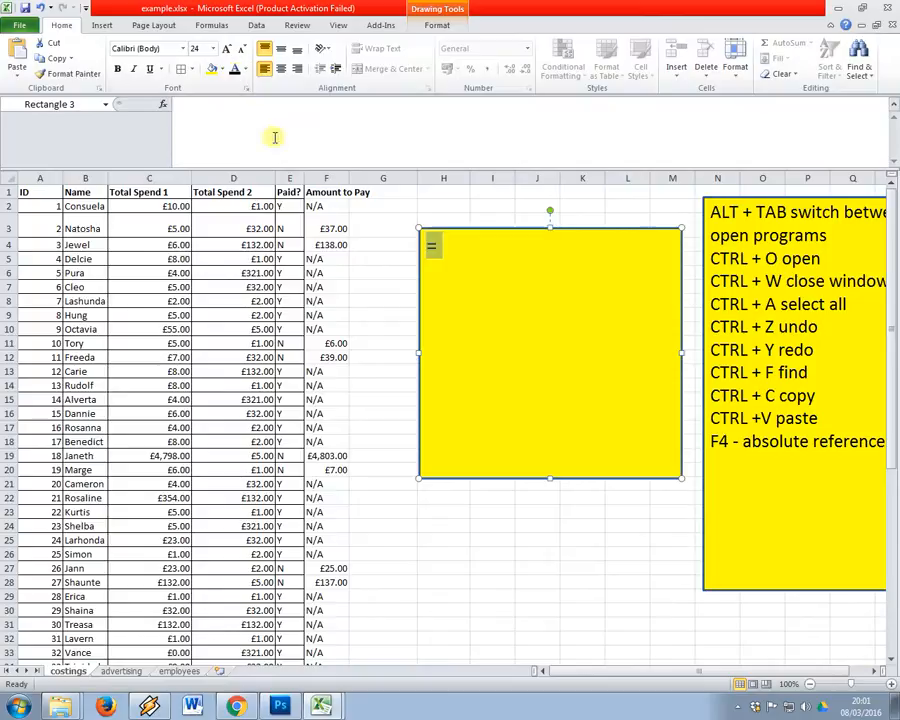
Continue the rectangle's text as an IF function with criteria as its first argument, followed by a comma
click(456, 259)
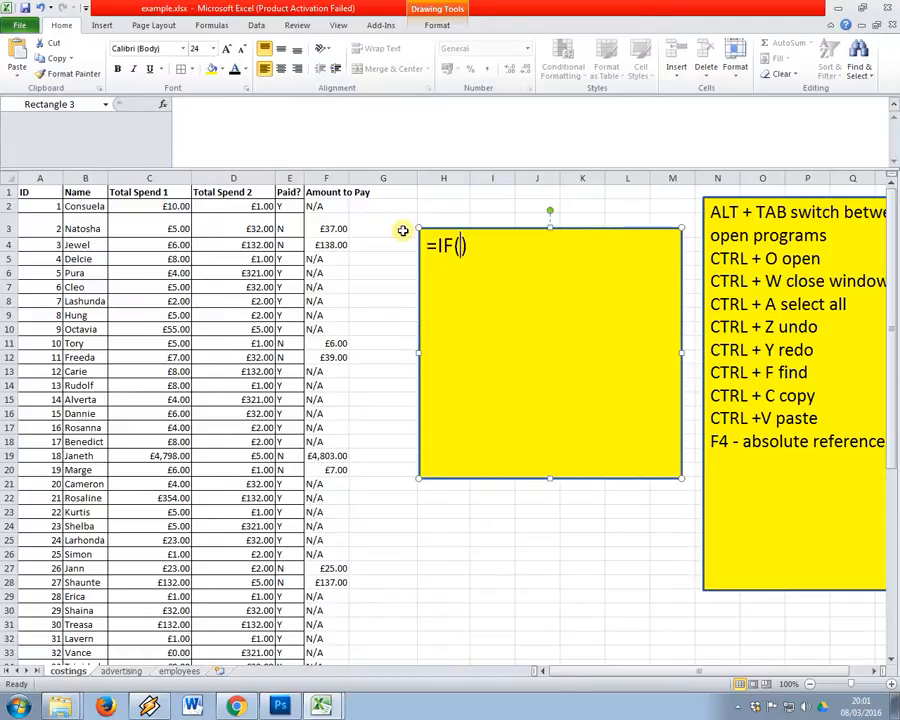
text(irt)
key(BackSpace)
key(BackSpace)
key(BackSpace)
text(riteria)
key(BackSpace)
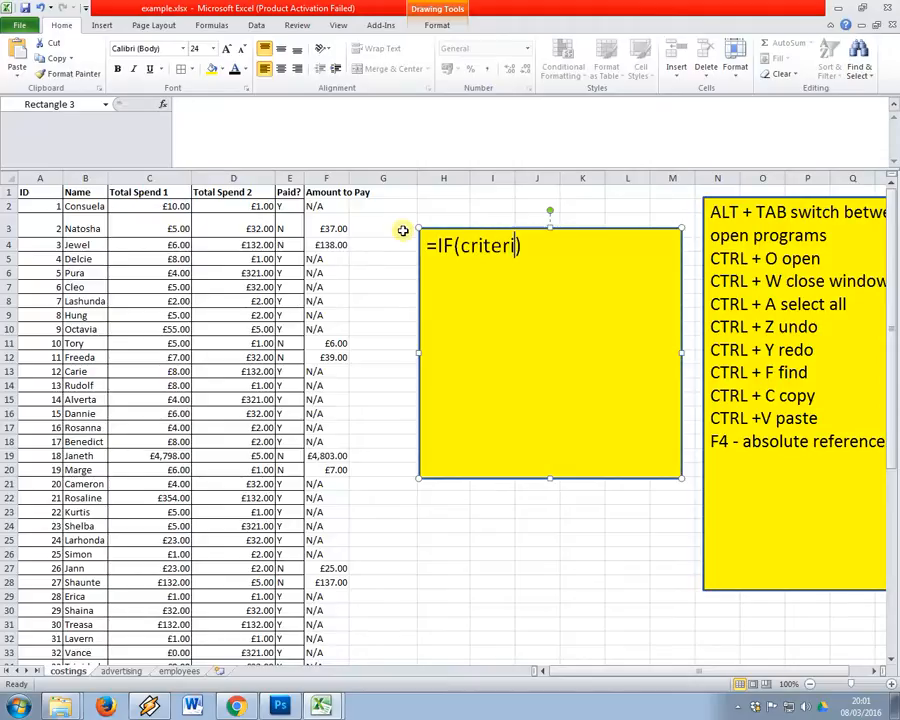
text(on)
key(BackSpace)
key(BackSpace)
text(a,)
Complete the first line as =IF(criteria, what happens if true?, what happens if false?) and start another =IF( below a blank line
text( ")
key(BackSpace)
text(what happens if)
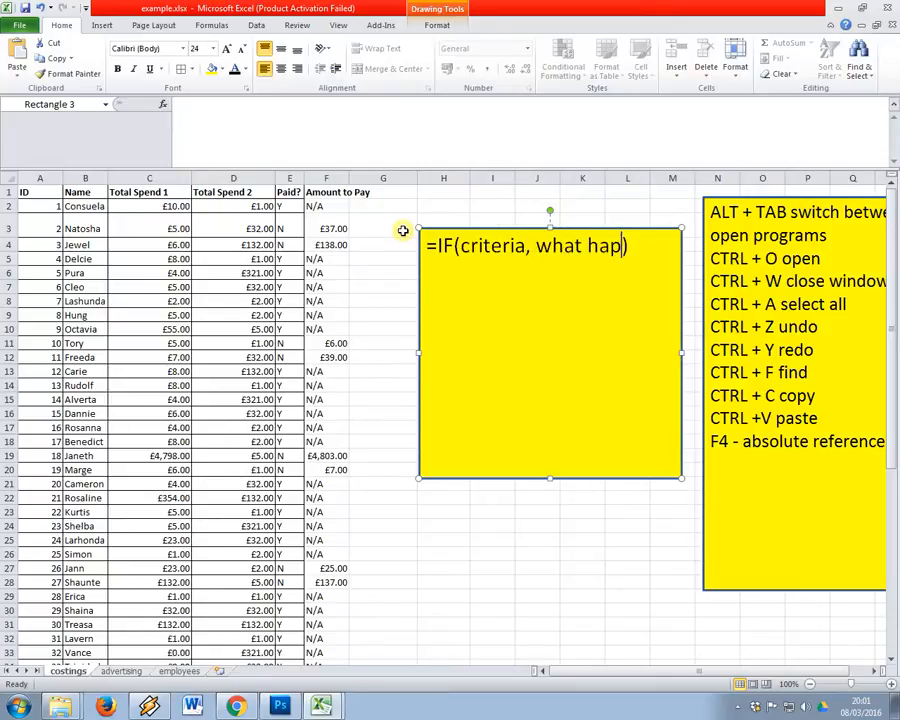
text( true? what hap)
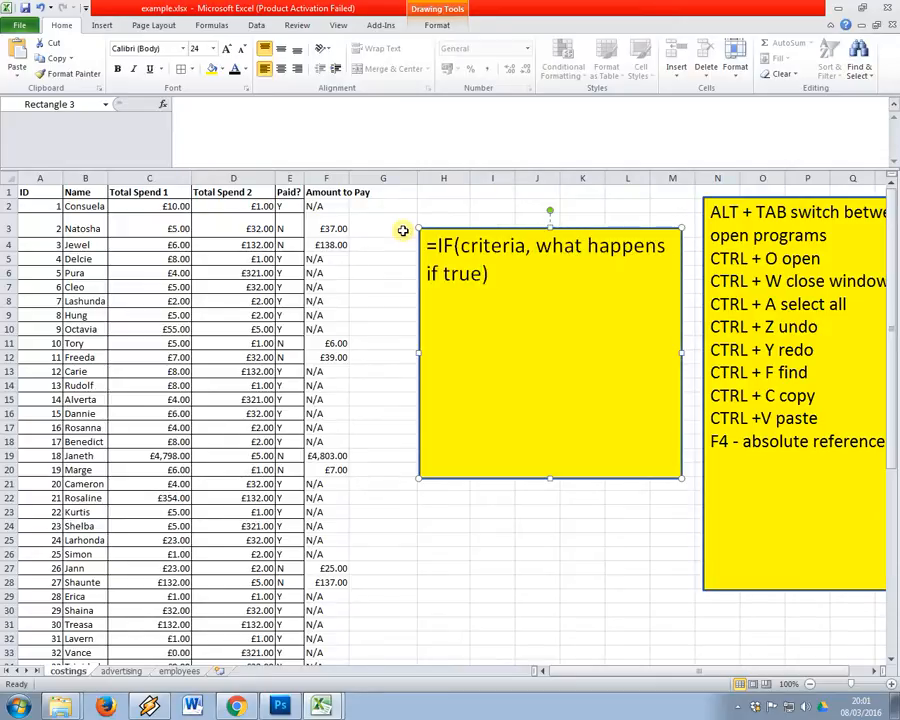
text(pens if false)
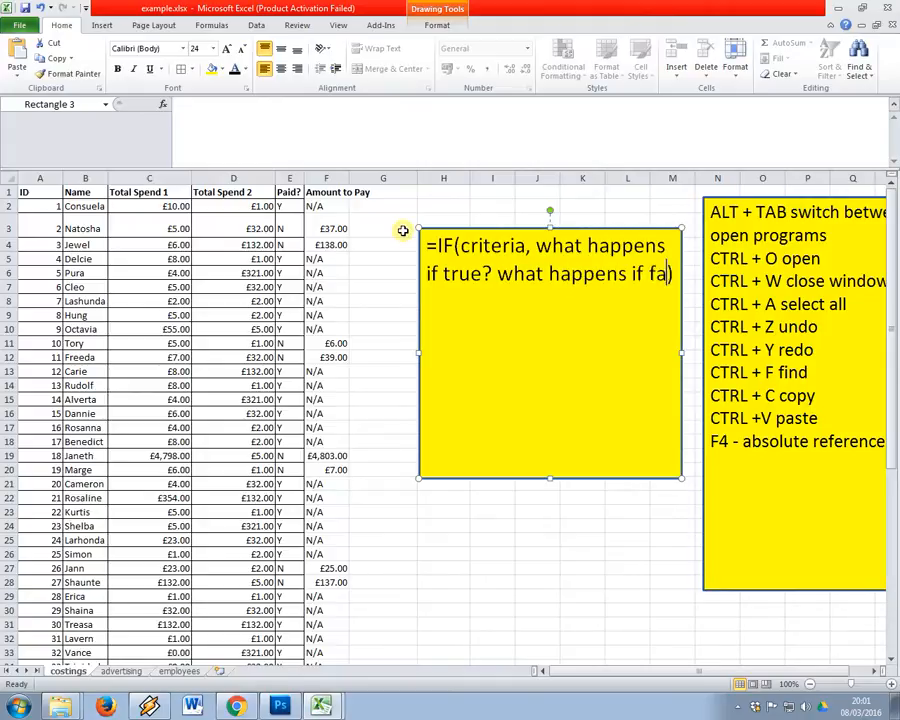
text(?)
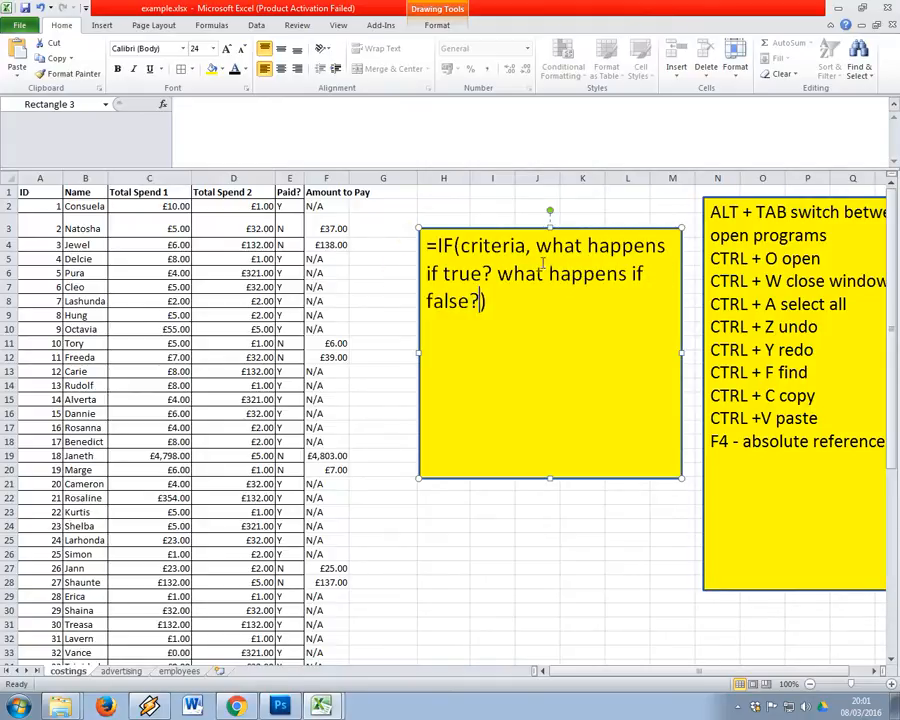
click(489, 272)
text(, what happens if false?)  =IF()
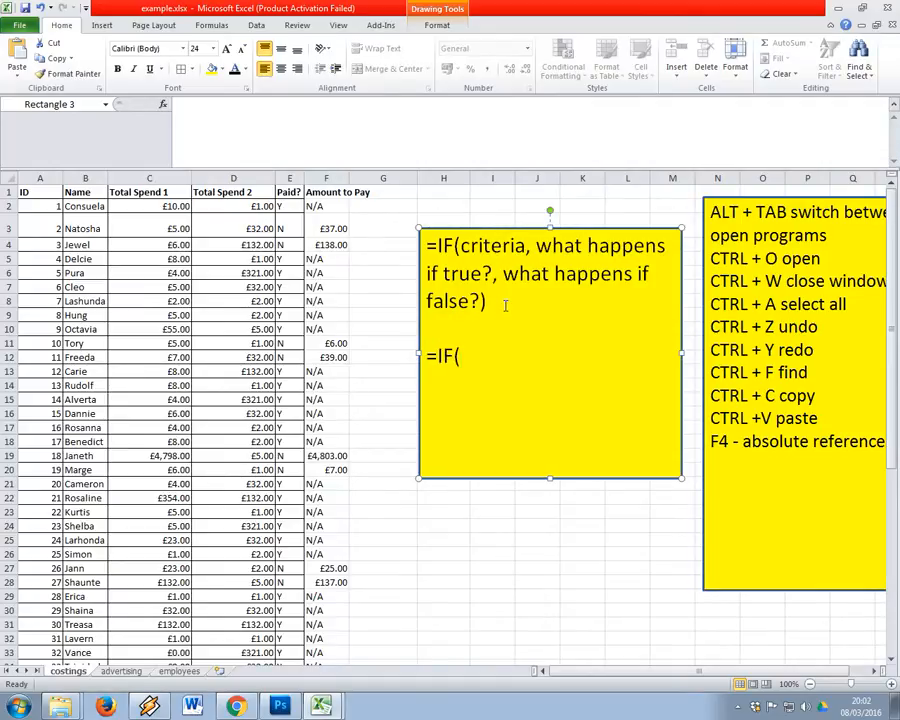
Complete the second line as =IF(condition, then, else) and add the example =IF(score > 100, "well done", "not good enough") below it
text(condition, )
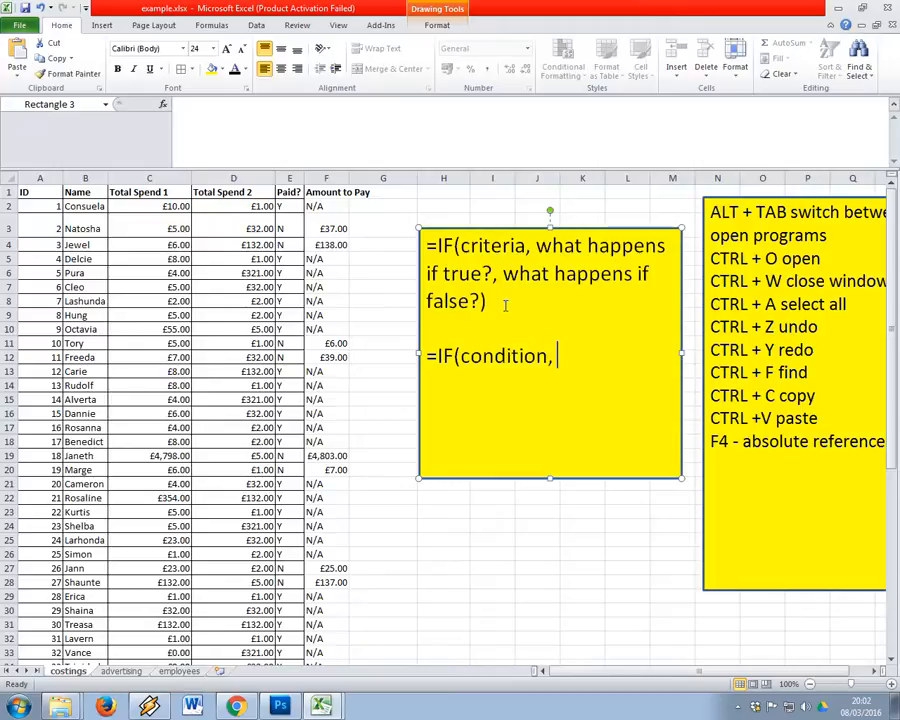
text(then, else)  =)
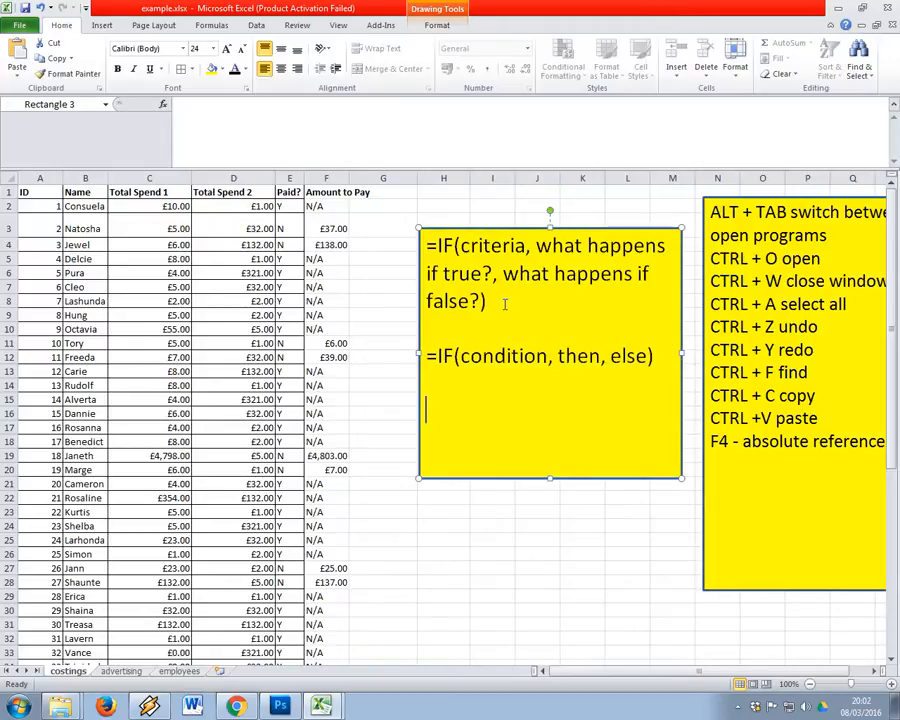
text(IF(sco)
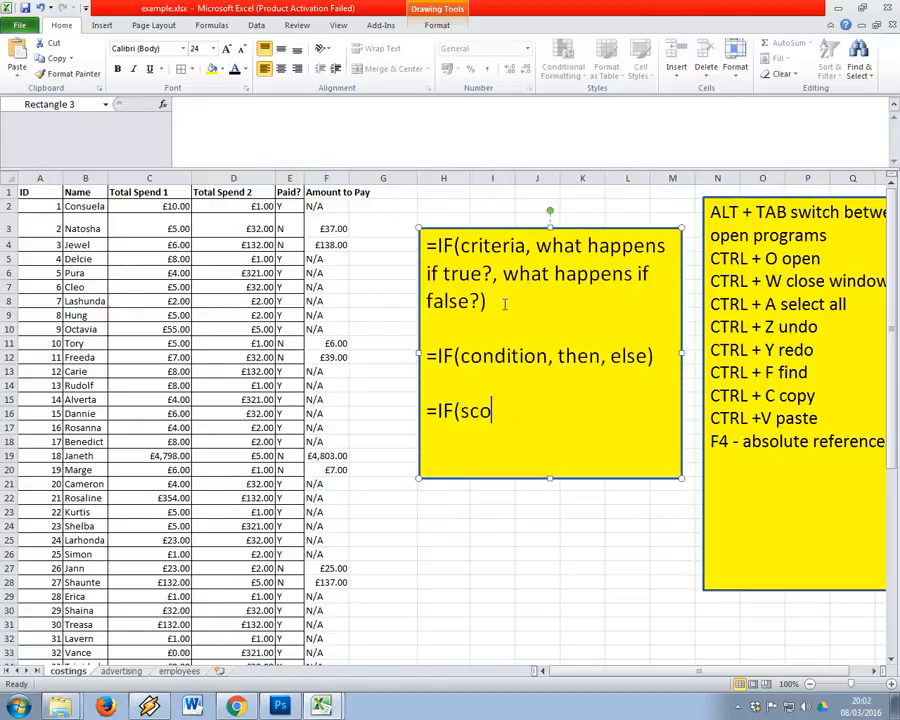
text(re > 100,)
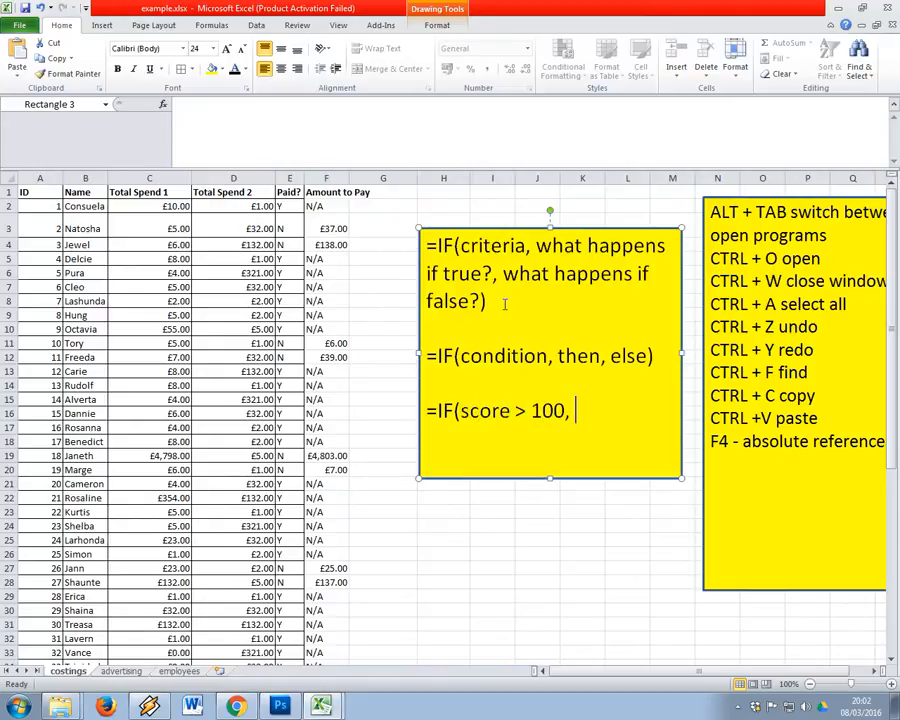
text( "well done", )
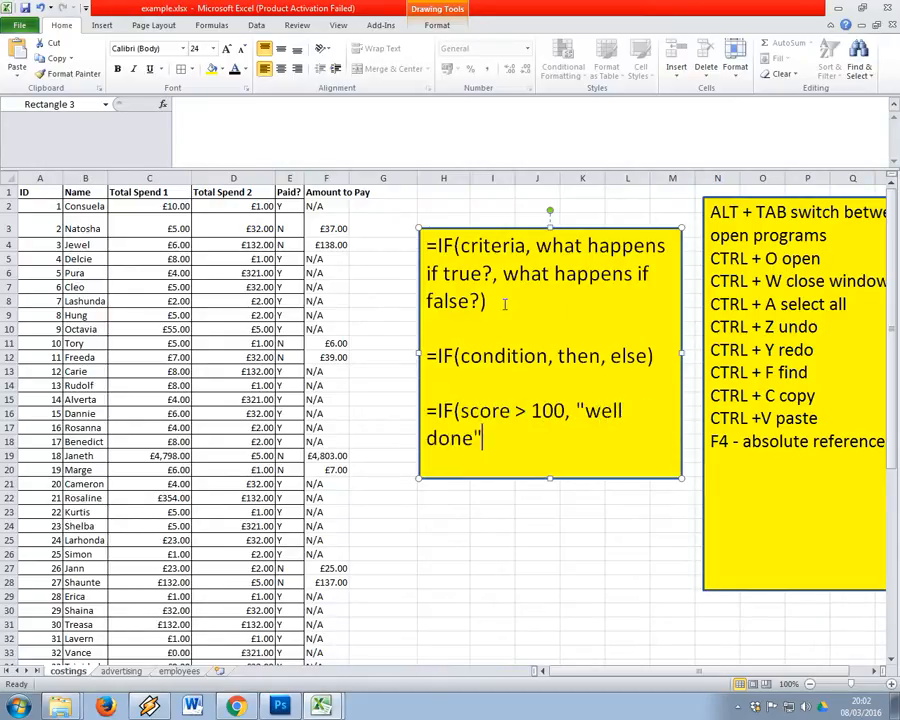
text("not good enough)
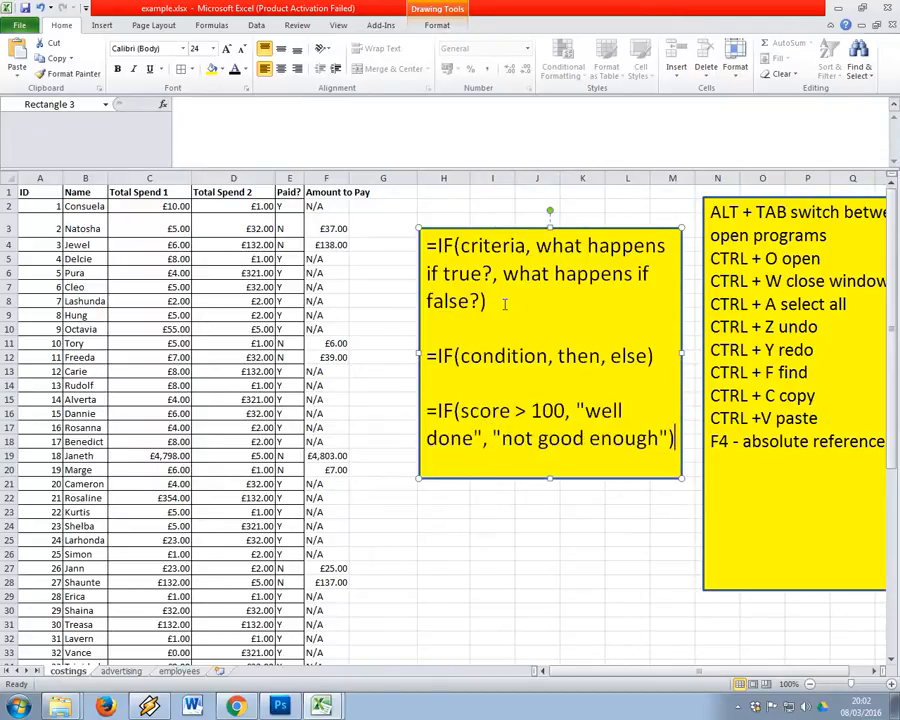
Replace the word score with the cell reference C5 in the example IF formula
drag(514, 410, 459, 410)
click(488, 413)
text(C5)
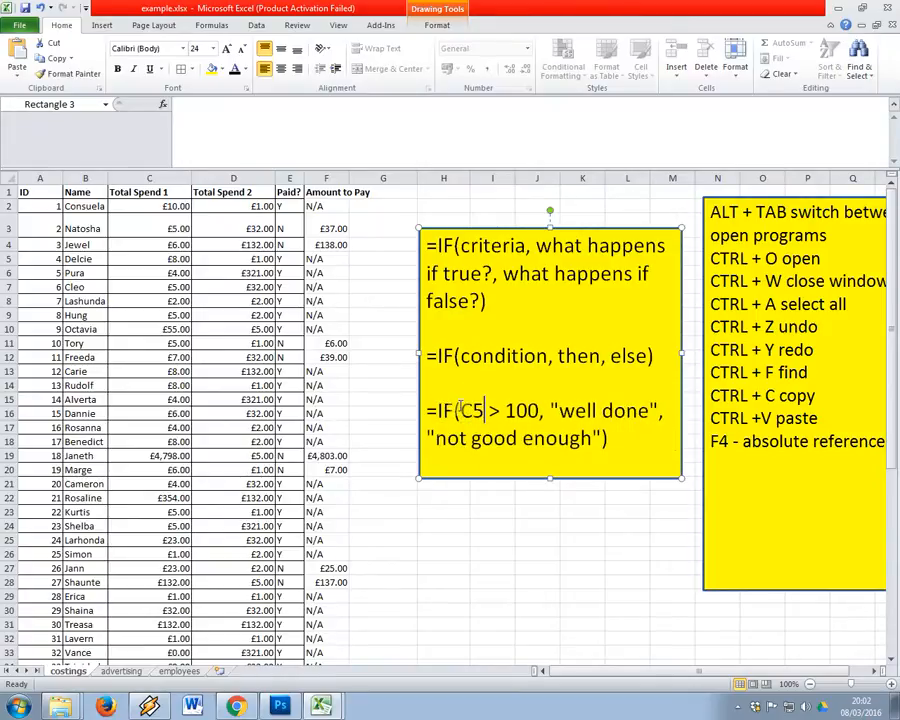
Highlight the 100, "well done" and "not good enough" parts of the example IF formula one after another
double_click(514, 410)
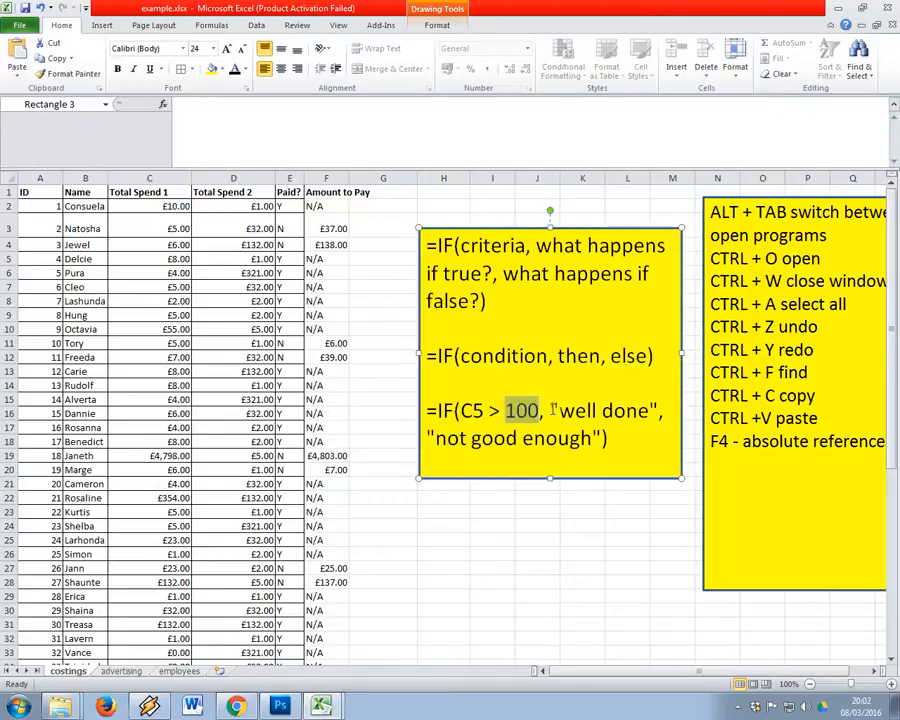
drag(551, 410, 664, 412)
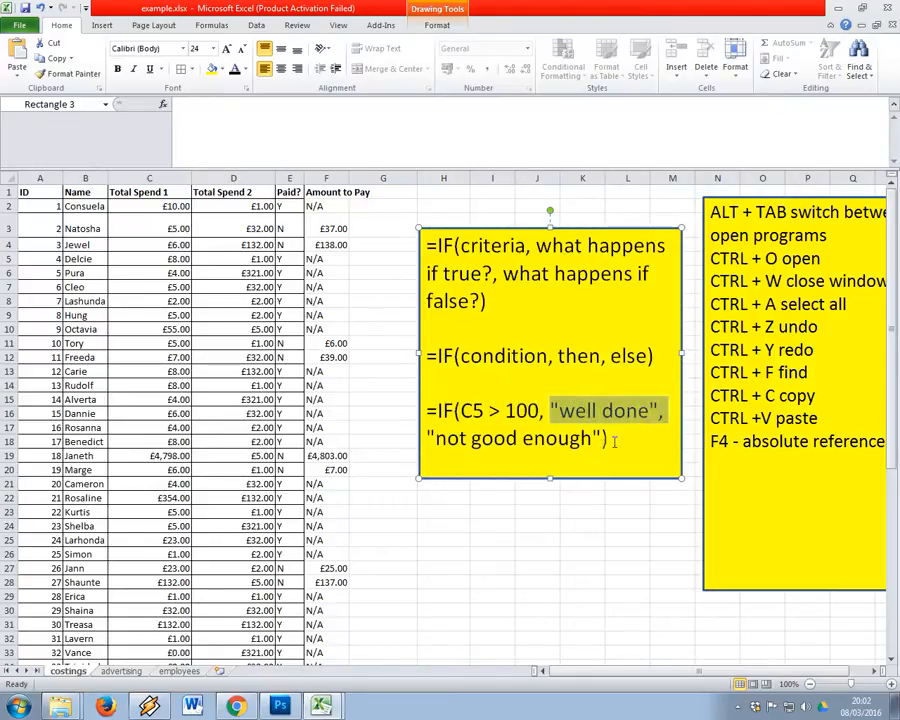
drag(598, 437, 408, 434)
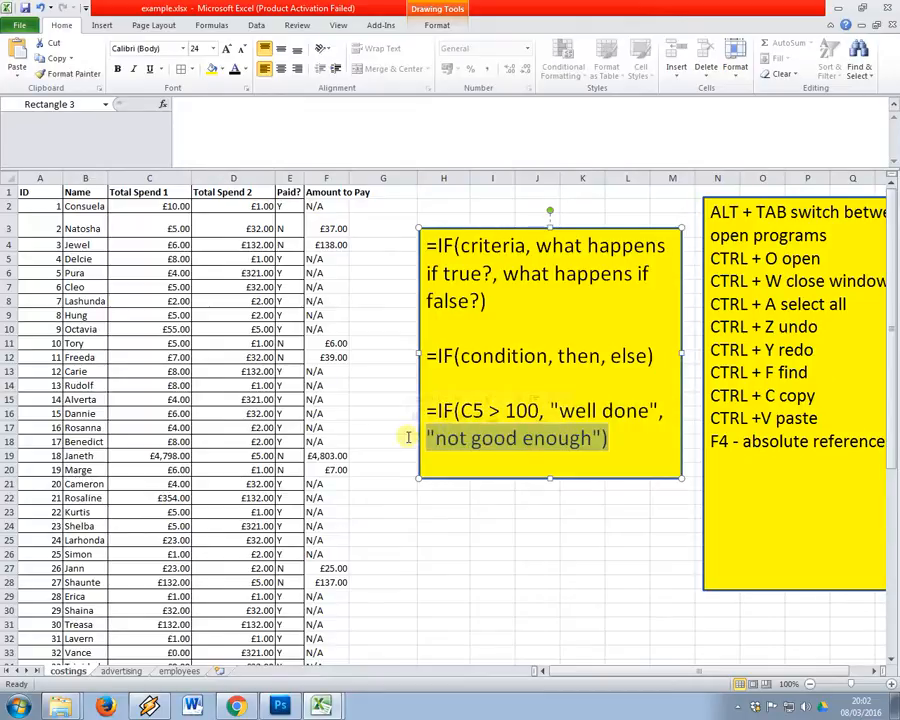
click(554, 455)
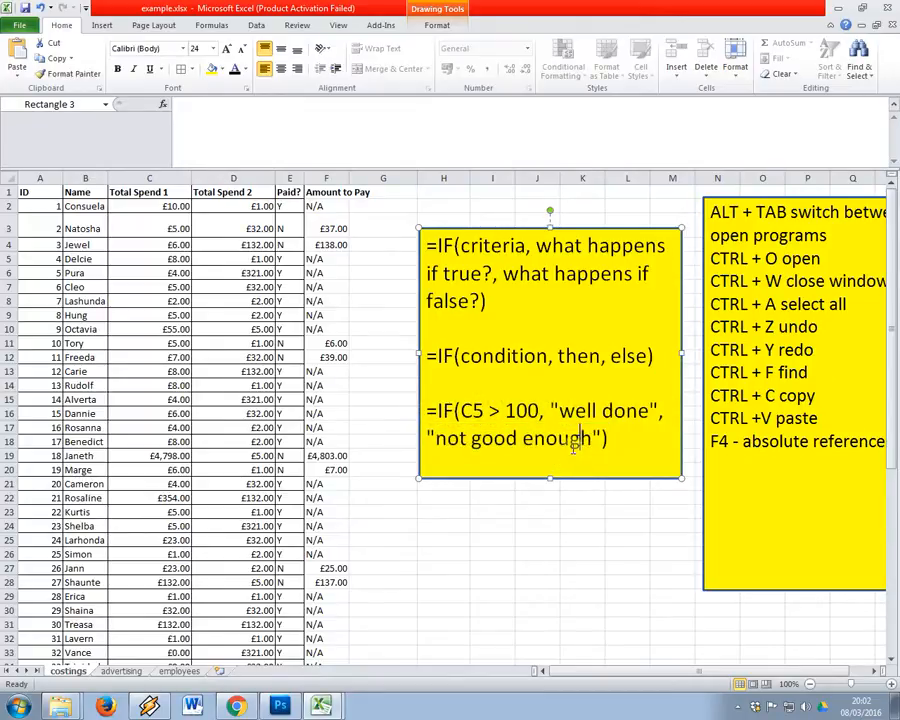
click(738, 706)
click(736, 646)
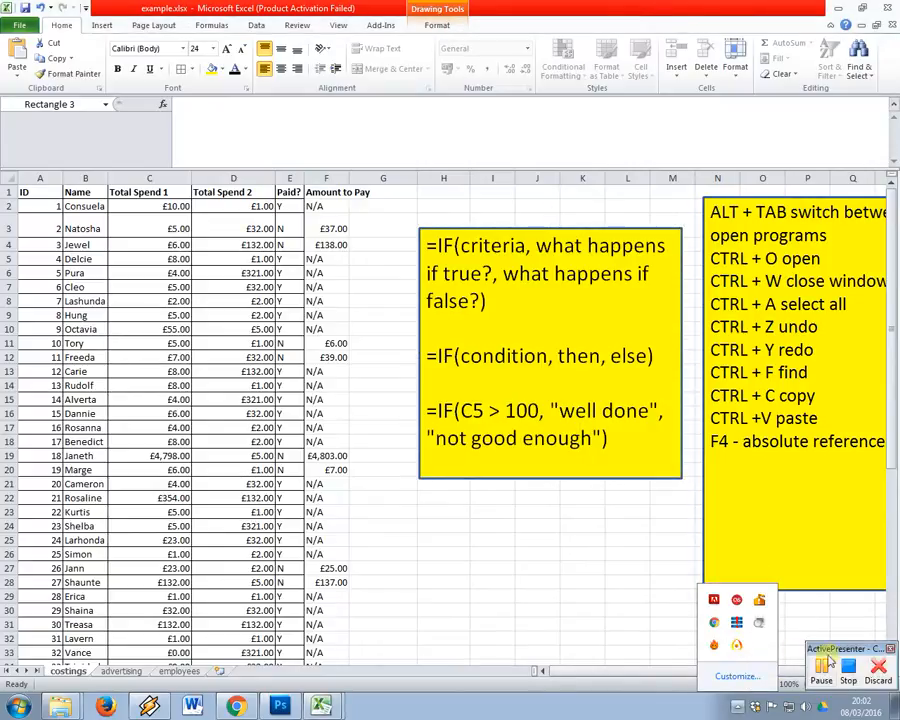